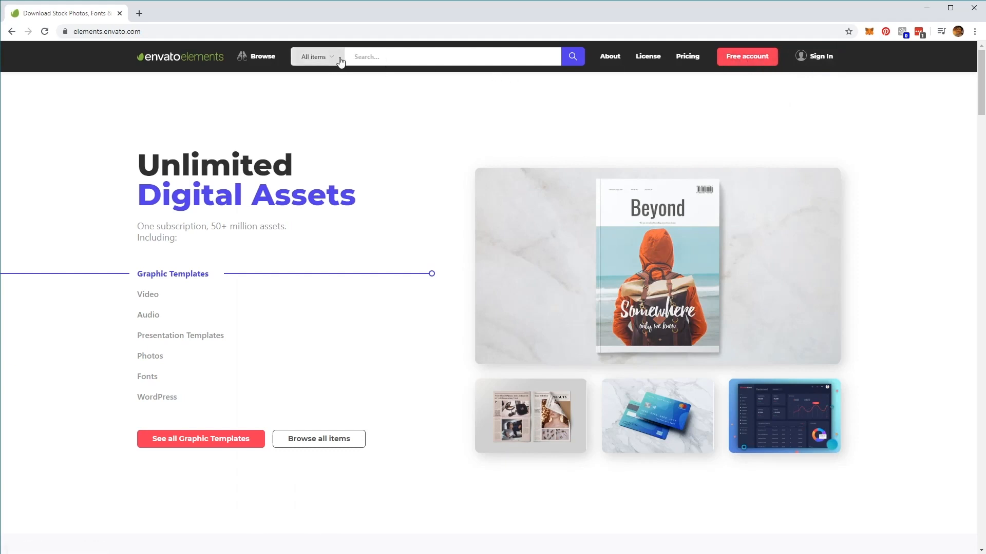
- Search Envato Elements for "instagram story" and open the Instagram Stories video template with the Fashion Trends phone preview
left_click(395, 55)
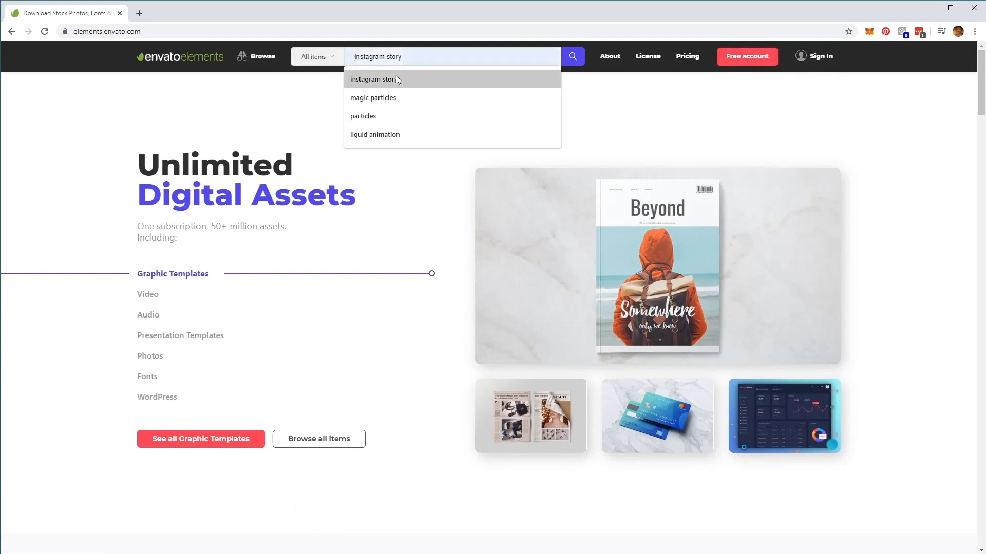
left_click(374, 80)
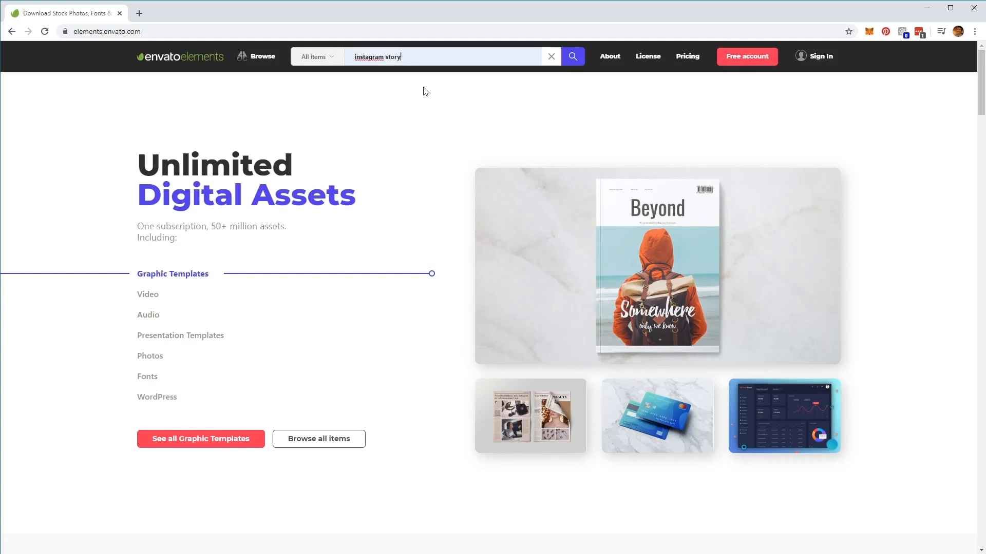
left_click(576, 58)
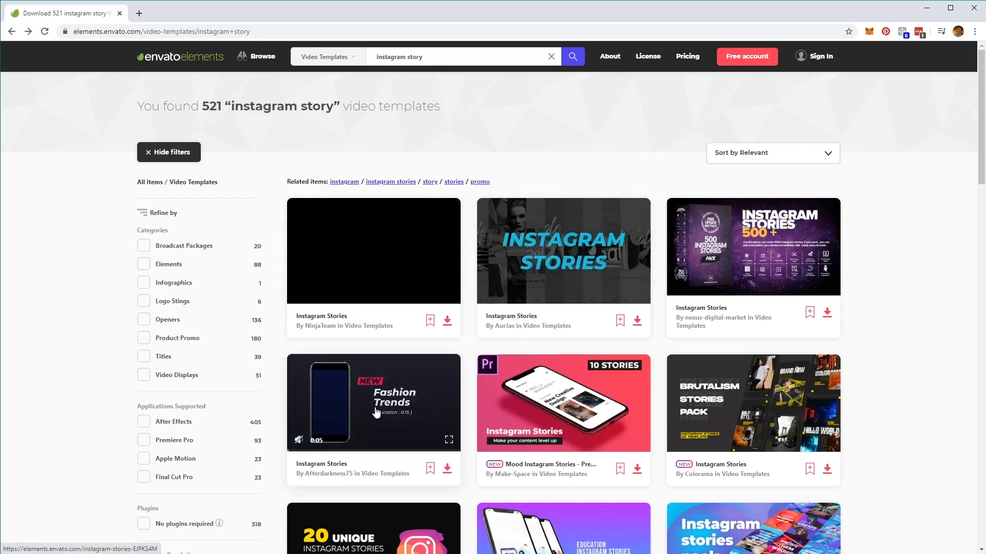
left_click(377, 413)
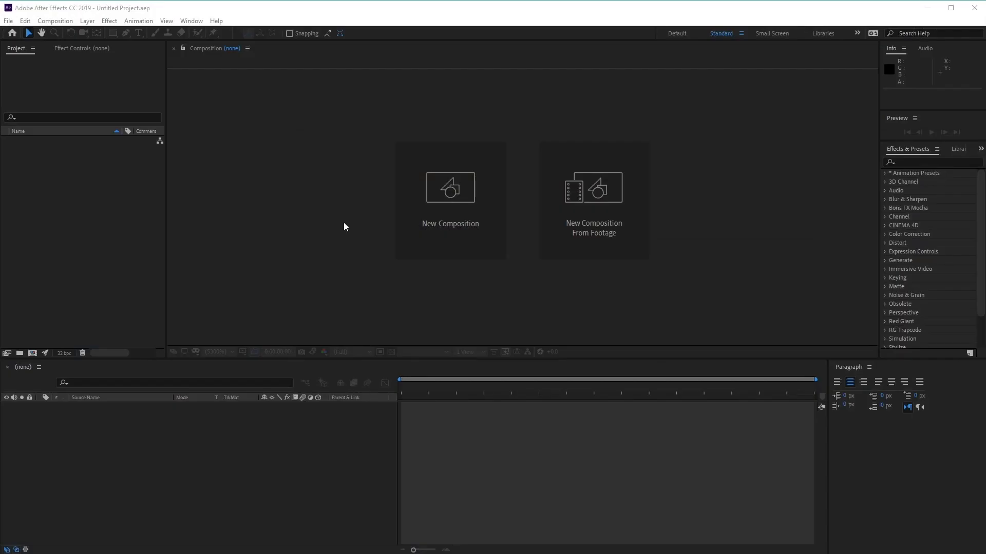
- Switch to After Effects and open FAST_OPENER_INSTAGRAM.aep from the FAST_OPENER folder in 10_STORIES, accepting the project conversion
left_click(8, 21)
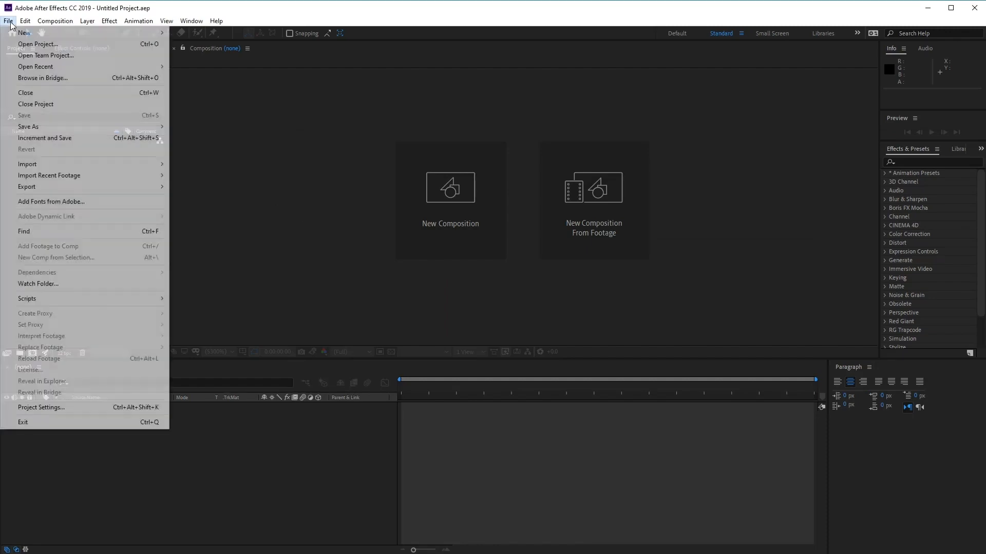
left_click(33, 44)
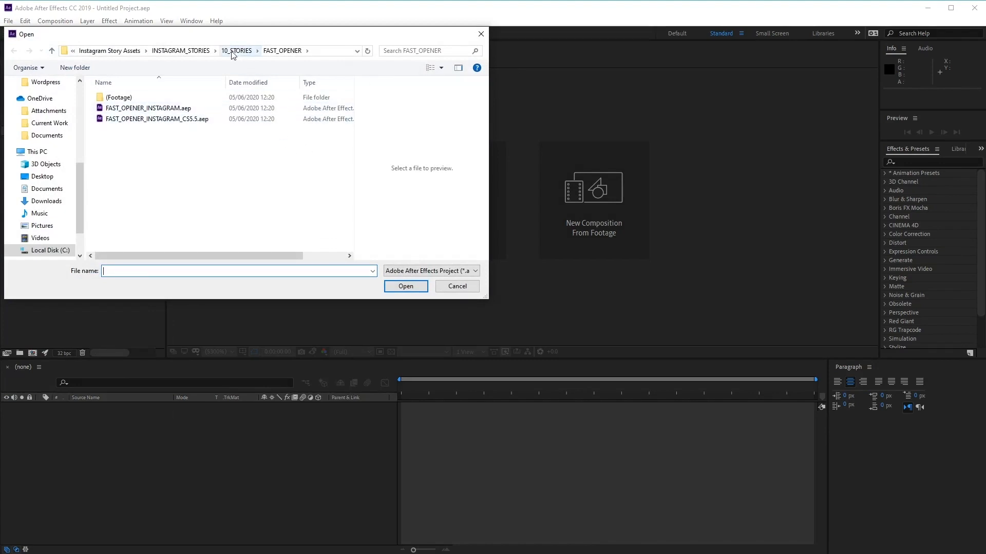
left_click(195, 52)
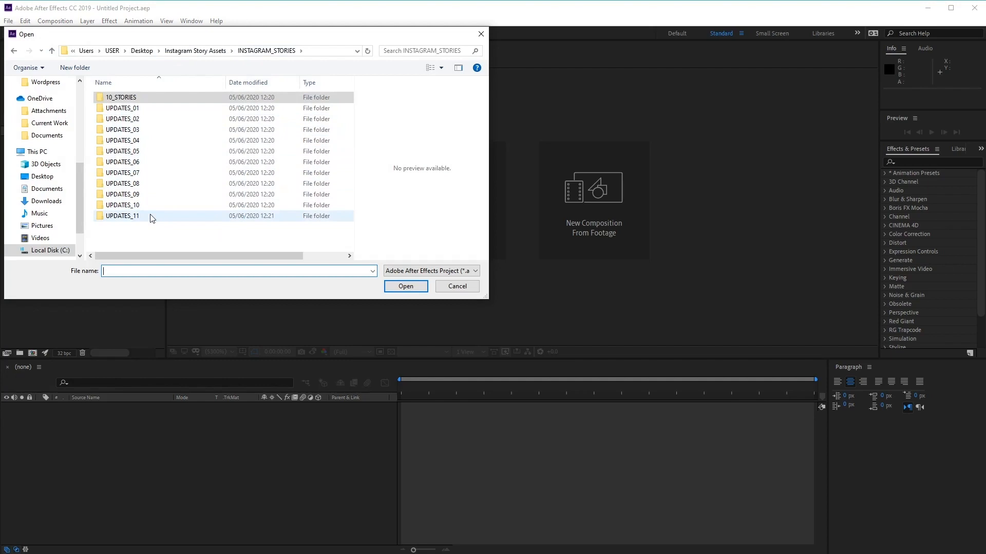
double_click(134, 98)
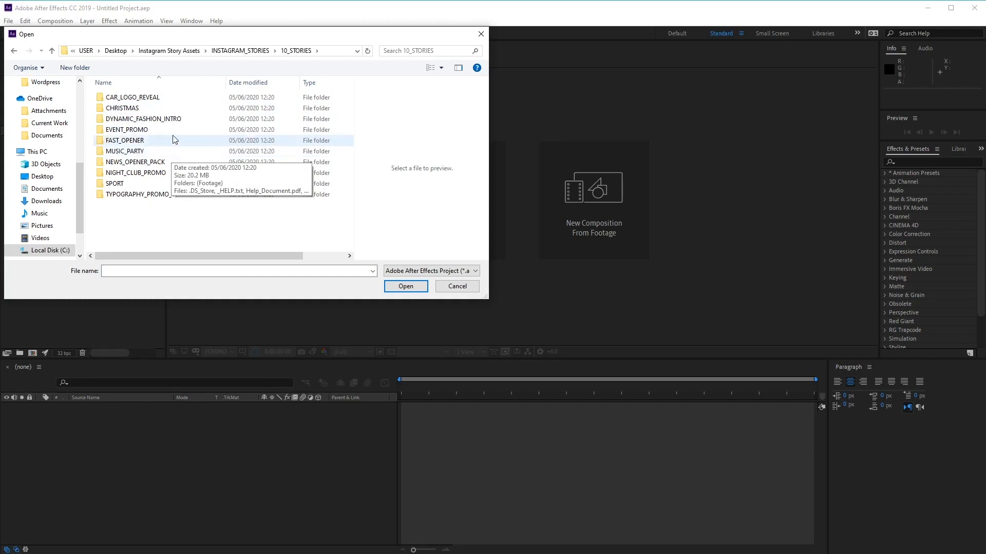
left_click(148, 145)
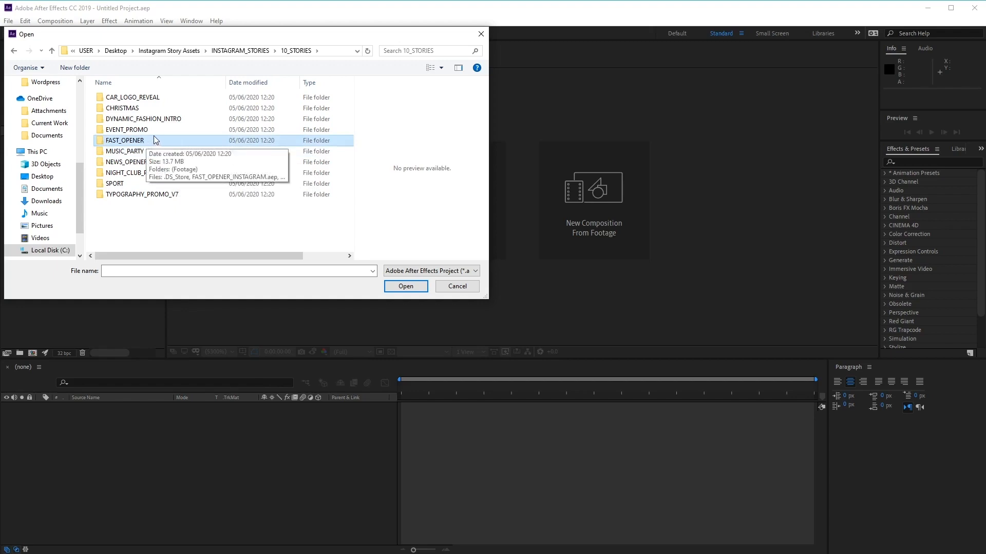
double_click(155, 141)
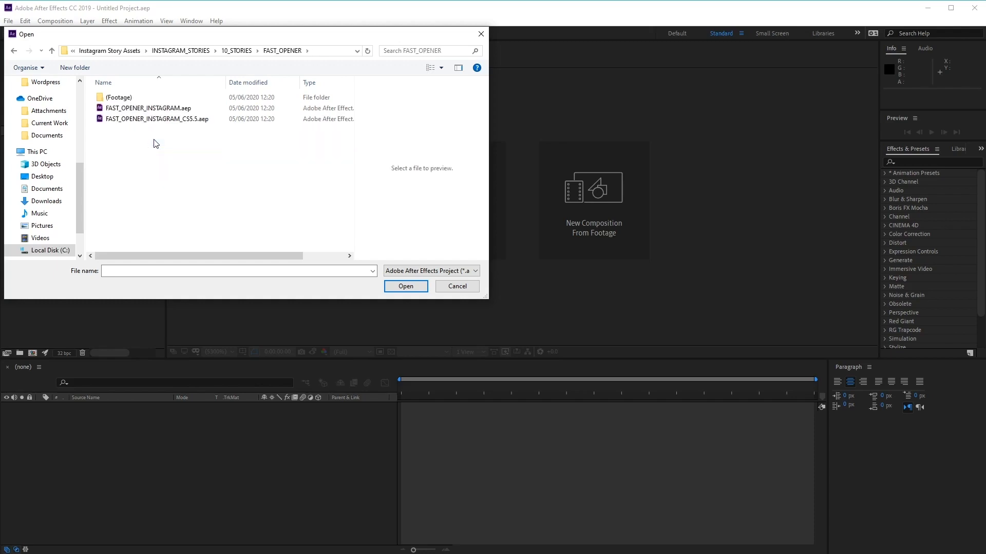
left_click(149, 110)
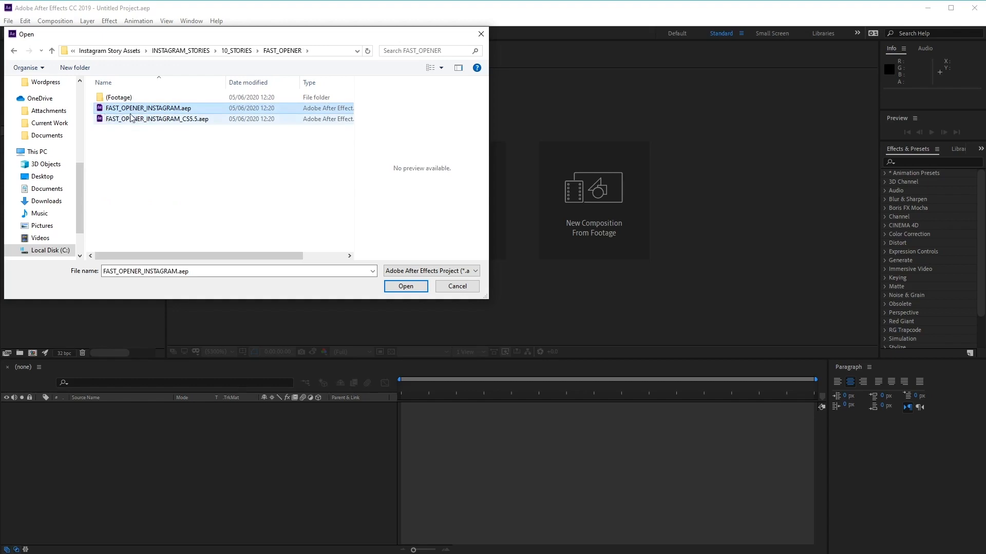
left_click(418, 289)
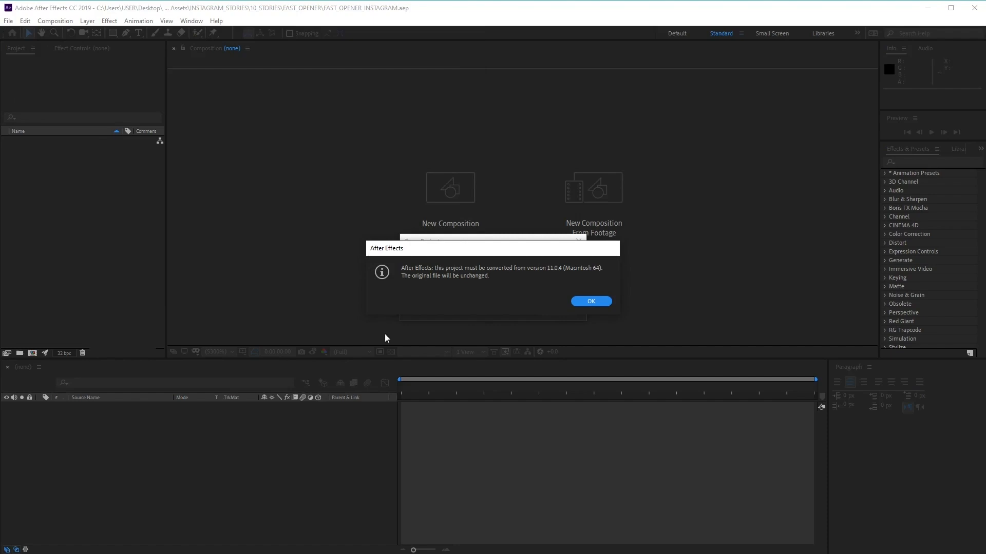
left_click(598, 300)
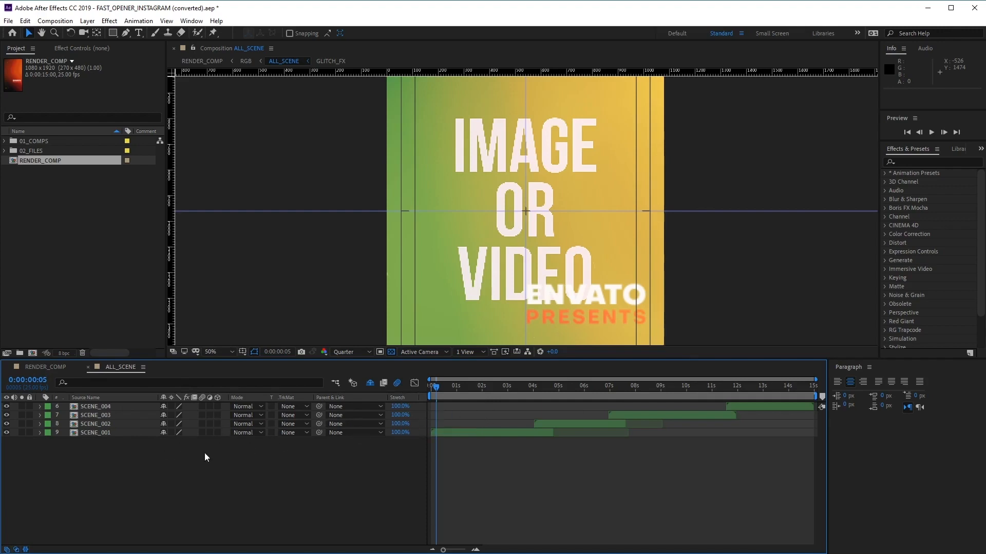
- Scrub through the ALL_SCENE timeline to preview its scenes, and collapse the 01_COMPS folder in the project
left_click_drag(439, 385, 581, 399)
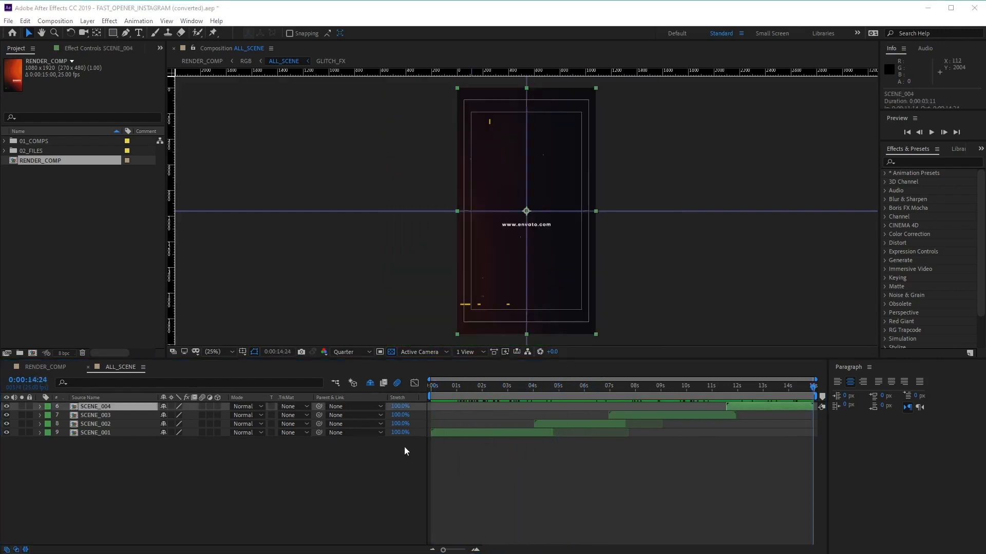
left_click_drag(809, 396, 383, 402)
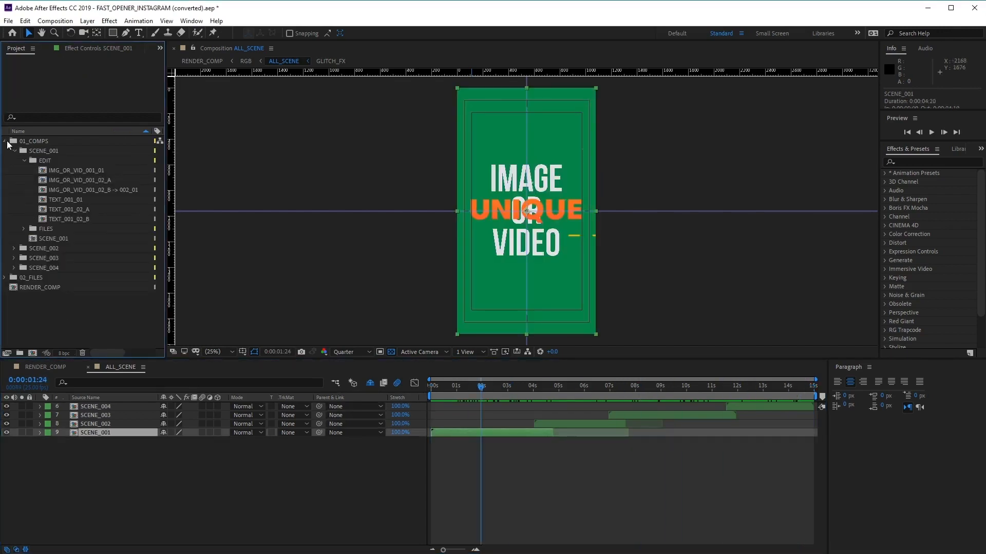
left_click(6, 142)
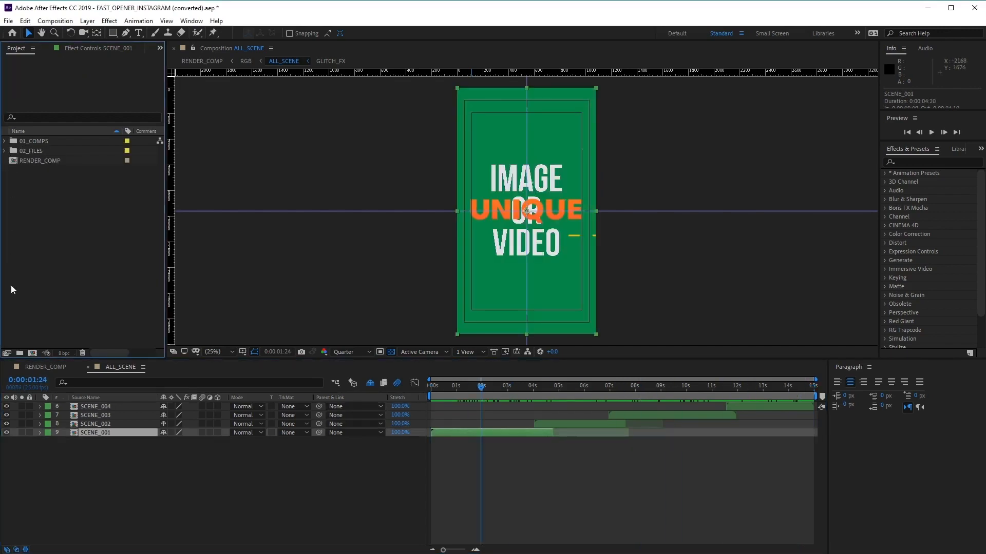
- Create a new folder named EDIT FILES at the top level of the project
left_click(20, 353)
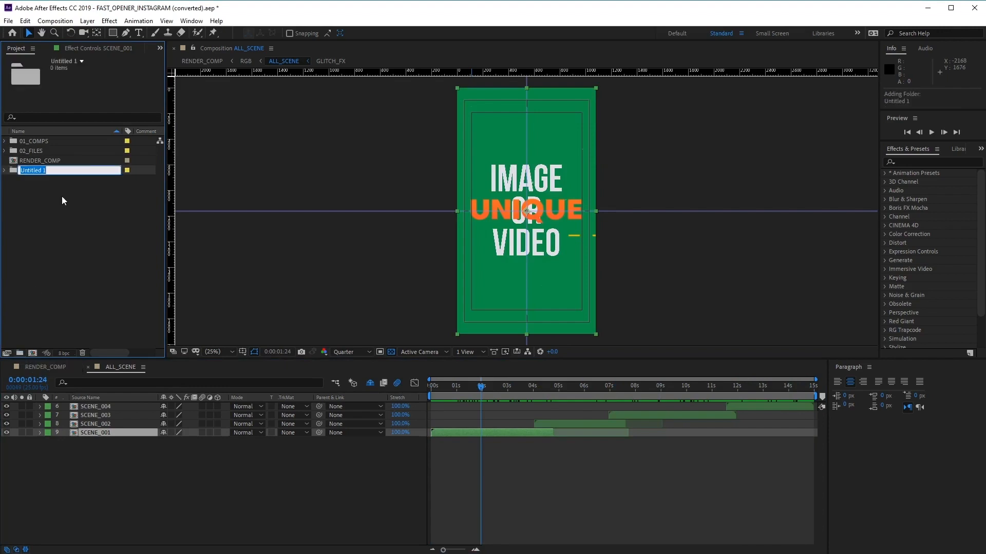
type("EDIT FILES")
key("Return")
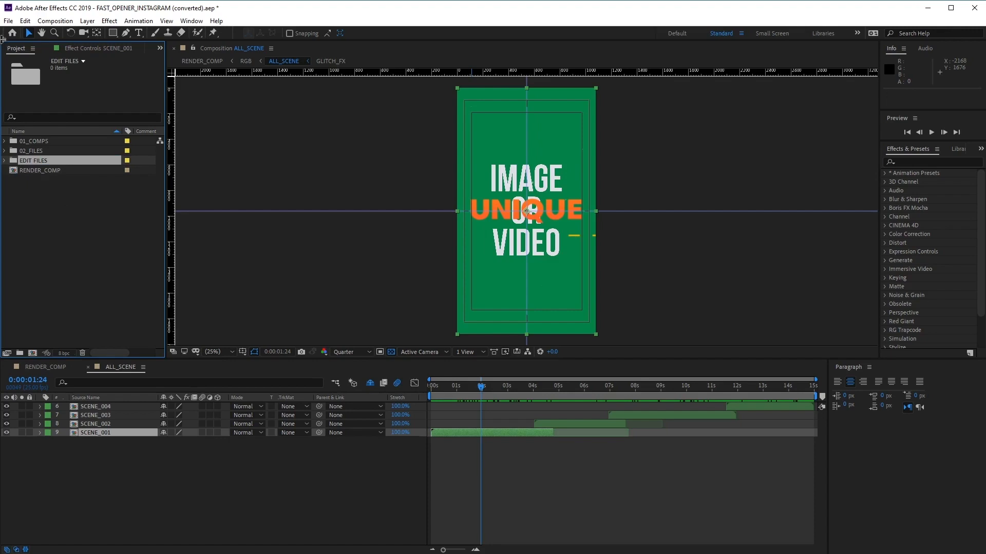
- Import all five skateboarding clips from the Stock Video folder into the EDIT FILES folder as footage
left_click(9, 20)
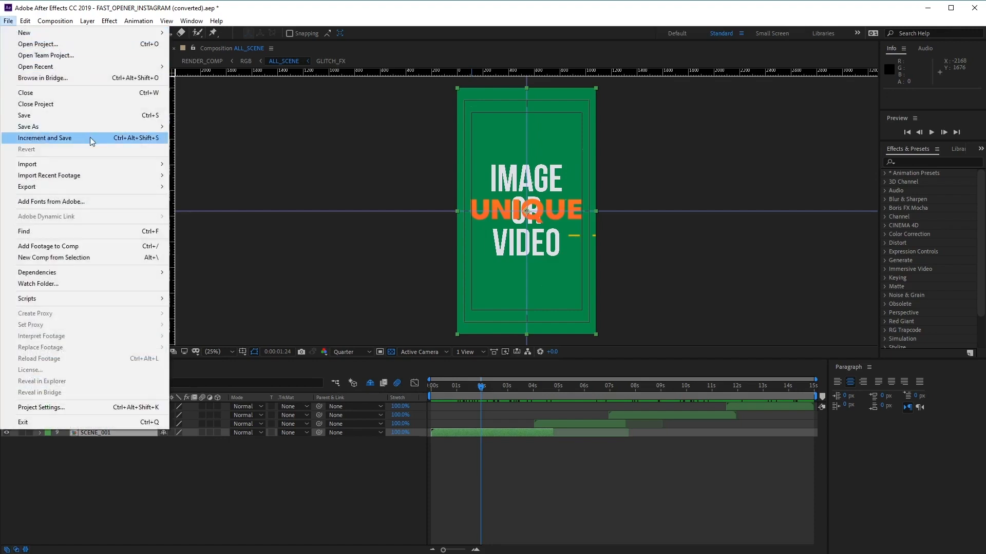
mouse_move(112, 164)
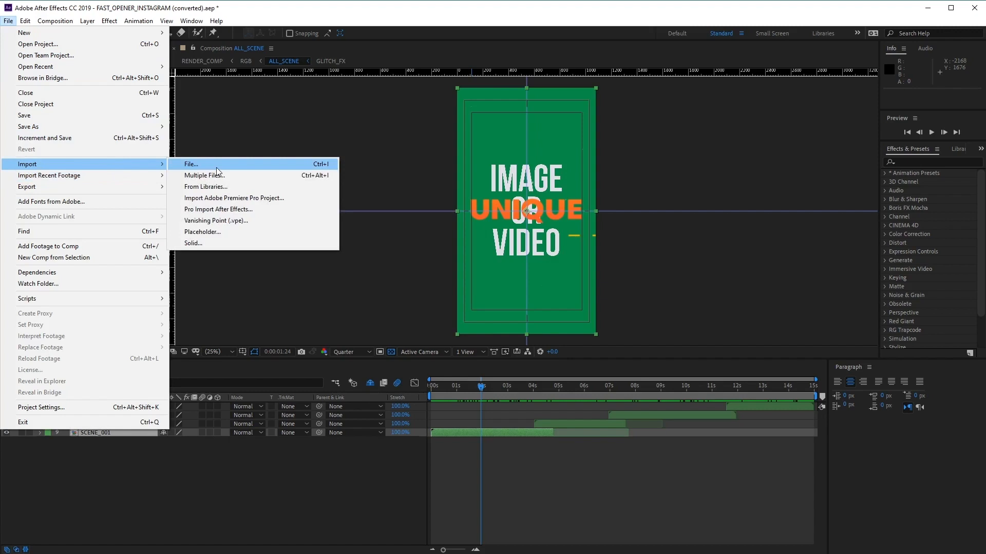
left_click(242, 174)
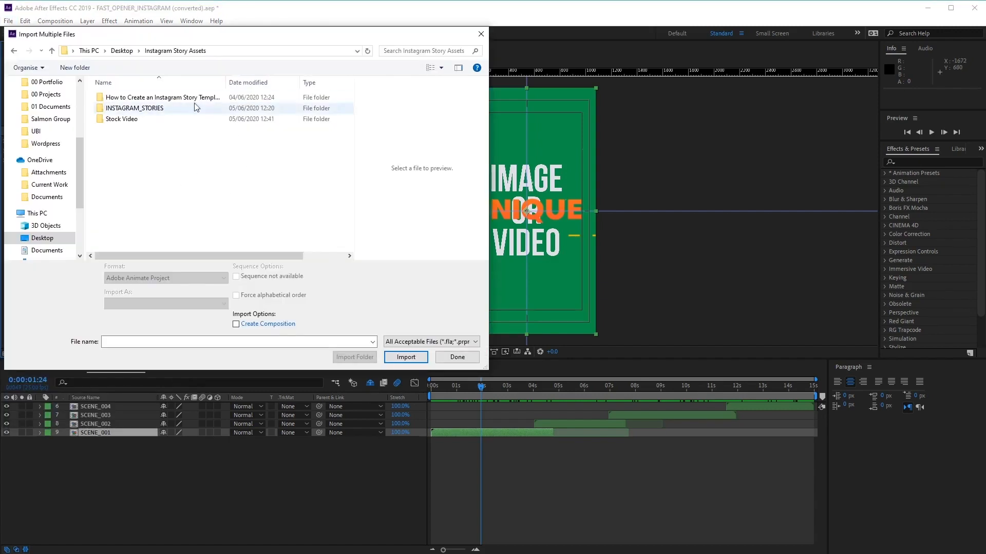
double_click(141, 125)
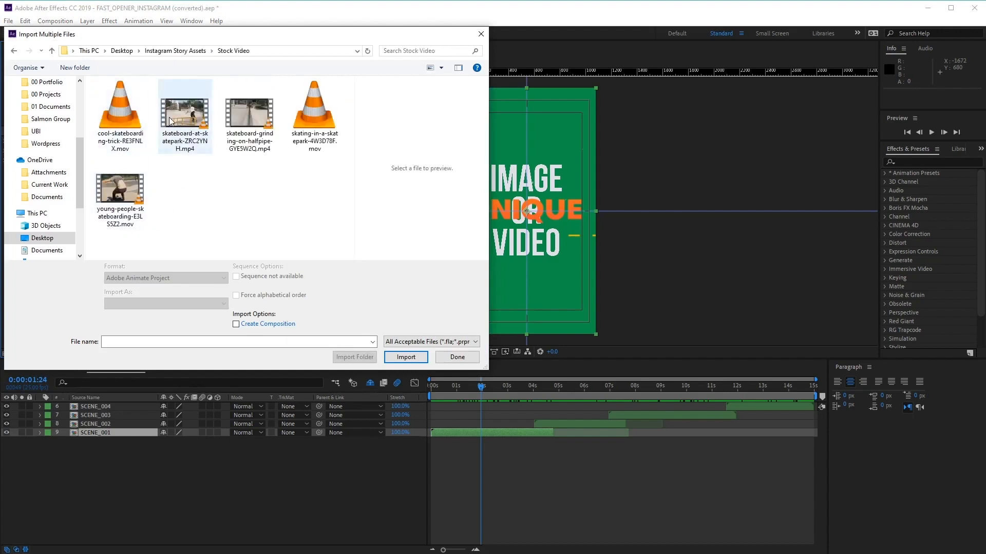
left_click(170, 117)
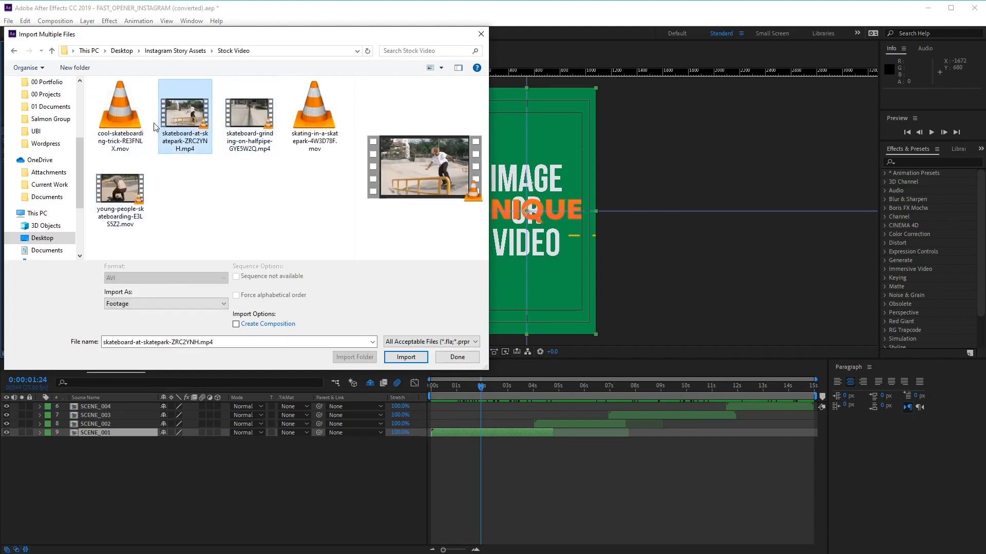
left_click(134, 120)
left_click(185, 118, "ctrl")
left_click(259, 126, "ctrl")
left_click(306, 128, "ctrl")
left_click(149, 187, "ctrl")
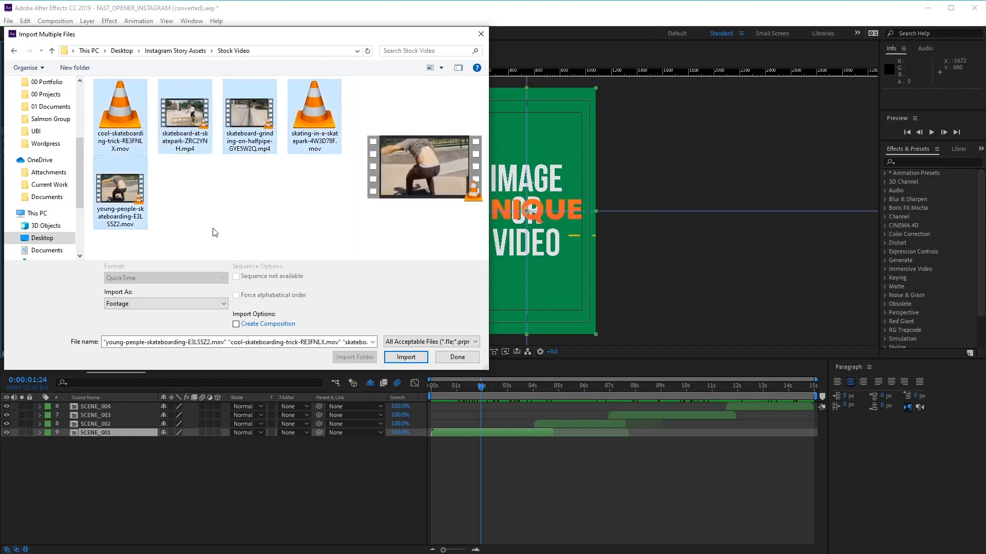
left_click(412, 358)
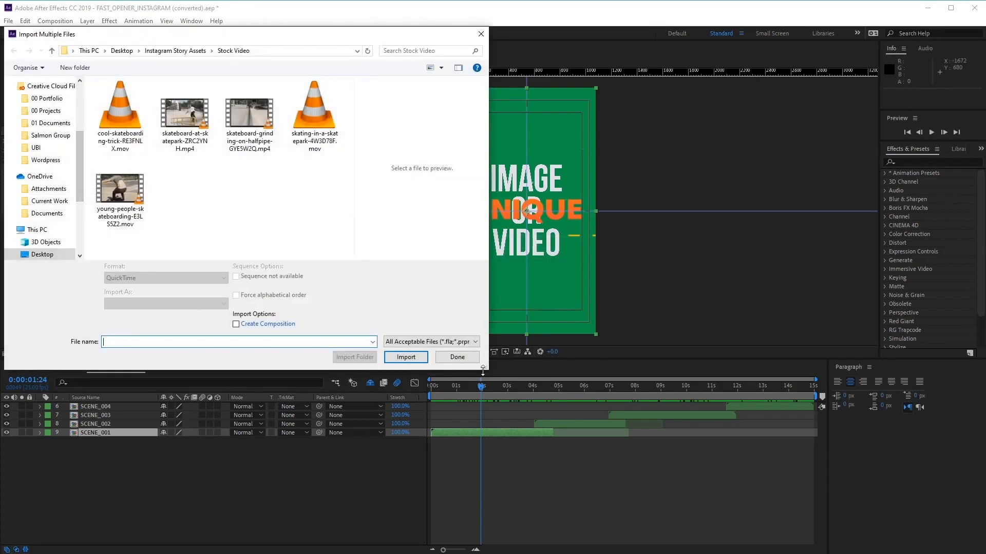
left_click(472, 359)
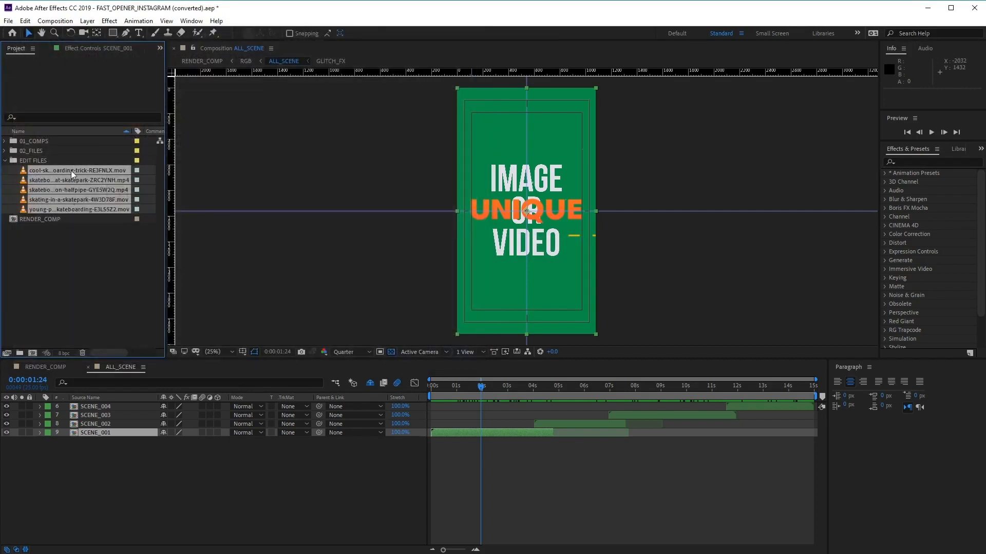
mouse_move(70, 171)
left_mouse_down()
mouse_move(64, 243)
mouse_move(72, 170)
left_mouse_up()
left_click(52, 160)
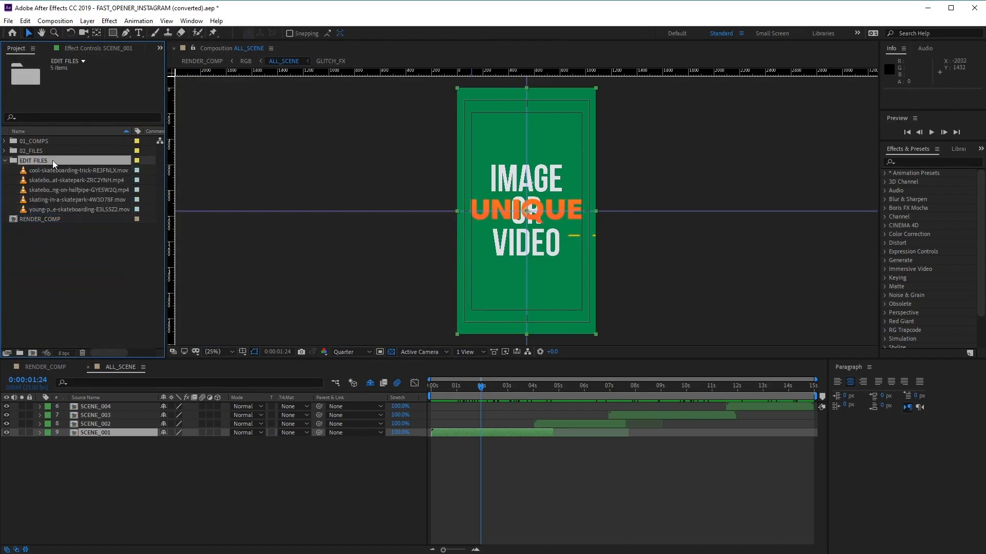
left_click(6, 161)
left_click(6, 160)
- Open the SCENE_001 composition from ALL_SCENE and examine its nested compositions SCENE_001_COMP_01 and SCENE_001_COMP_02
double_click(122, 434)
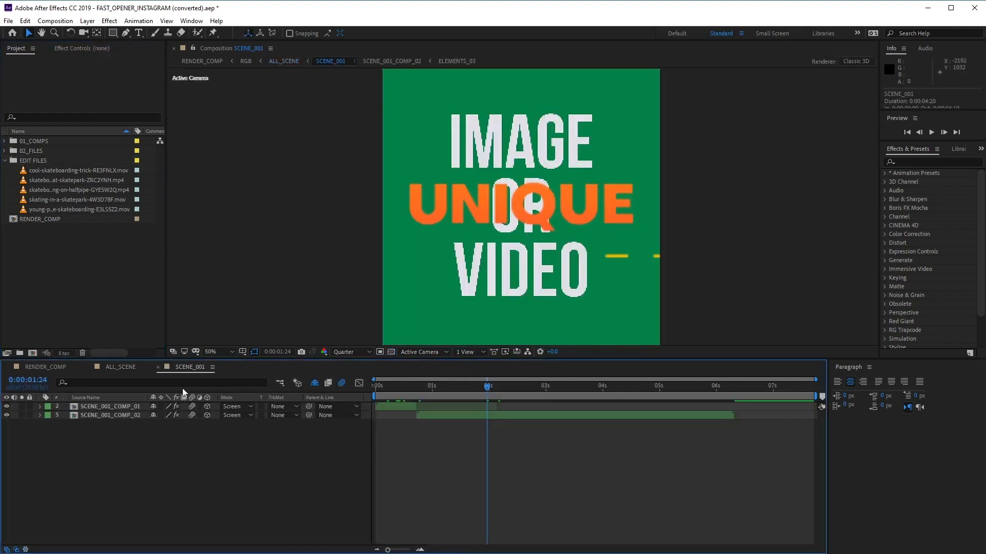
left_click(106, 409)
left_click(107, 414)
left_click(113, 406)
left_click(113, 414)
left_click(113, 407)
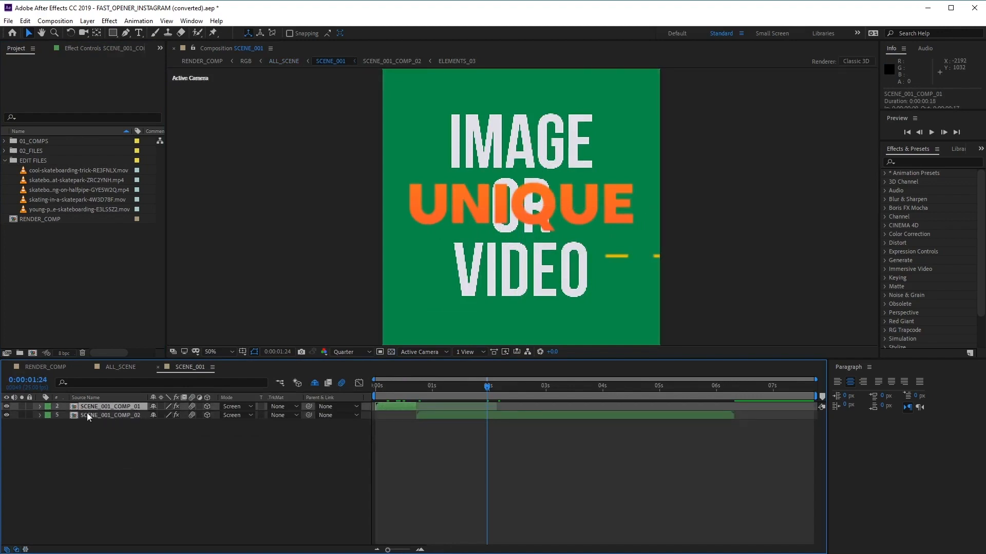
left_click(138, 417)
- Open SCENE_001_COMP_01, examine its text and image-or-video placeholder layers, and close both scene compositions to return to ALL_SCENE
double_click(135, 408)
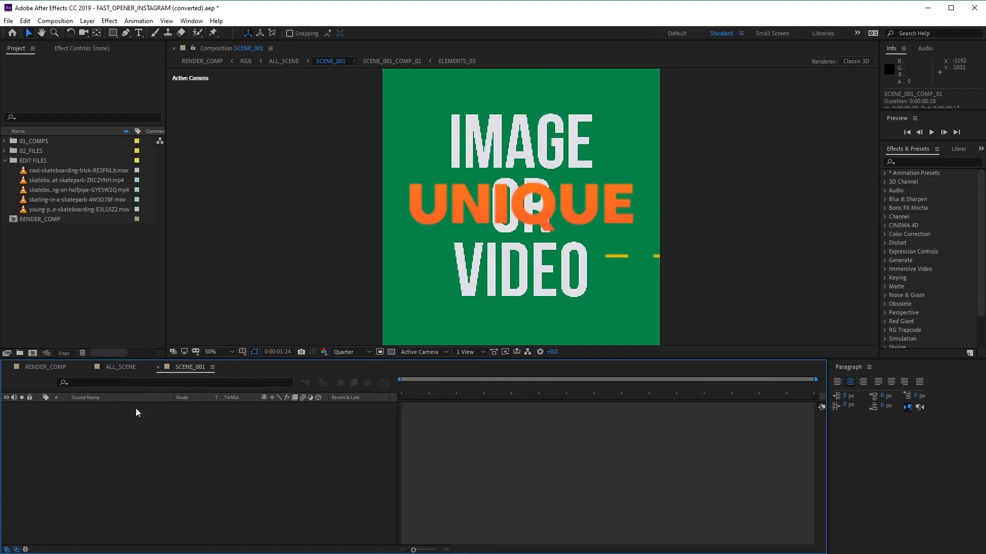
left_click(106, 409)
left_click(107, 415)
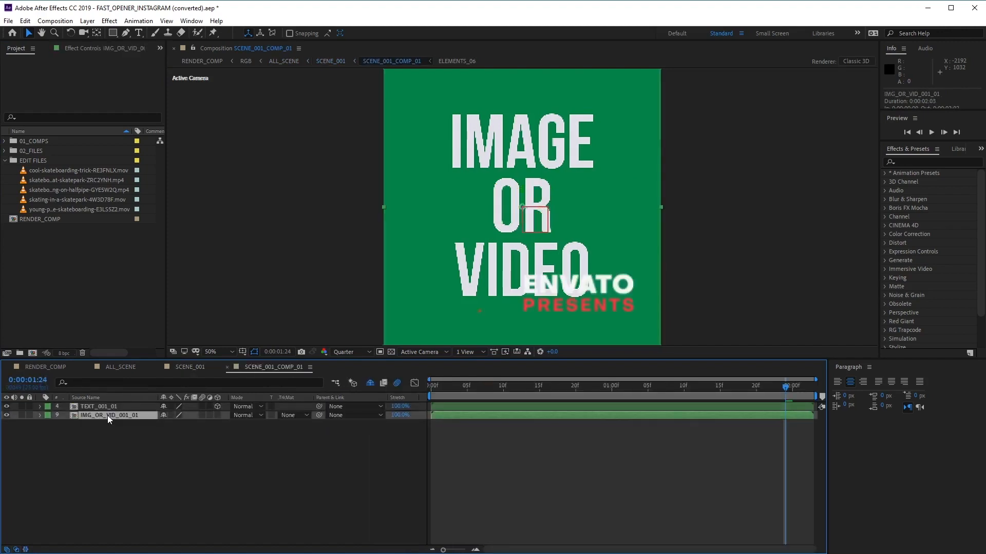
left_click(106, 408)
left_click(109, 416)
left_click(227, 368)
left_click(159, 367)
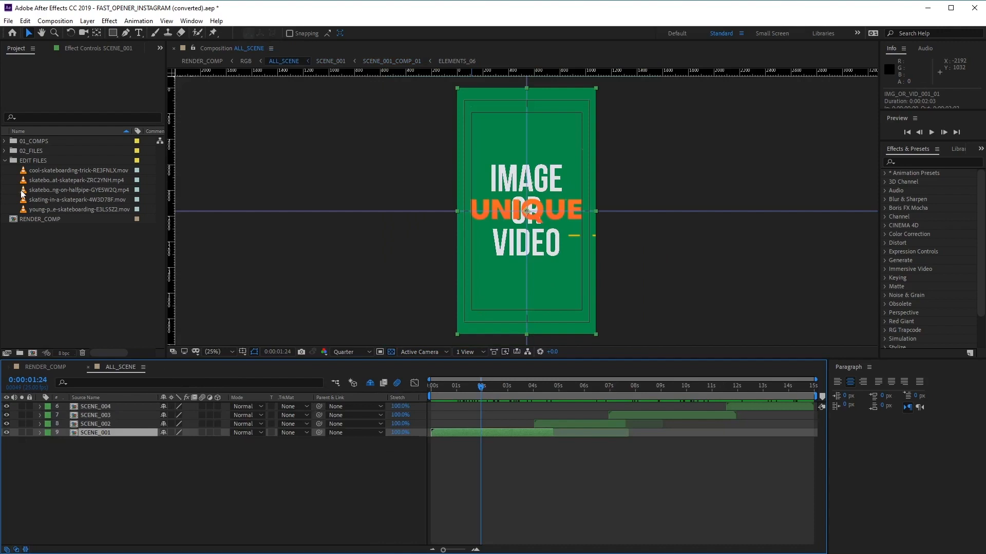
- Expand 01_COMPS and examine the image-or-video placeholder compositions in SCENE_001's EDIT folder
left_click(5, 141)
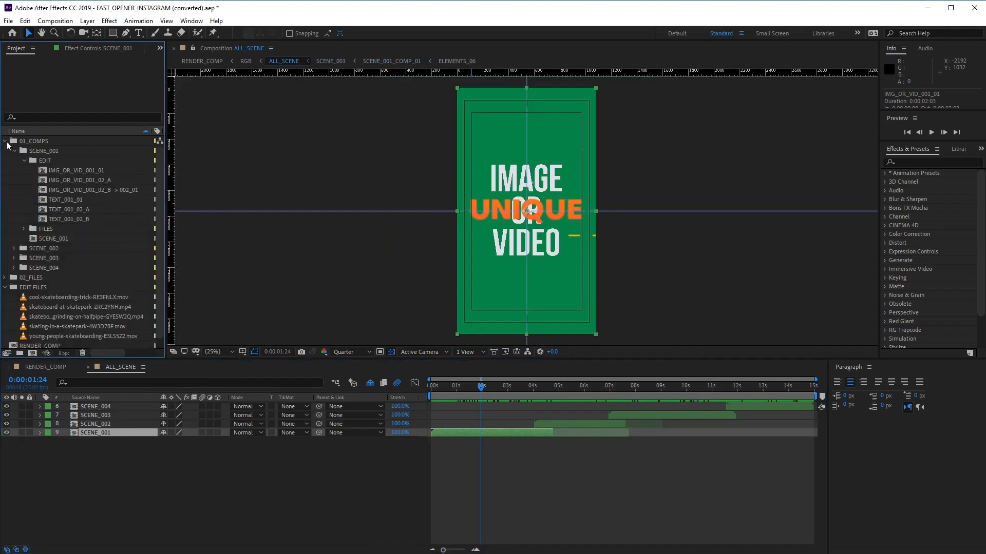
left_click(60, 169)
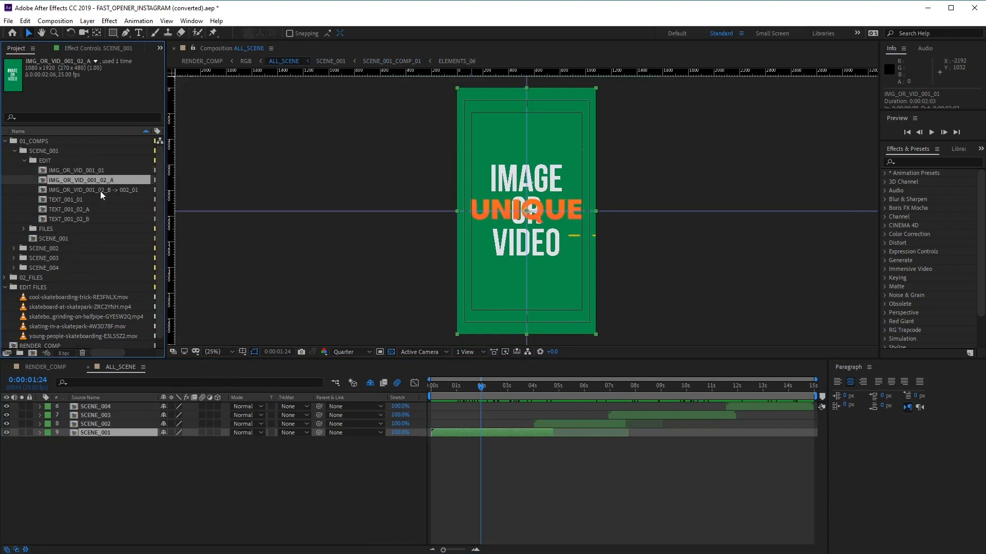
left_click(100, 190)
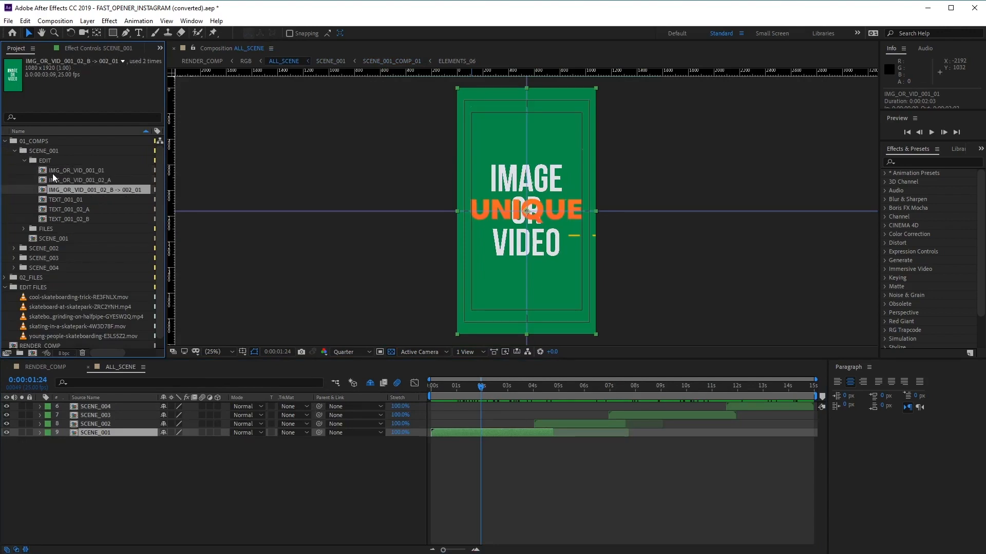
- Open IMG_OR_VID_001_01, hide the REPLACE_THIS_H.jpg placeholder, and add cool-skateboarding-trick-RE3FNLX.mov above it
left_click(99, 173)
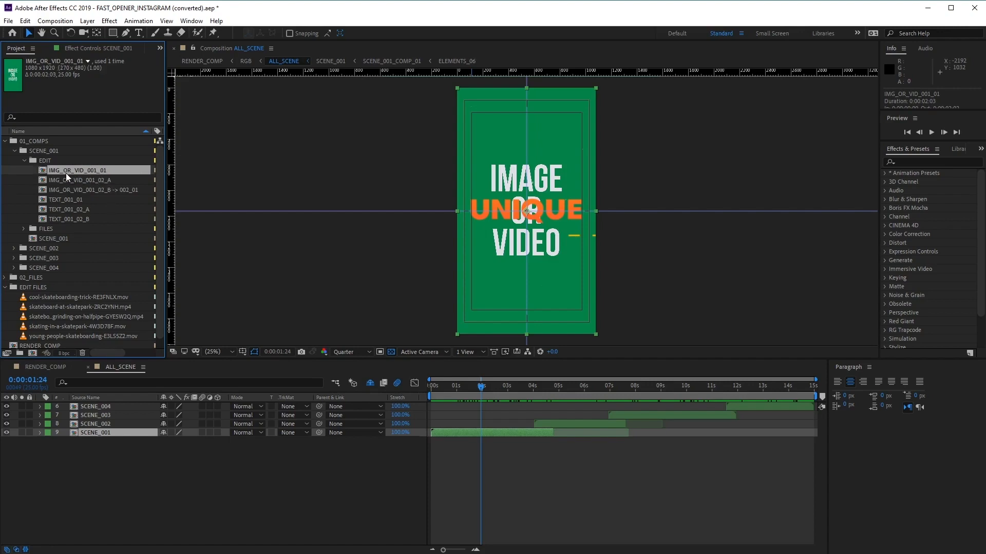
double_click(94, 171)
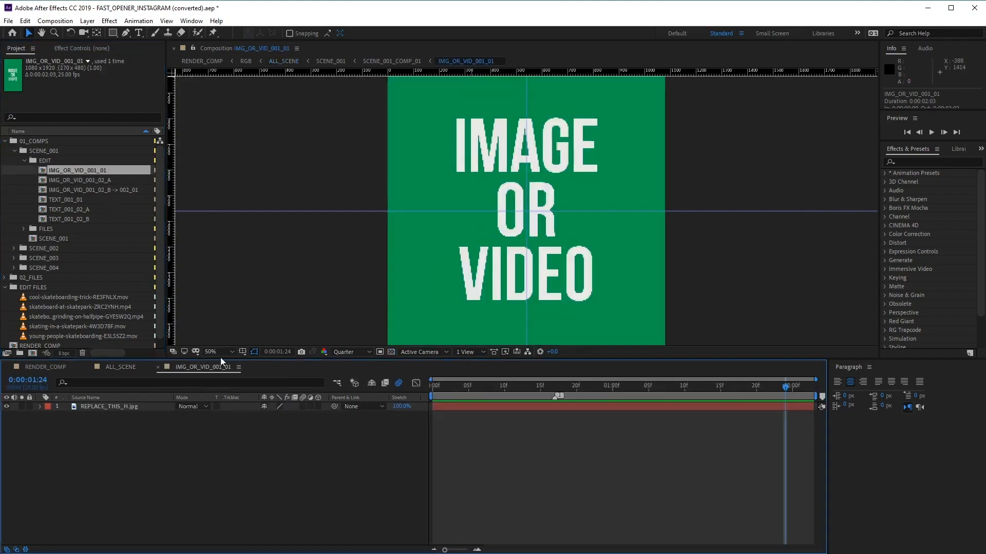
left_click(93, 409)
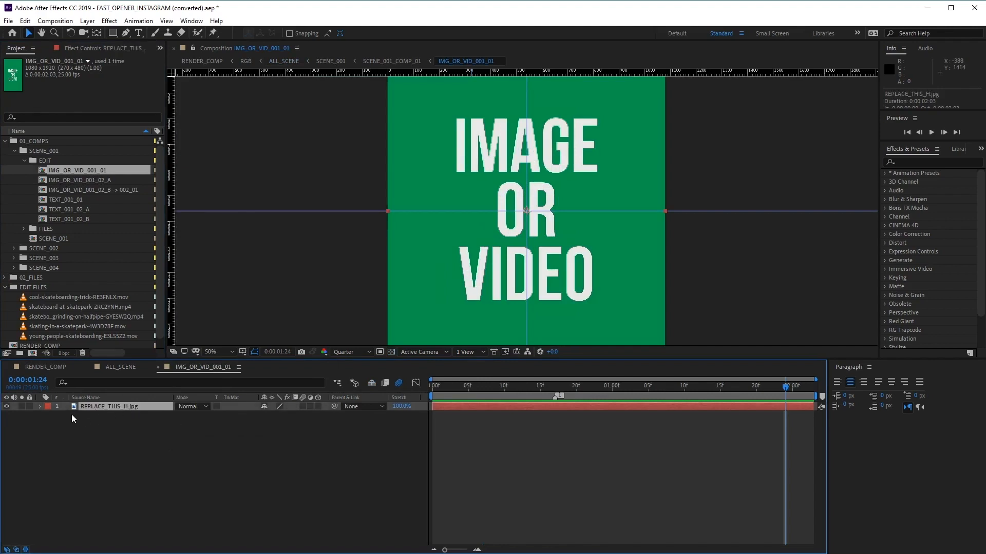
left_click(8, 407)
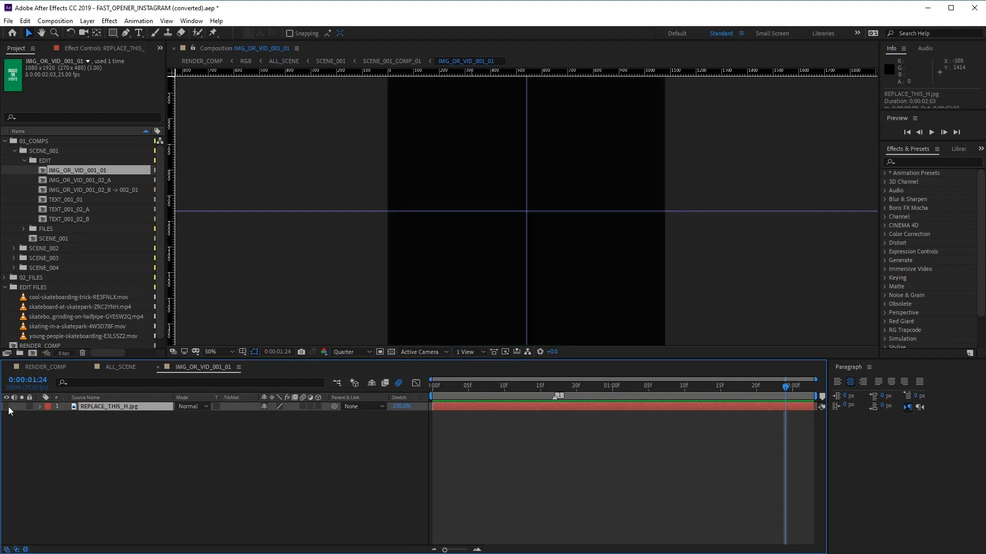
left_click(91, 297)
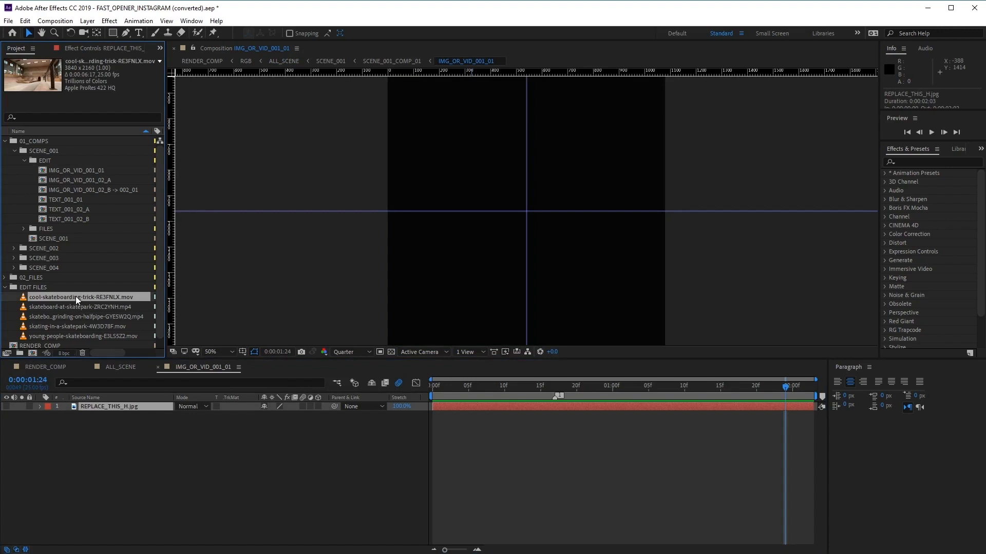
left_click_drag(80, 295, 115, 403)
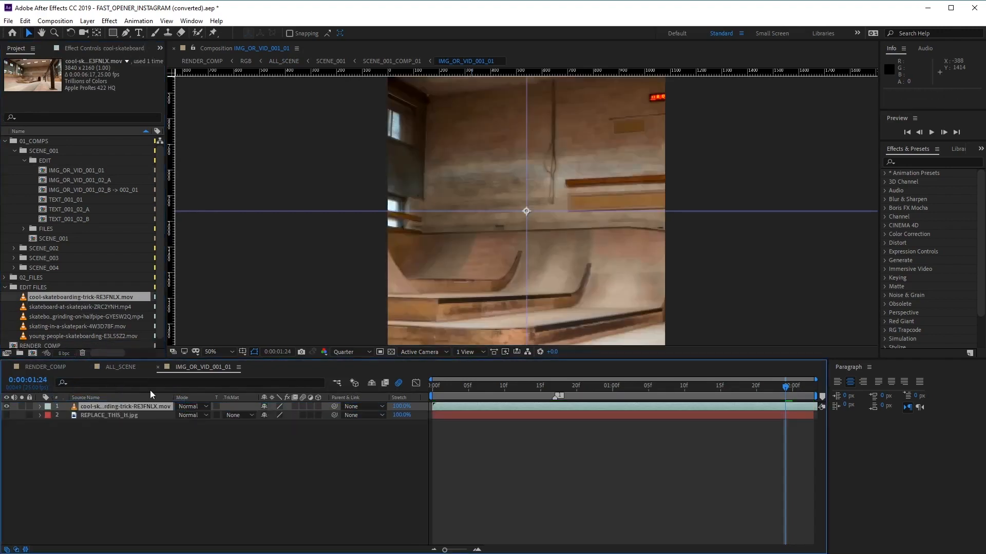
- Scale the cool-skateboarding-trick clip to 92% and set its position to 542, 962 so it fills the vertical frame
left_click(229, 353)
left_click(227, 365)
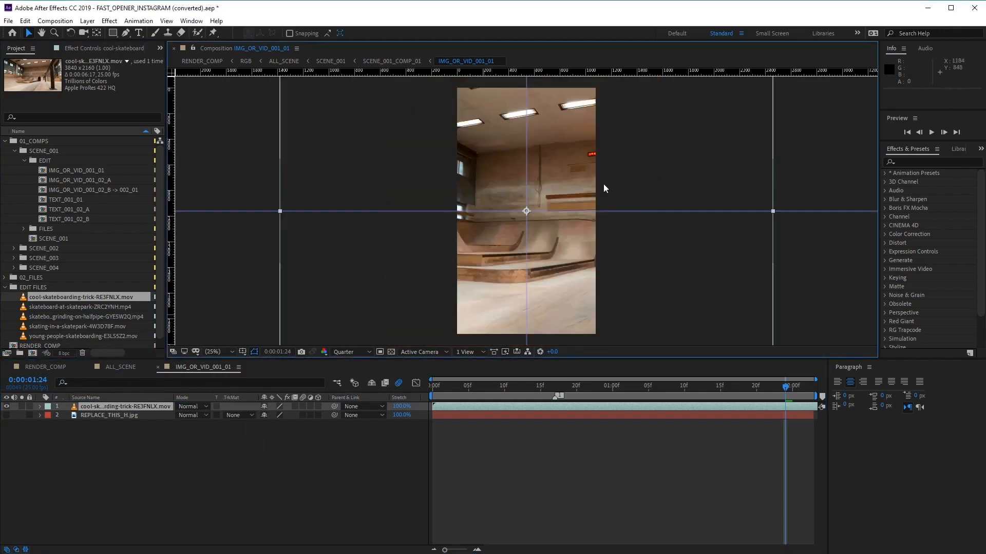
key("comma")
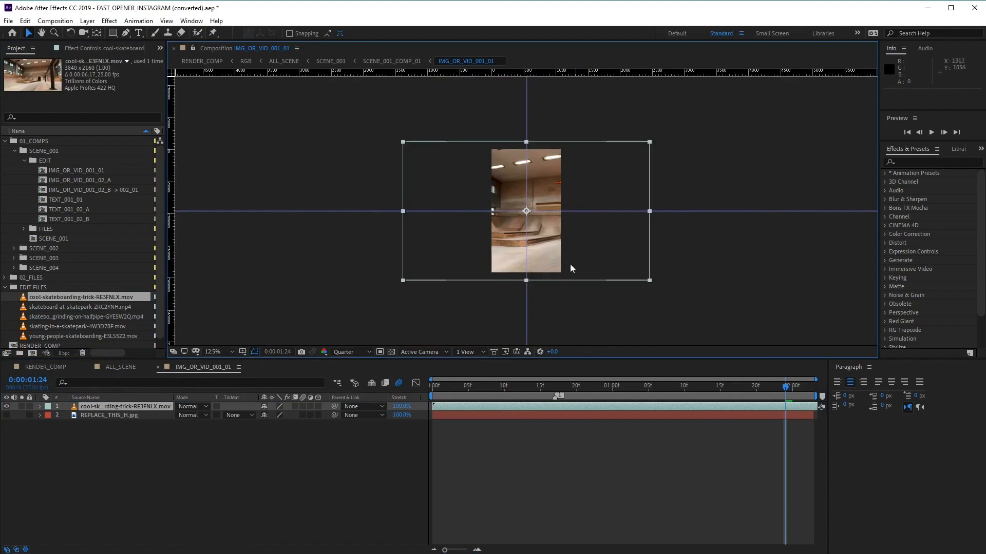
left_click(39, 408)
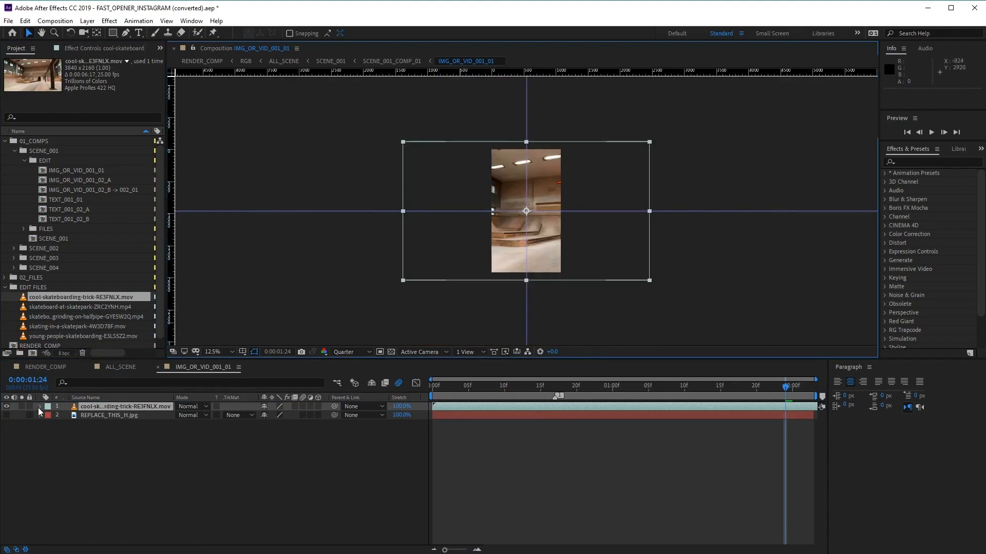
left_click(39, 407)
left_click(48, 417)
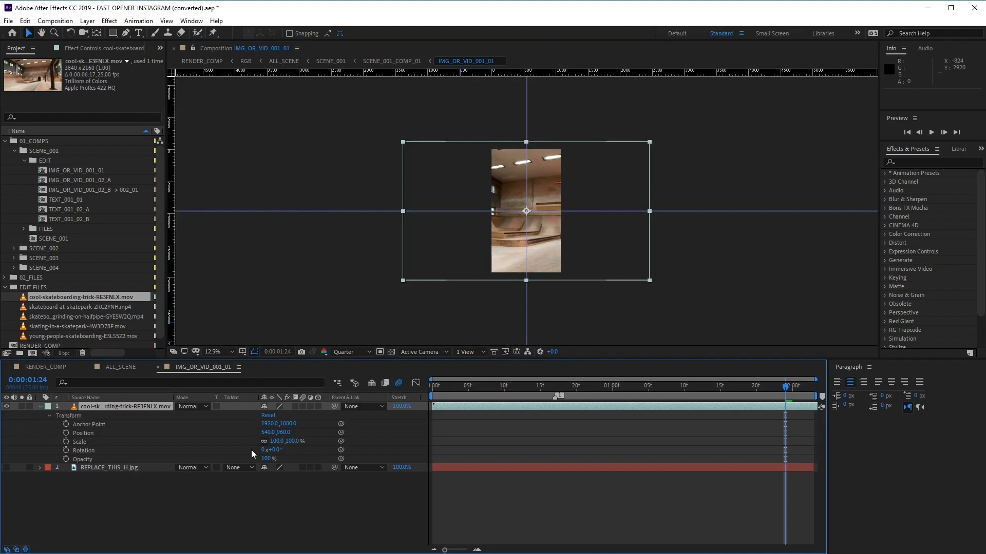
mouse_move(277, 441)
left_mouse_down()
mouse_move(292, 441)
mouse_move(272, 441)
mouse_move(285, 433)
mouse_move(272, 442)
mouse_move(287, 452)
left_mouse_up()
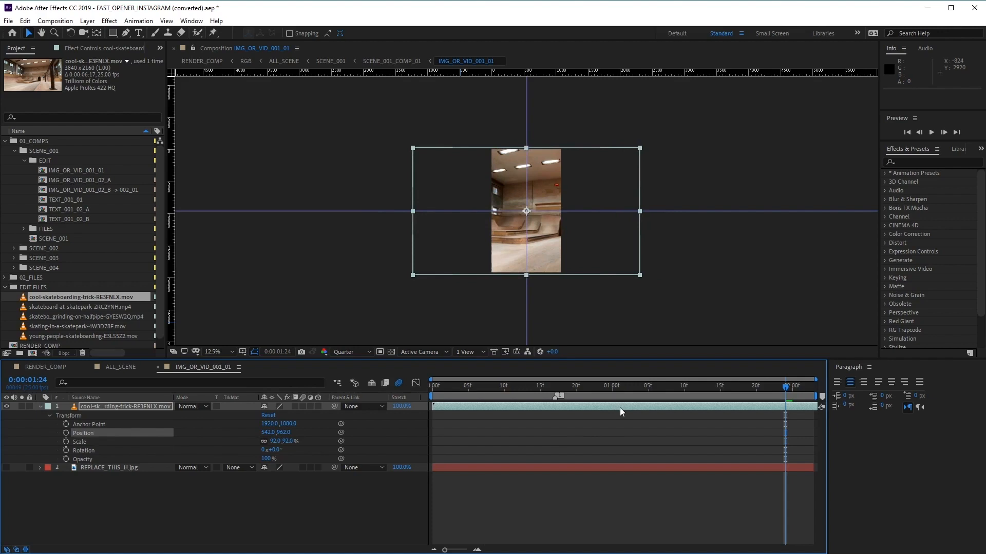
- Slide the cool-skateboarding-trick clip earlier in time so IMG_OR_VID_001_01 starts on the skateboarder's jump
left_click_drag(799, 388, 275, 412)
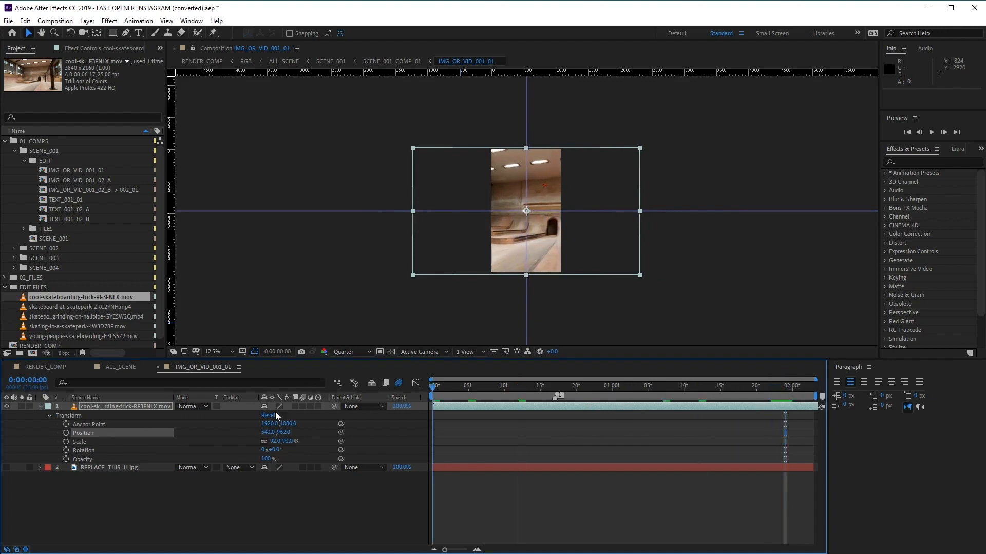
left_click_drag(786, 408, 718, 409)
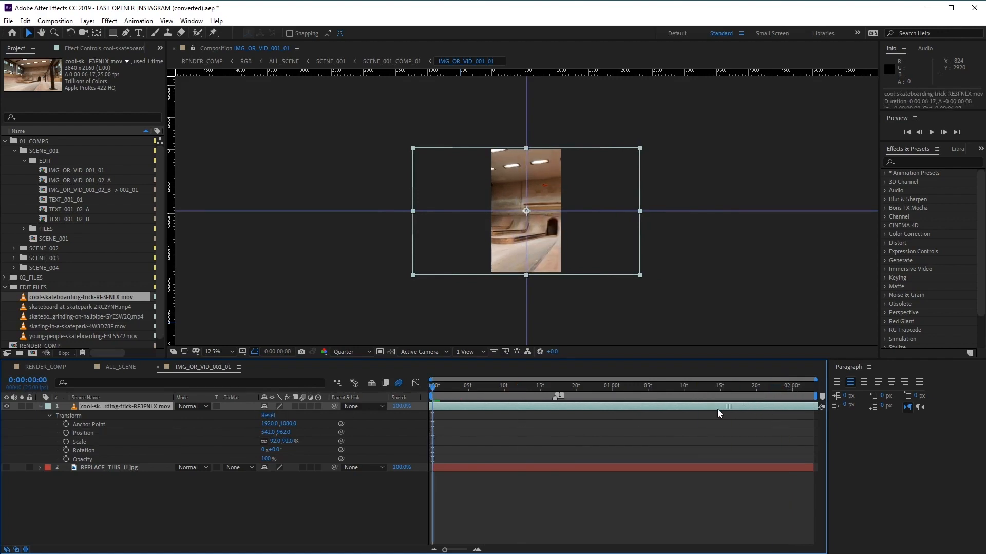
left_click_drag(546, 416, 451, 419)
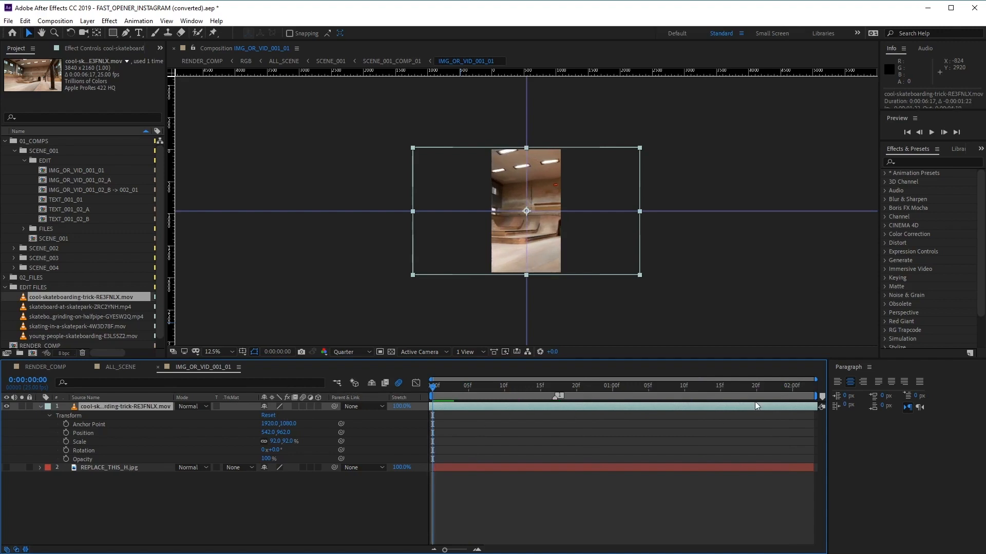
left_click_drag(719, 405, 559, 410)
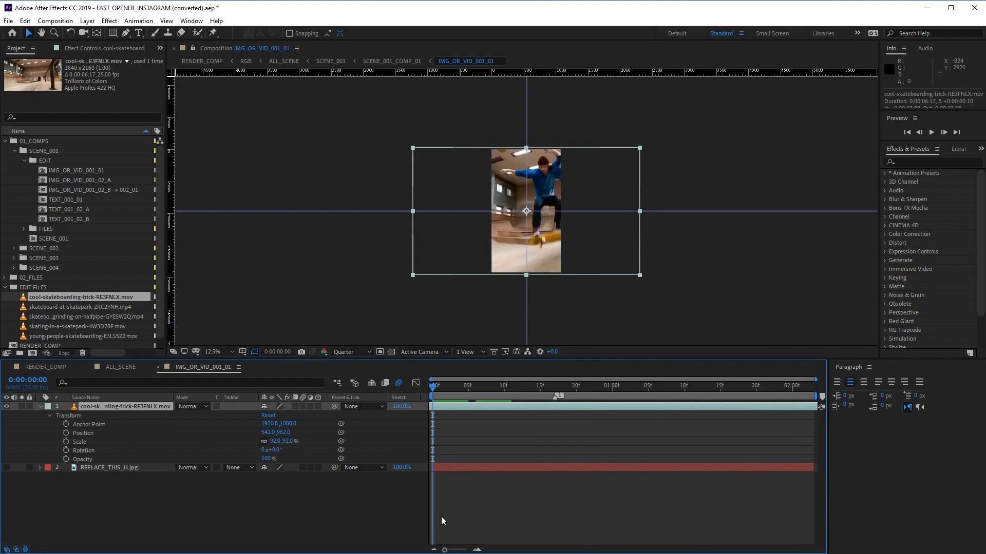
- Return to ALL_SCENE and check the opening of the animation up to 0:00:00:20
left_click_drag(436, 385, 387, 399)
left_click(123, 365)
mouse_move(434, 394)
left_mouse_down()
mouse_move(442, 390)
mouse_move(423, 394)
mouse_move(447, 389)
mouse_move(420, 391)
mouse_move(451, 386)
left_mouse_up()
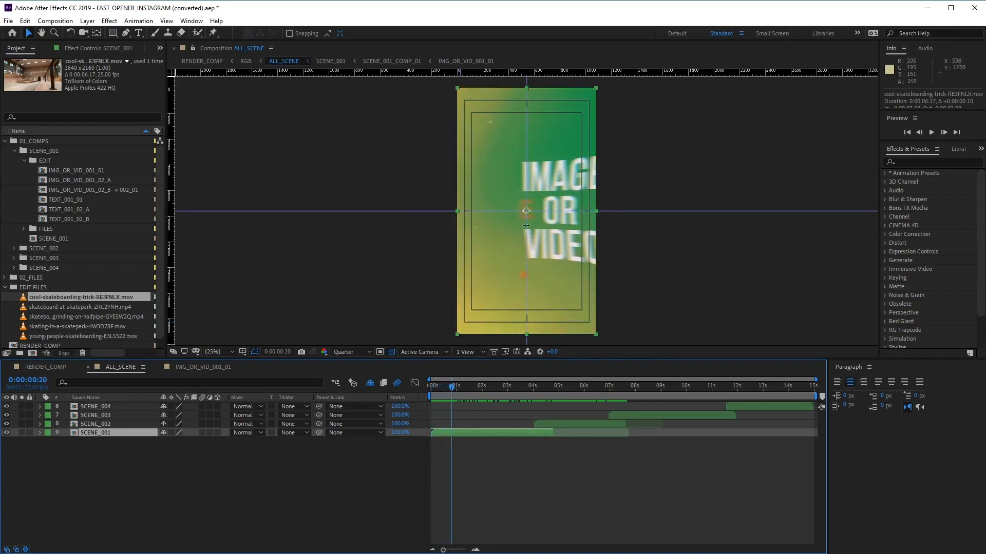
- Open IMG_OR_VID_001_02_A, hide its REPLACE_THIS_H.jpg placeholder, and add skateboard-at-skatepark-ZRC2YNH.mp4 above it
left_click(91, 180)
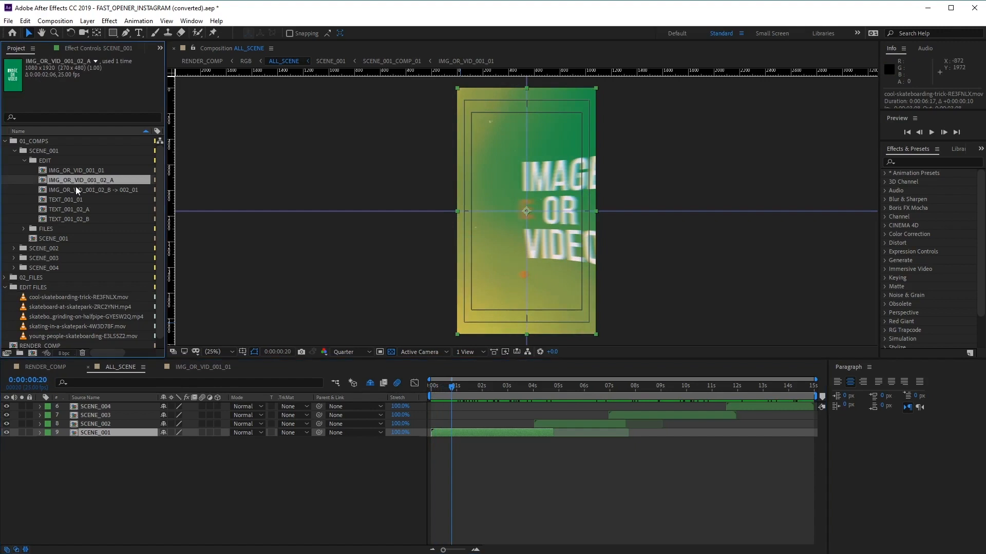
double_click(109, 180)
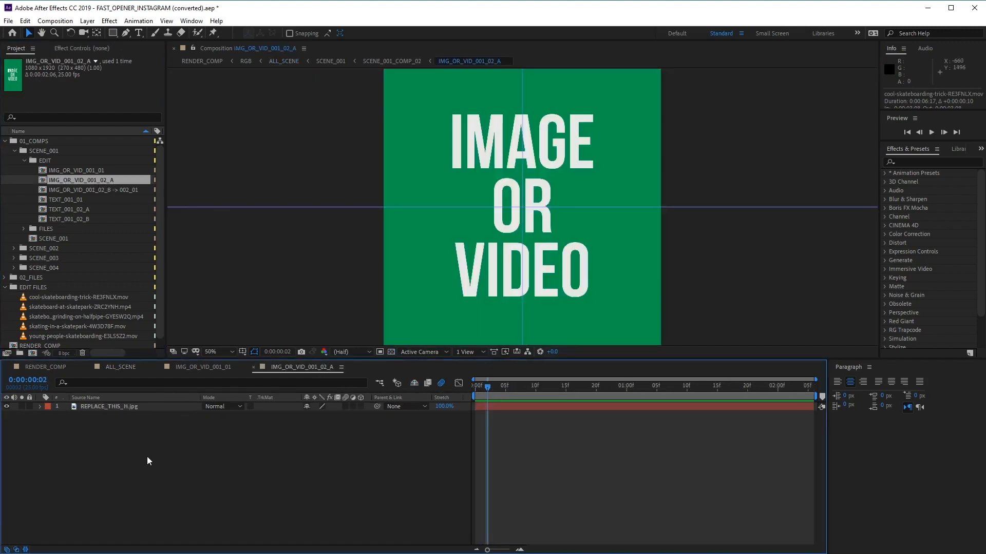
left_click(88, 406)
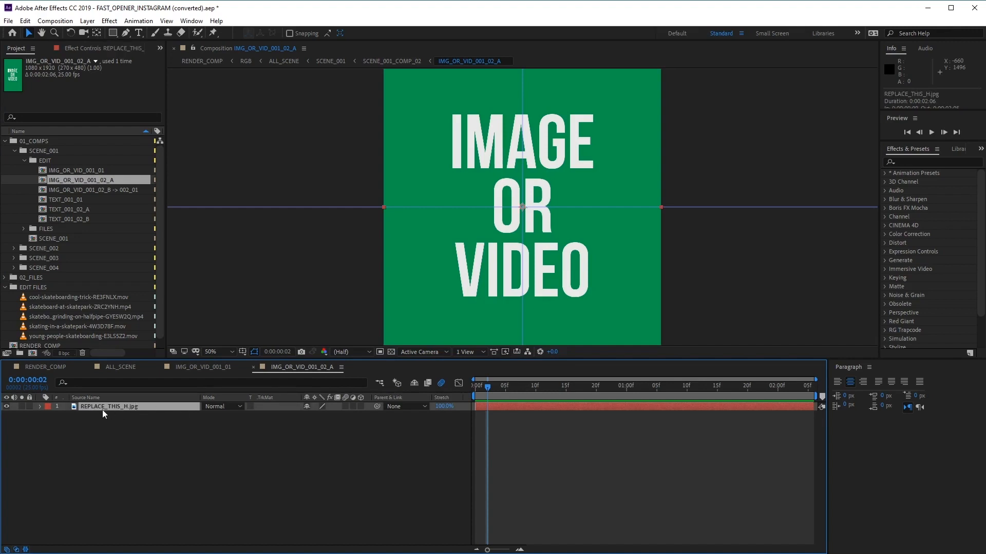
left_click(6, 407)
left_click(105, 308)
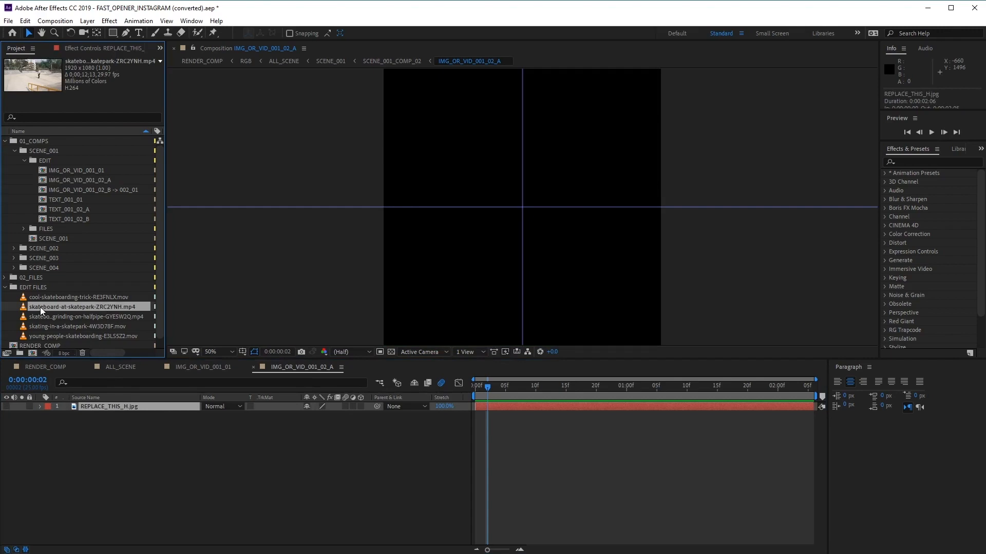
left_click_drag(40, 307, 90, 408)
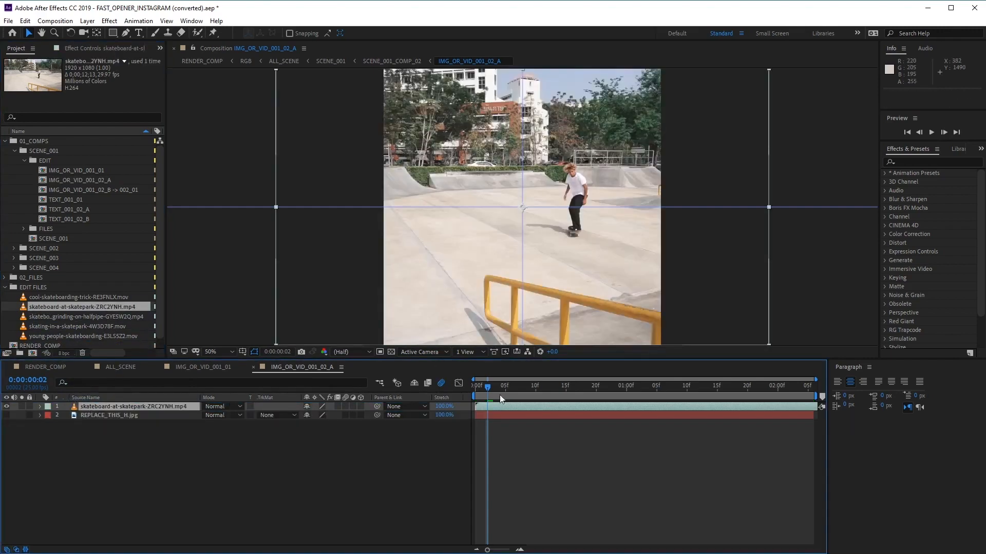
- Scale the skateboard-at-skatepark clip to 184% so it covers the full height of the vertical frame
left_click(218, 350)
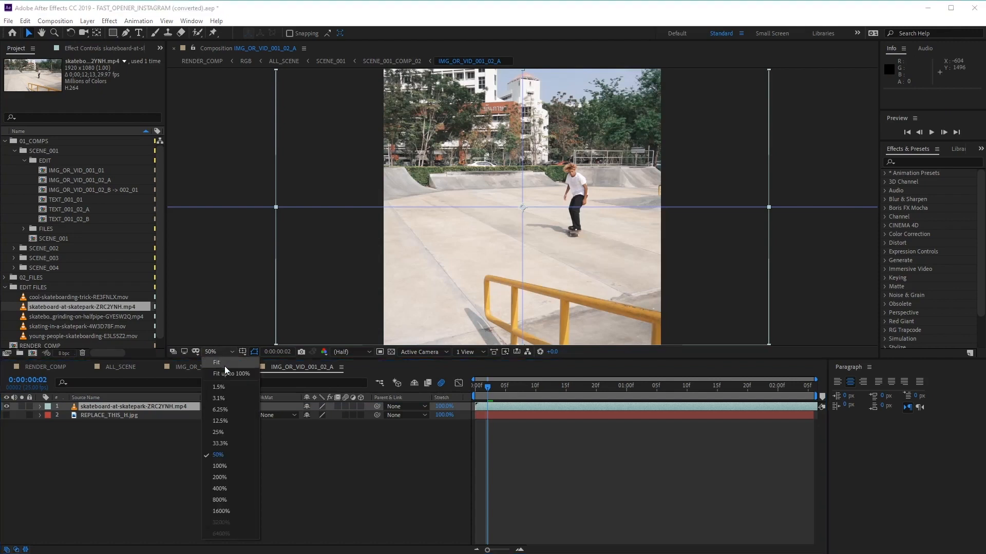
left_click(220, 416)
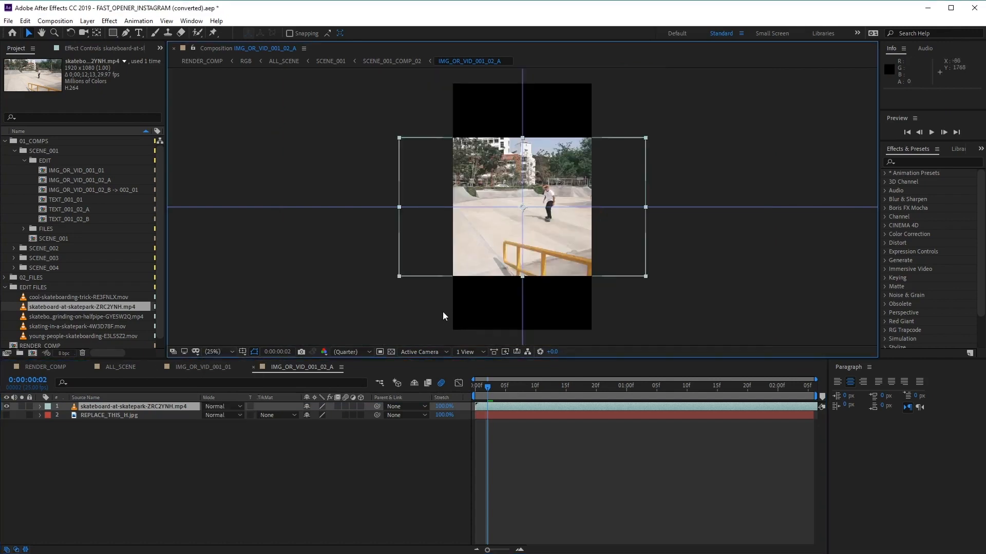
left_click(40, 406)
left_click(48, 417)
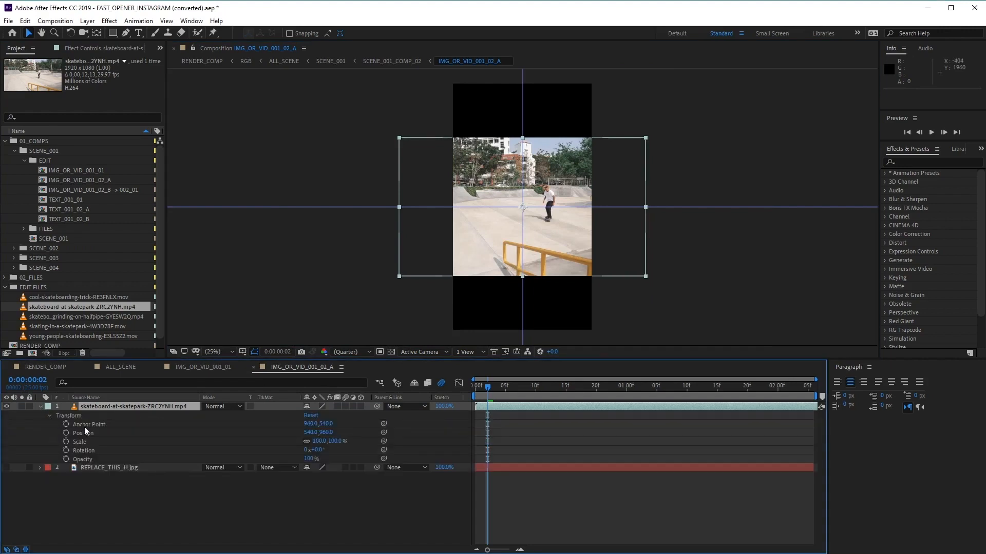
left_click_drag(337, 441, 380, 441)
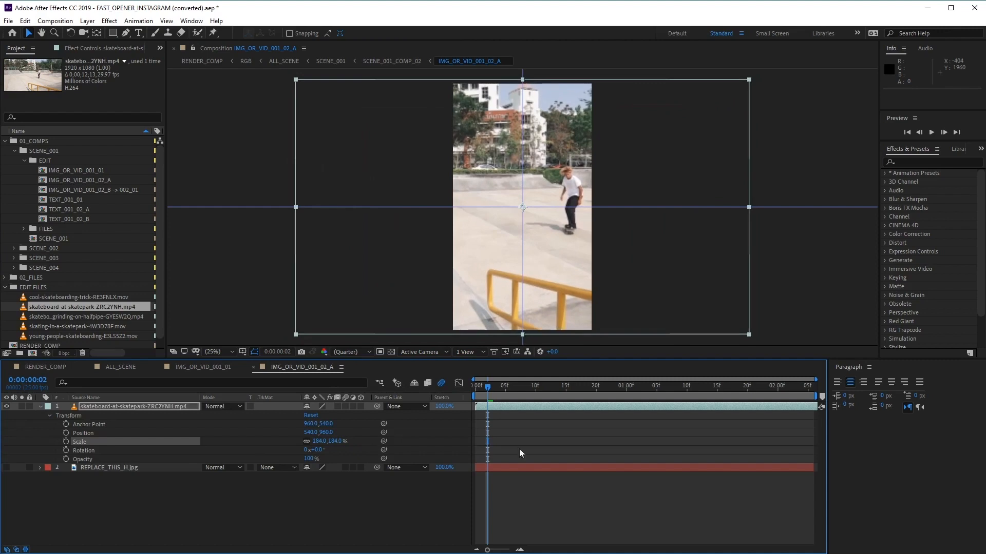
- Slide the skateboard-at-skatepark clip earlier in time, trying start points around the skateboarder's approach to the yellow rail
left_click_drag(482, 389, 472, 389)
left_click_drag(738, 401, 408, 411)
left_click_drag(783, 405, 762, 405)
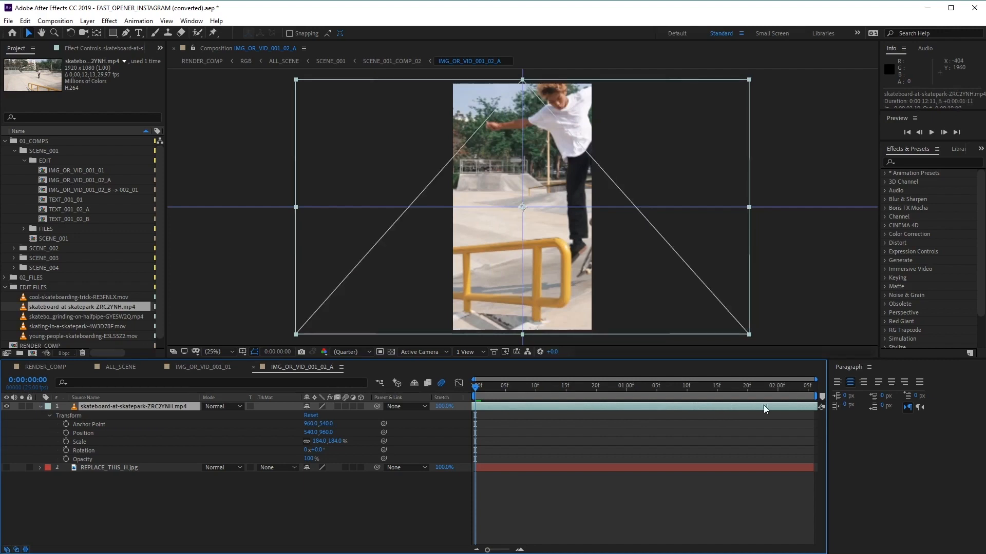
left_click_drag(670, 406, 517, 402)
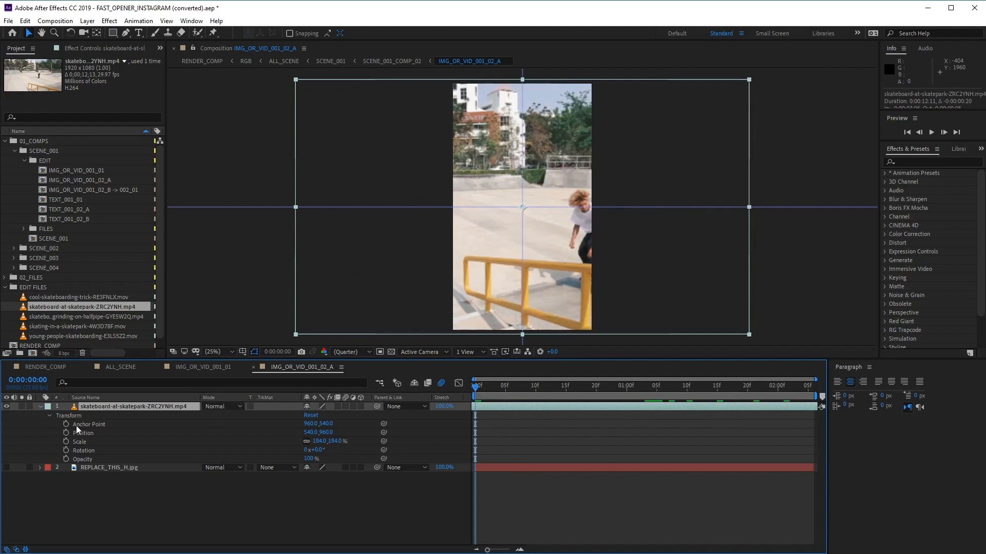
- Set the skatepark clip's horizontal position to 73 and slide it earlier so the composition starts on the rail trick
left_click_drag(301, 433, 78, 440)
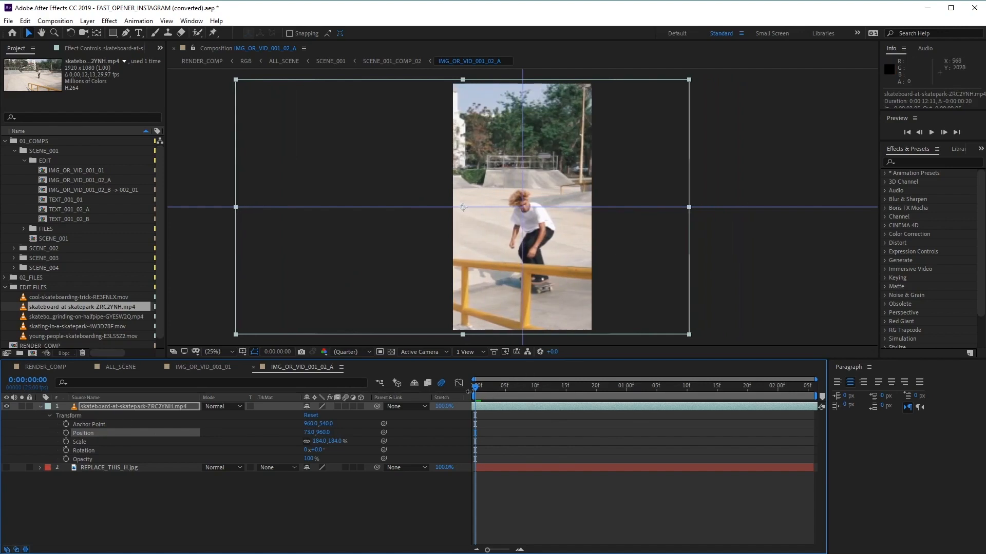
mouse_move(476, 390)
left_mouse_down()
mouse_move(616, 384)
mouse_move(726, 395)
mouse_move(463, 387)
left_mouse_up()
left_click_drag(803, 409, 715, 408)
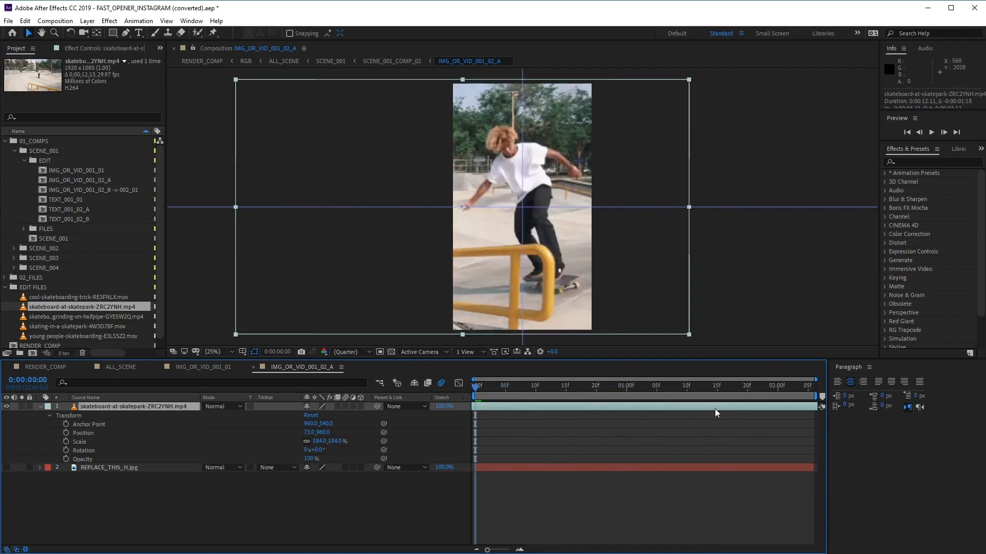
left_click_drag(781, 408, 725, 409)
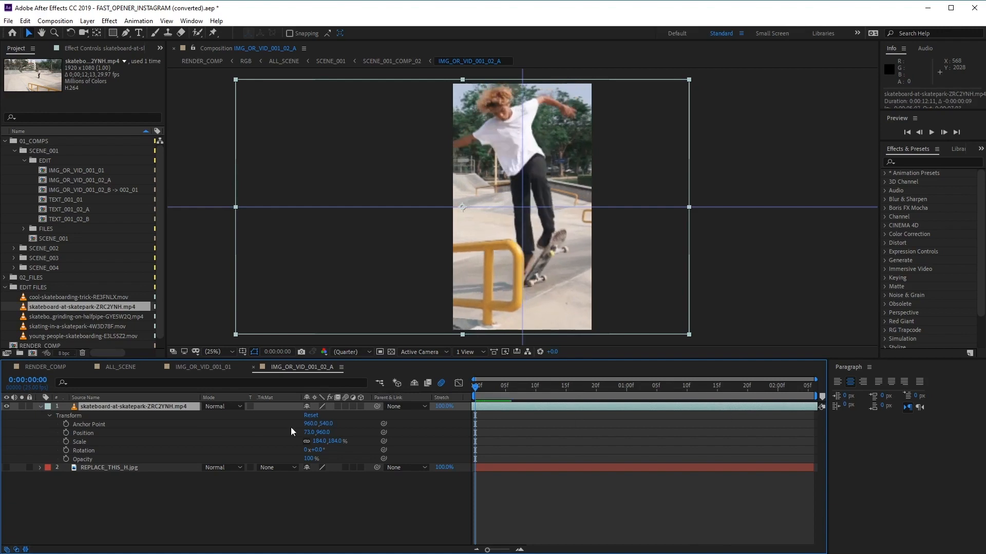
- Return to ALL_SCENE and examine SCENE_001 with the new clips up to the remaining placeholder at 0:00:03:04
left_click(124, 367)
left_click(450, 388)
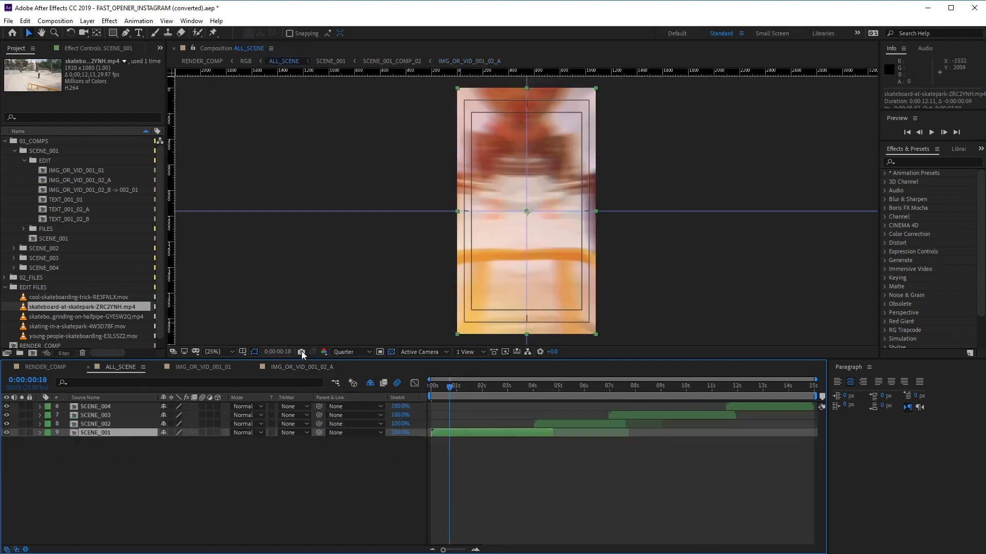
left_click_drag(450, 389, 511, 385)
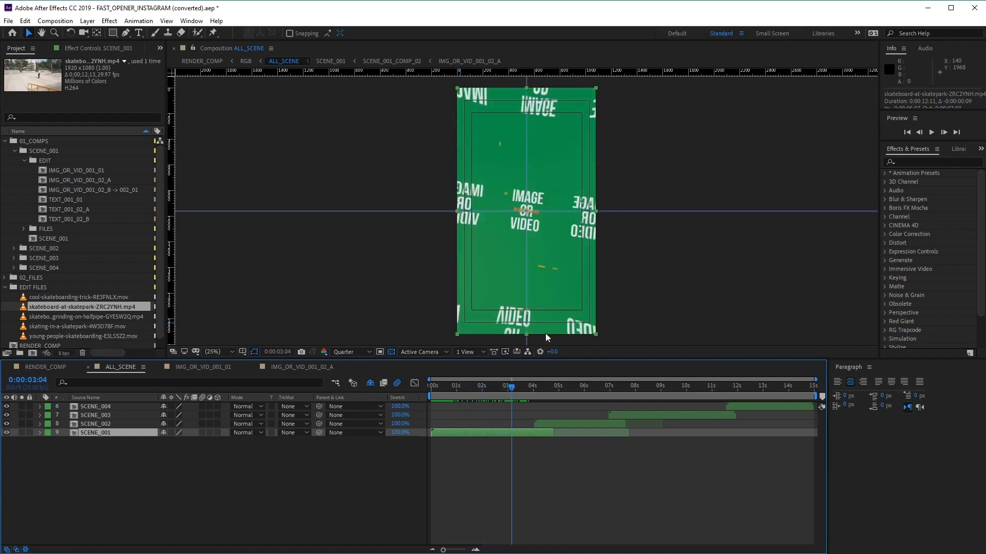
- Open the IMG_OR_VID_001_02_B -> 002_01 composition, hide its placeholder image and add the skateboard-grinding-on-halfpipe clip above it
left_click(92, 191)
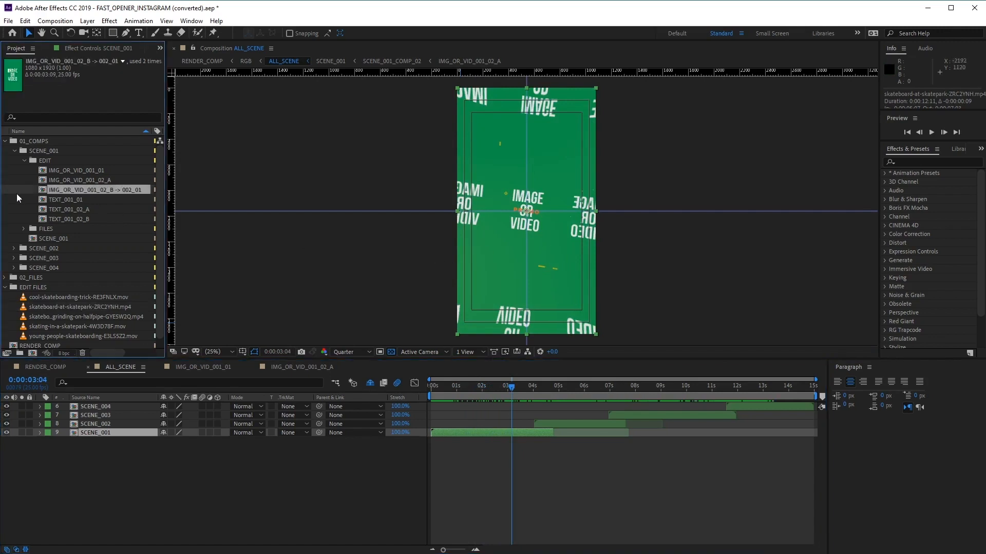
double_click(69, 191)
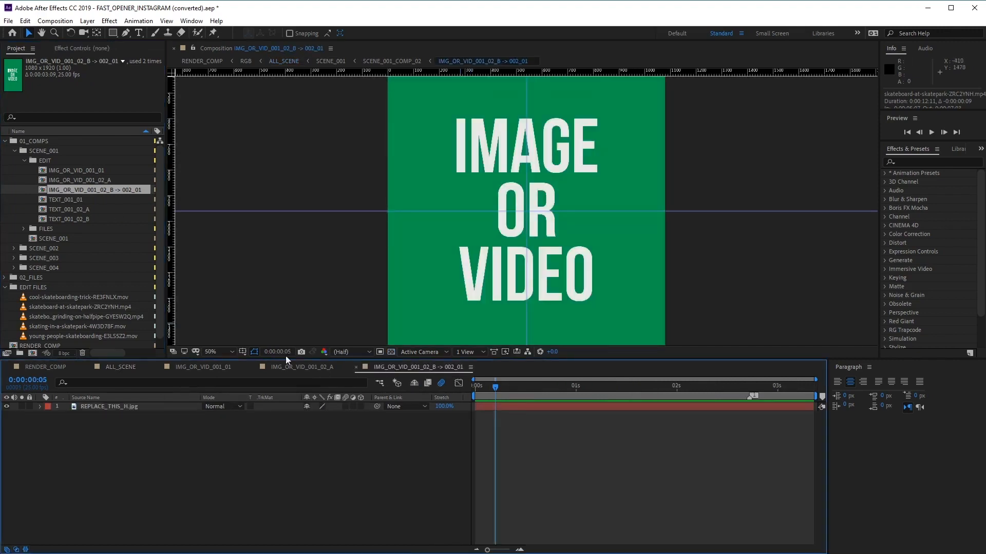
left_click(75, 318)
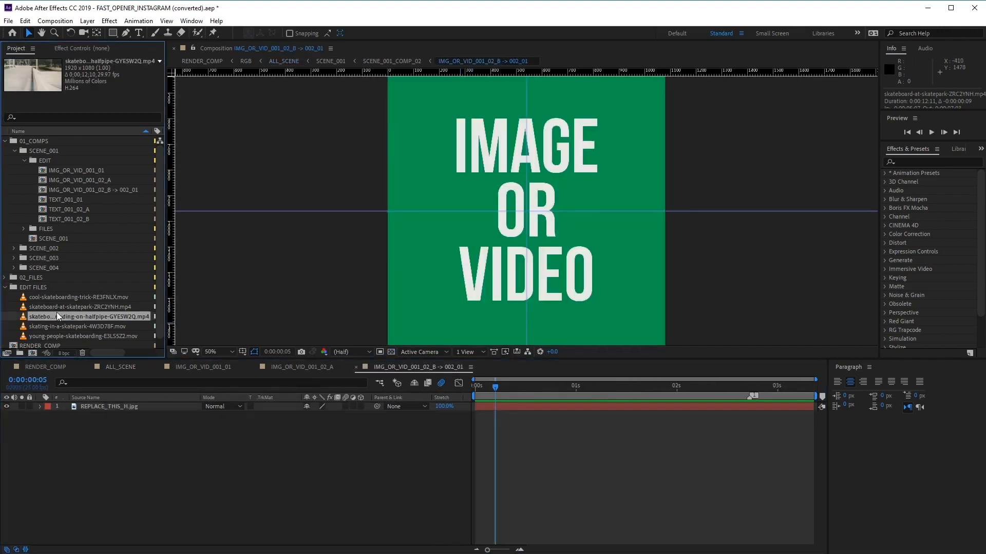
left_click(7, 406)
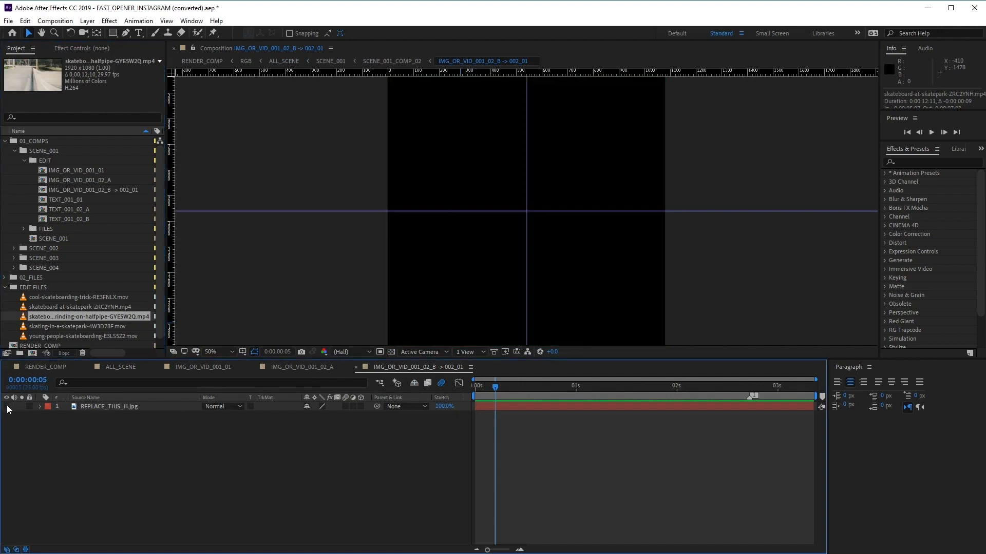
left_click_drag(87, 328, 119, 408)
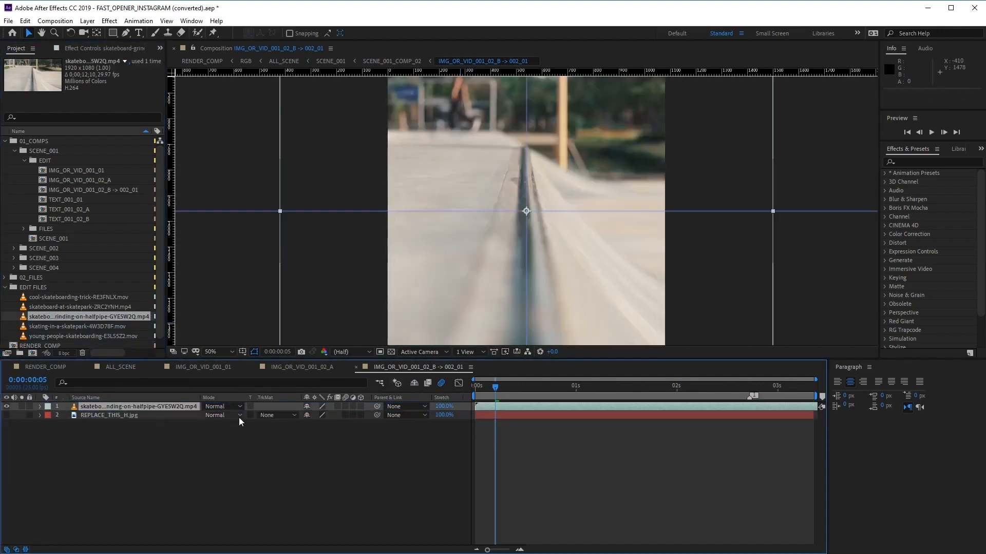
- Scale the halfpipe grinding clip to 185% so it covers the full height of the vertical frame
left_click(217, 352)
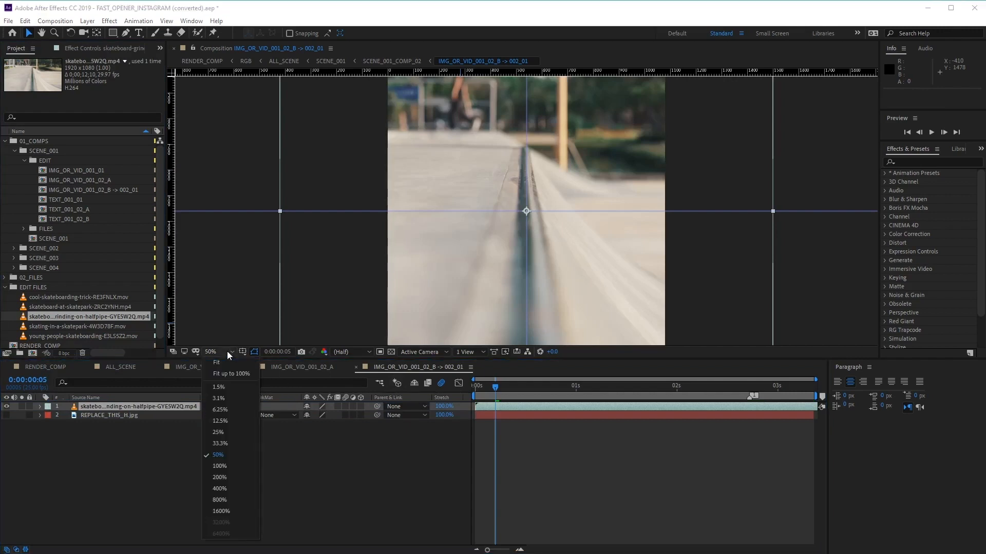
left_click(226, 372)
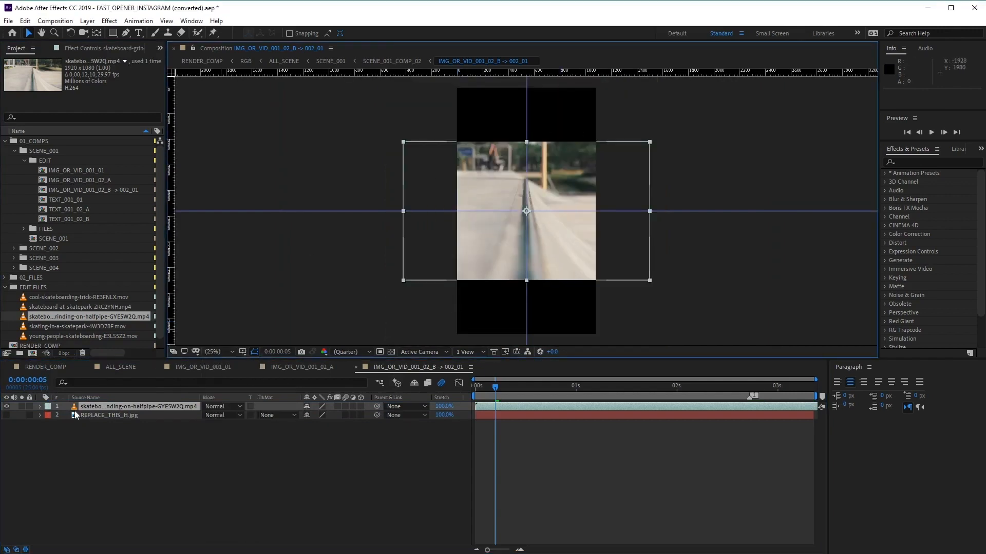
left_click(41, 407)
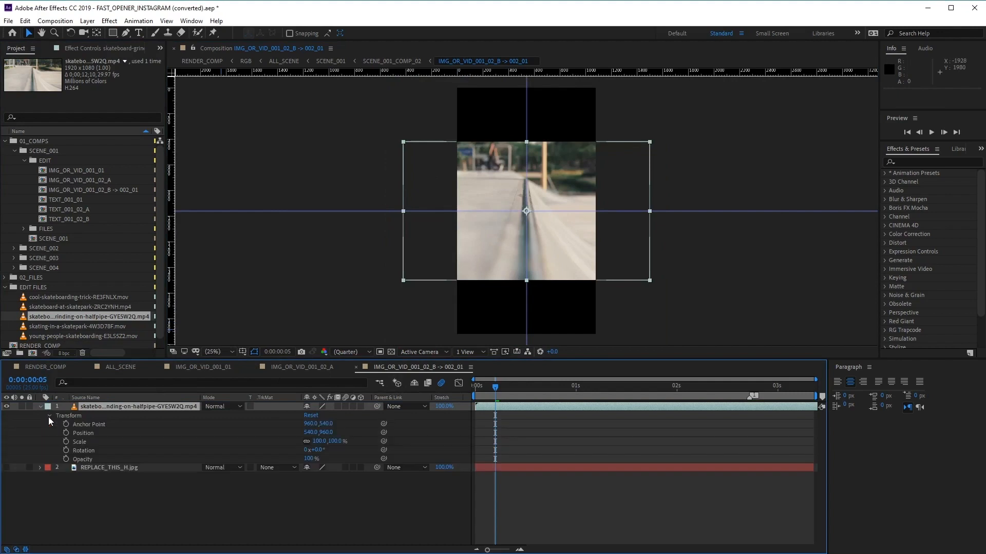
left_click_drag(335, 441, 380, 442)
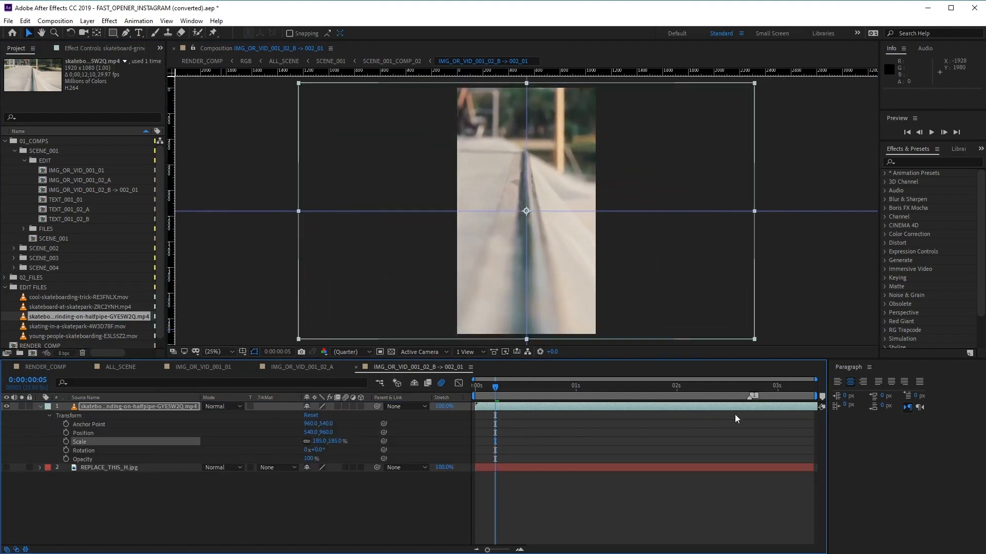
- Slide the halfpipe grinding clip earlier in time so the composition starts with the skateboard grinding on the ledge
left_click(747, 408)
left_click_drag(472, 418, 685, 415)
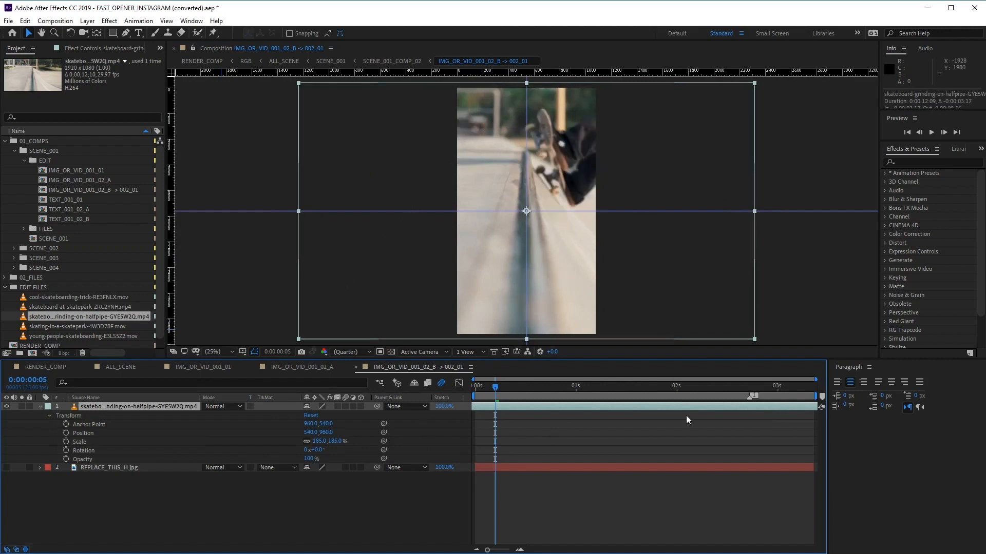
left_click_drag(812, 409, 679, 410)
left_click_drag(755, 408, 767, 407)
left_click_drag(495, 392, 475, 391)
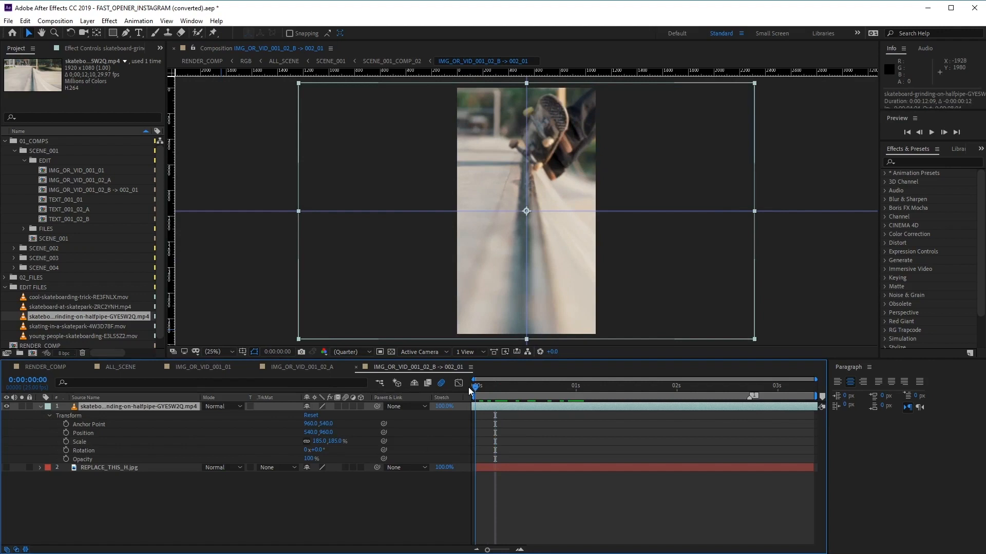
- Return to ALL_SCENE and examine SCENE_001's text moments alongside its TEXT_001_01, TEXT_001_02_A and TEXT_001_02_B compositions
left_click(102, 367)
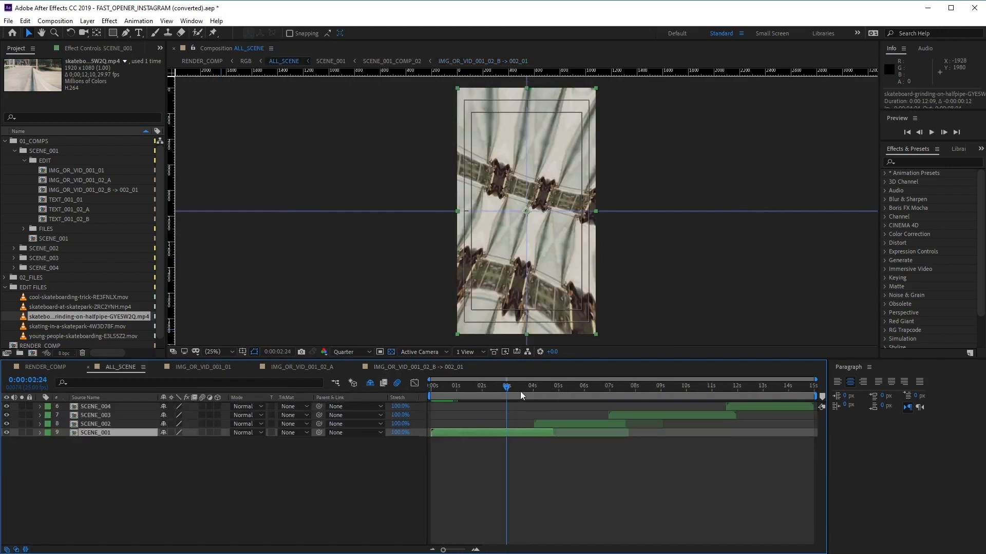
mouse_move(508, 392)
left_mouse_down()
mouse_move(580, 390)
mouse_move(482, 386)
mouse_move(447, 391)
mouse_move(452, 404)
mouse_move(429, 407)
mouse_move(513, 392)
mouse_move(460, 395)
mouse_move(492, 390)
left_mouse_up()
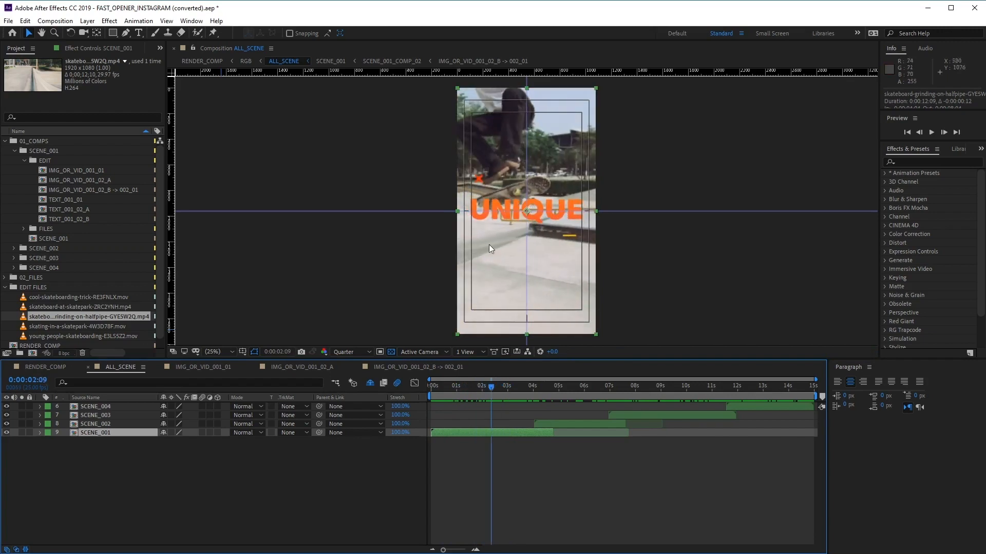
left_click(58, 152)
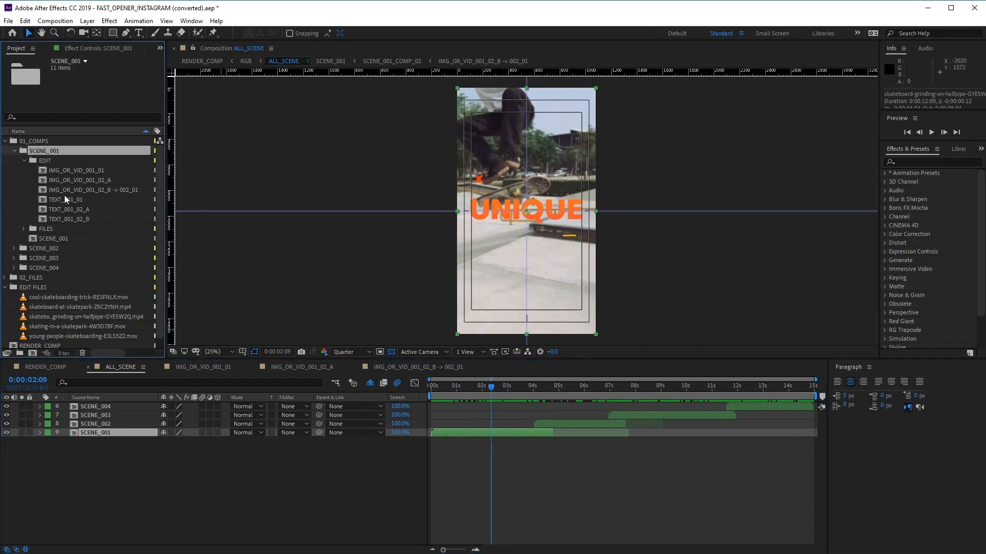
left_click(66, 199)
left_click(70, 209)
left_click(72, 218)
left_click(77, 200)
left_click(77, 209)
left_click(77, 218)
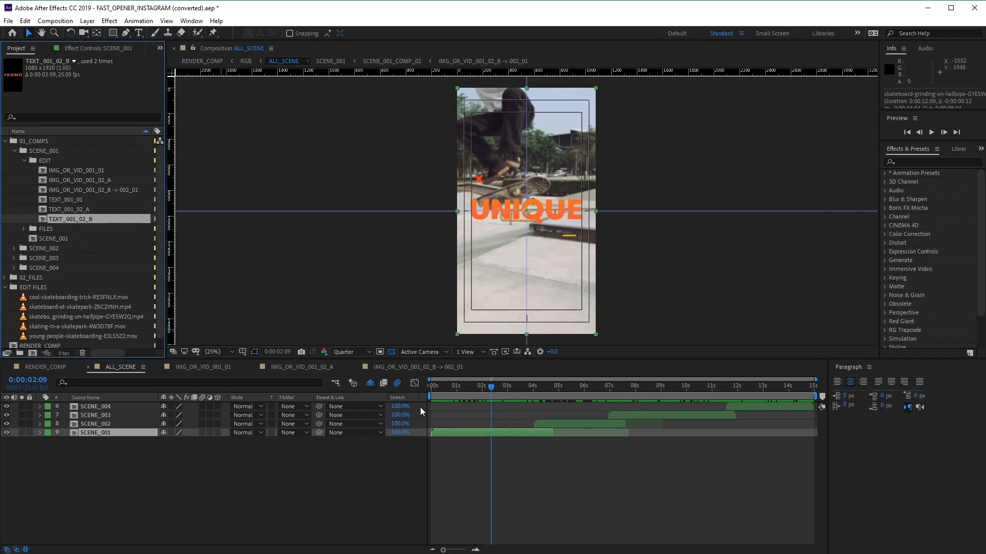
left_click_drag(491, 386, 432, 402)
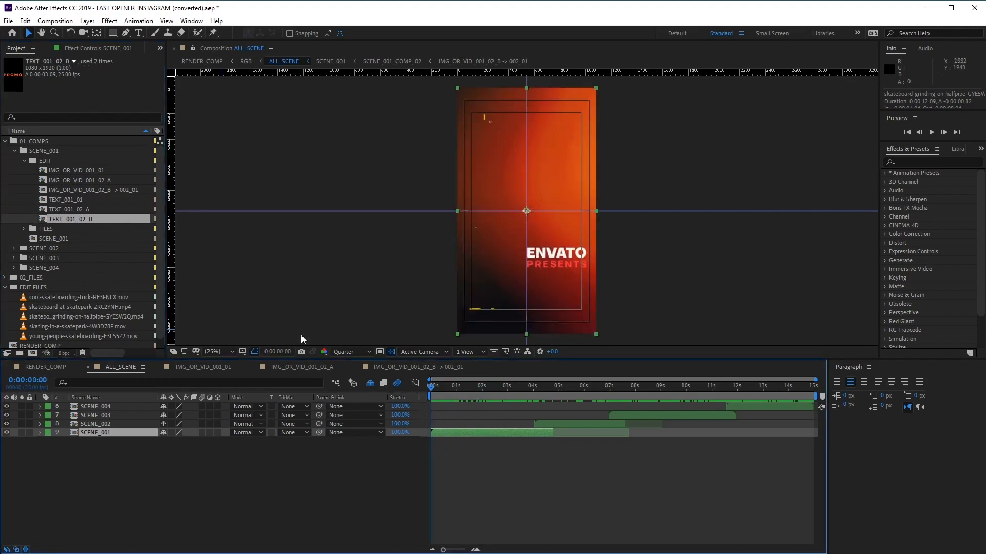
- Open the TEXT_001_01 composition and identify its two title text layers, ENVATO and PRESENTS
left_click(78, 199)
double_click(72, 201)
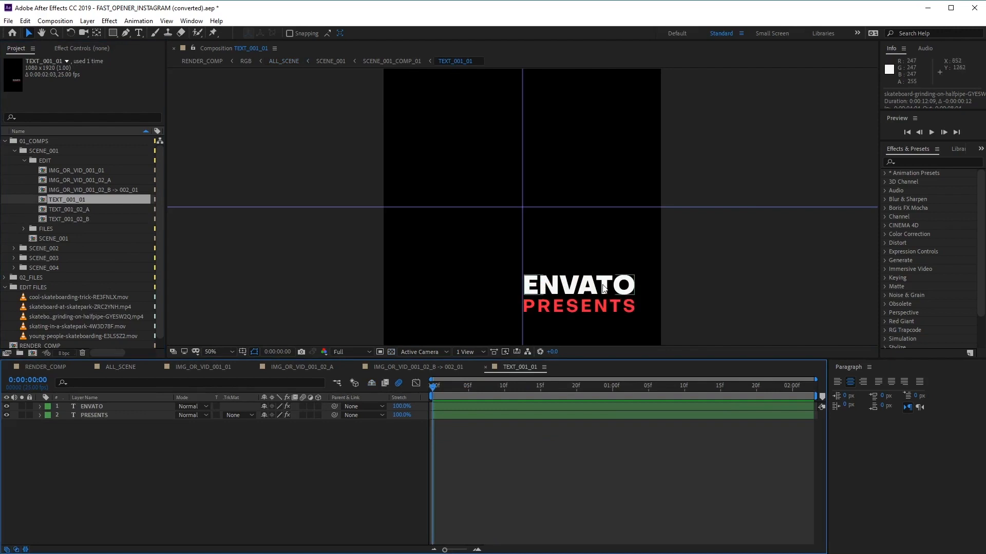
left_click(603, 285)
left_click(602, 305)
left_click(603, 286)
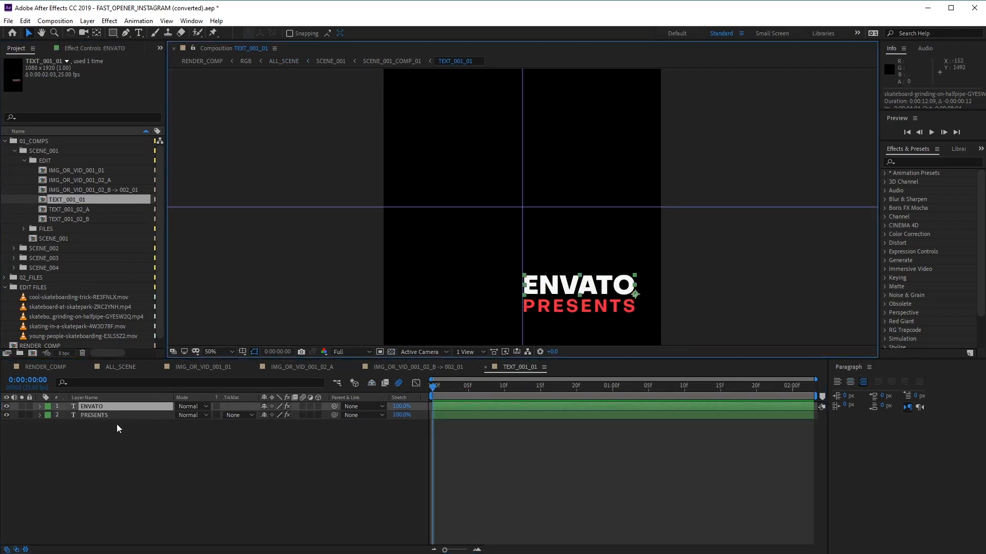
- Replace the ENVATO title text with "INSTAGRAM" in TEXT_001_01
left_click(86, 408)
double_click(75, 406)
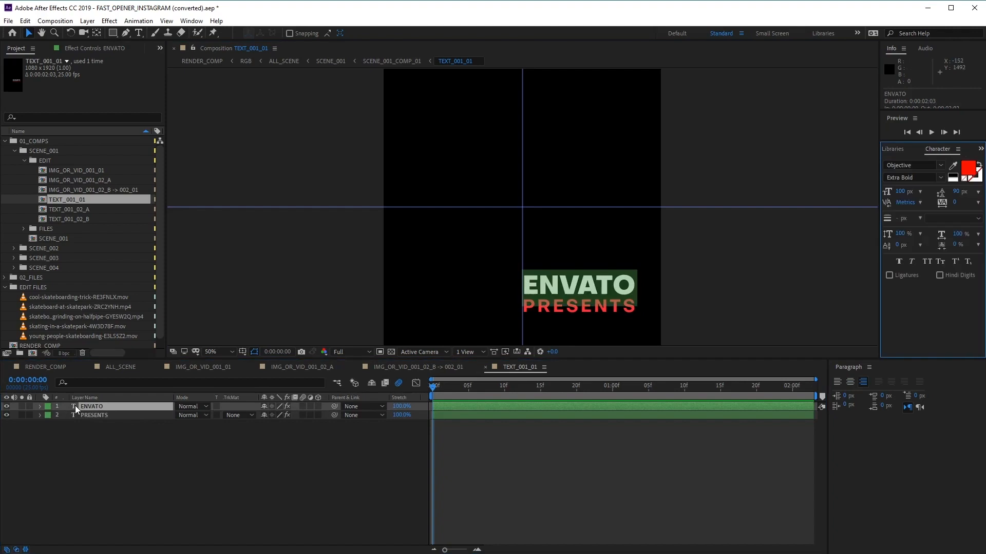
left_click(618, 285)
left_click_drag(629, 286, 485, 295)
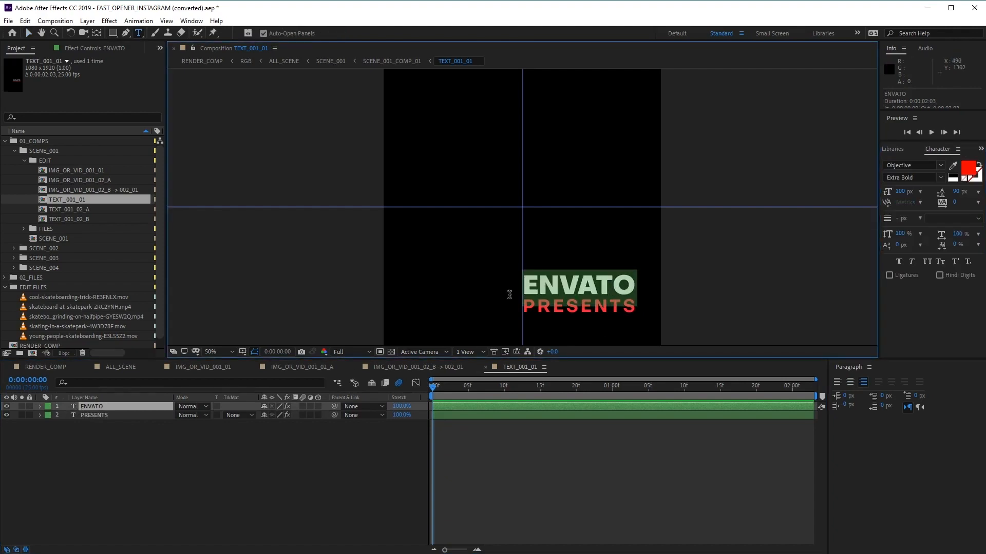
key("BackSpace")
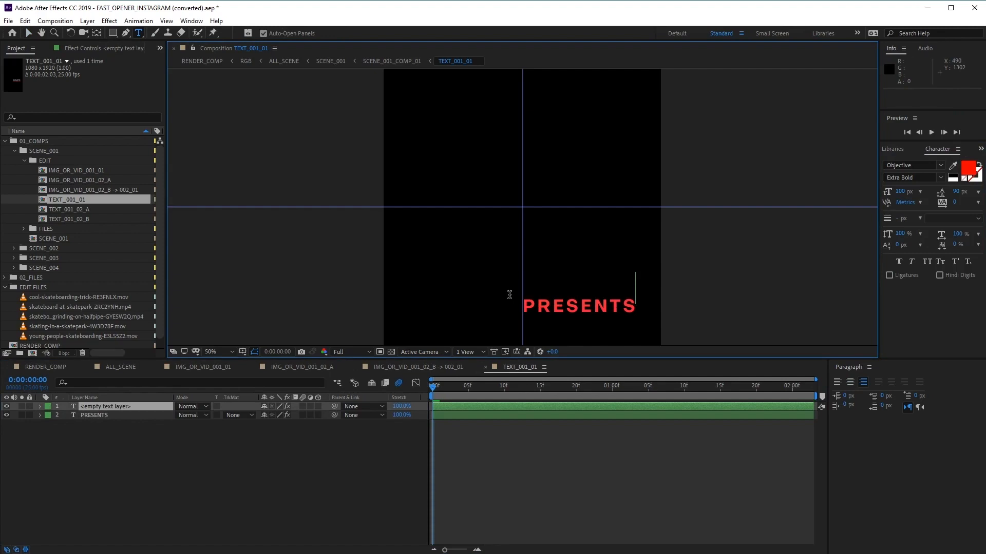
type("in")
key("BackSpace")
key("BackSpace")
type("INSTA")
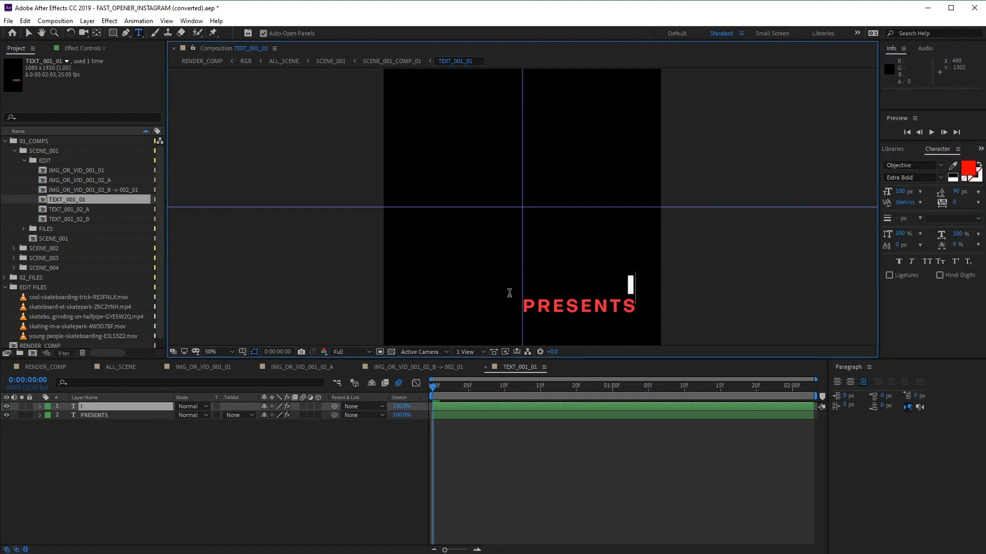
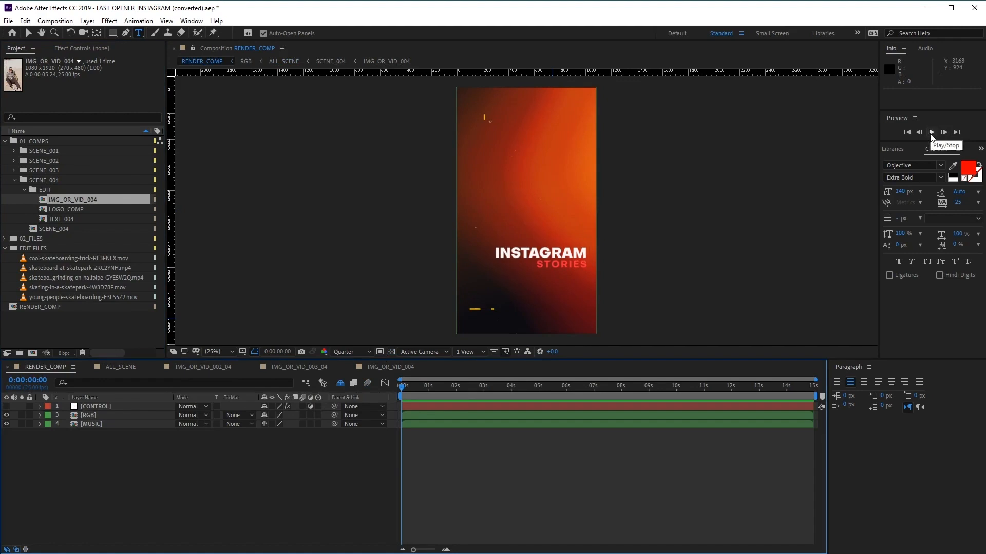
- Play a preview of the finished RENDER_COMP to review the customized opener
left_click(932, 133)
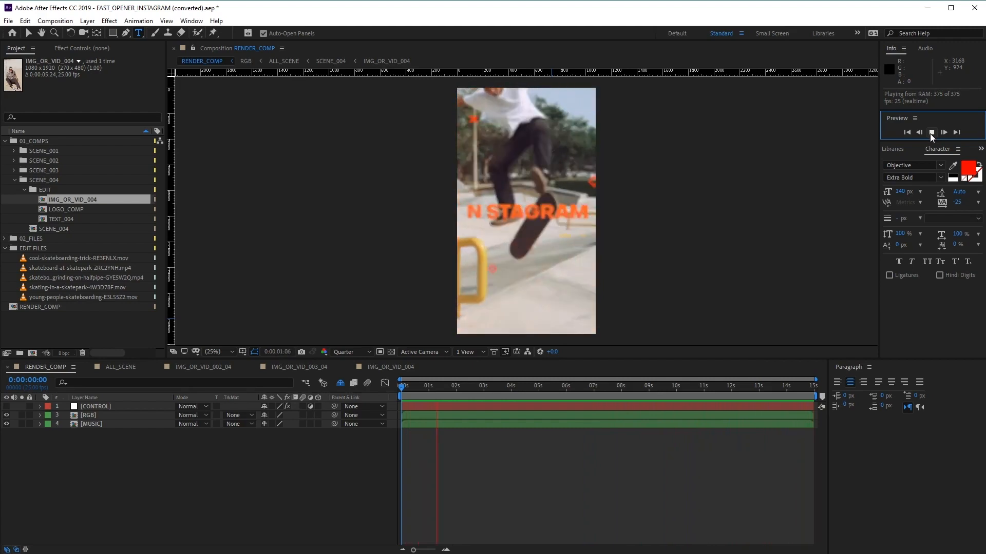
left_click(931, 134)
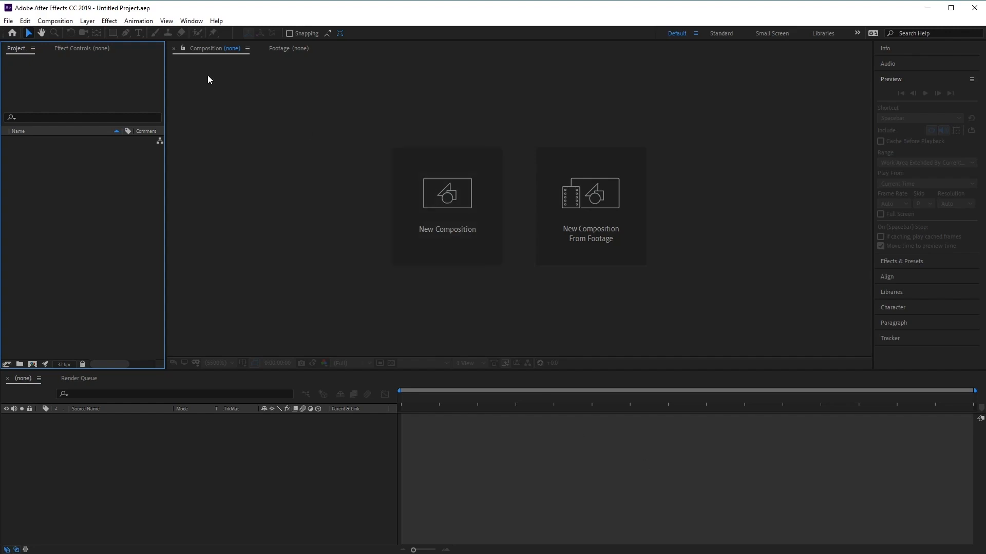
- Create a composition named "Scene 01" at 1080 x 1920 px, 30 fps and 10 seconds long
left_click(55, 20)
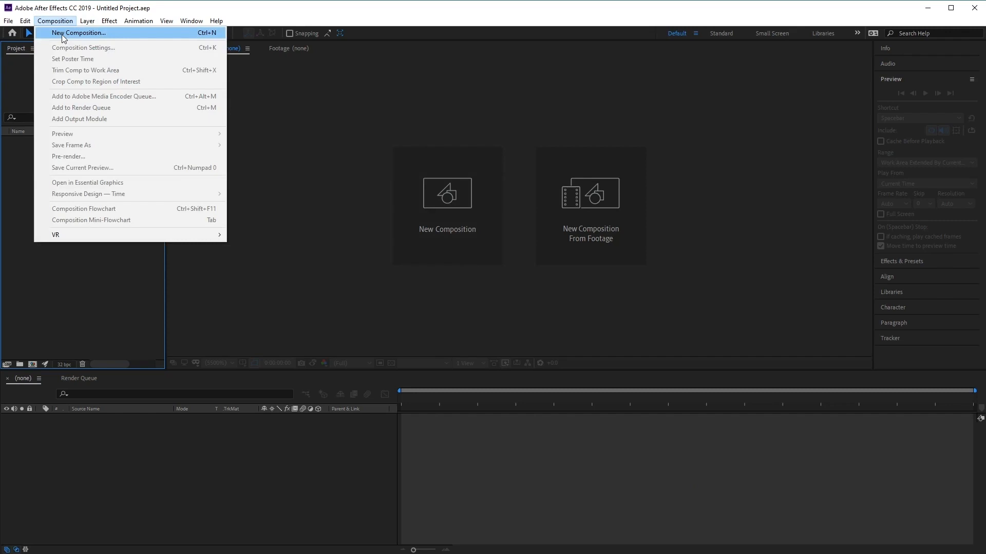
left_click(62, 35)
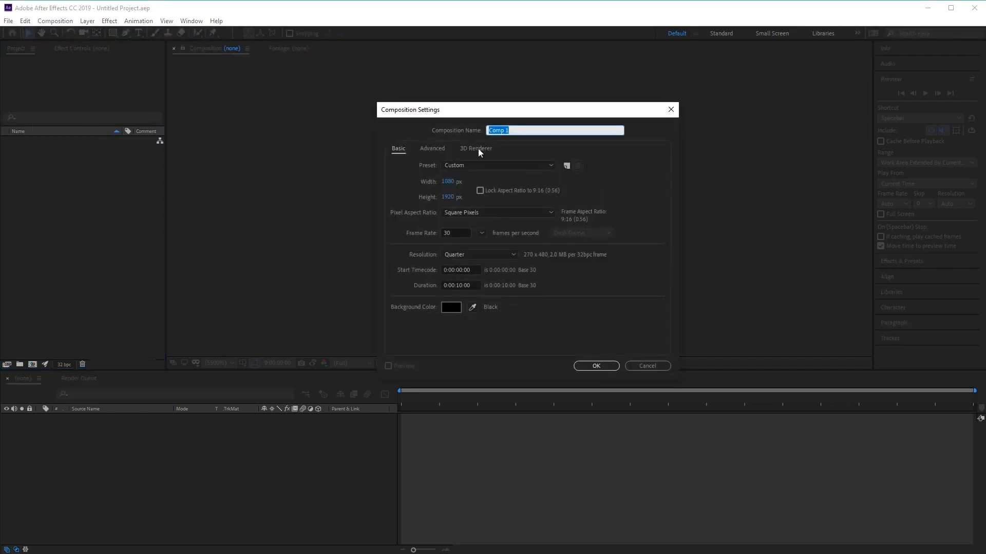
left_click(550, 132)
left_click_drag(550, 131, 439, 130)
type("Scene 01")
left_click_drag(457, 233, 441, 236)
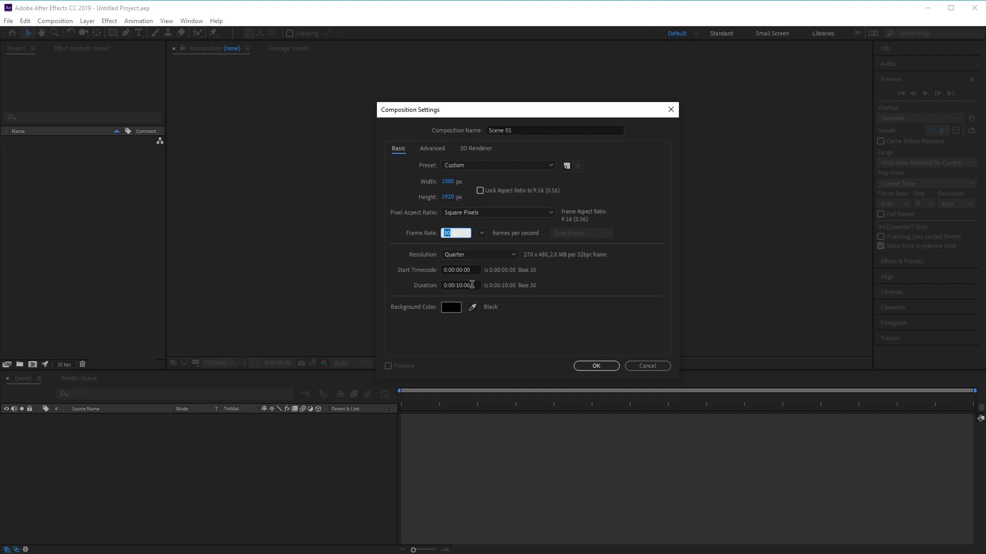
left_click(605, 365)
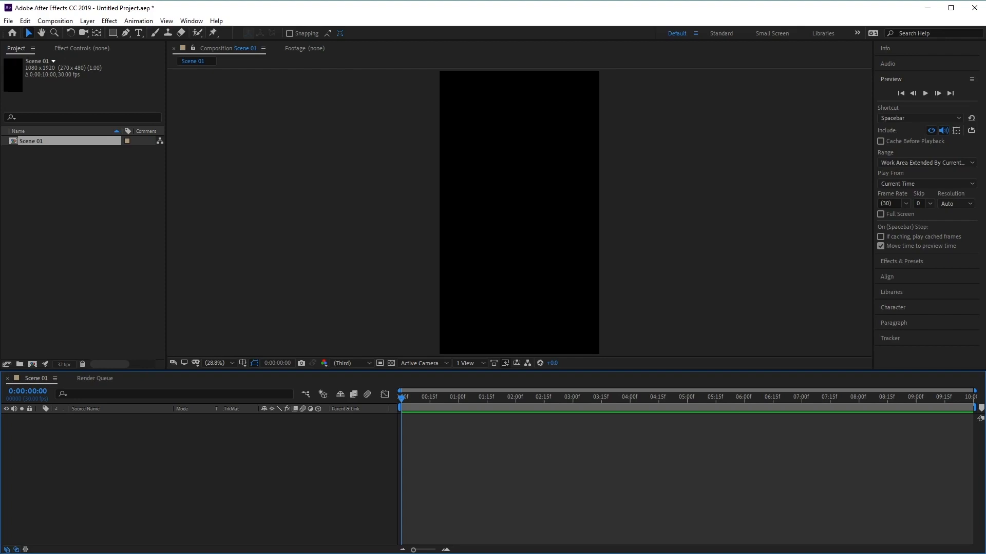
- Create a project folder named "Edit Files"
left_click(45, 258)
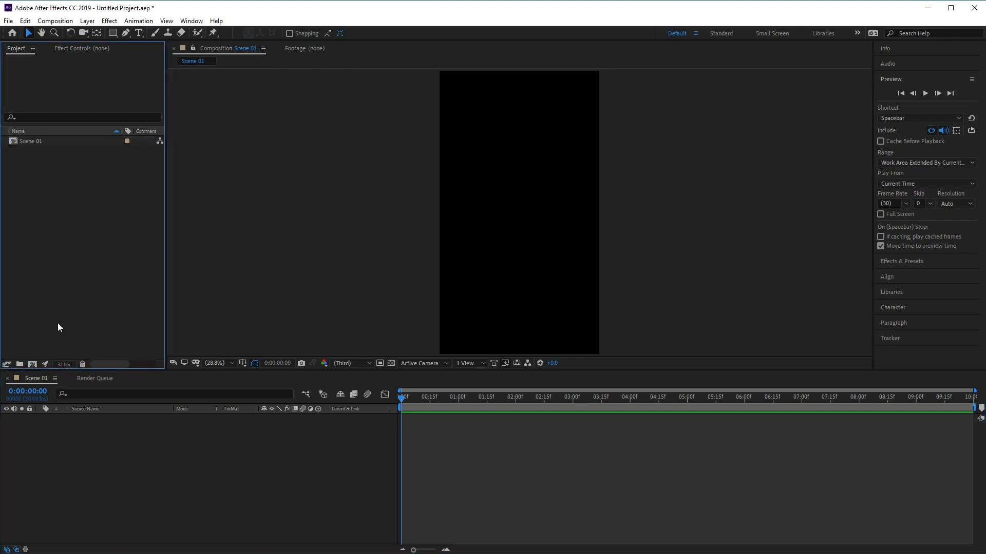
left_click(20, 364)
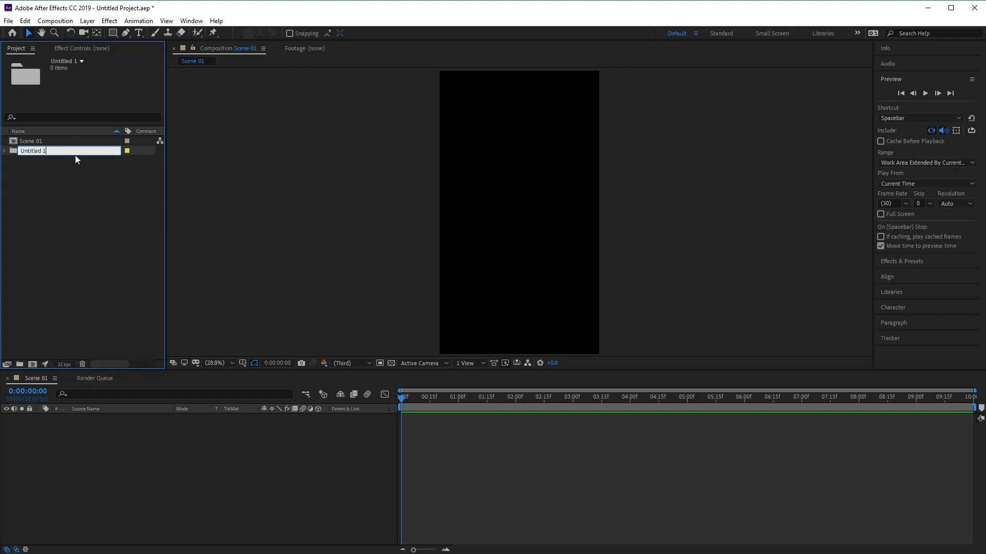
type("Edit Files")
key("Return")
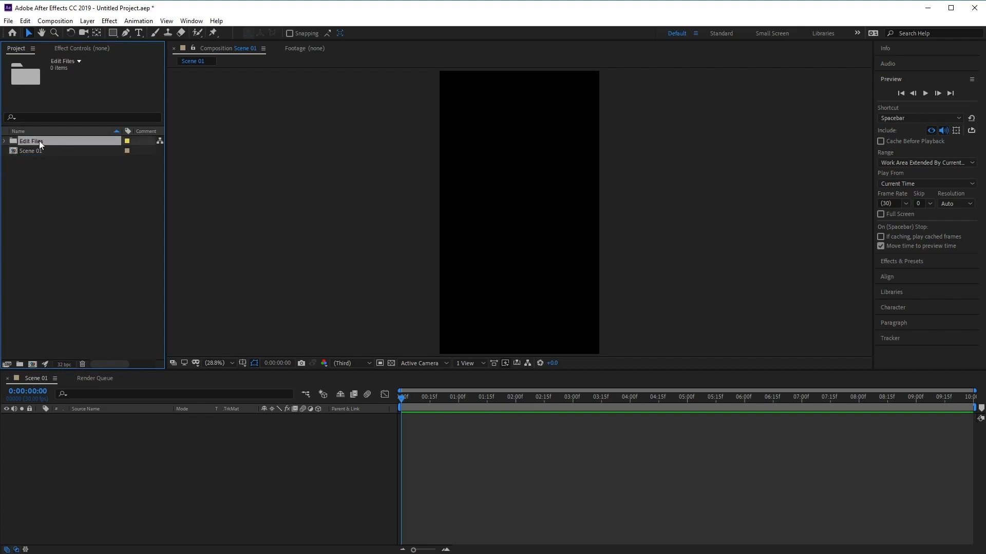
- Import all five skateboarding clips from the Stock Video folder into the Edit Files project folder
left_click(8, 22)
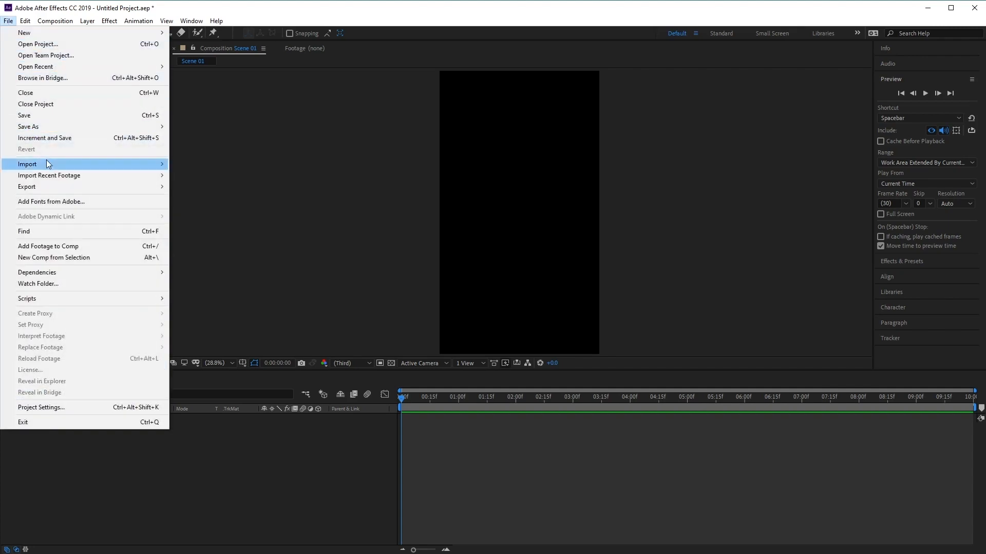
mouse_move(51, 168)
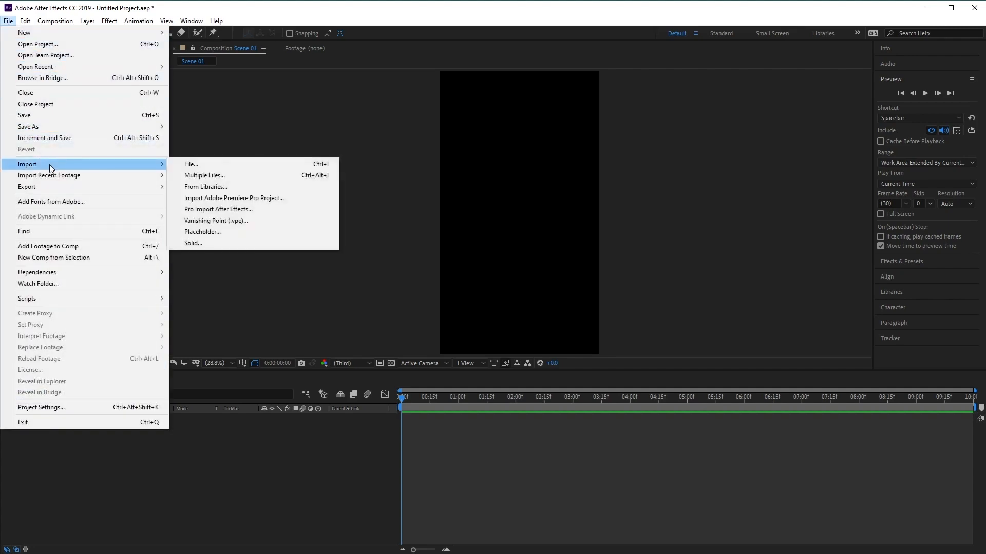
left_click(242, 173)
left_click(124, 122)
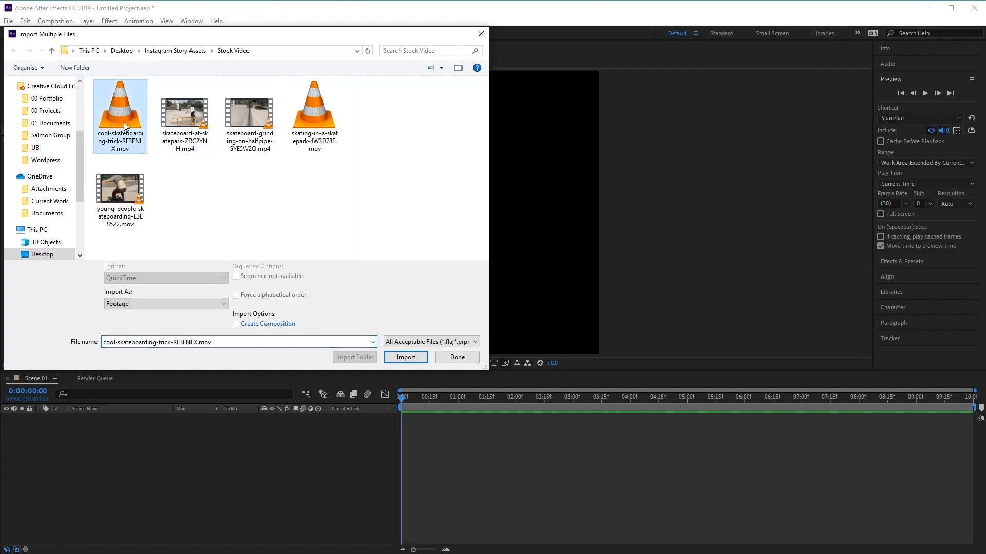
left_click(132, 198, "shift")
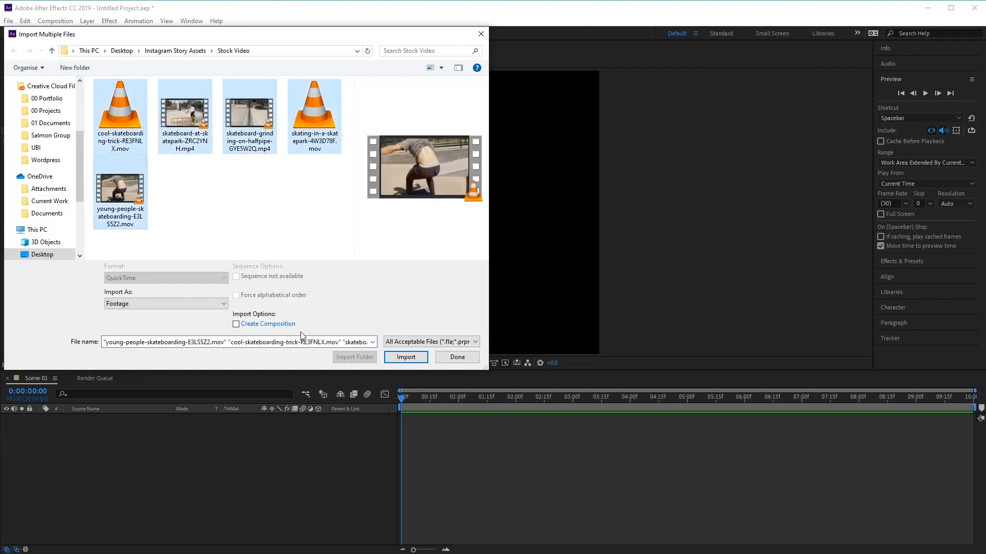
left_click(406, 362)
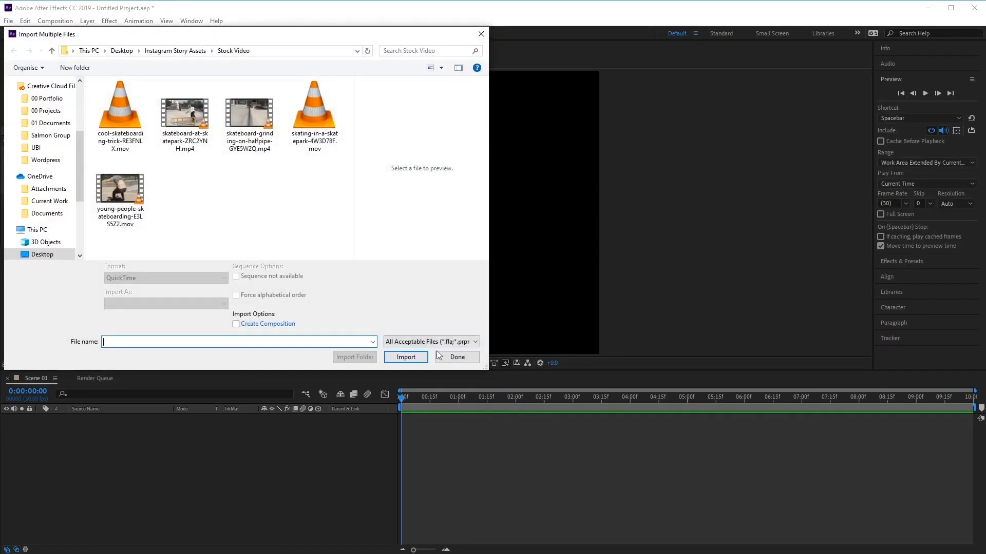
left_click(449, 355)
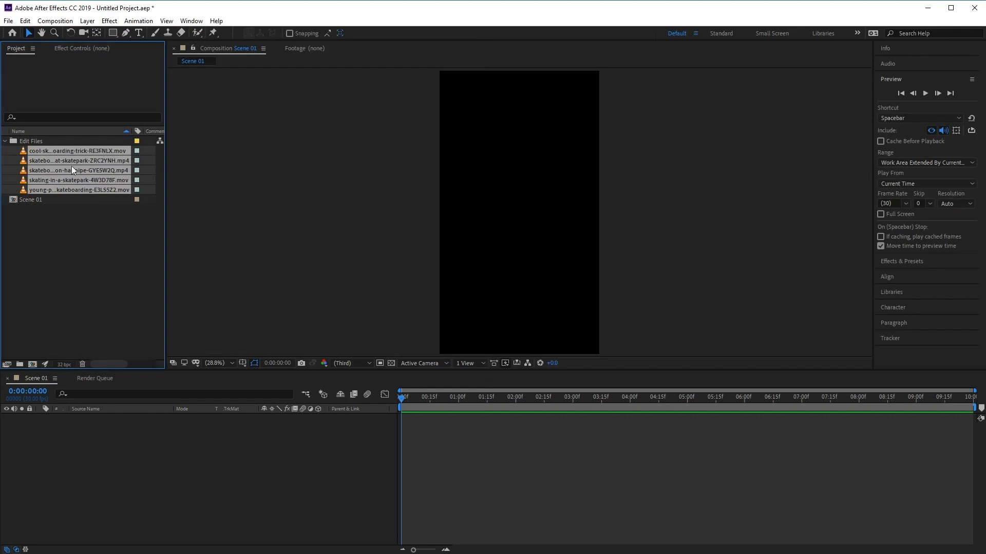
left_click(30, 142)
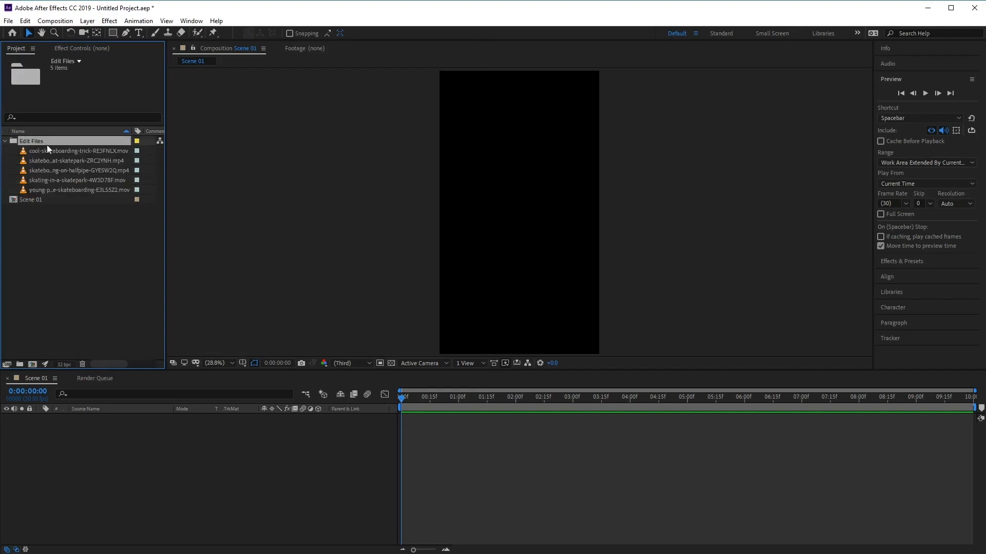
left_click(7, 141)
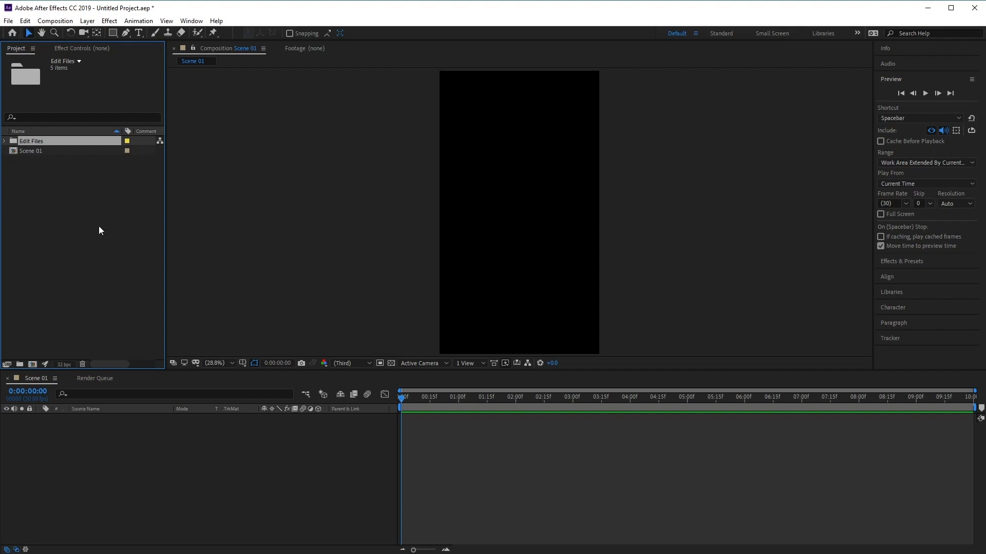
- Create a folder named "Scene 01" and move it out of Edit Files to the project's root level
left_click(19, 365)
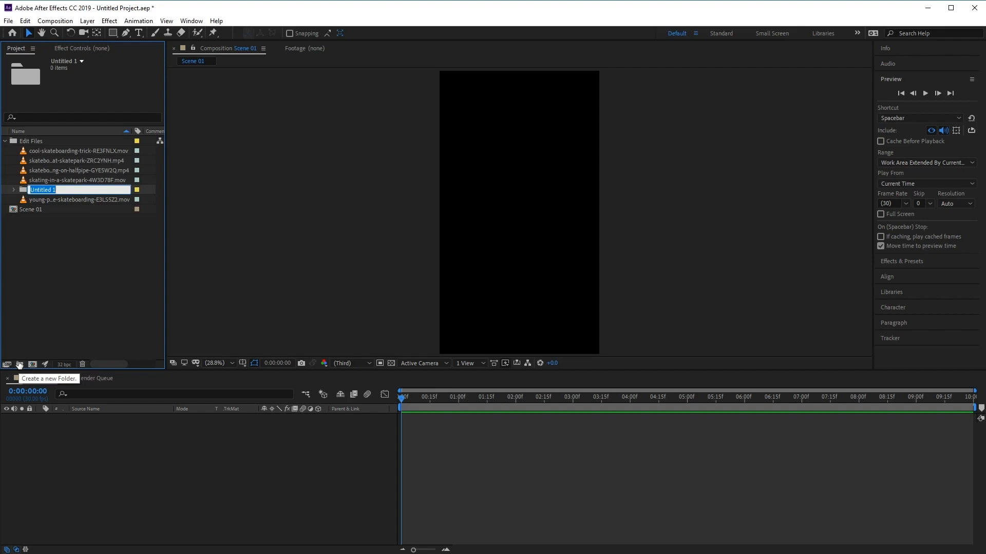
type("Scene 01")
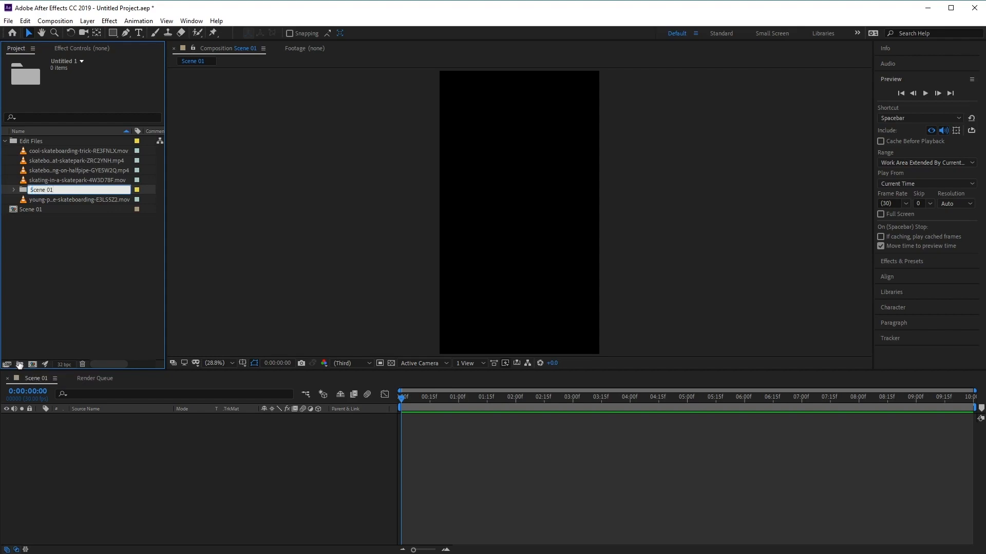
key("Return")
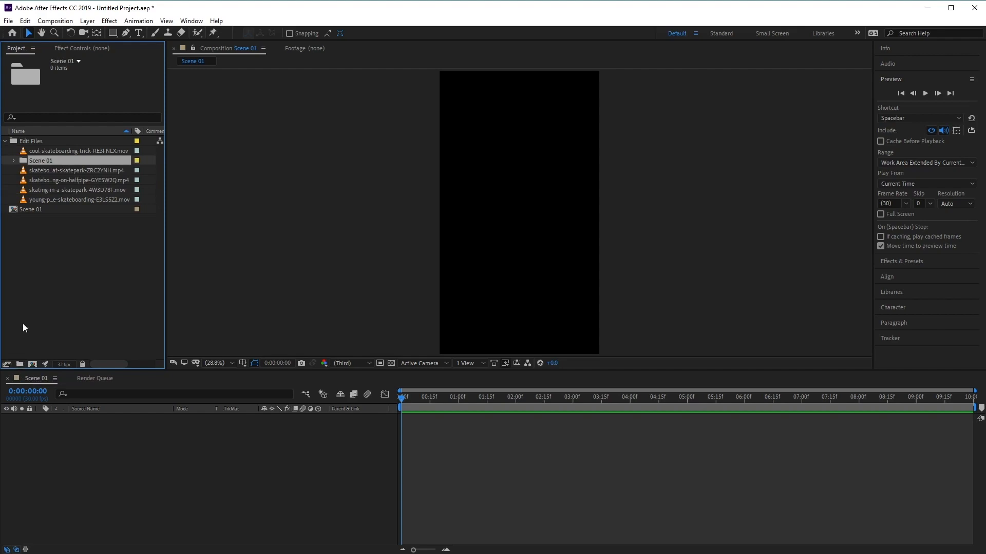
left_click_drag(44, 163, 33, 221)
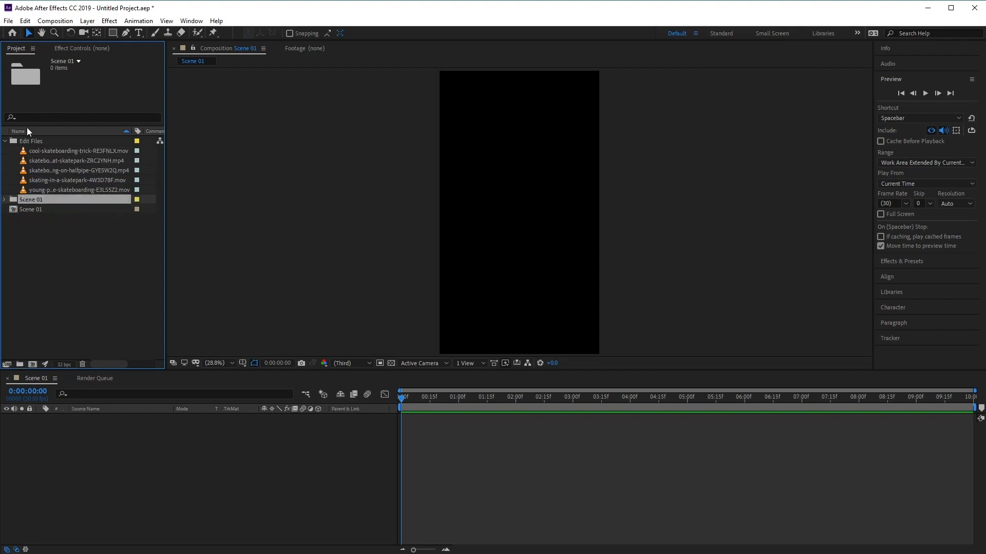
left_click(4, 140)
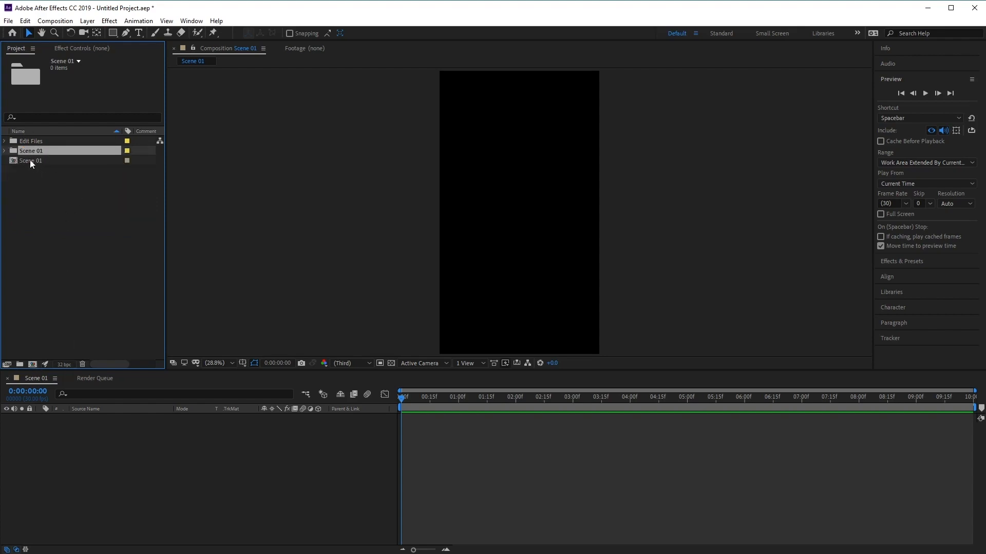
- Create a subfolder named "Edit" inside the Scene 01 folder
left_click(5, 151)
left_click(20, 365)
type("Ed")
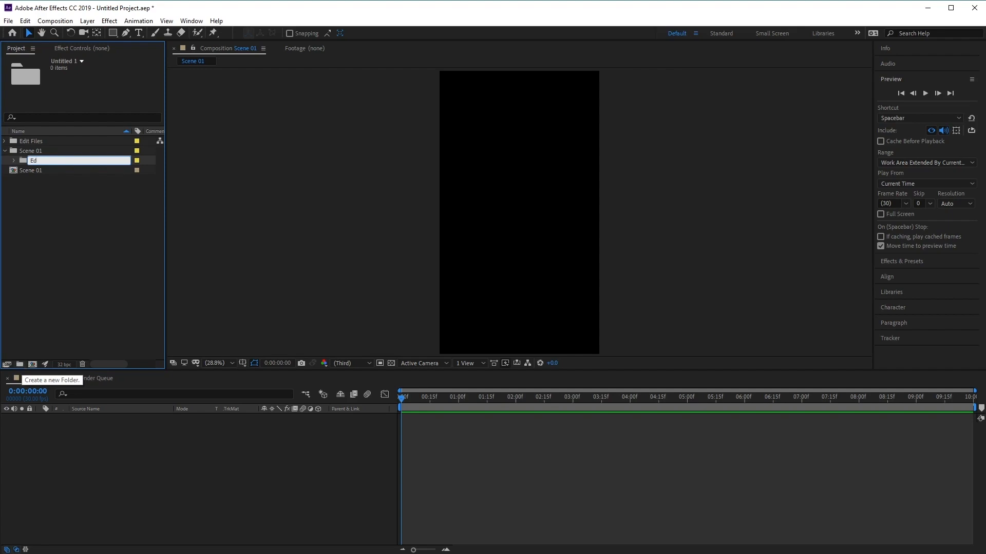
key("Return")
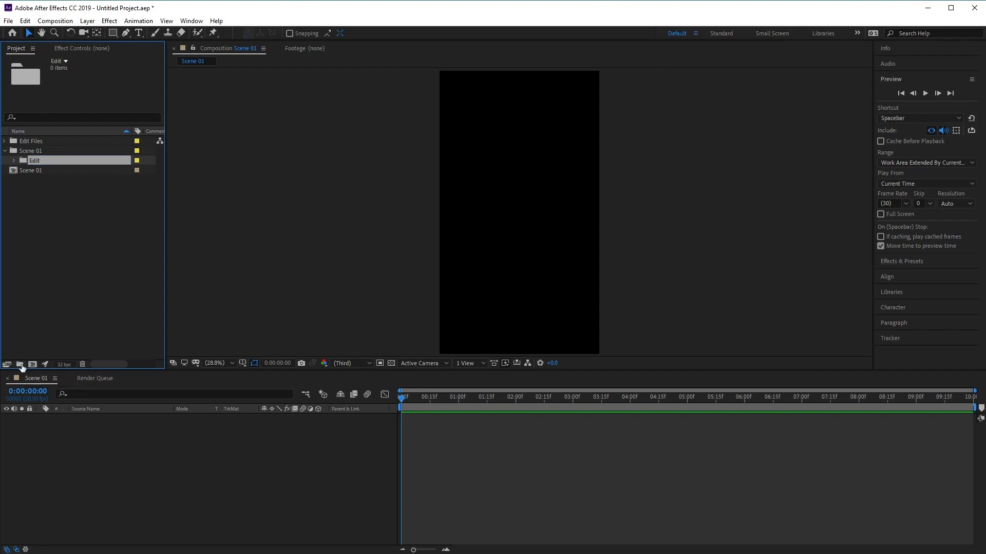
left_click(5, 151)
- Duplicate the Scene 01 folder twice, including its Edit subfolder, to hold two further scenes
left_click(32, 152)
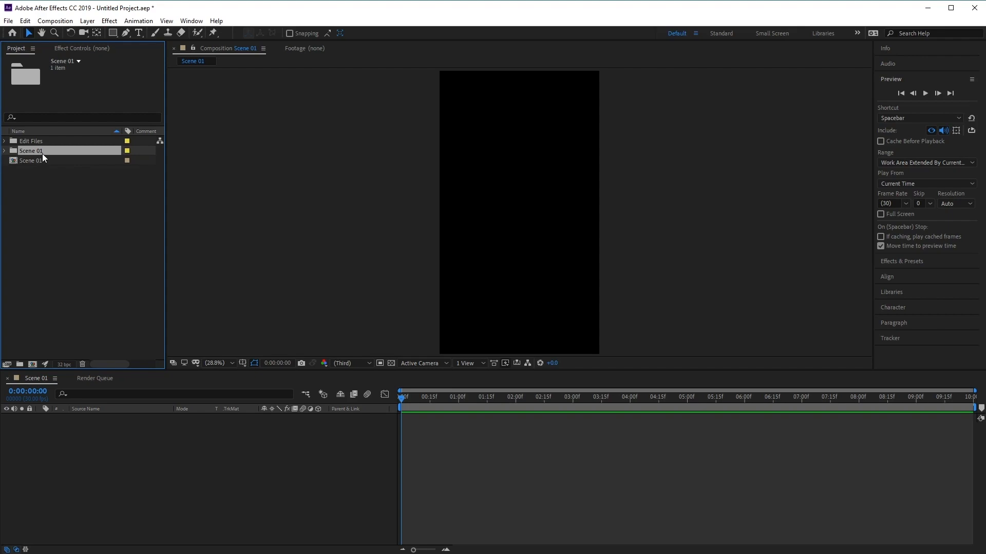
key("ctrl+d")
key("ctrl+d")
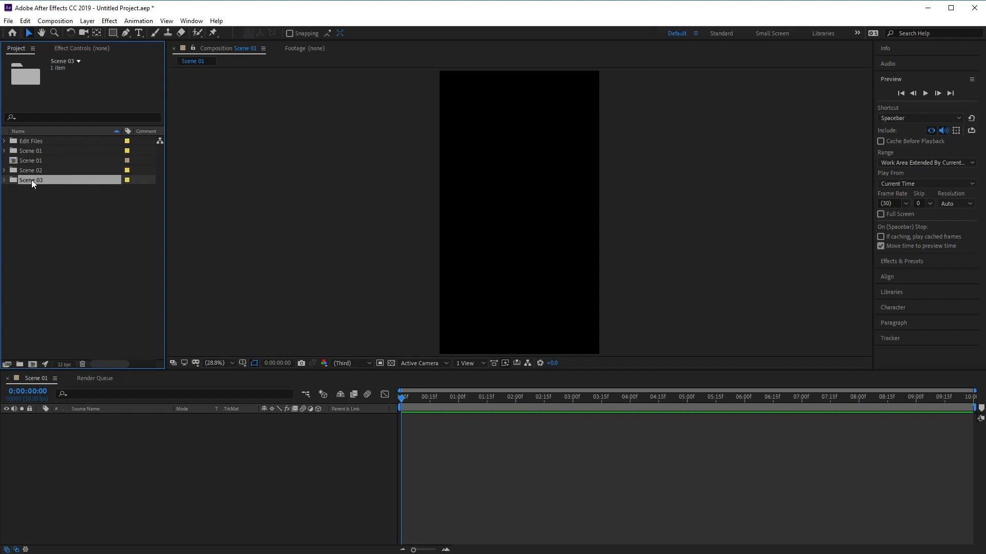
left_click(5, 171)
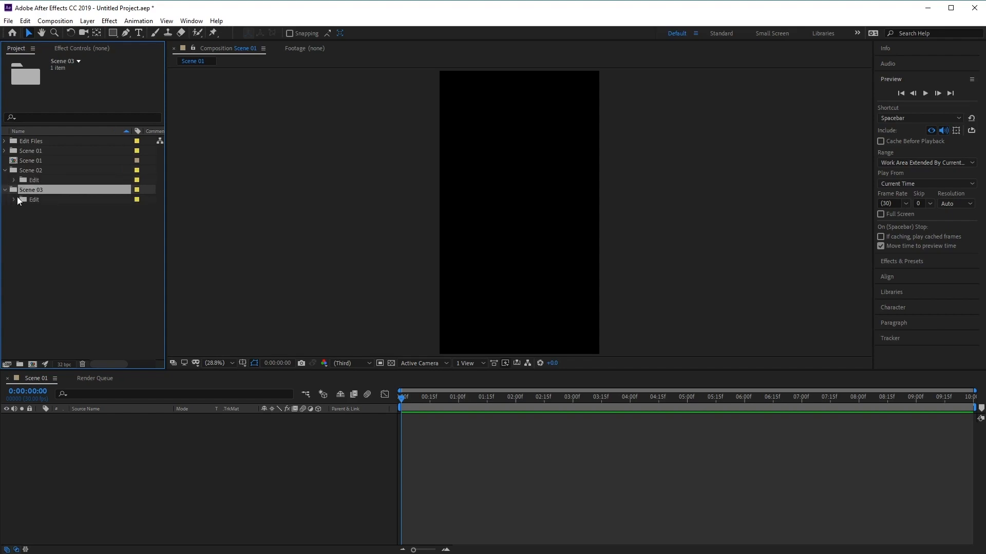
left_click(5, 170)
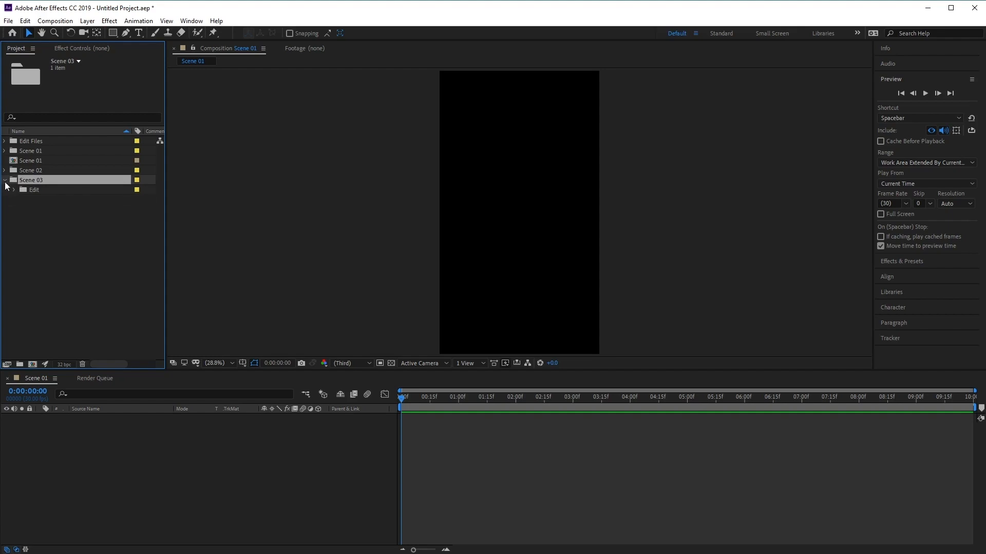
left_click(5, 180)
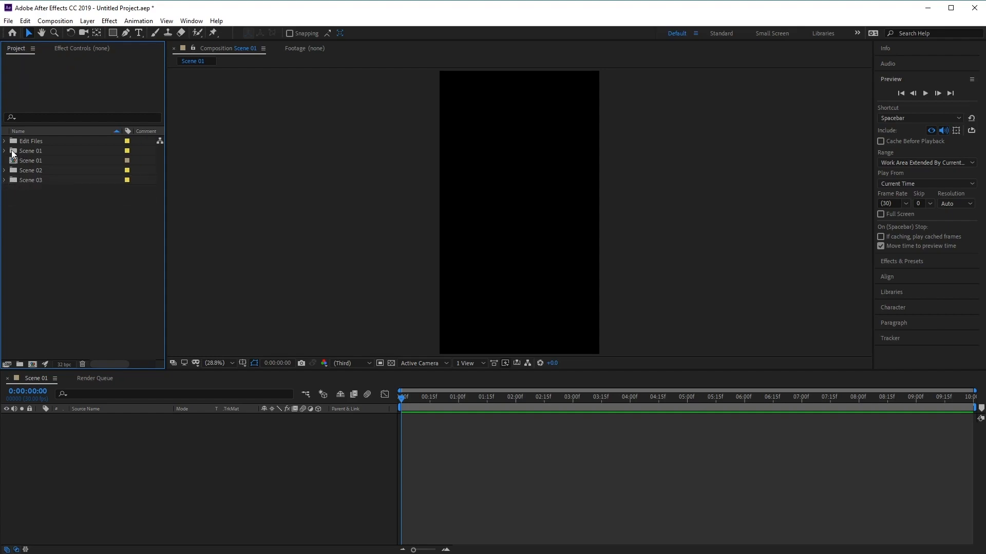
left_click(20, 153)
left_click(4, 151)
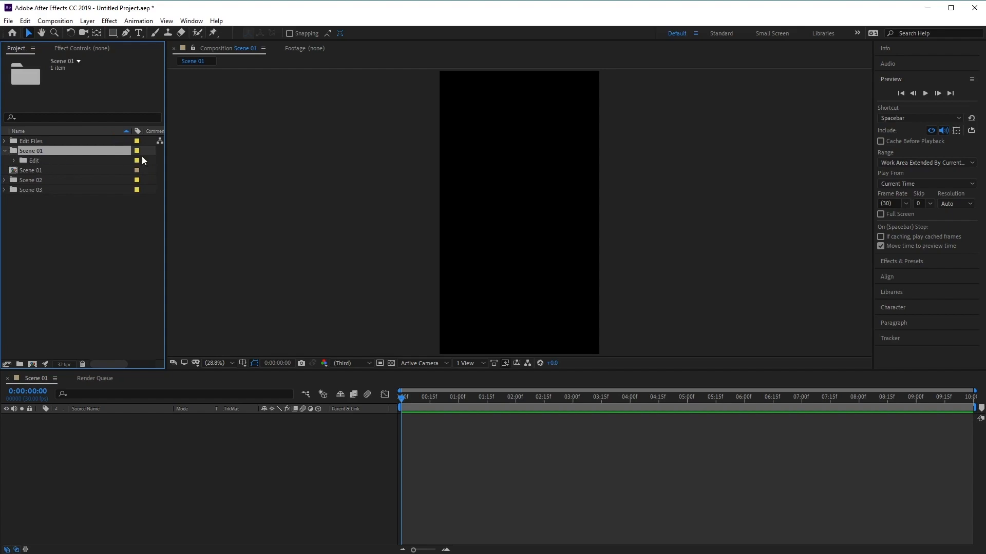
left_click(5, 151)
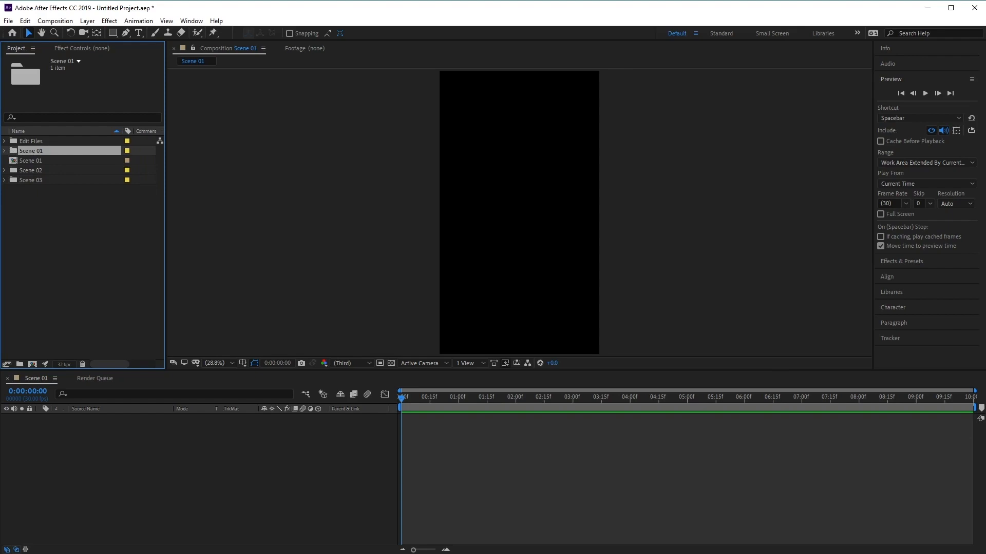
- Add the cool-skateboarding-trick-RE3FNLX.mov clip from Edit Files to the Scene 01 composition
left_click(63, 140)
left_click(6, 141)
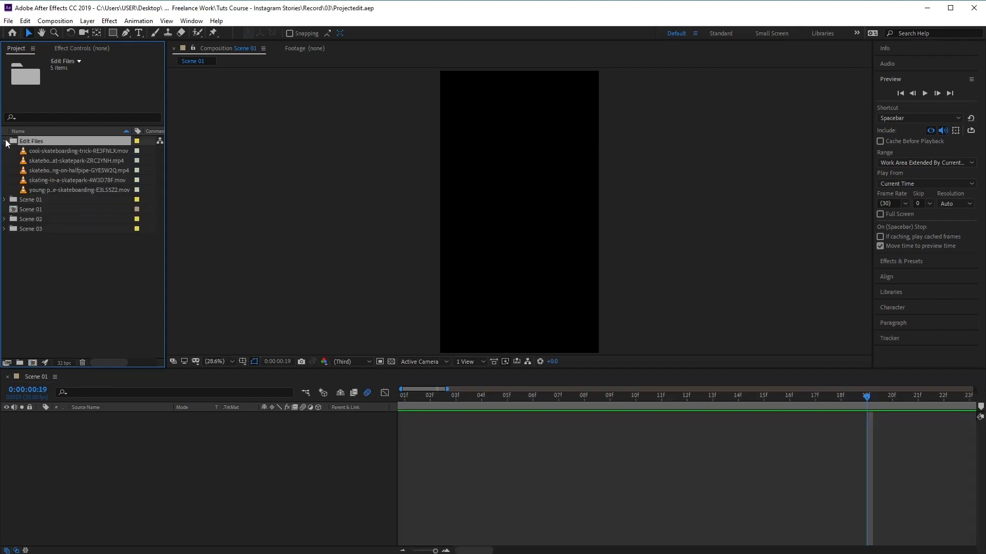
left_click(74, 151)
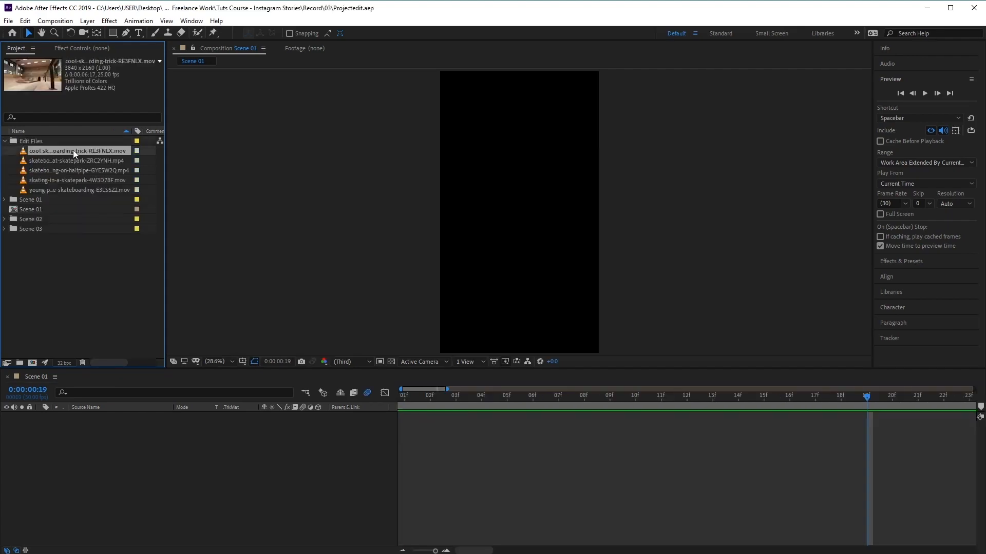
left_click_drag(73, 150, 165, 465)
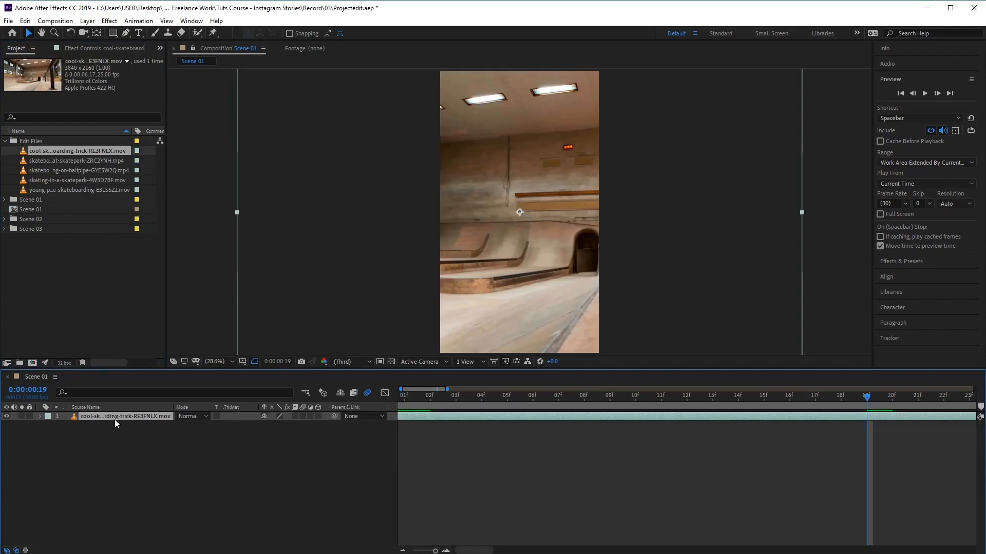
- Pre-compose the skateboarding trick layer as "Vid 01", moving all attributes into the new composition
left_click_drag(548, 368, 547, 220)
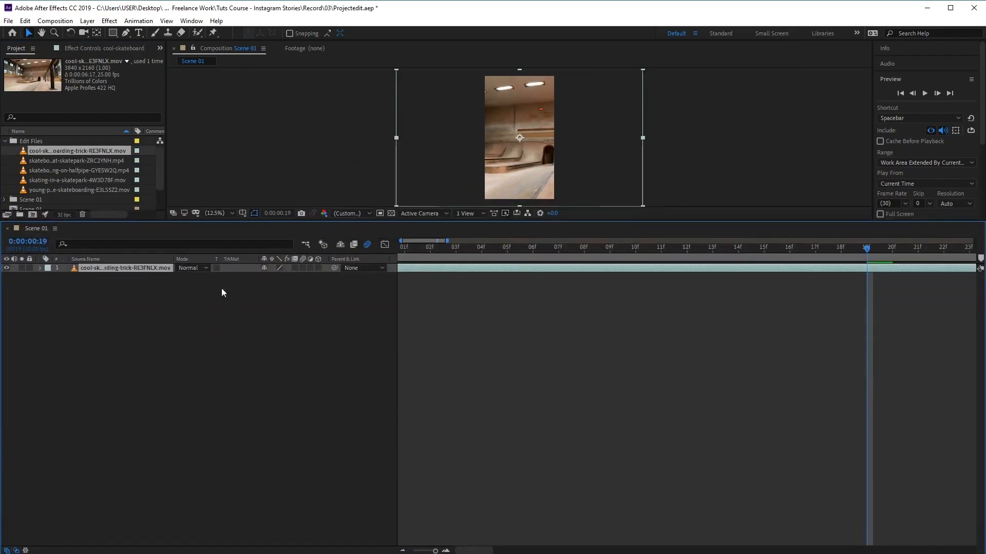
right_click(98, 267)
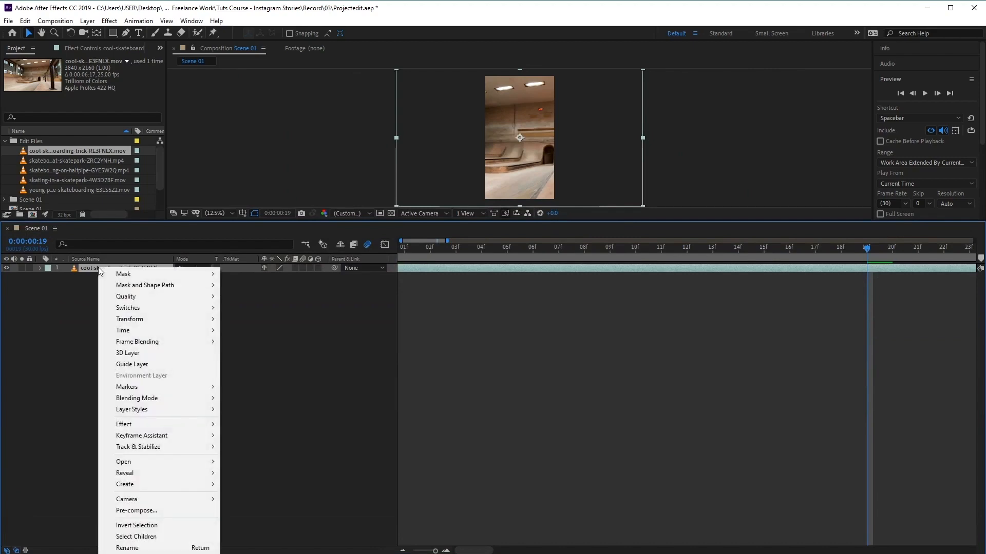
left_click(181, 510)
left_click(543, 283)
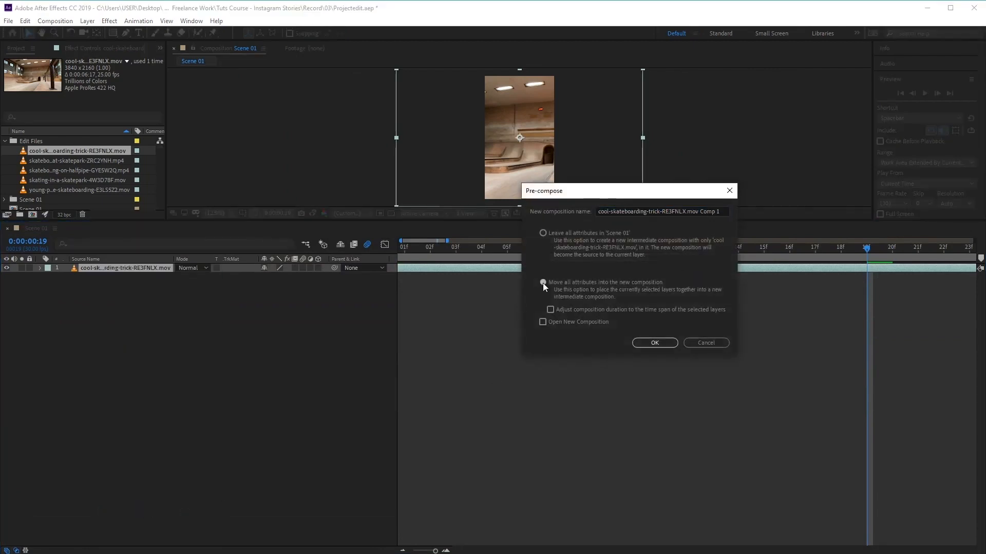
left_click(709, 212)
left_click_drag(710, 213, 268, 222)
type("Vid 01")
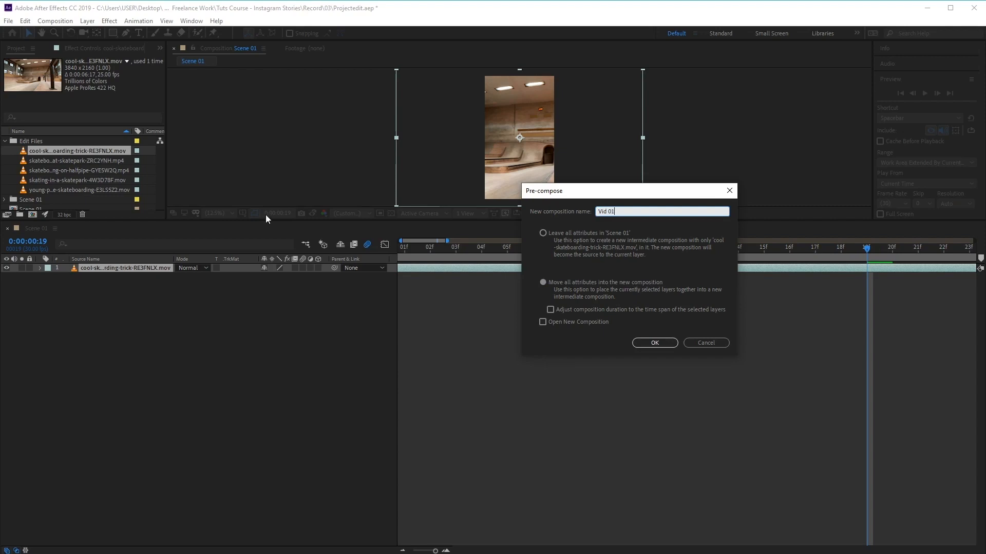
left_click(664, 343)
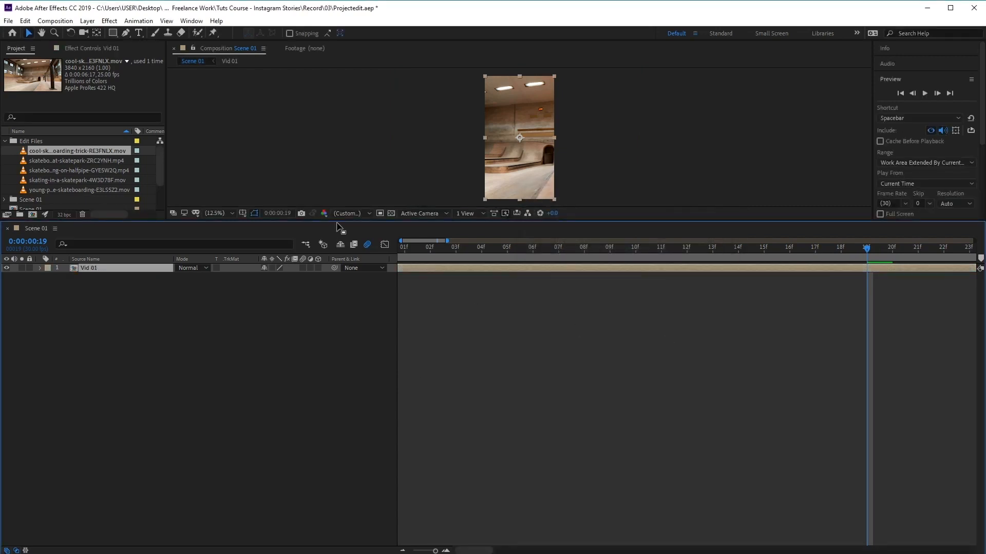
left_click_drag(339, 221, 338, 369)
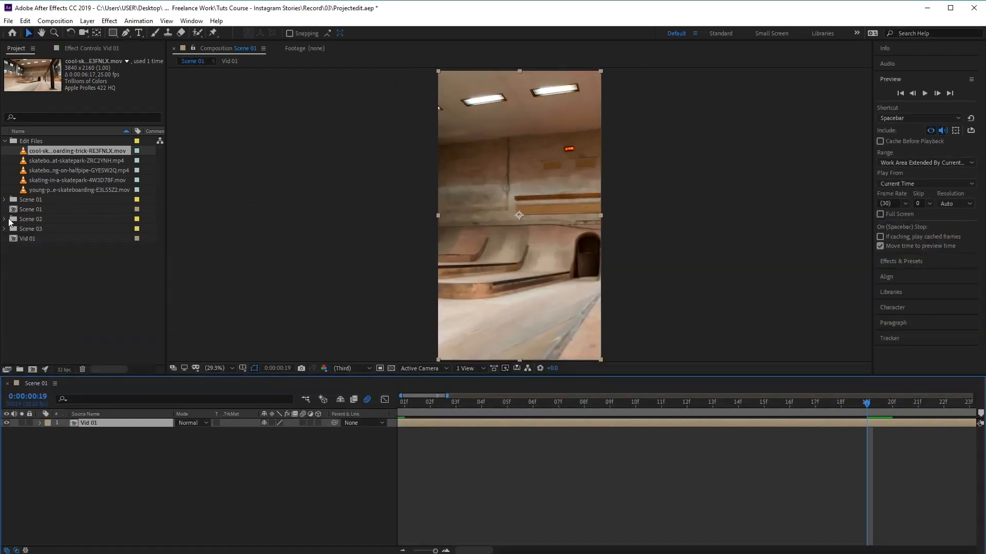
- Move the Vid 01 composition into the Edit subfolder of the Scene 01 folder
left_click(5, 200)
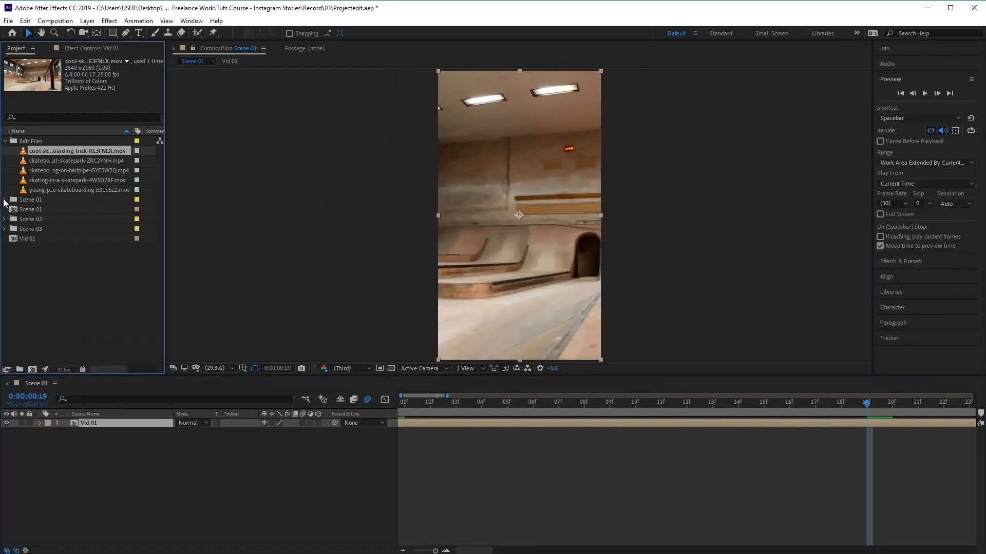
left_click(5, 141)
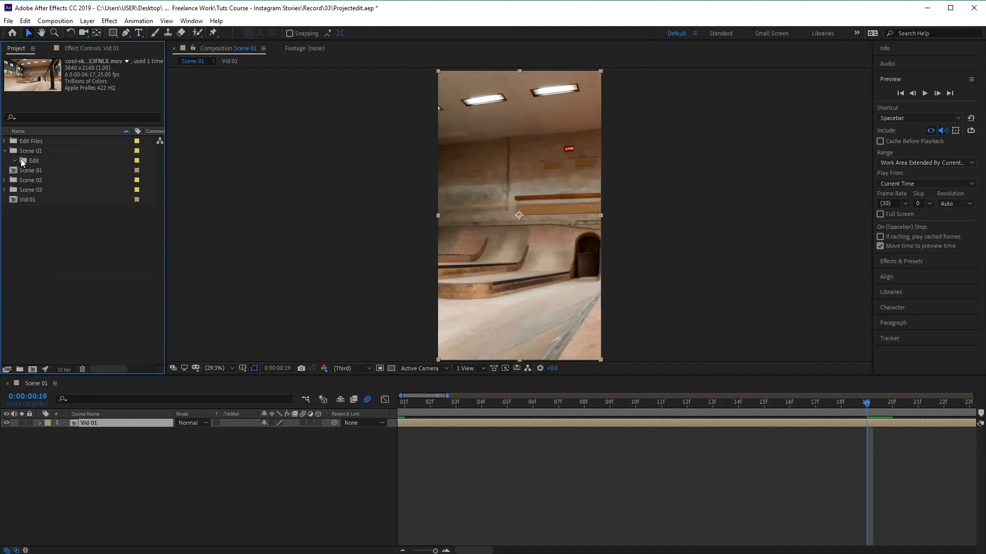
left_click(27, 200)
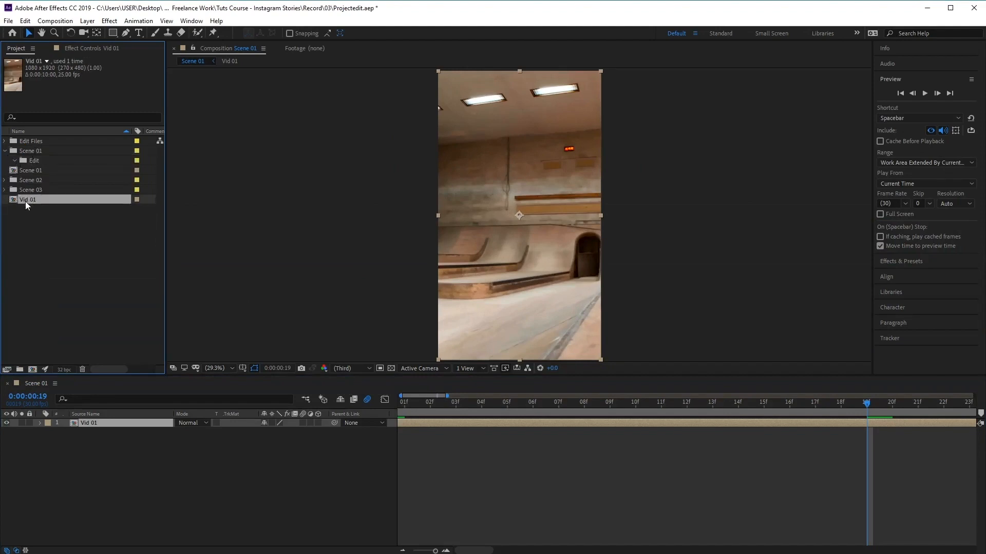
left_click_drag(26, 199, 61, 163)
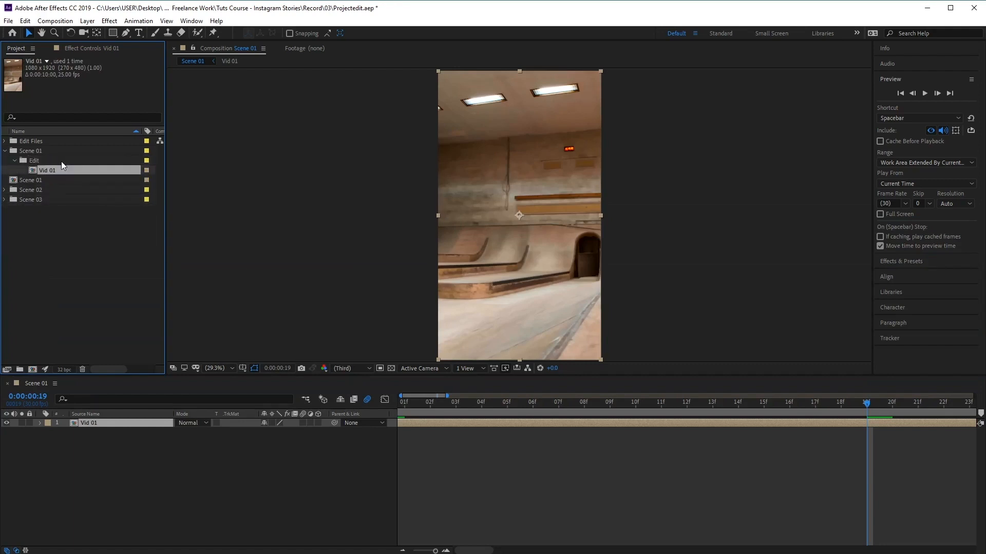
- Open the Vid 01 composition, slide the skateboarding clip earlier so it starts on the jump, and shift the footage left to frame the skater
left_click(15, 160)
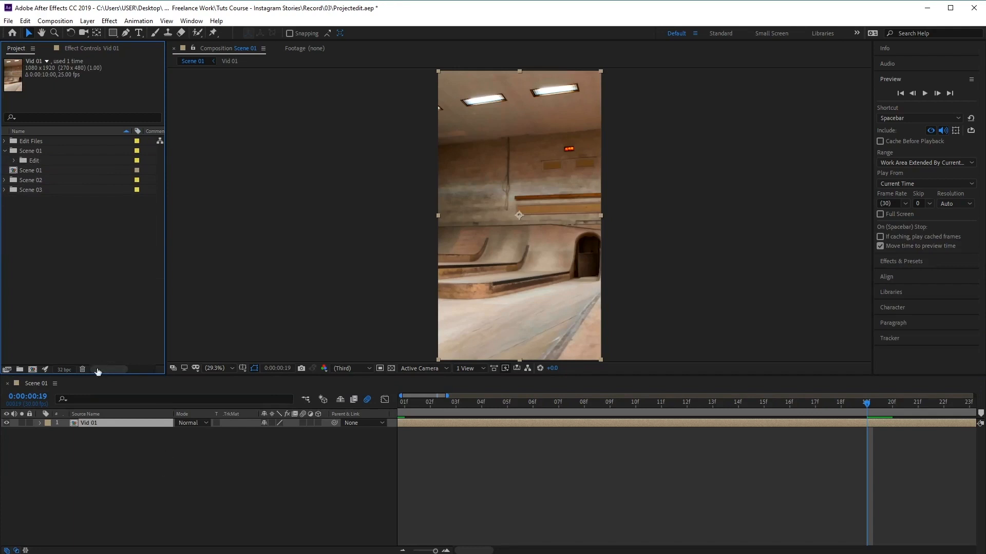
double_click(109, 423)
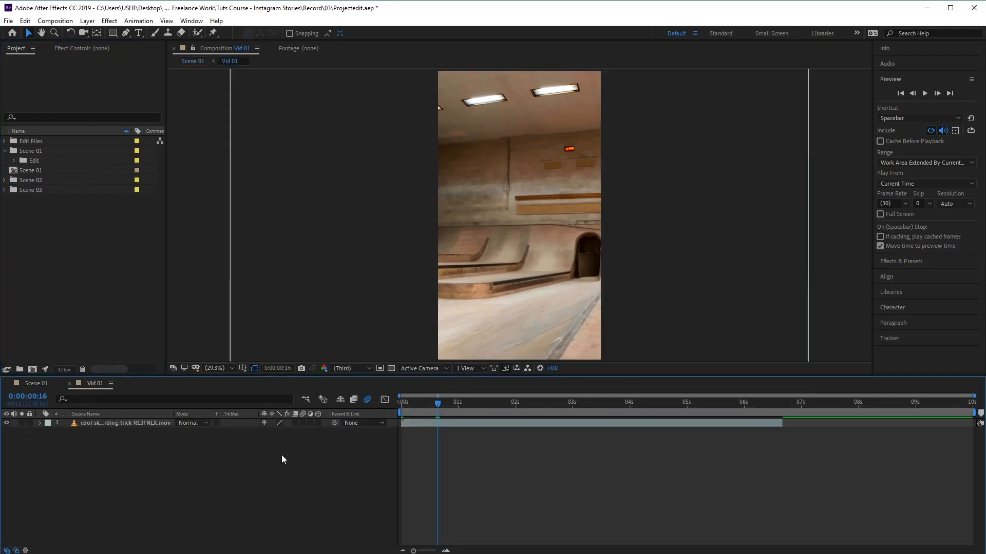
left_click_drag(438, 404, 399, 407)
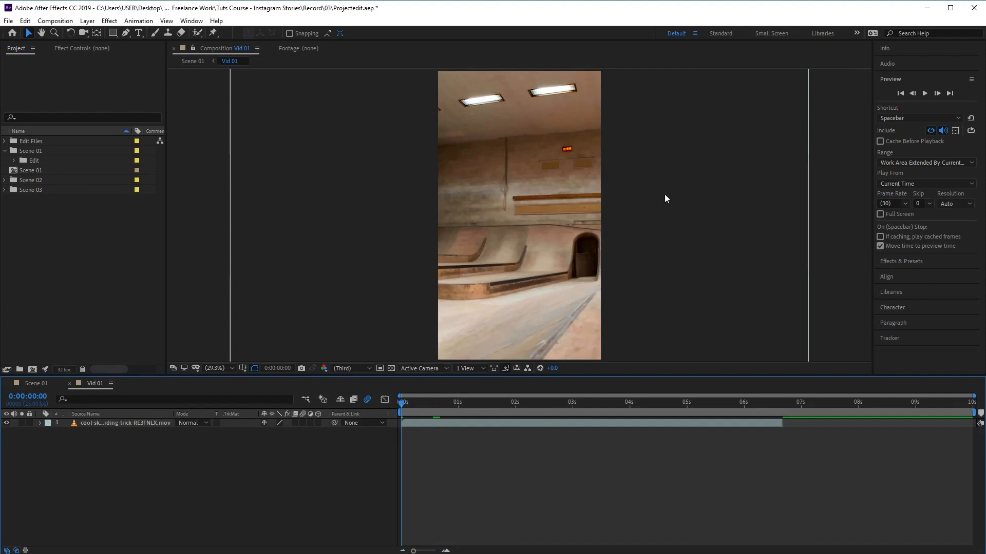
left_click_drag(735, 425, 575, 415)
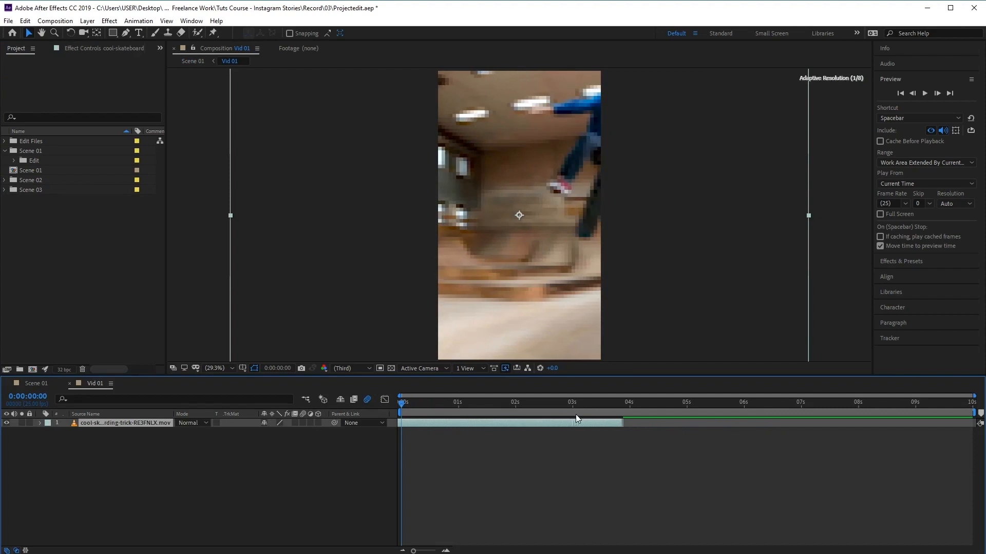
left_click_drag(555, 188, 471, 194)
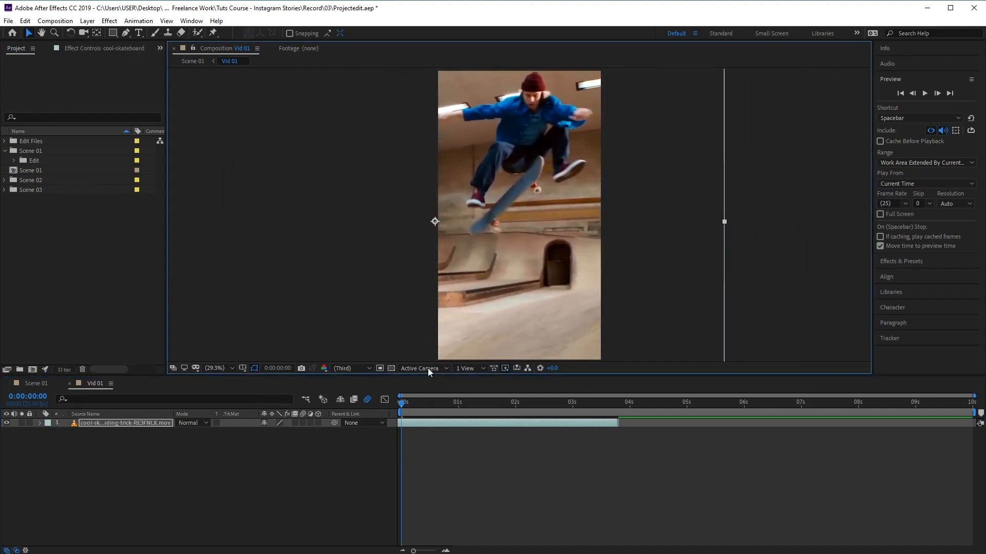
- Fine-tune the clip's horizontal framing and start time in Vid 01, keeping the airborne skater inside the vertical frame at the opening
scroll(573, 303, "down", 4)
scroll(573, 303, "up", 2)
mouse_move(400, 403)
left_mouse_down()
mouse_move(429, 402)
mouse_move(391, 407)
left_mouse_up()
left_click_drag(555, 229, 518, 240)
mouse_move(403, 407)
left_mouse_down()
mouse_move(442, 397)
mouse_move(421, 399)
left_mouse_up()
left_click_drag(553, 248, 575, 252)
left_click_drag(422, 407, 401, 402)
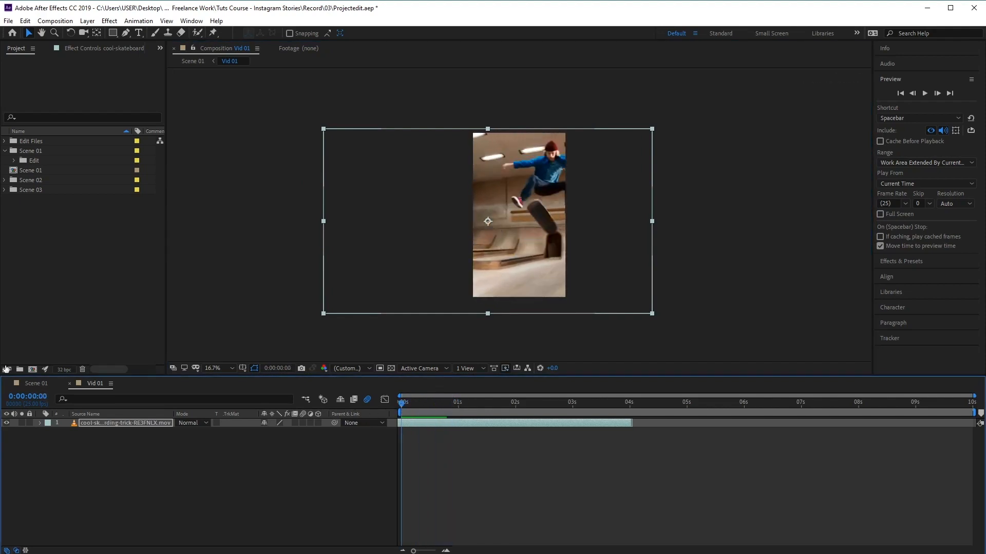
- Check the framing in Scene 01, nudge the Vid 01 footage slightly left, and start it a little earlier to centre the skater
left_click(29, 386)
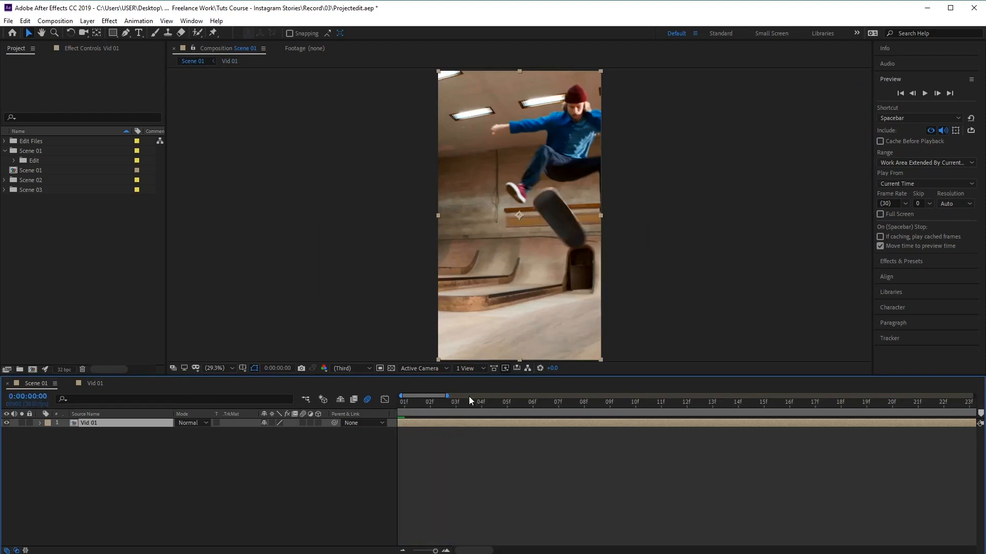
left_click(91, 384)
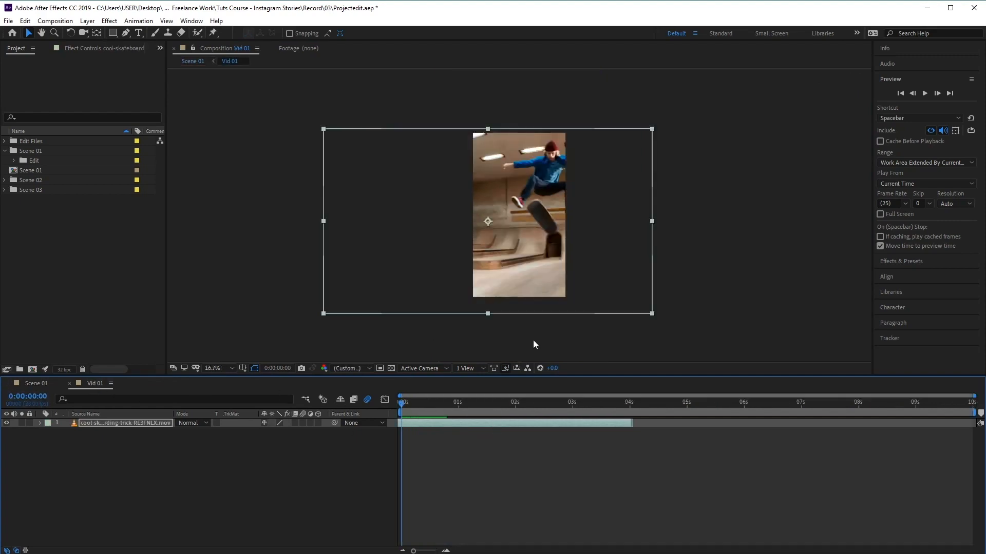
left_click_drag(507, 238, 501, 235)
left_click_drag(470, 422, 451, 430)
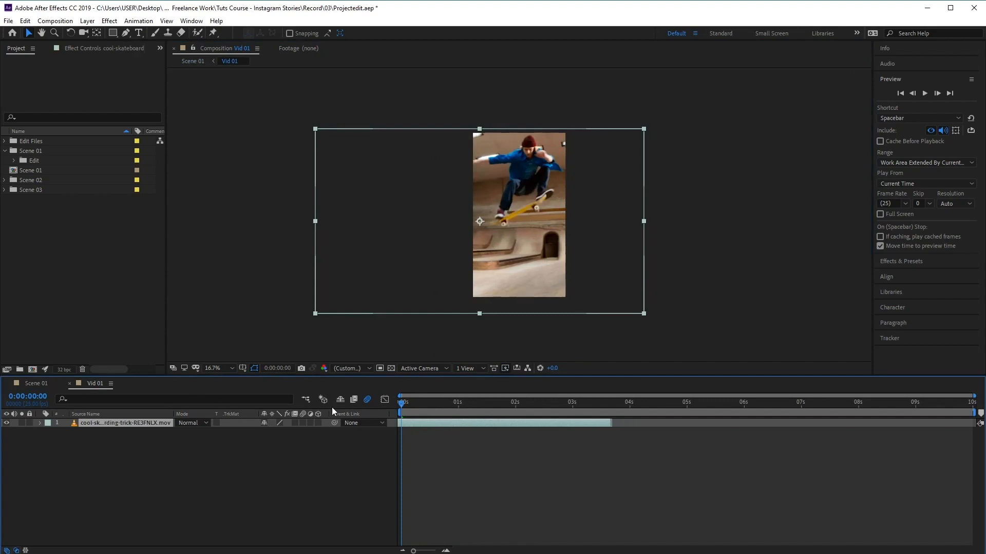
left_click(37, 384)
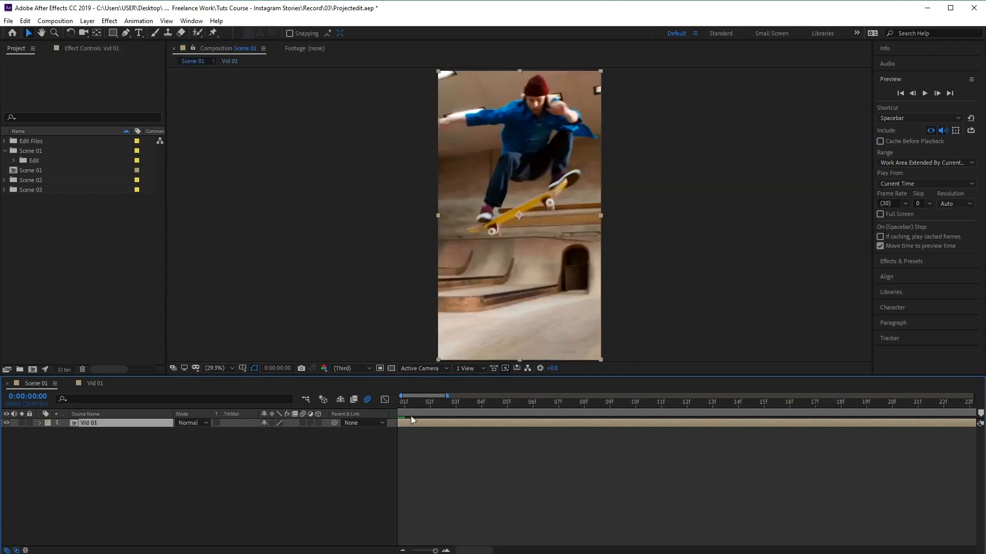
- Set a Position keyframe on the Vid 01 layer in Scene 01 at frame 5
left_click_drag(411, 402, 345, 411)
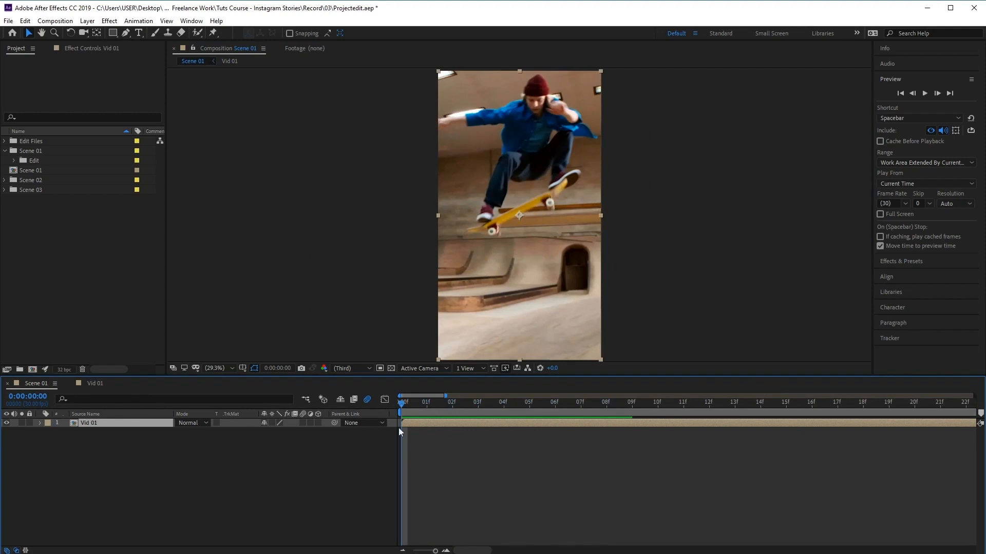
left_click_drag(239, 378, 244, 343)
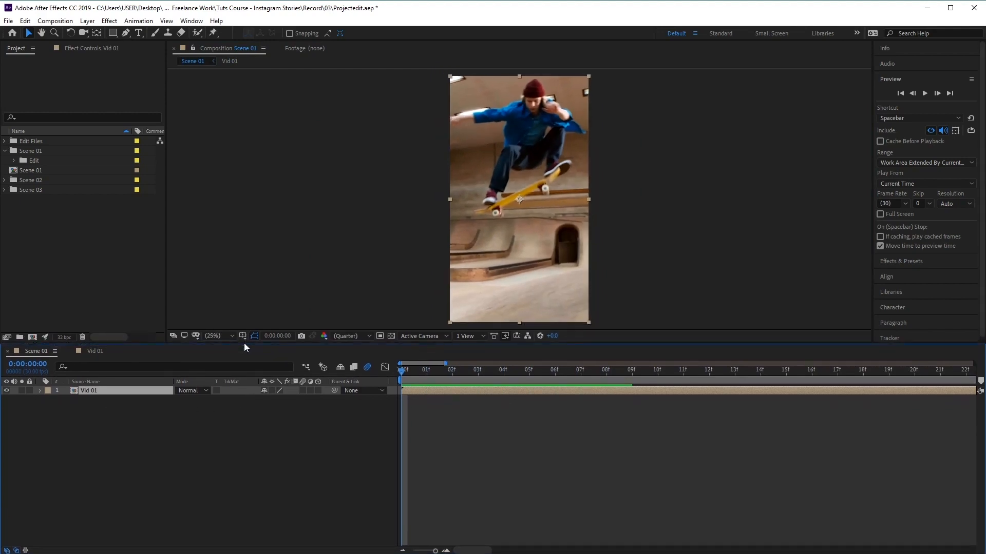
left_click(40, 391)
left_click(48, 401)
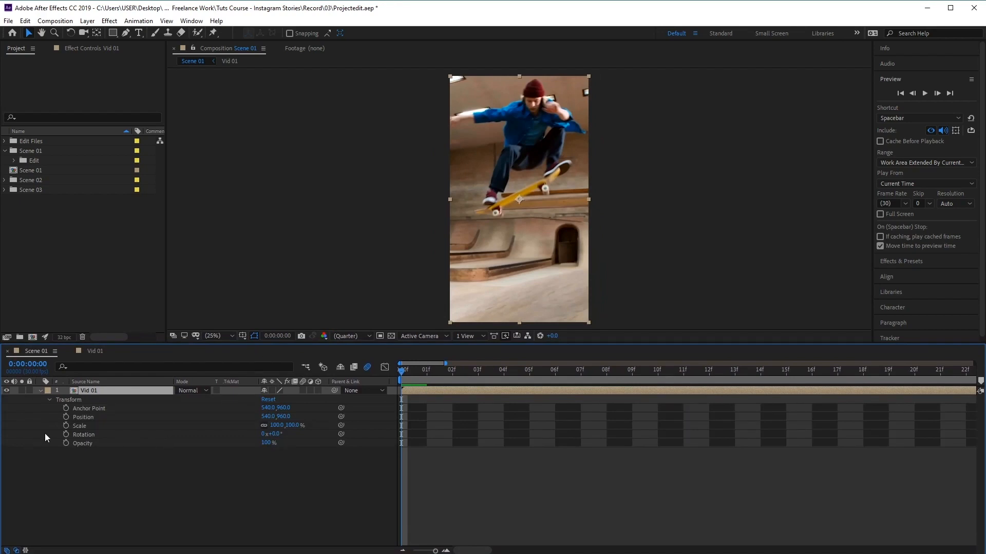
left_click_drag(409, 375, 535, 380)
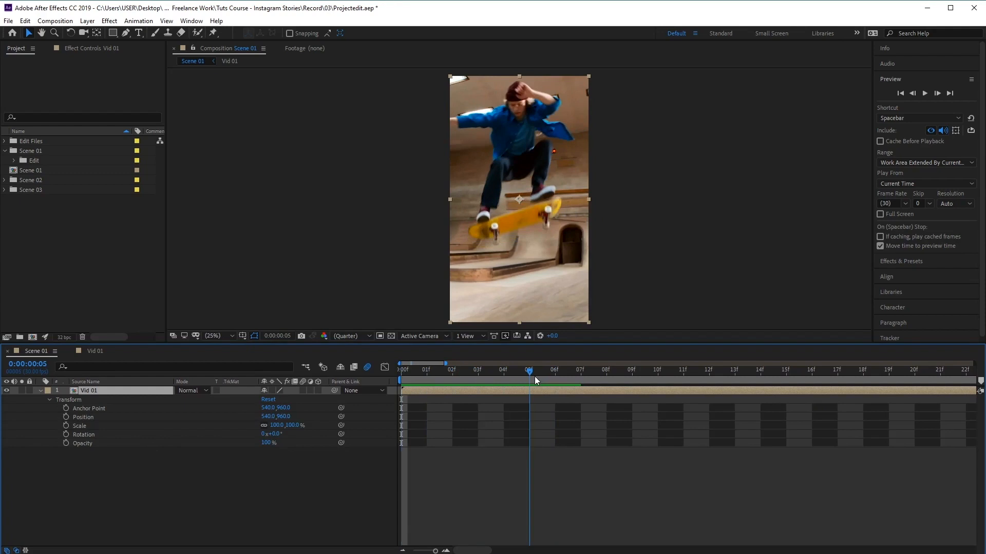
left_click(65, 416)
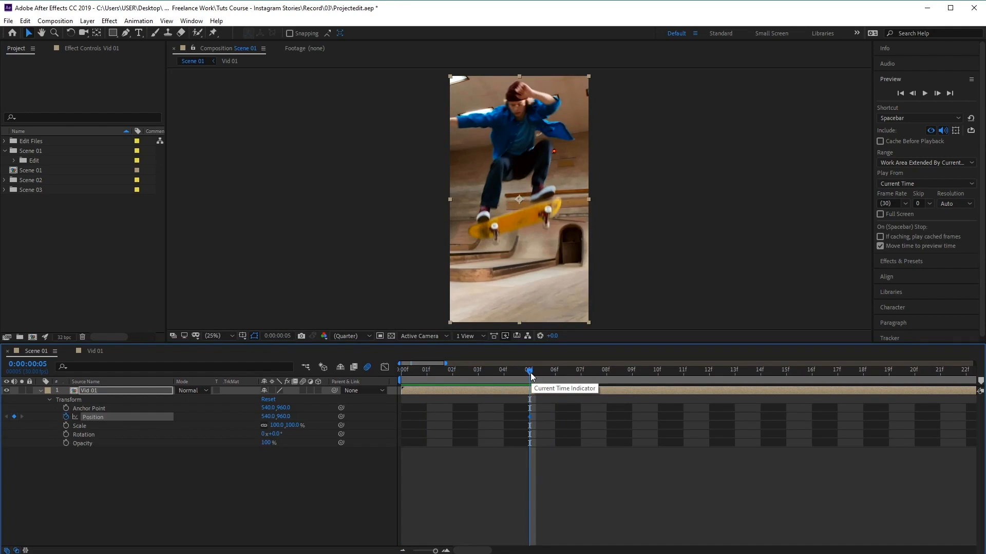
- Add a Position keyframe at frame 19 and move the Vid 01 layer left out of the frame, to -660, 960
left_click_drag(531, 373, 890, 395)
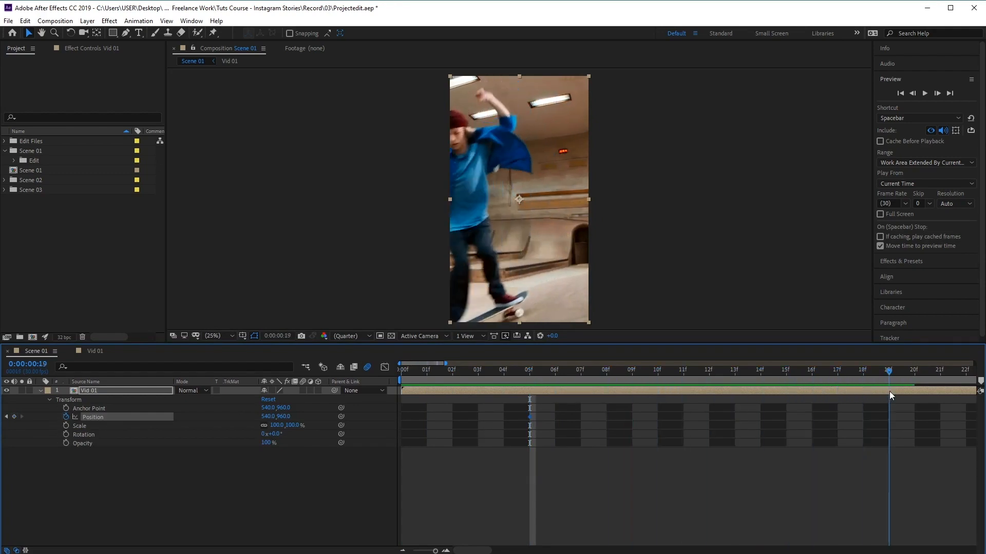
left_click(14, 416)
left_click(566, 290)
left_click_drag(565, 290, 414, 298)
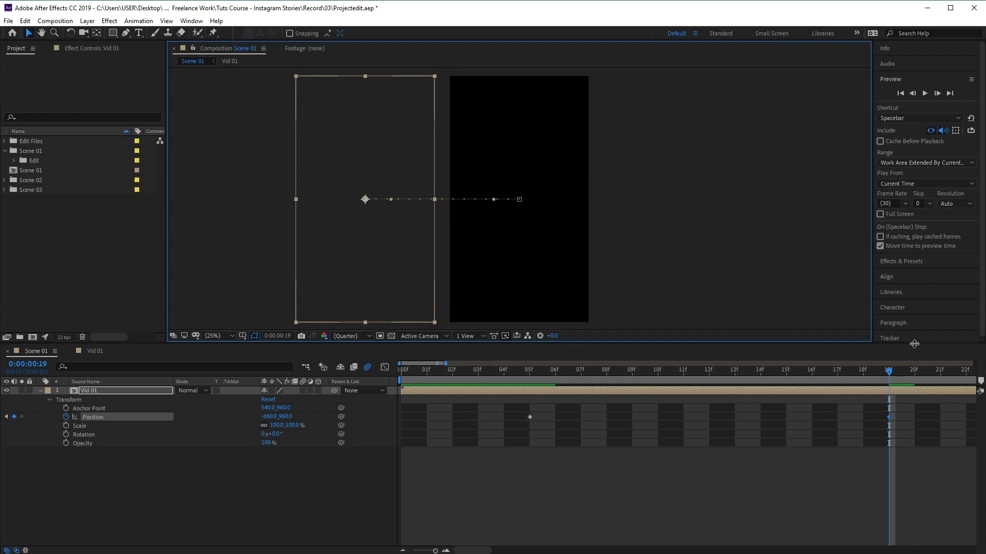
- Apply Easy Ease to both Position keyframes of the Vid 01 layer
left_click_drag(914, 344, 914, 269)
left_click_drag(910, 341, 526, 343)
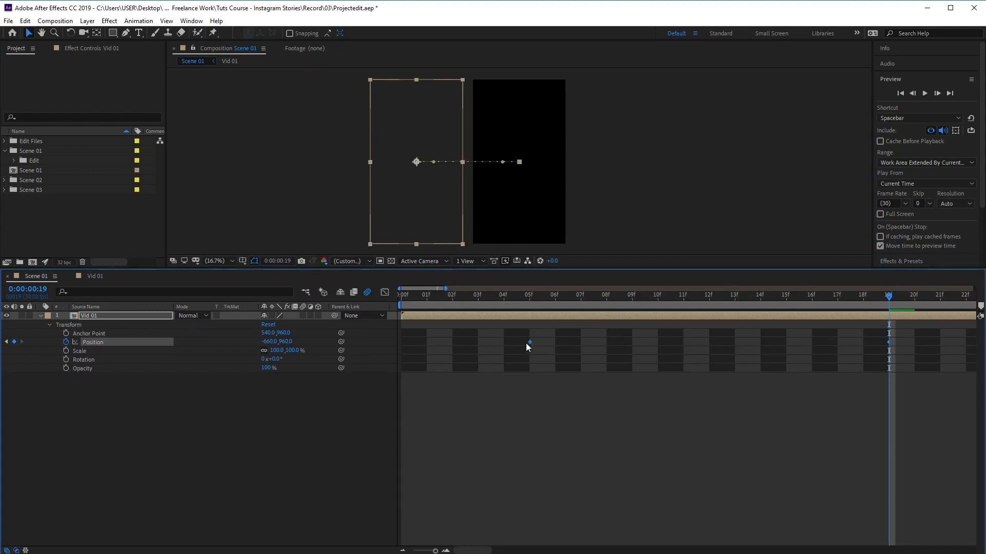
right_click(530, 341)
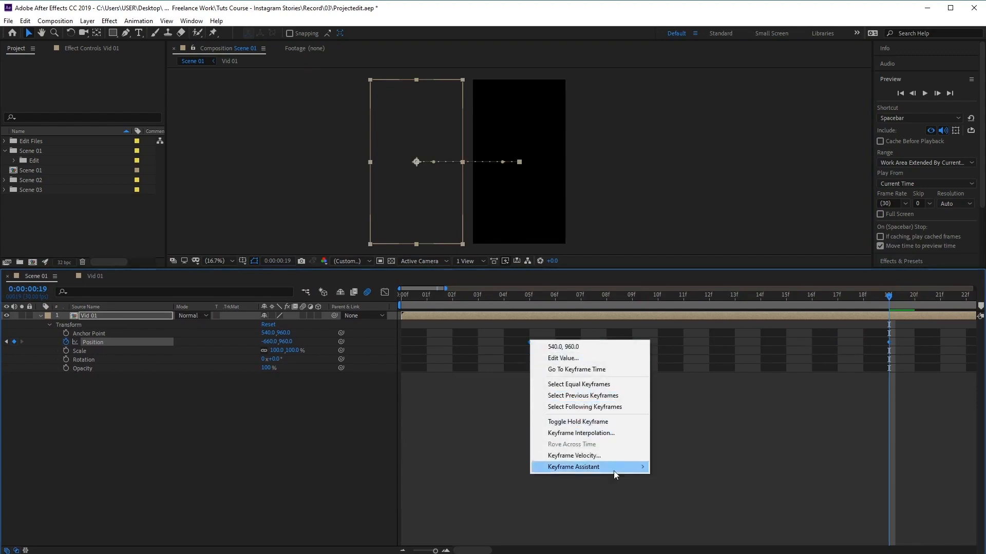
mouse_move(615, 474)
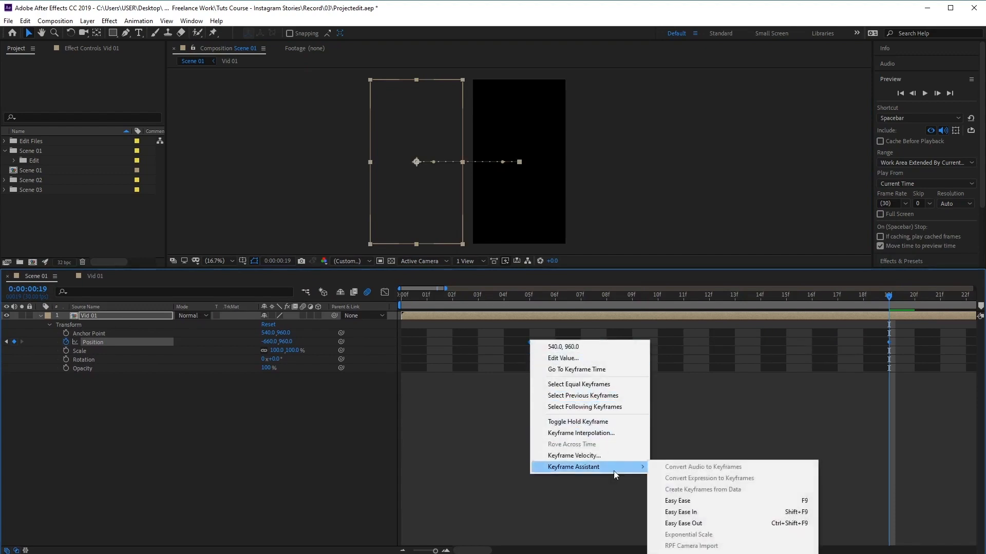
left_click(676, 505)
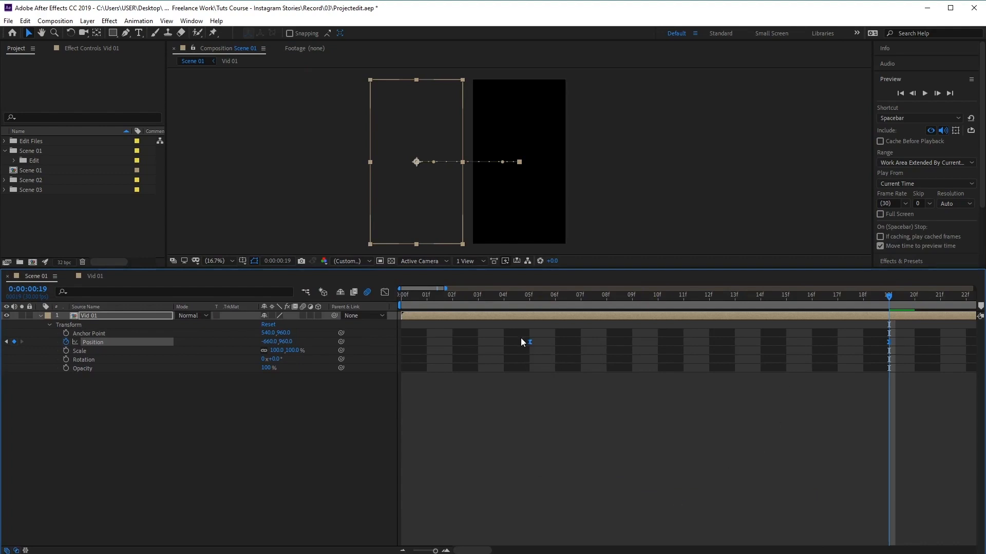
- Reshape the Position speed graph of Vid 01 in the Graph Editor for a slow start and a sharp speed peak at the last keyframe
left_click(384, 292)
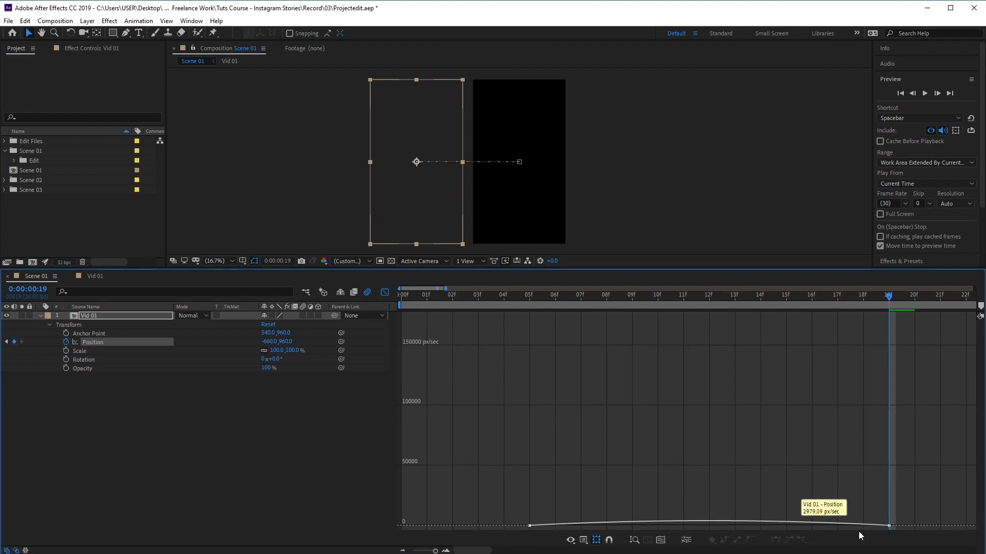
left_click(661, 541)
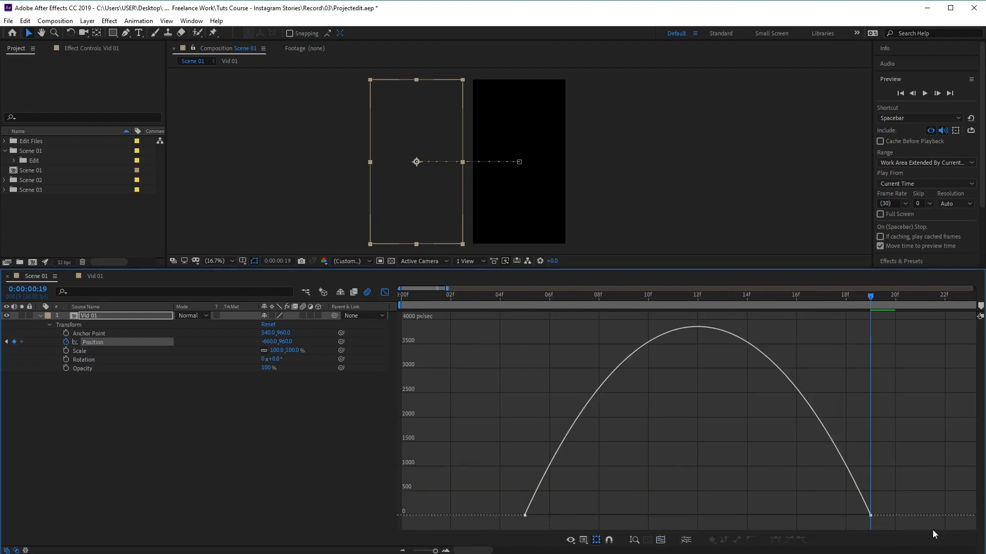
left_click(871, 515)
left_click_drag(813, 515, 881, 518)
left_click_drag(583, 517, 720, 519)
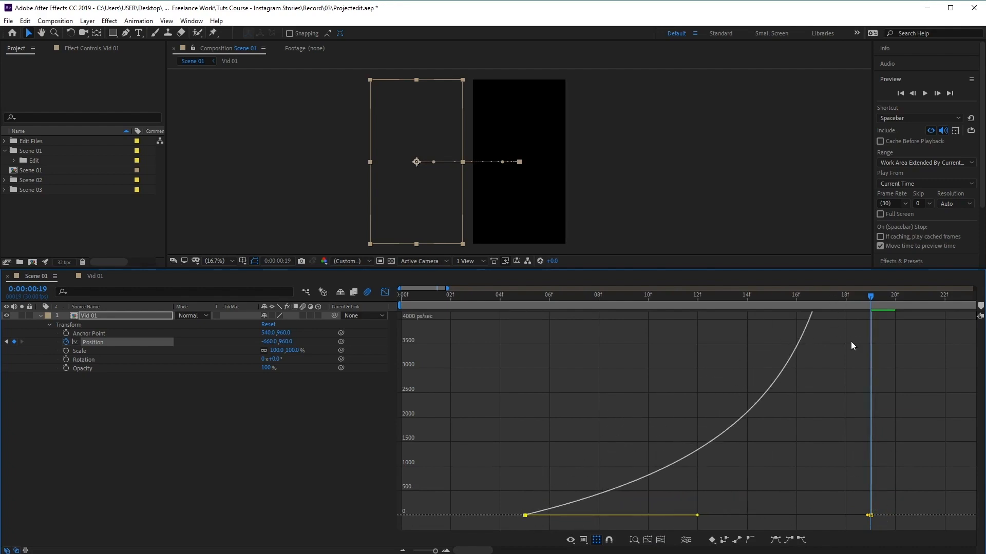
scroll(887, 455, "up", 3)
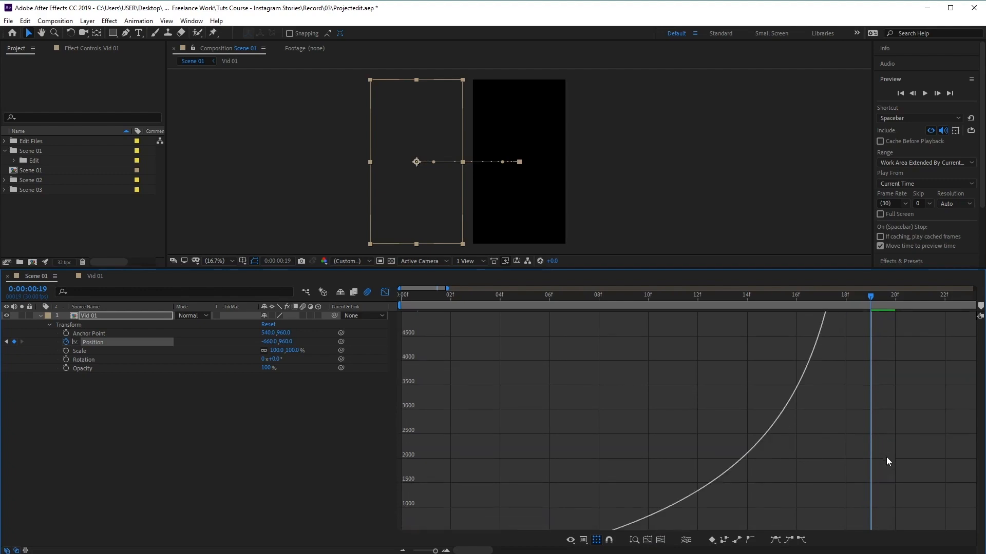
left_click(647, 540)
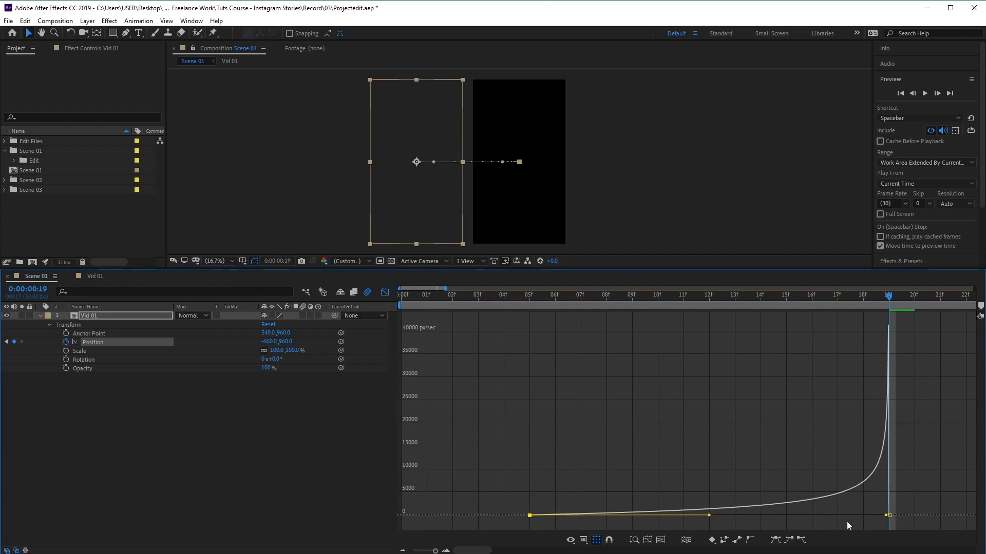
left_click(387, 293)
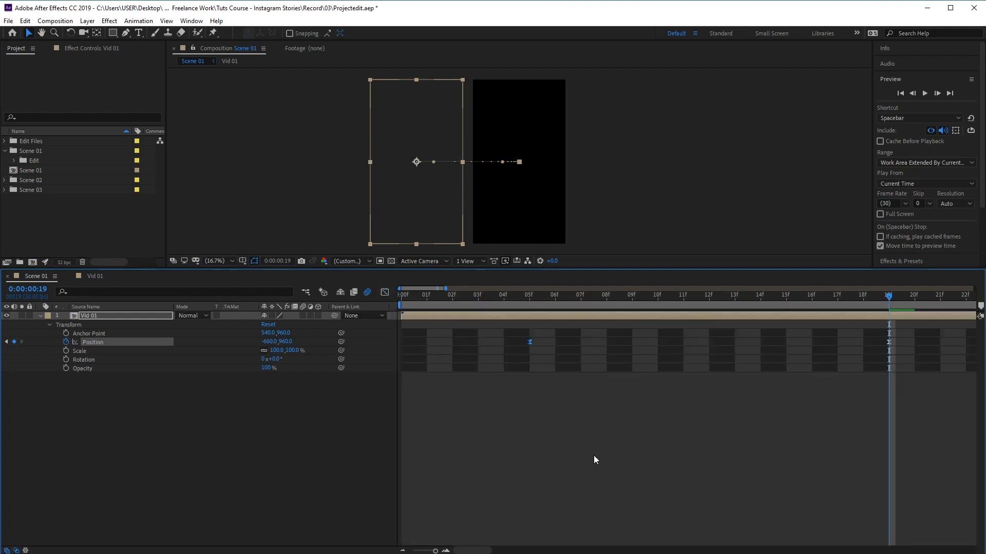
- Preview the Vid 01 slide-out animation and enable motion blur for the layer
left_click_drag(892, 298, 468, 300)
key("space")
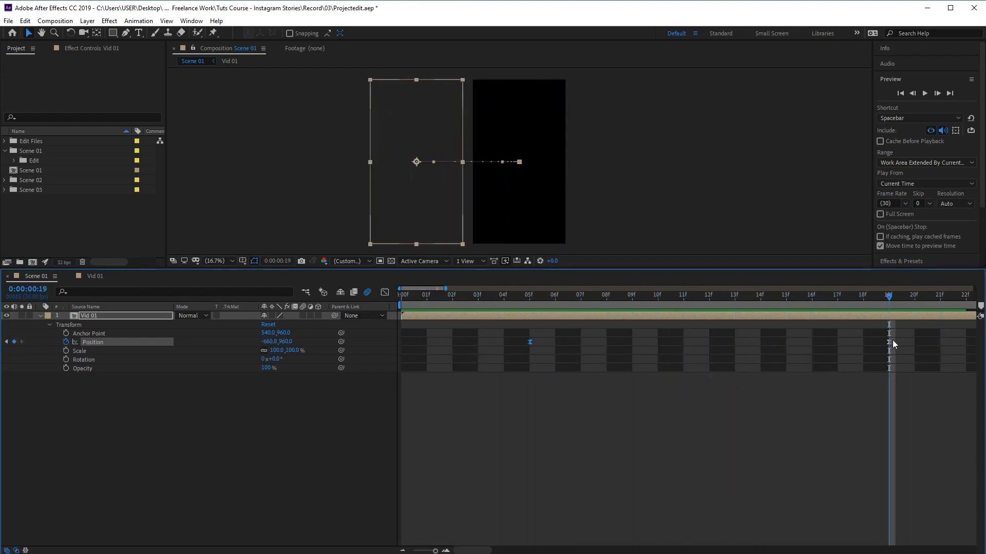
left_click_drag(856, 345, 481, 324)
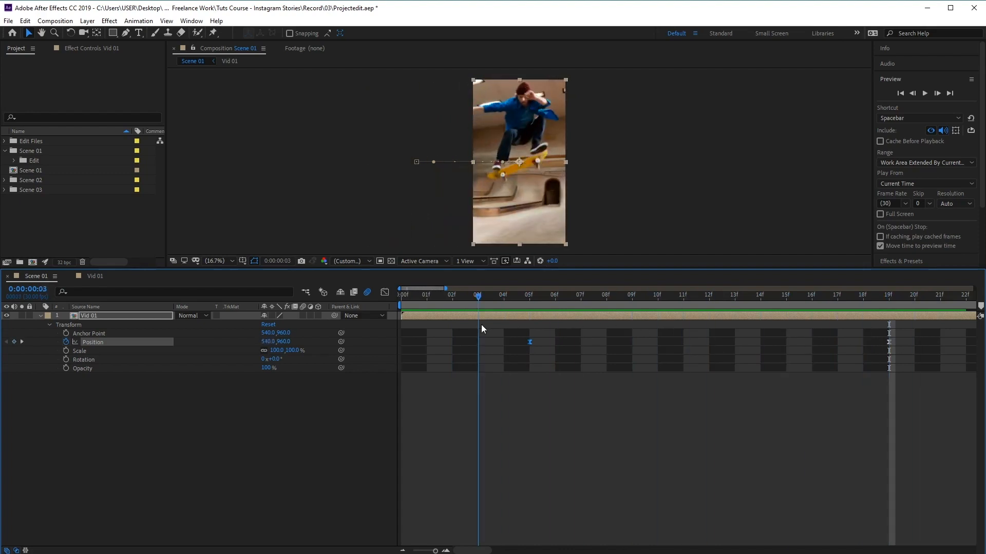
left_click(303, 315)
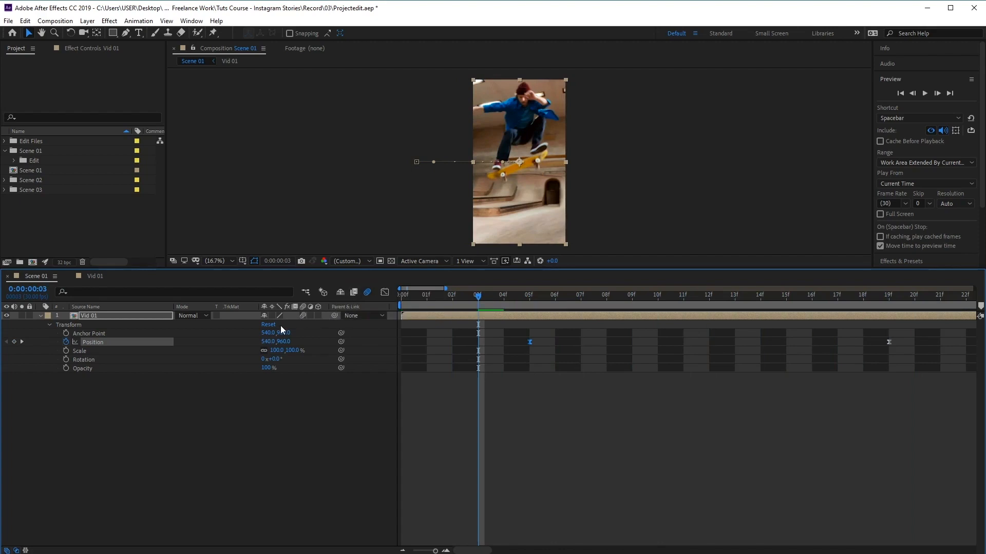
- Apply the Motion Tile effect to the Vid 01 layer
left_click(135, 318)
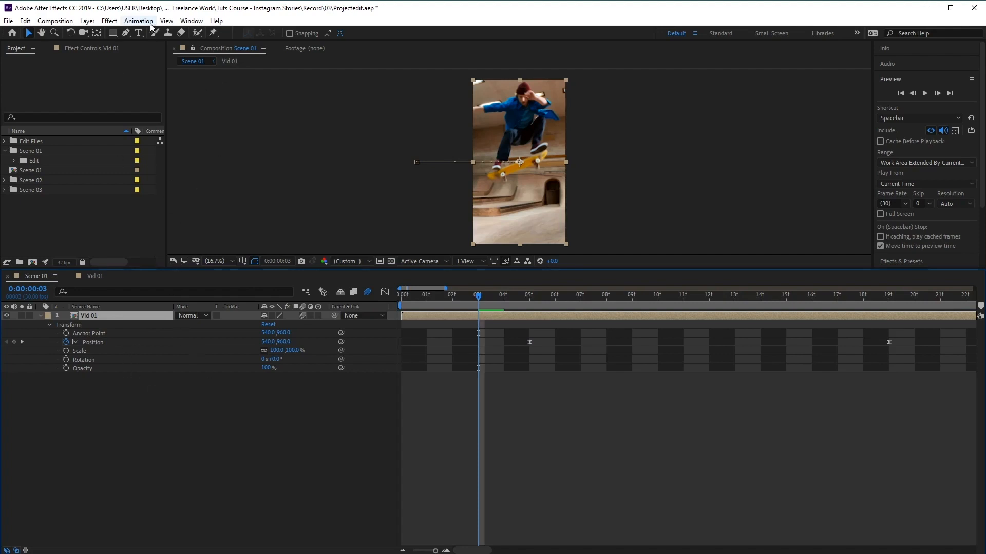
left_click(117, 23)
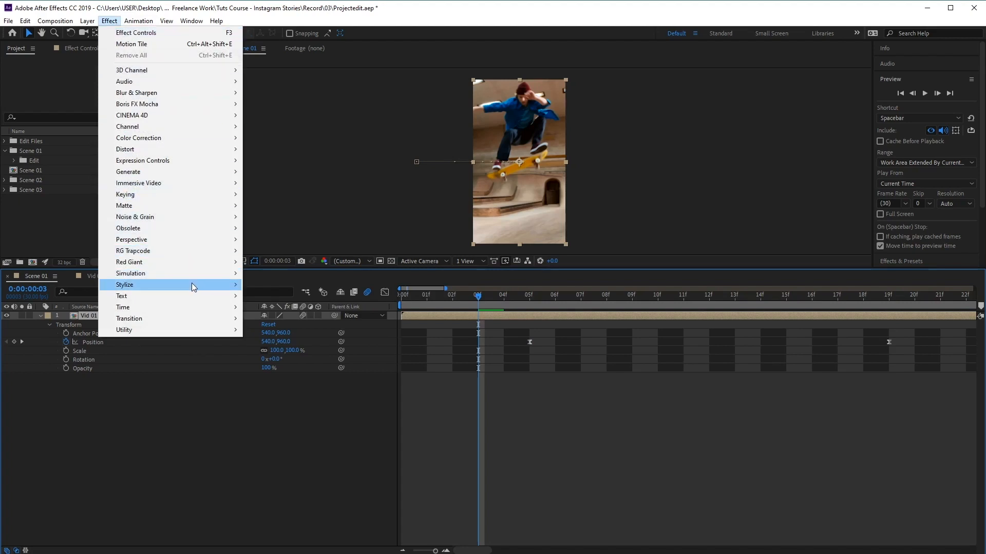
mouse_move(194, 286)
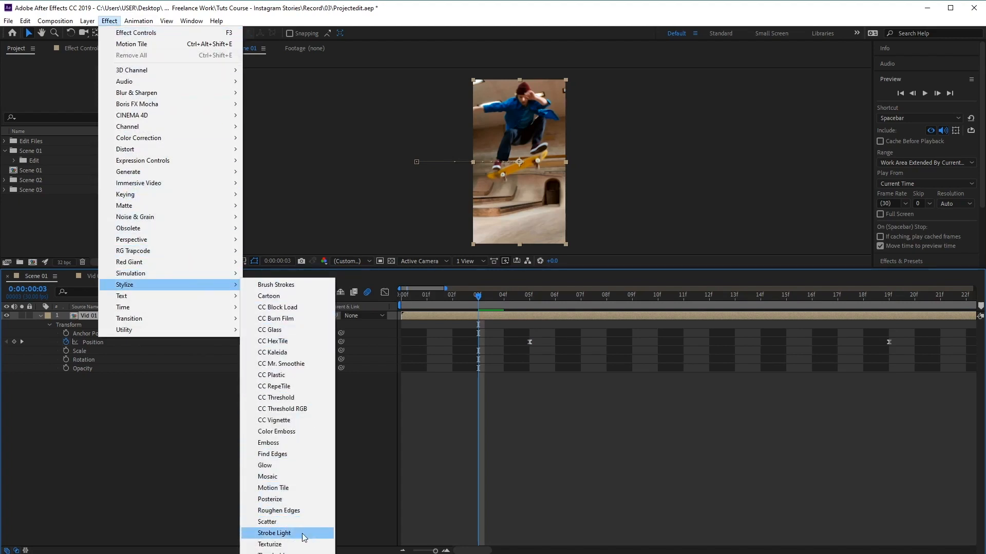
left_click(312, 491)
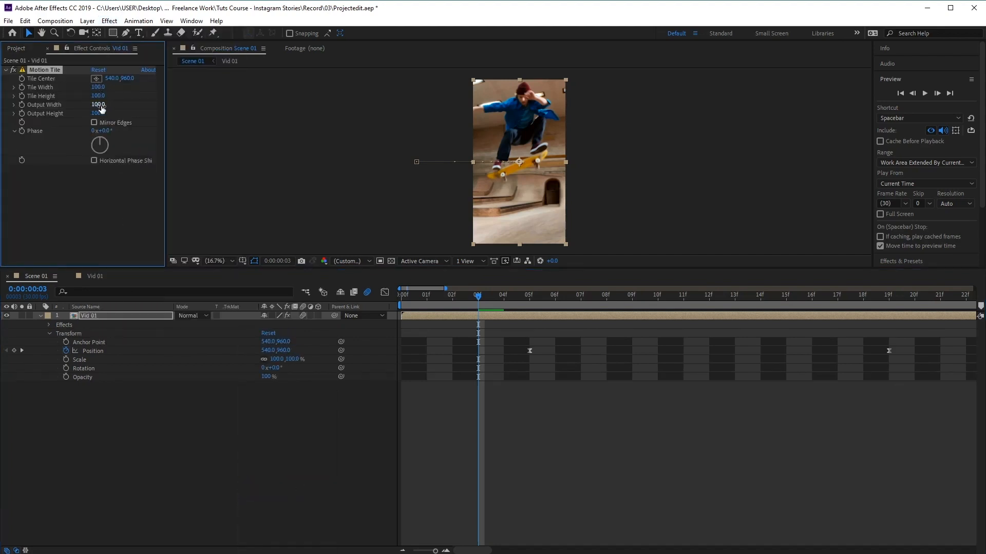
- Set Motion Tile's output width to 400 and output height to 200, turn on Mirror Edges, and check the slide up to frame 19
left_click(101, 106)
type("400")
left_click(98, 114)
type("200")
left_click(94, 122)
left_click_drag(478, 296, 888, 343)
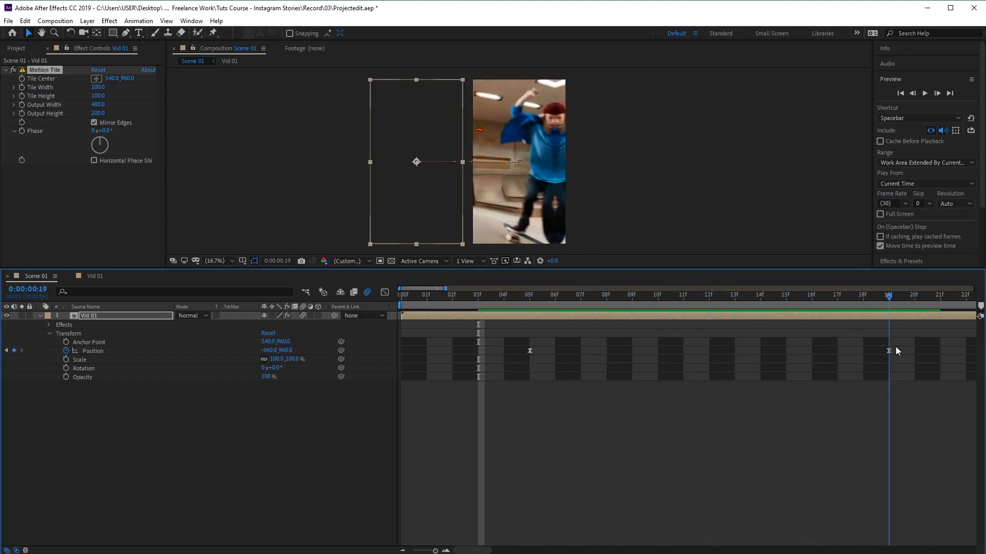
- Add the skateboard-at-skatepark-ZRC2YNH.mp4 clip from the Edit Files folder to Scene 01, above the Vid 01 layer
left_click_drag(889, 297, 838, 298)
left_click_drag(861, 336, 488, 341)
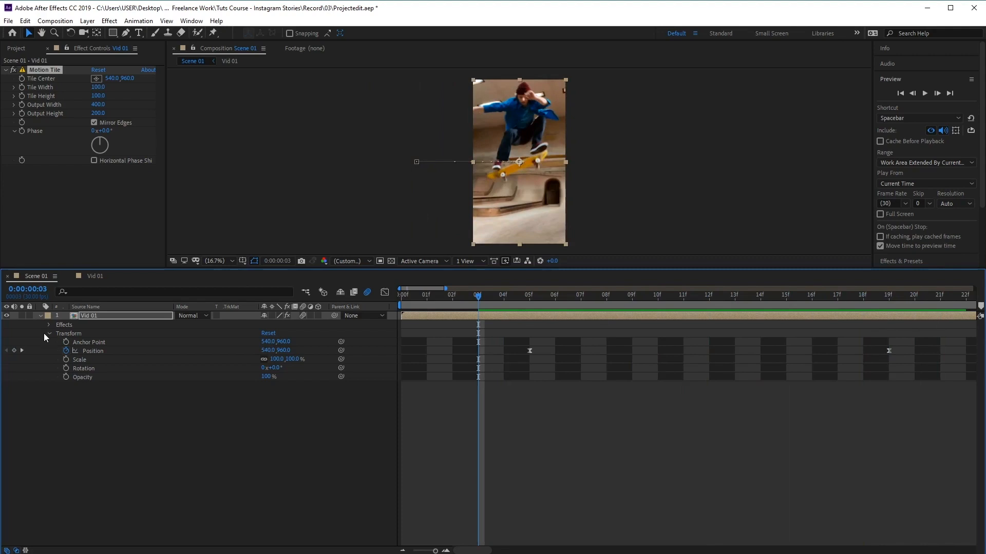
left_click(42, 317)
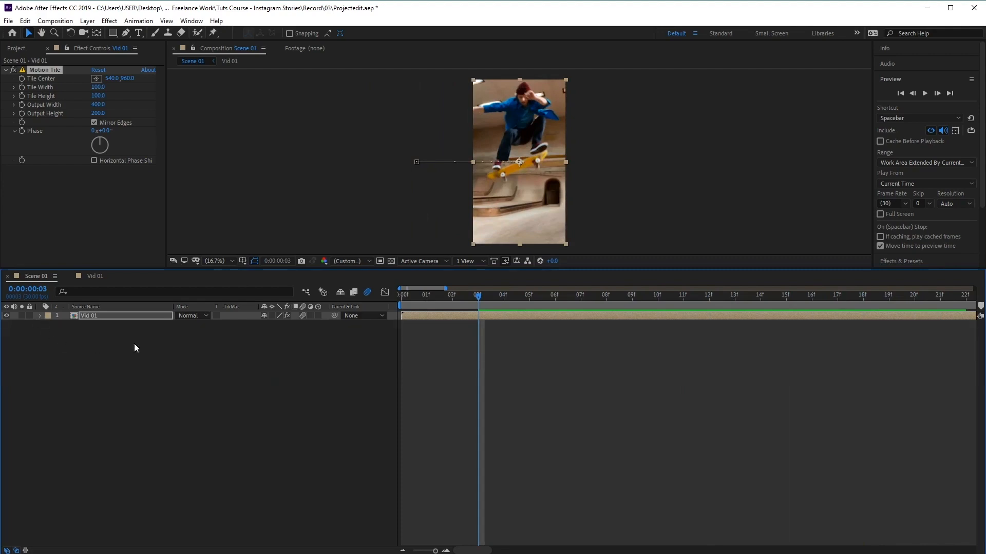
left_click(17, 50)
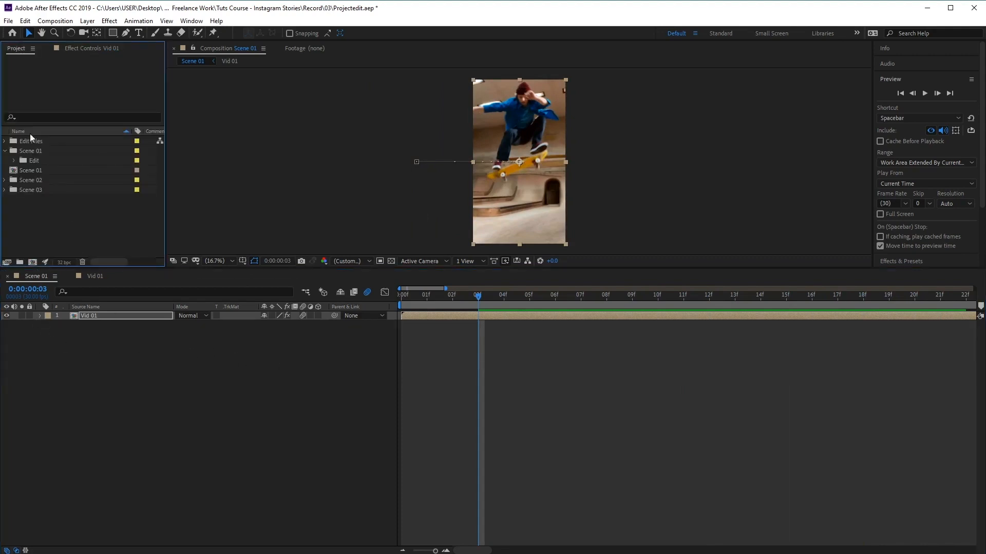
left_click(20, 143)
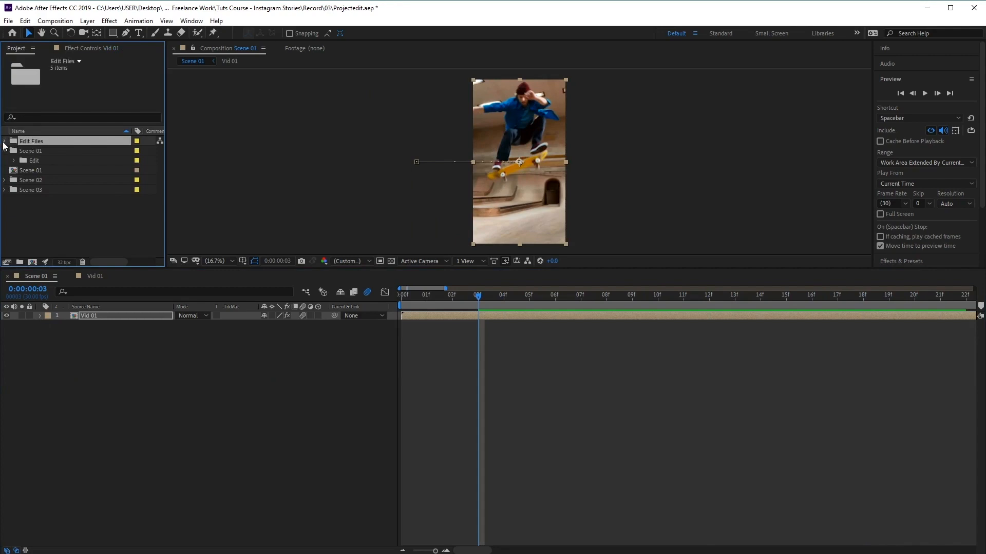
left_click(5, 142)
left_click(53, 160)
left_click_drag(64, 164, 133, 316)
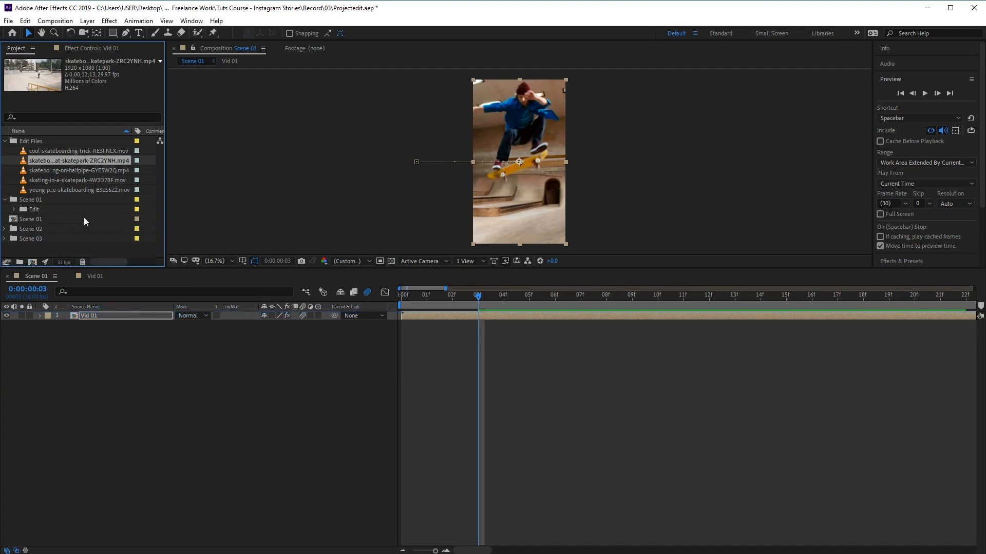
left_click_drag(80, 161, 127, 317)
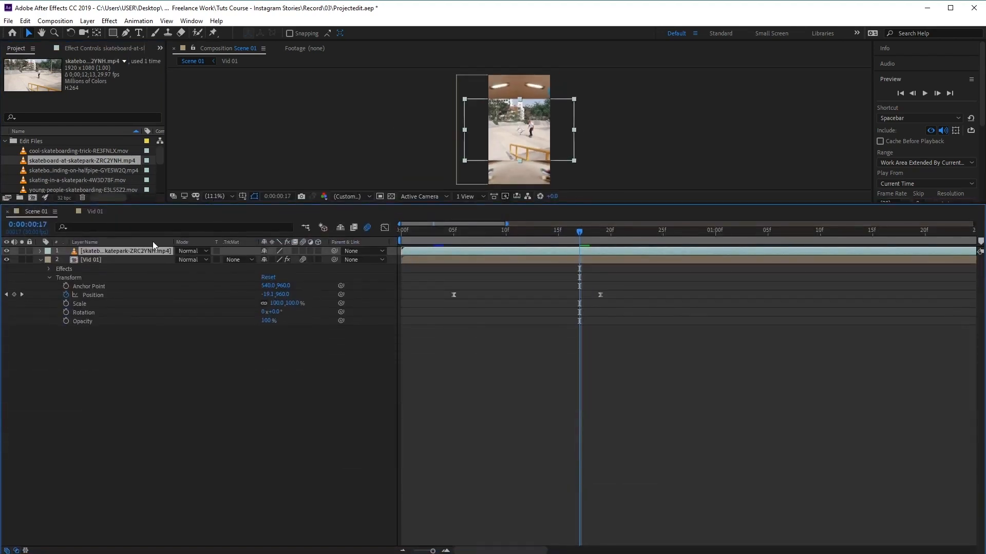
- Pre-compose the skateboard-at-skatepark layer as Vid 02, moving all attributes into the new composition
right_click(149, 250)
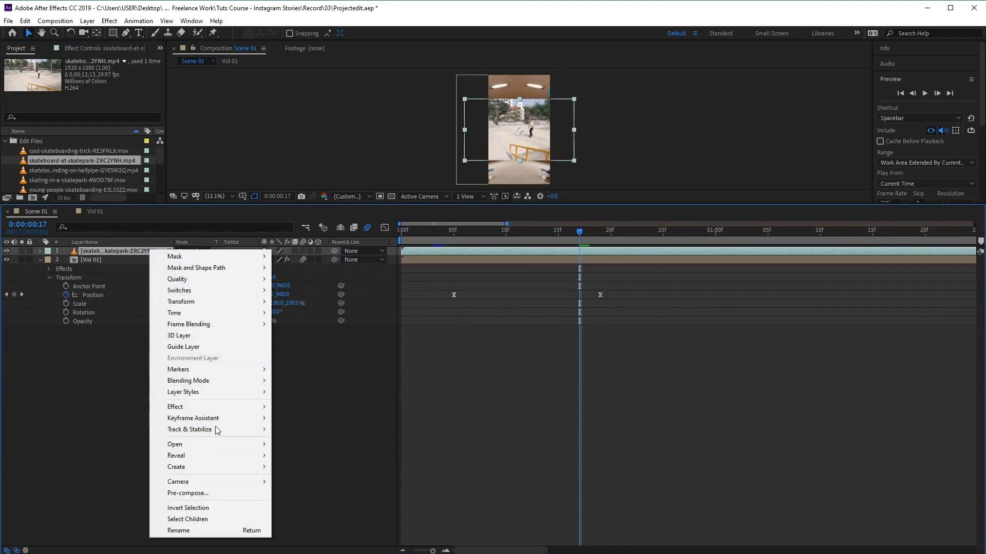
left_click(187, 492)
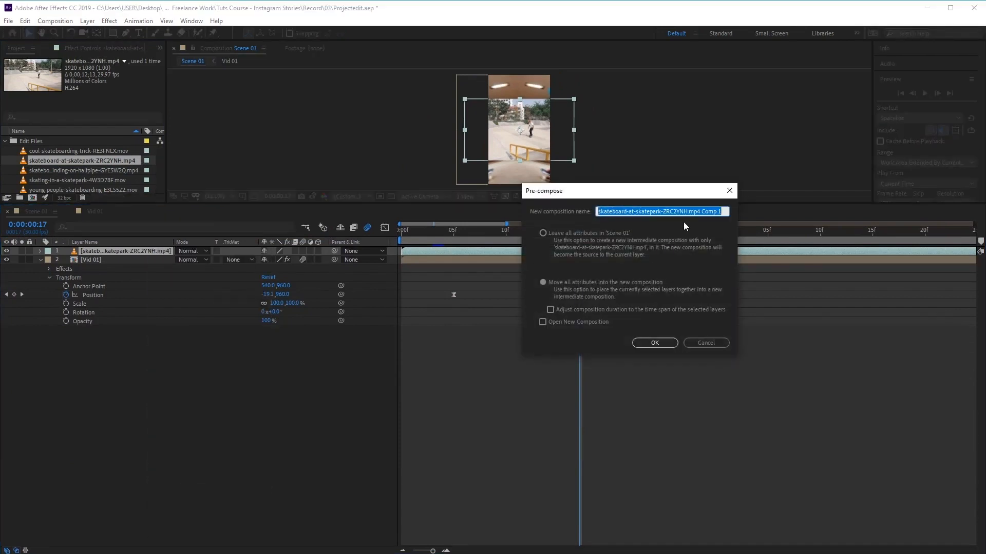
type("V")
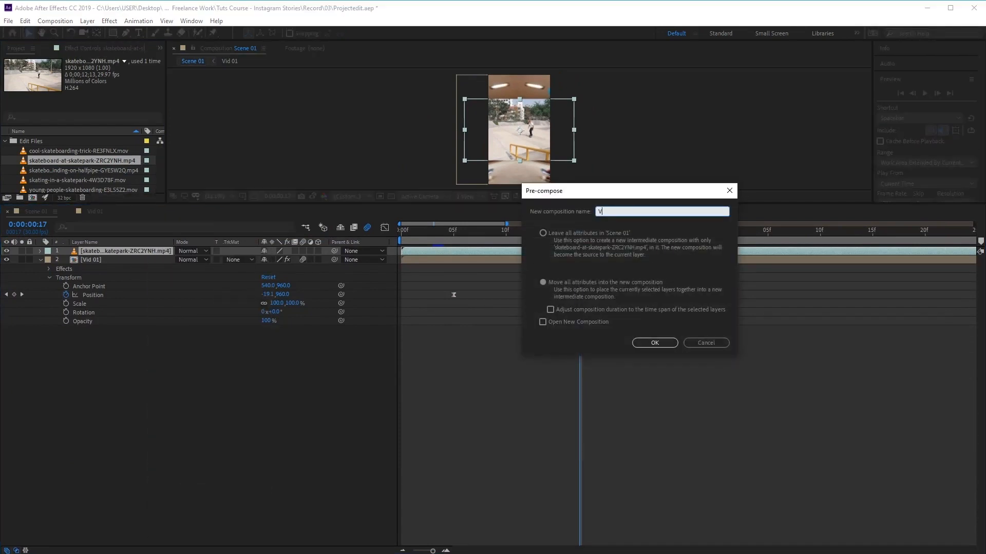
type("id 02")
key("Return")
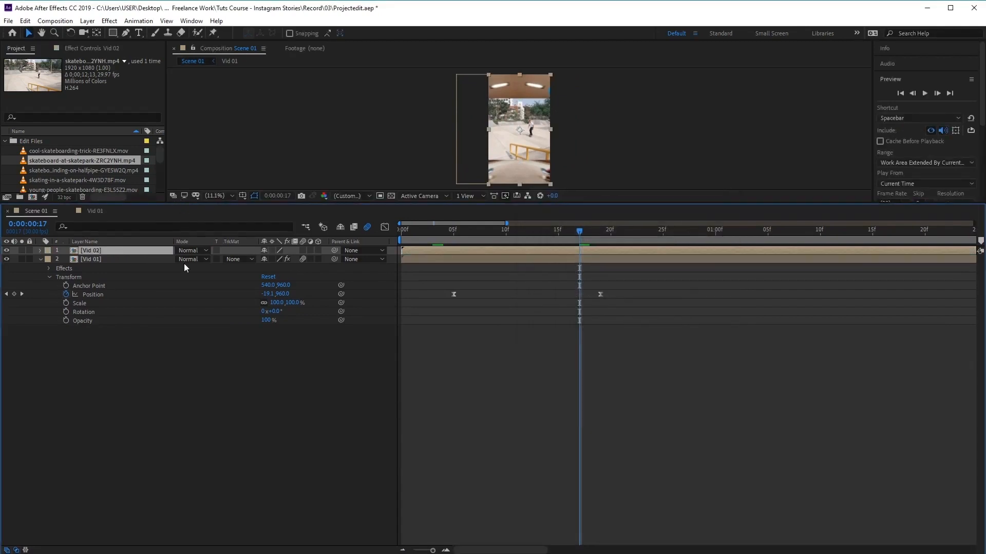
- File the Vid 02 composition in the Edit folder inside the Scene 01 project folder
left_click_drag(184, 204, 184, 355)
left_click(25, 259)
left_click_drag(23, 257, 60, 210)
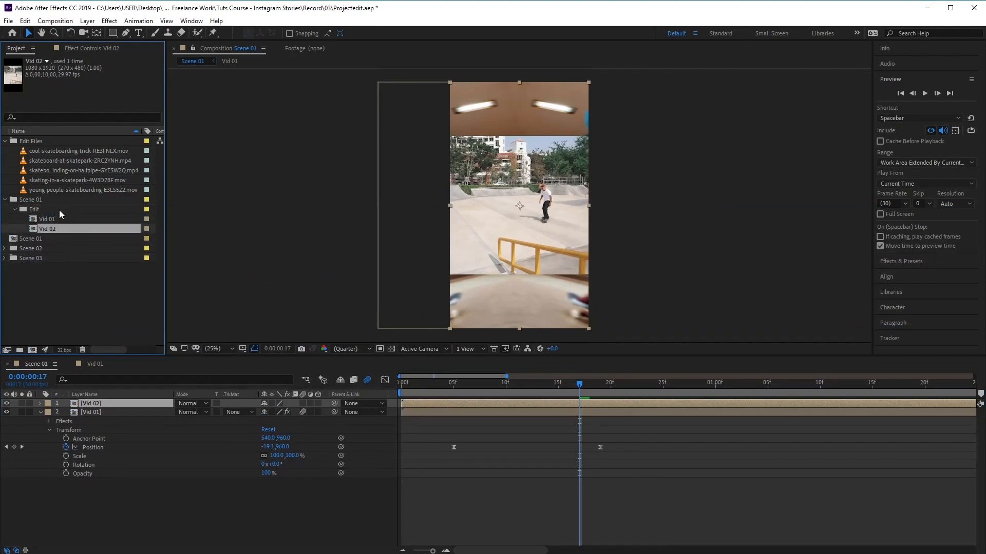
- Open the Vid 02 composition and scale its footage up proportionally until it fills the vertical frame
double_click(57, 229)
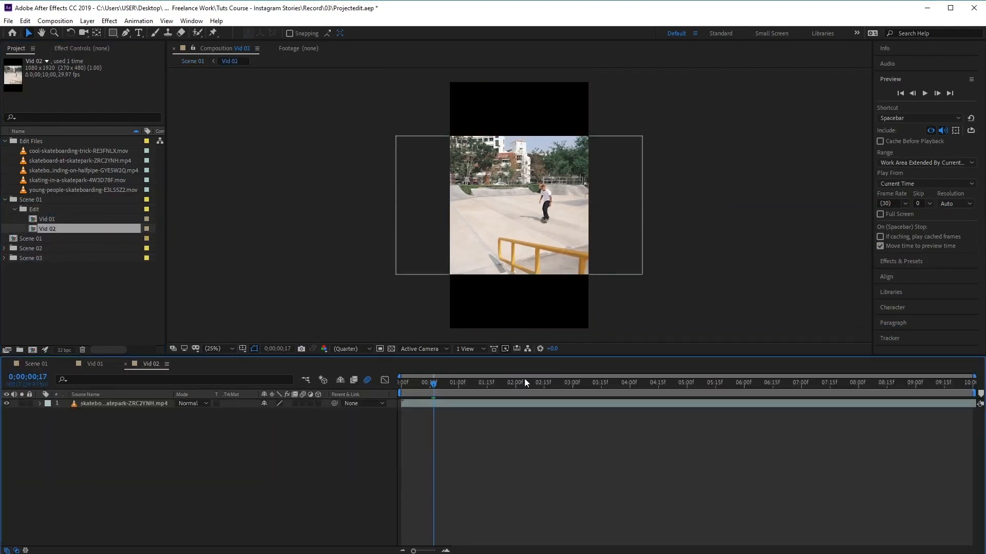
left_click(483, 212)
left_click_drag(643, 276, 561, 407)
- Shift the Vid 02 footage earlier so it starts on the mid-air trick, and move it sideways to frame the skater
left_click_drag(768, 401, 744, 403)
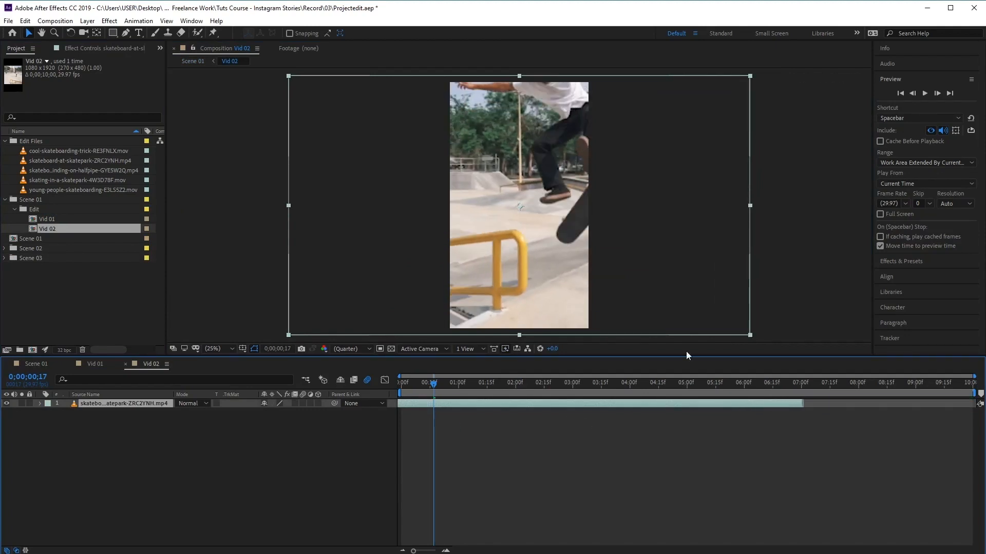
left_click_drag(553, 227, 518, 229)
left_click_drag(436, 383, 367, 395)
left_click_drag(461, 403, 442, 405)
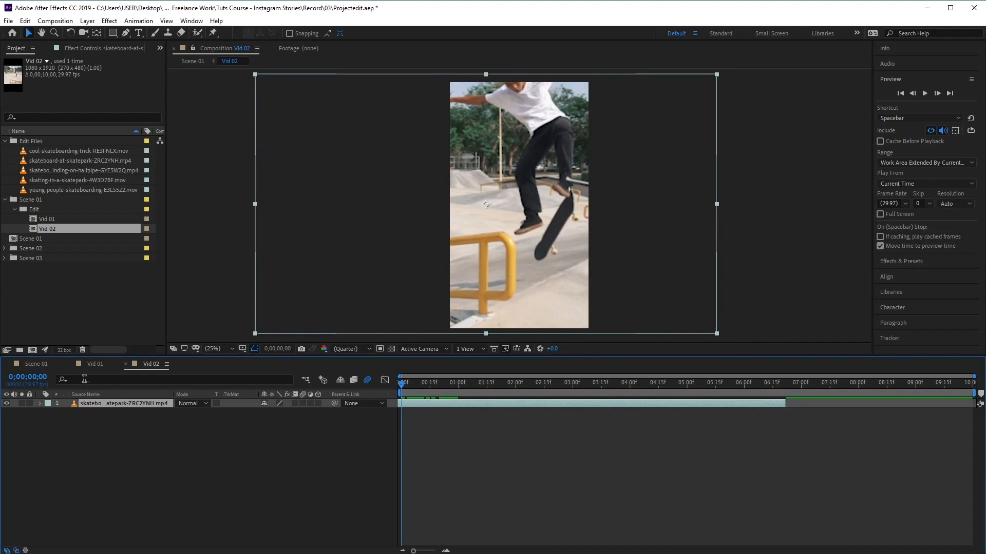
- Return to Scene 01 and move the Vid 02 layer to start at frame 16, during the Vid 01 slide-out
left_click(27, 362)
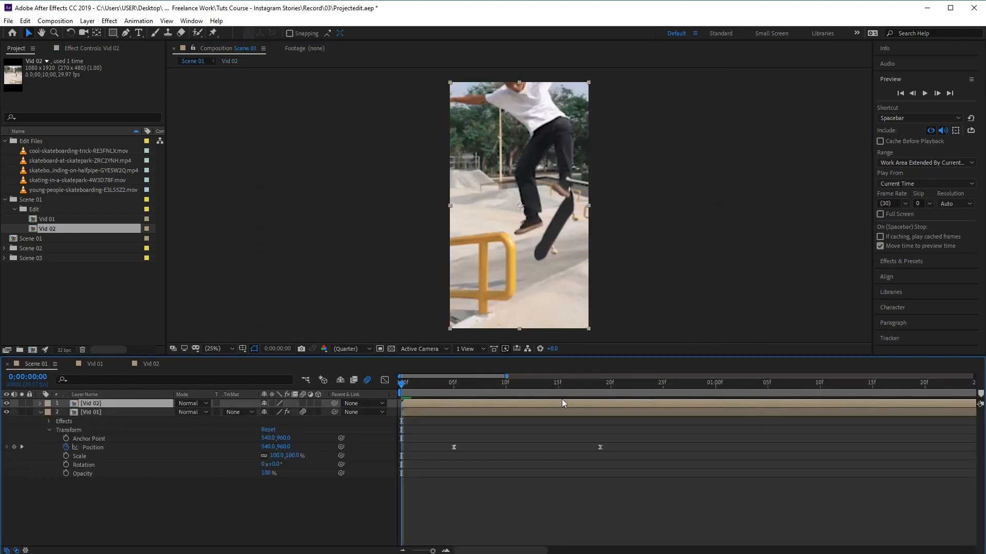
left_click_drag(417, 403, 529, 414)
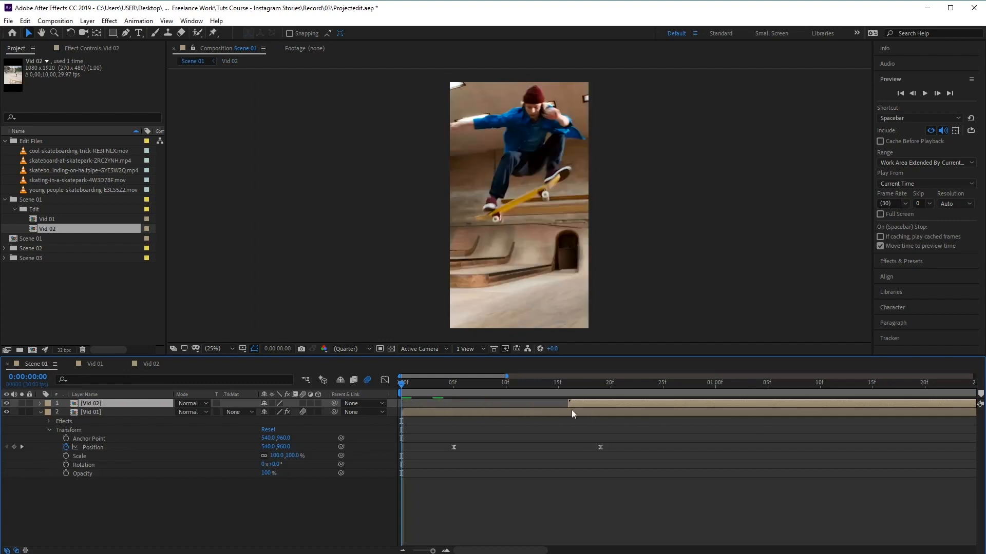
left_click_drag(399, 384, 599, 404)
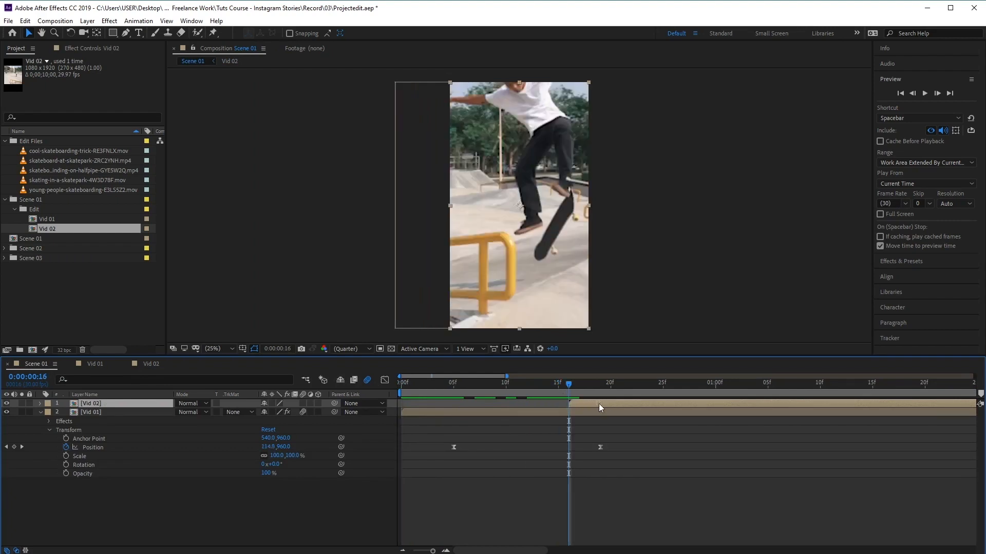
- Keyframe Vid 02's Position to slide in from the right, from 1744, 960 at frame 16 to 540, 960 at 0:00:01:13
left_click(41, 403)
left_click(48, 411)
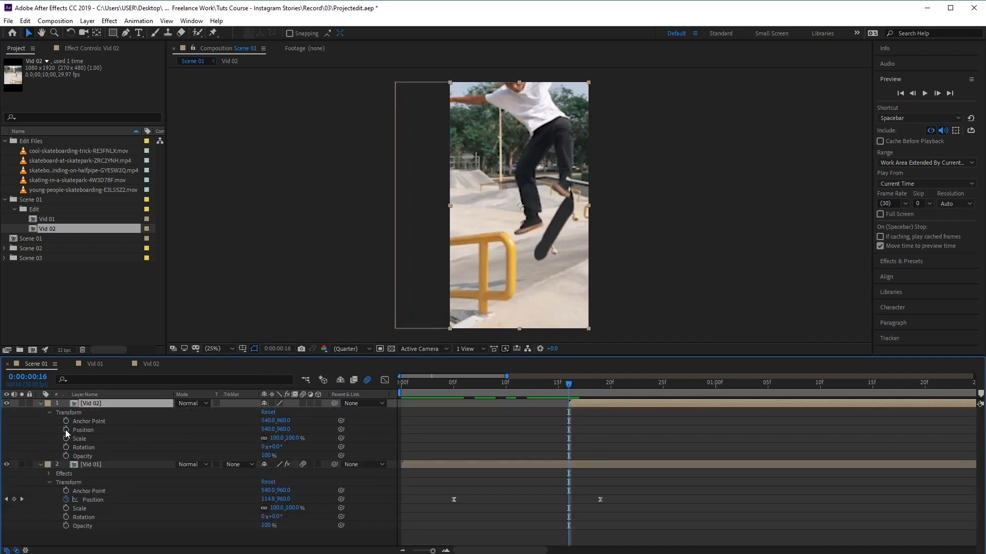
left_click(66, 429)
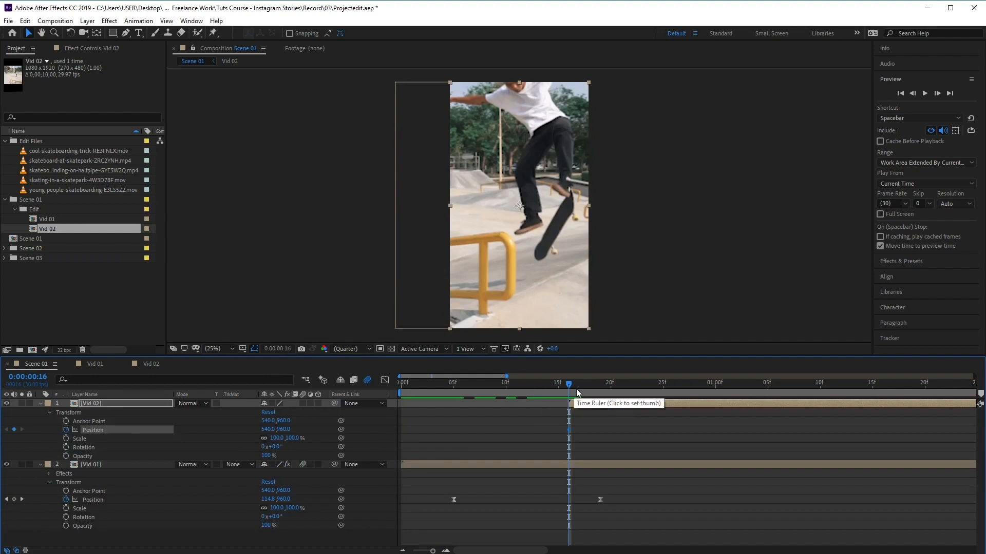
left_click_drag(576, 389, 849, 396)
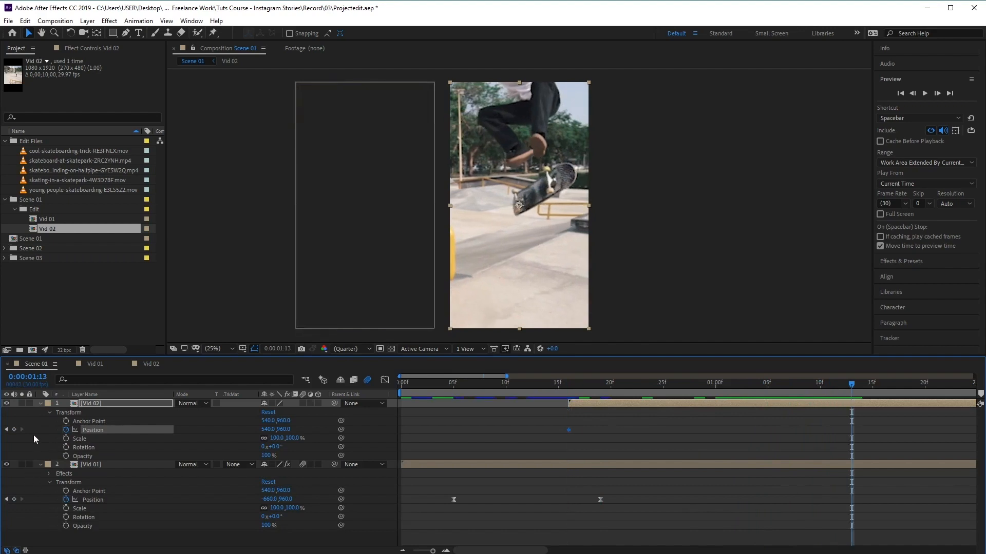
left_click_drag(856, 385, 569, 406)
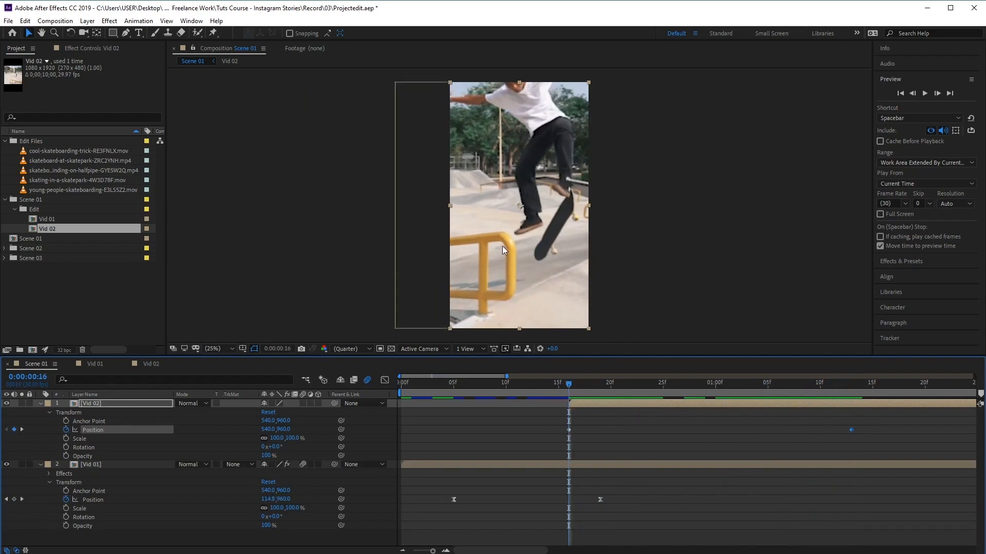
left_click_drag(501, 245, 656, 251)
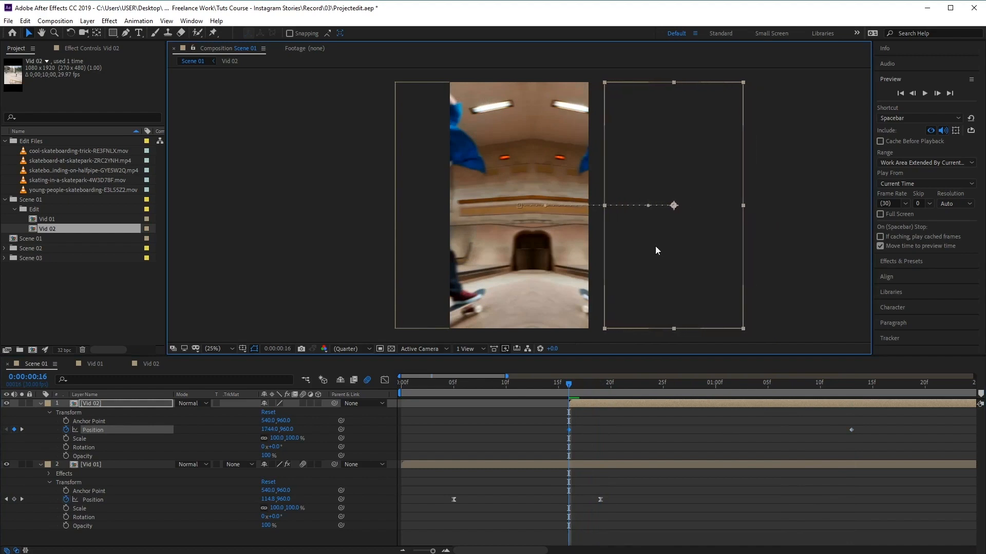
- Shift the Vid 02 layer to start at frame 17, return its Position keyframes to frame 16 and 0:00:01:13, and check the slide-in
left_click(603, 402)
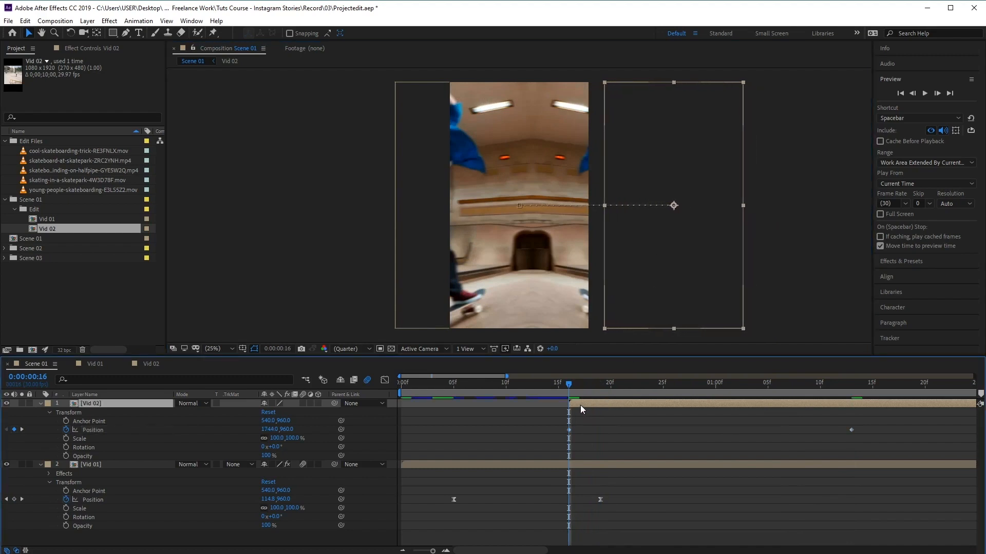
left_click_drag(580, 405, 587, 405)
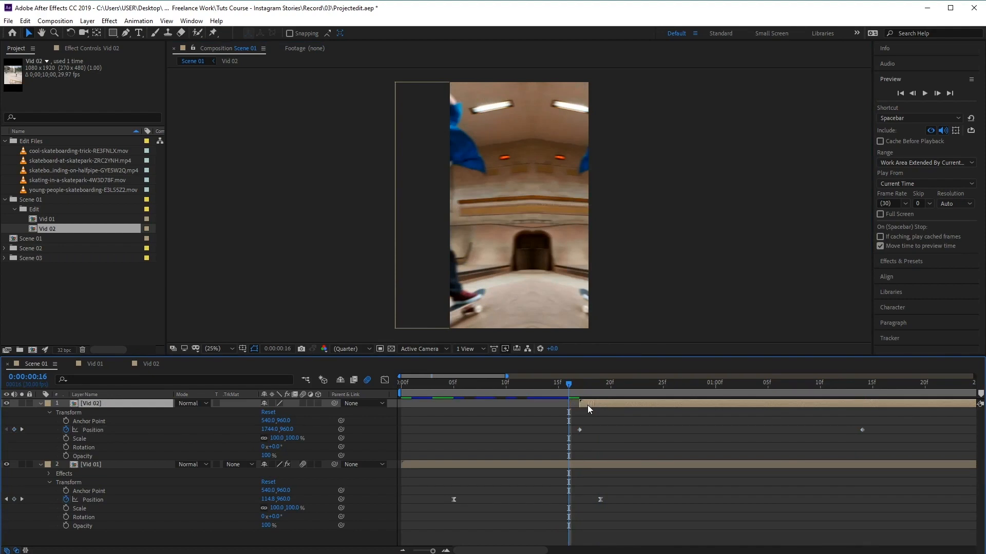
left_click_drag(885, 434, 570, 433)
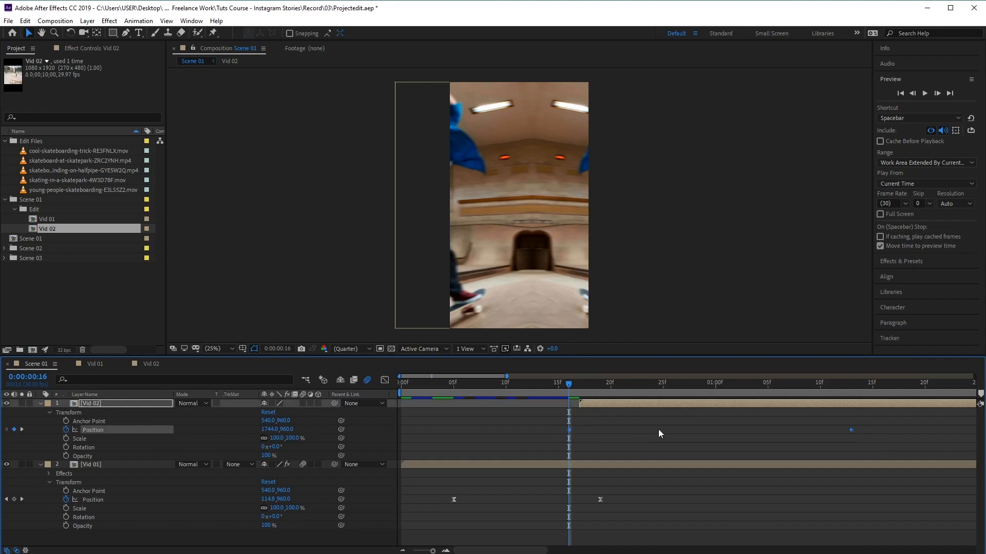
left_click_drag(574, 385, 852, 400)
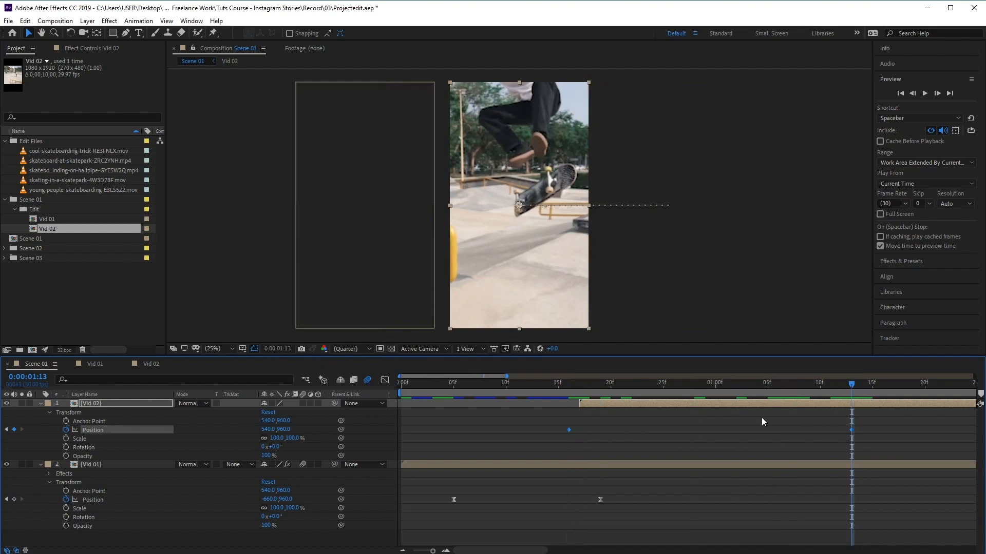
left_click_drag(853, 384, 549, 429)
- Apply Easy Ease to both Position keyframes of the Vid 02 layer
left_click_drag(618, 357, 619, 242)
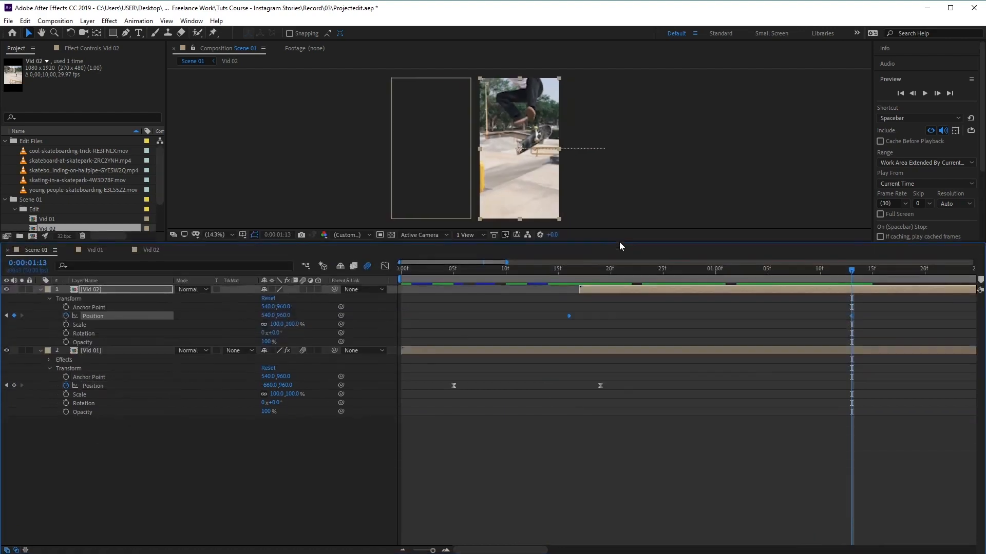
right_click(569, 316)
mouse_move(626, 444)
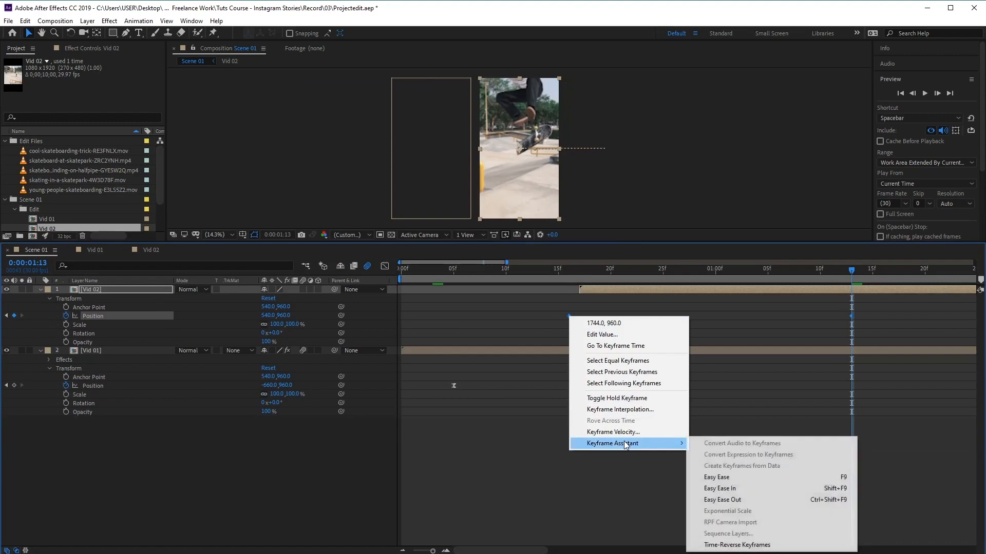
left_click(753, 483)
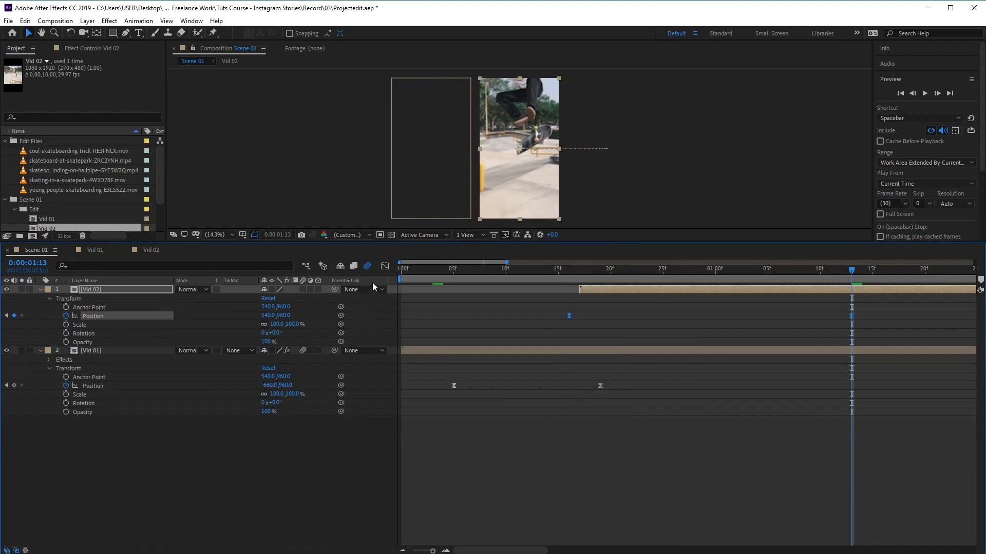
- Reshape Vid 02's Position speed graph in the Graph Editor for a sharp initial peak and a long slowdown into the last keyframe
left_click(388, 268)
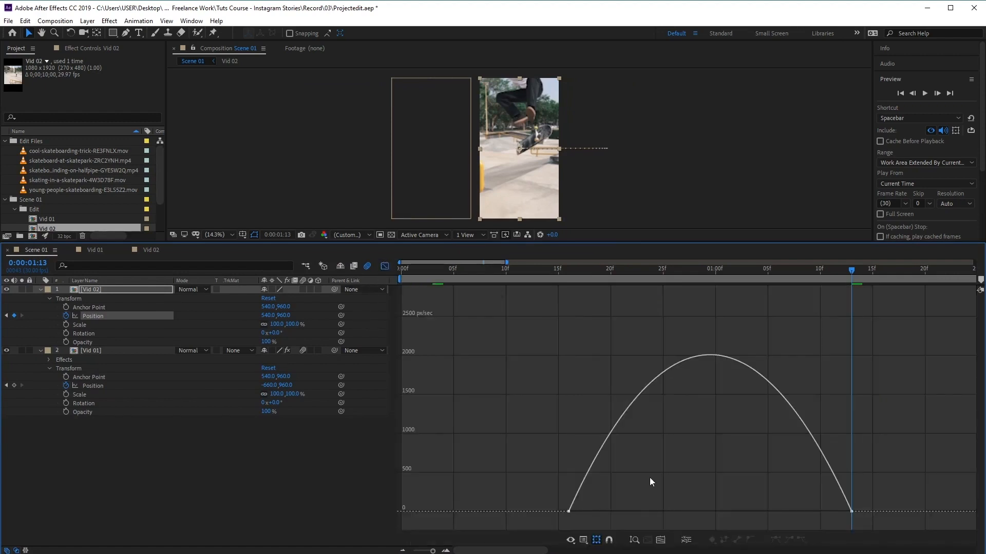
left_click(852, 512)
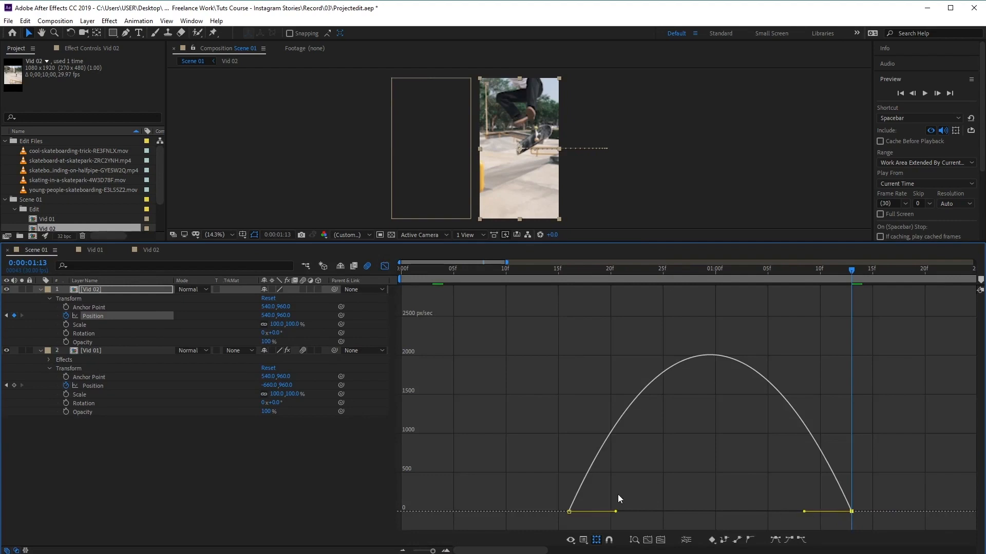
left_click_drag(616, 511, 560, 513)
left_click_drag(804, 513, 677, 511)
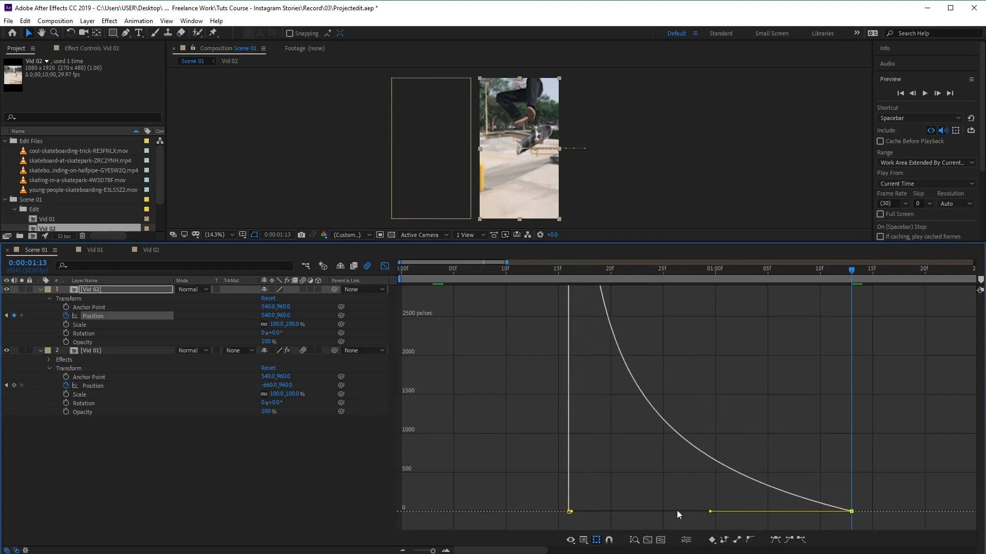
- Close the Graph Editor, enable motion blur for the Vid 02 layer, and enlarge the composition view
left_click(385, 267)
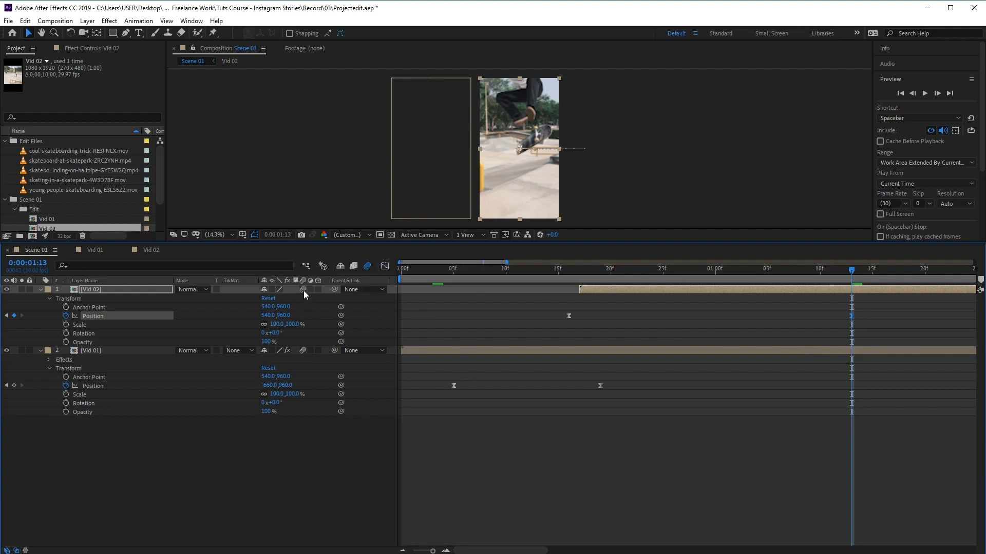
left_click(128, 290)
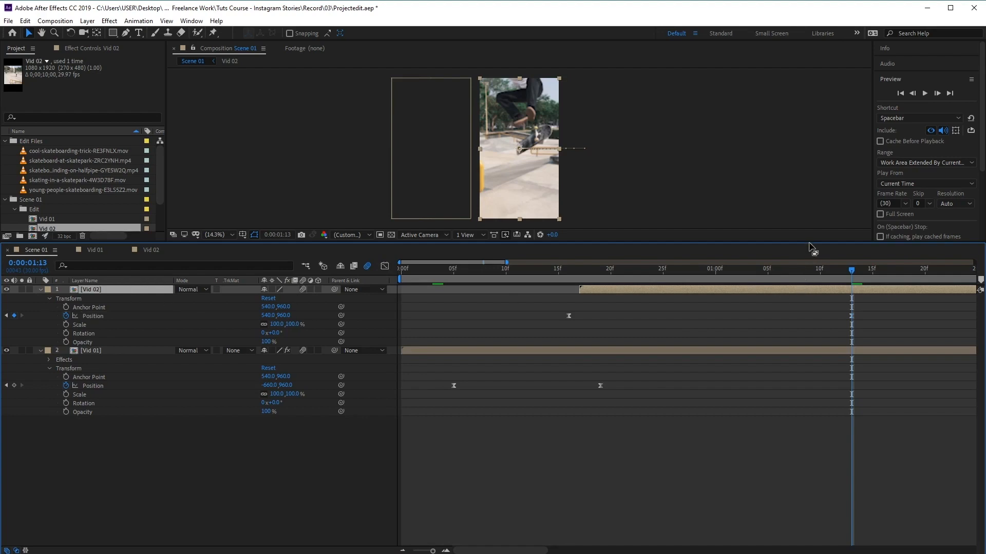
left_click_drag(811, 245, 812, 389)
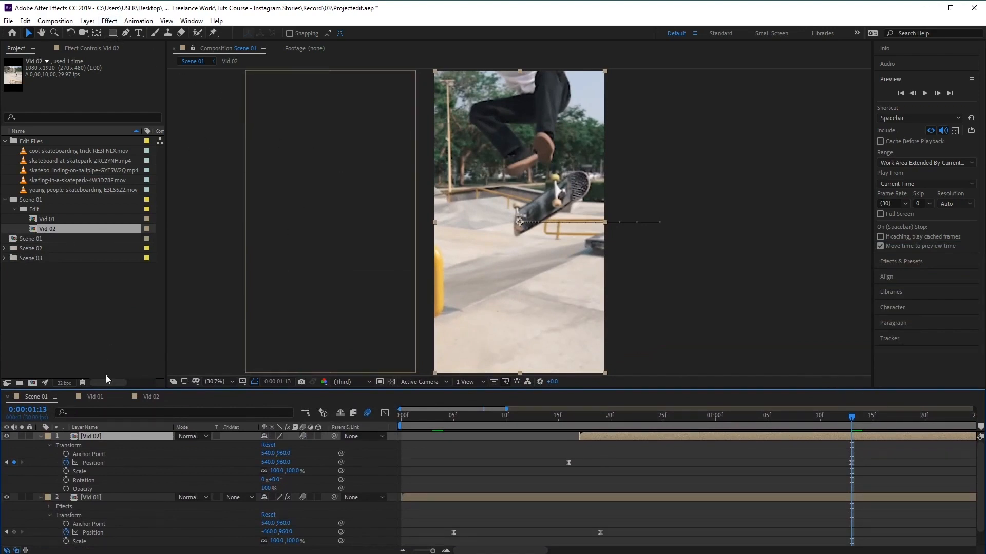
- Apply Motion Tile to the Vid 02 layer with output width 400, output height 200 and mirrored edges, and check the slide at frame 20
left_click(118, 21)
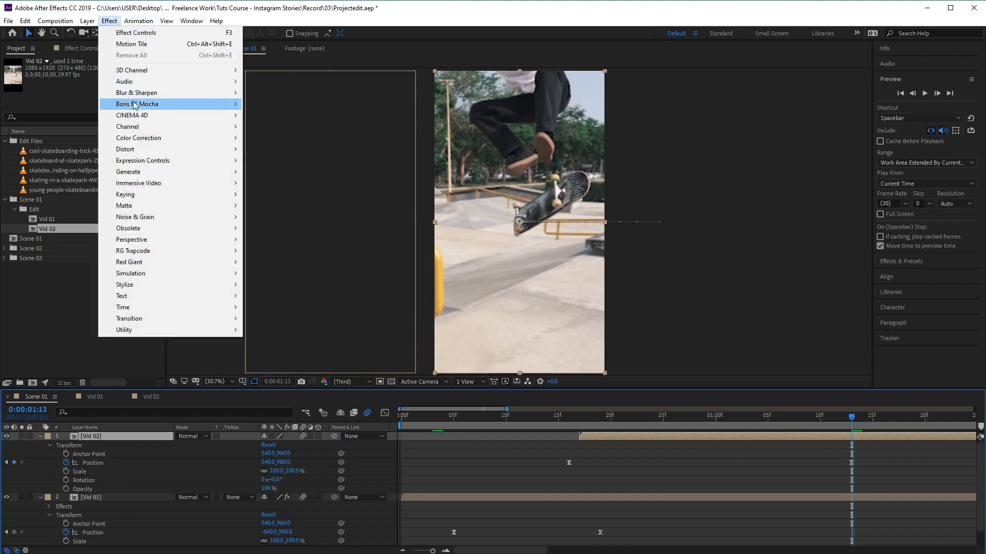
mouse_move(173, 286)
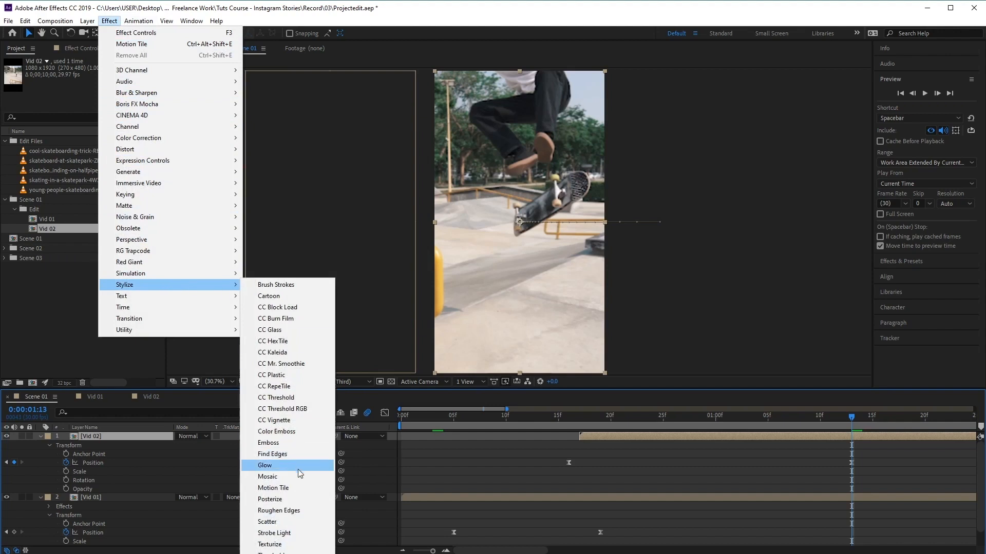
left_click(301, 488)
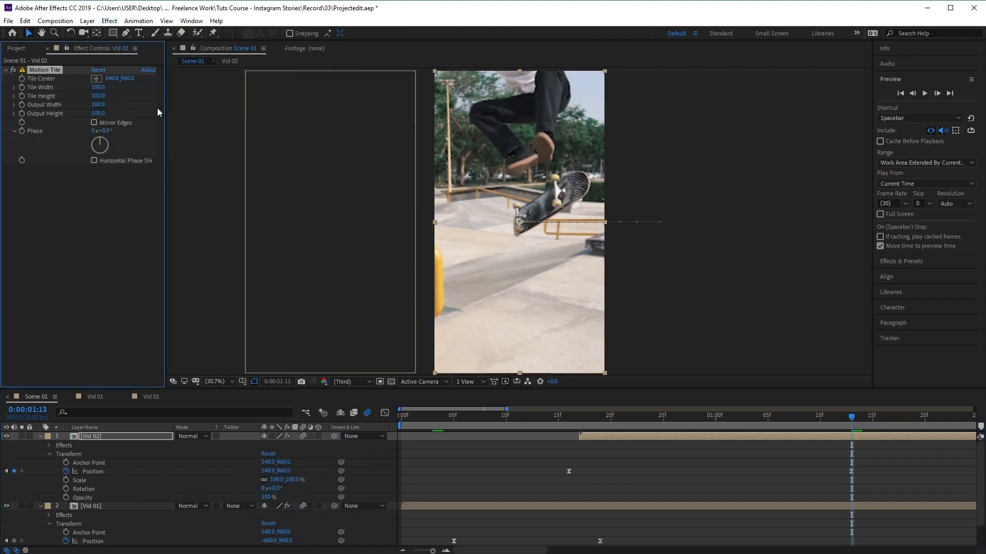
left_click(96, 105)
type("400")
key("Tab")
type("200")
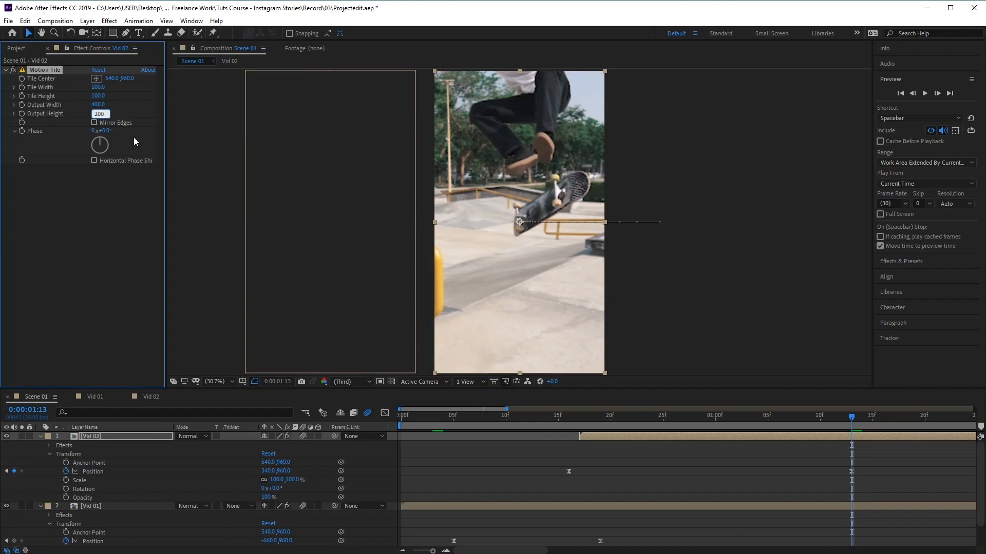
left_click(94, 123)
left_click_drag(850, 417, 567, 433)
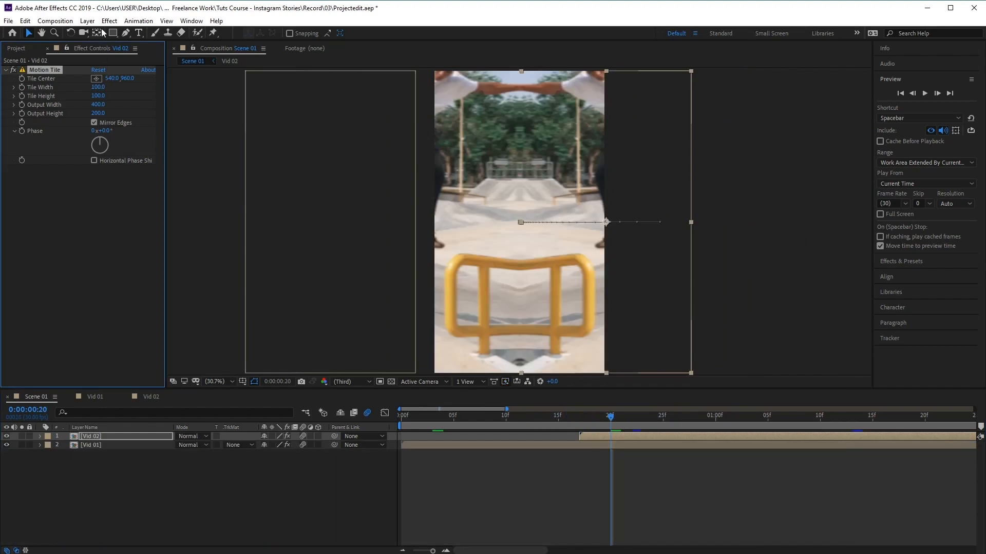
- Add a new adjustment layer above the Vid 02 and Vid 01 layers and select it
left_click(87, 20)
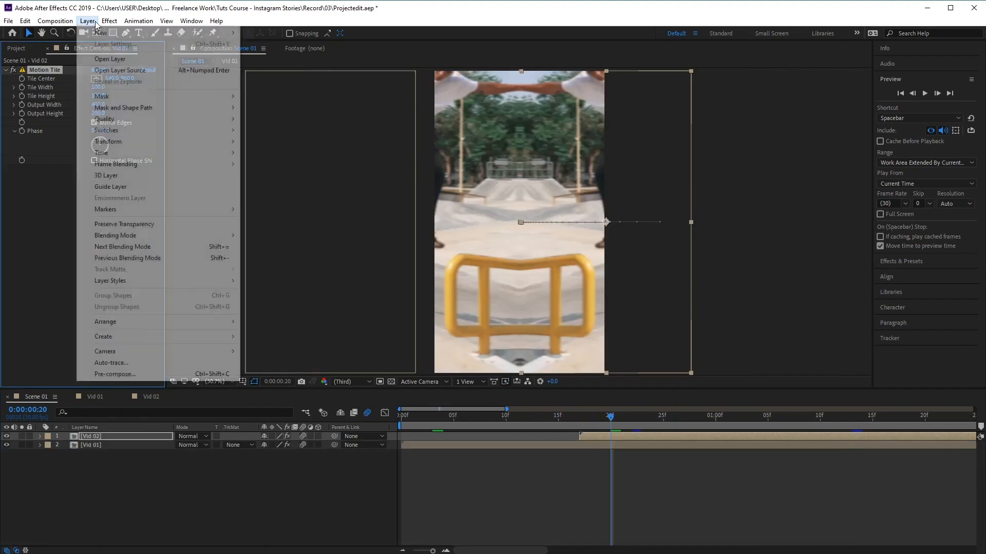
mouse_move(216, 32)
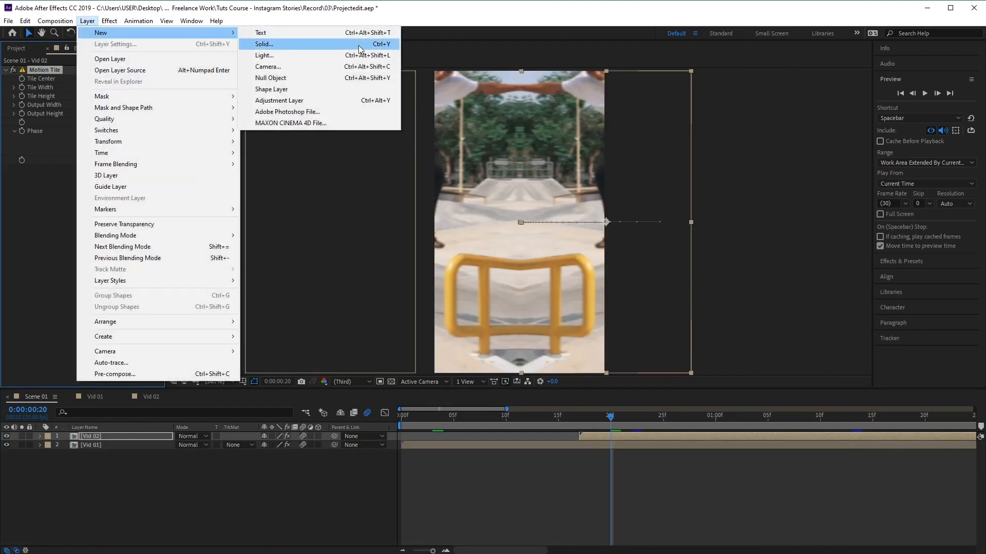
left_click(347, 100)
left_click(146, 438)
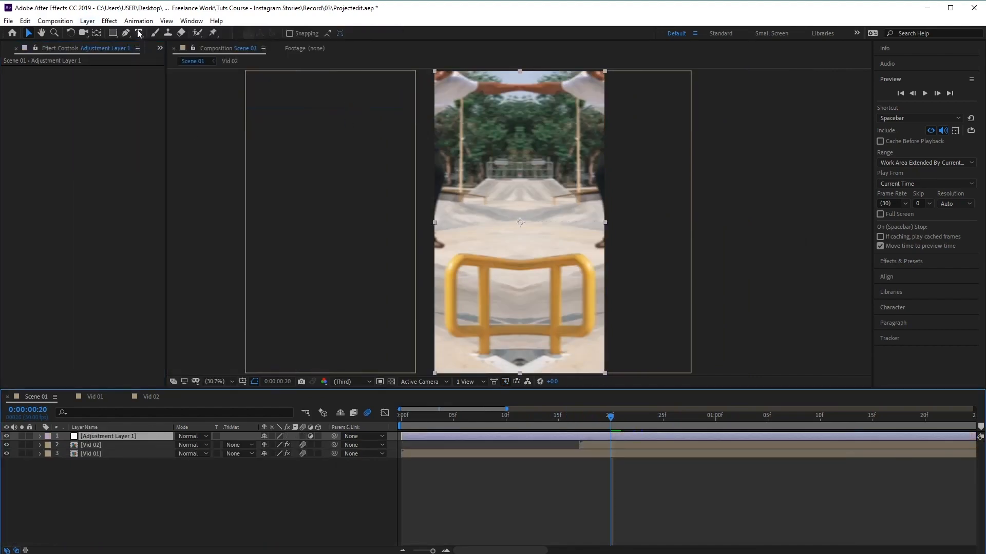
- Apply Optics Compensation to the adjustment layer, enable Reverse Lens Distortion, and widen the effect settings area
left_click(109, 21)
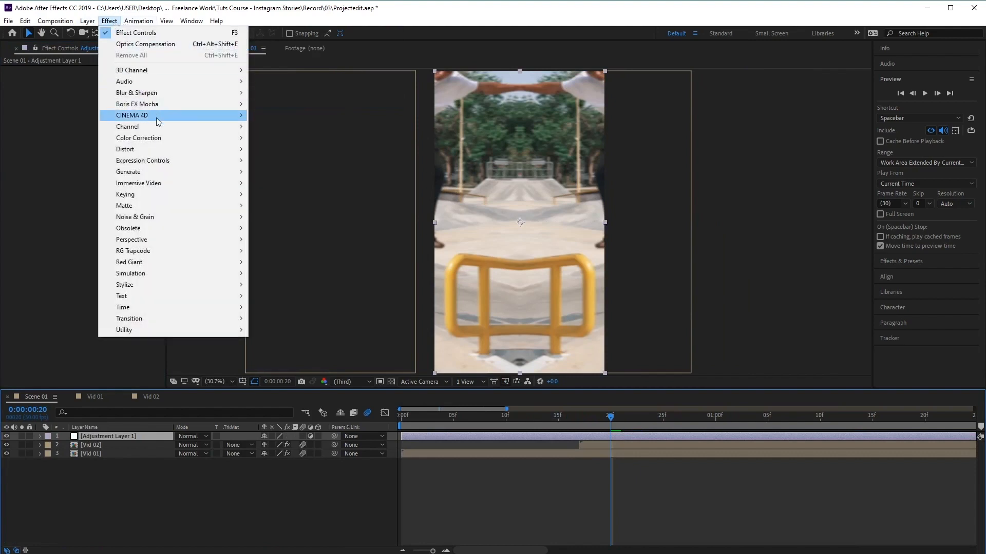
mouse_move(169, 150)
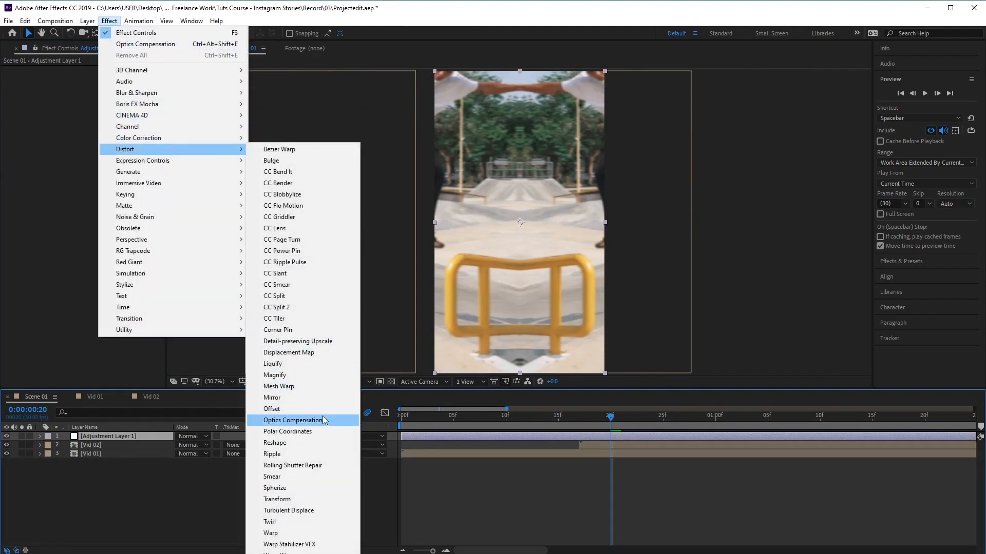
left_click(293, 420)
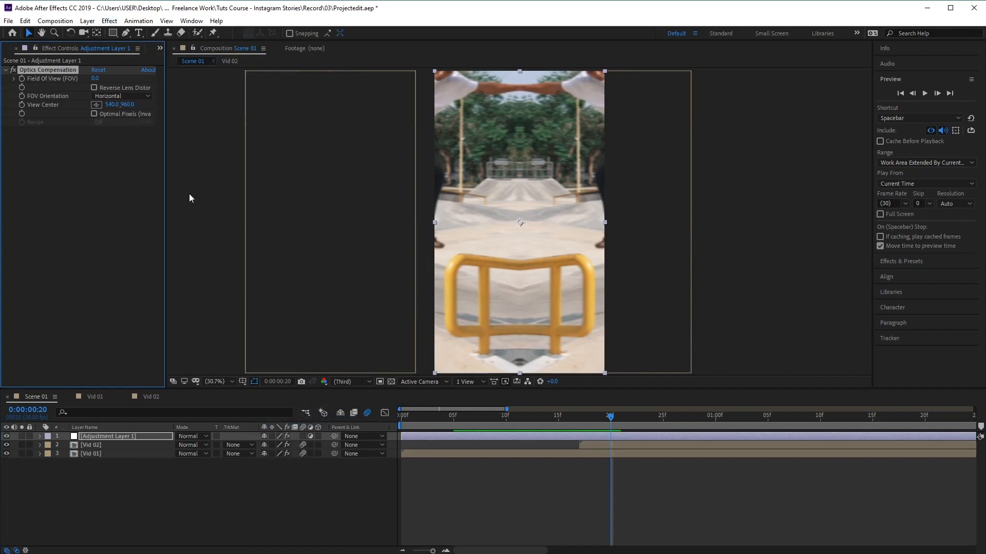
left_click(94, 87)
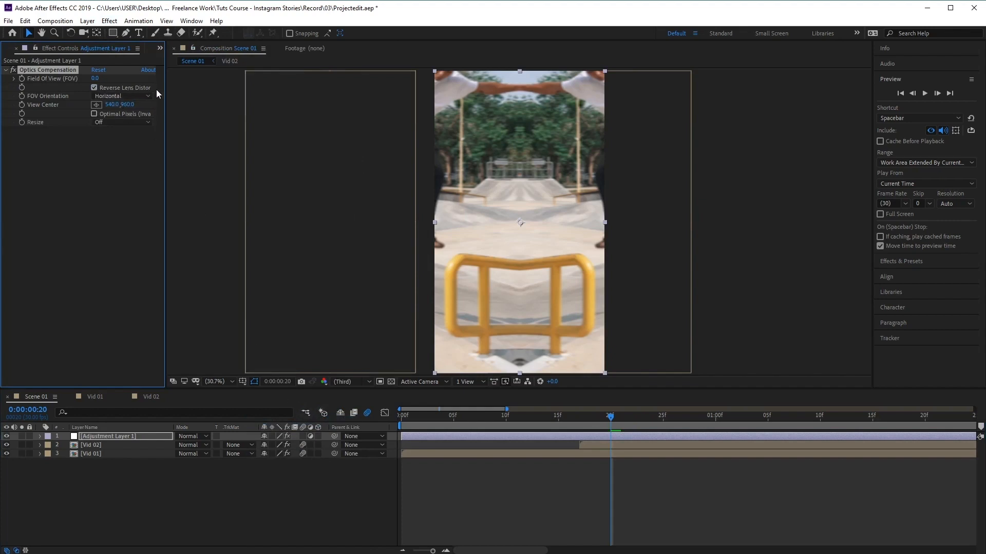
left_click_drag(167, 91, 184, 92)
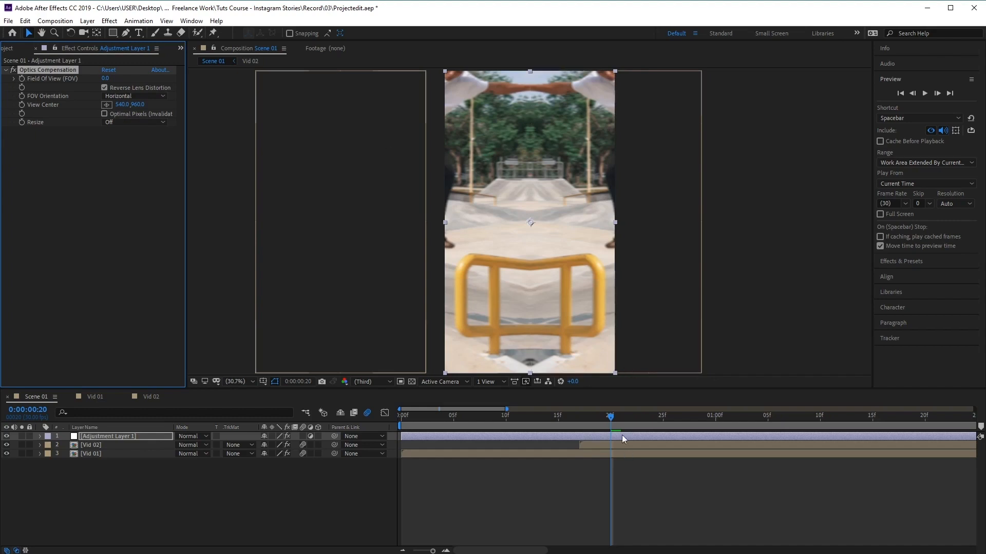
- Add a Field Of View keyframe at frame 5 for Optics Compensation and expand the effect's properties in the timeline
left_click_drag(609, 417, 454, 429)
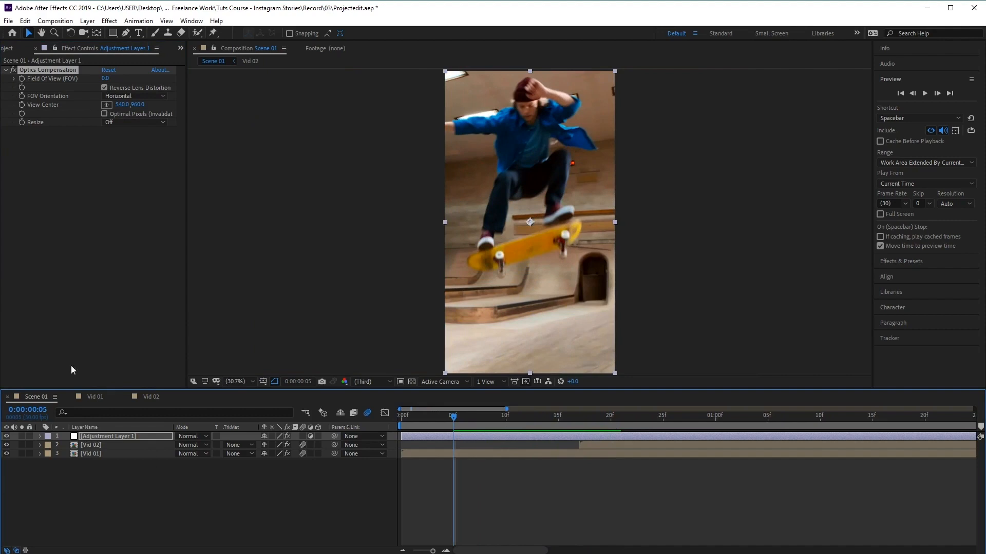
left_click(21, 79)
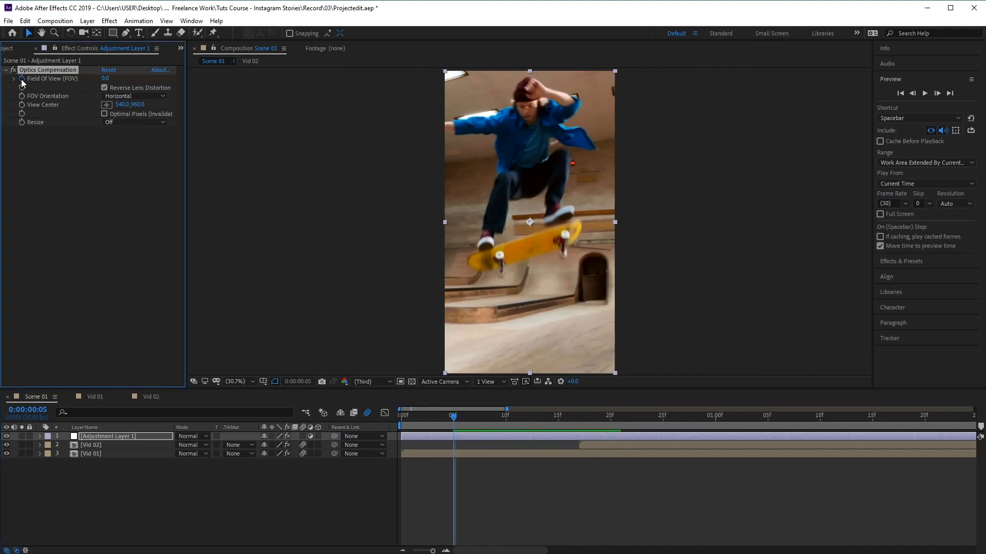
left_click(40, 436)
left_click(49, 446)
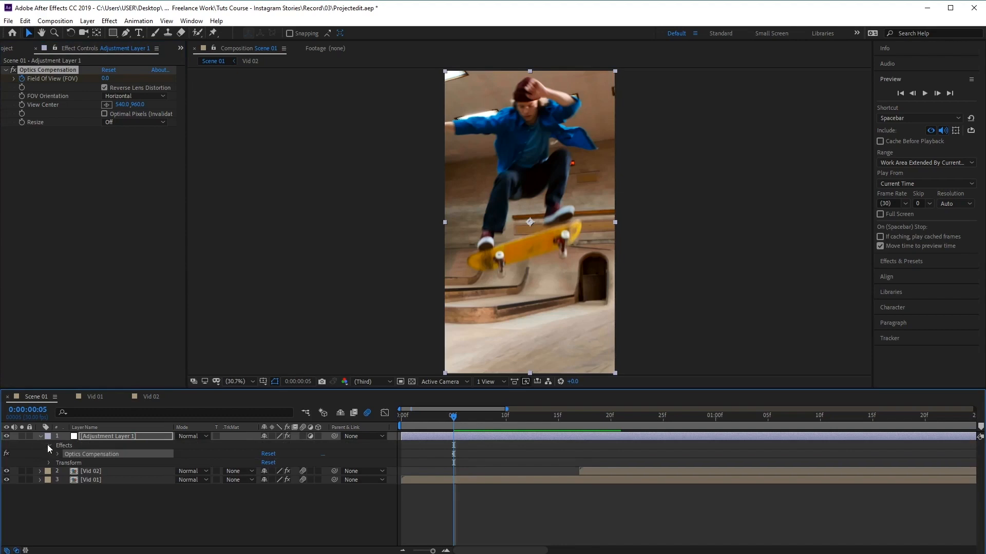
left_click(57, 455)
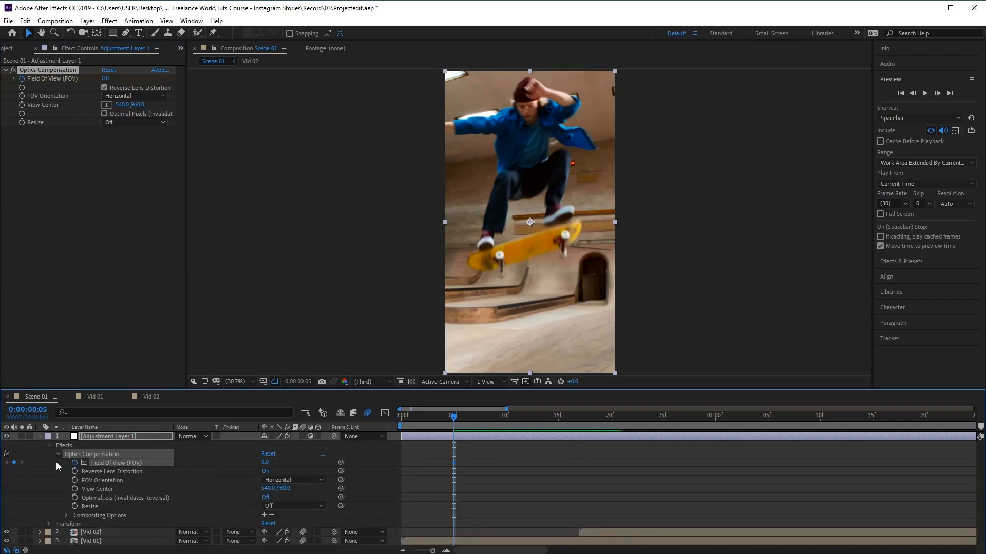
- Keyframe the adjustment layer's Field Of View at 100 on frame 18 and back to 0 at 0:00:01:13
left_click_drag(453, 417, 592, 429)
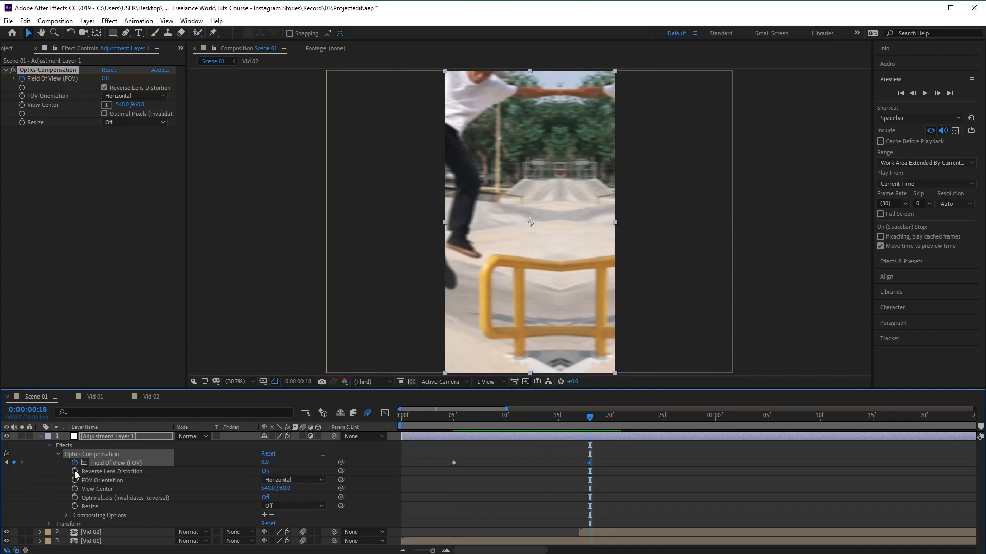
left_click(106, 78)
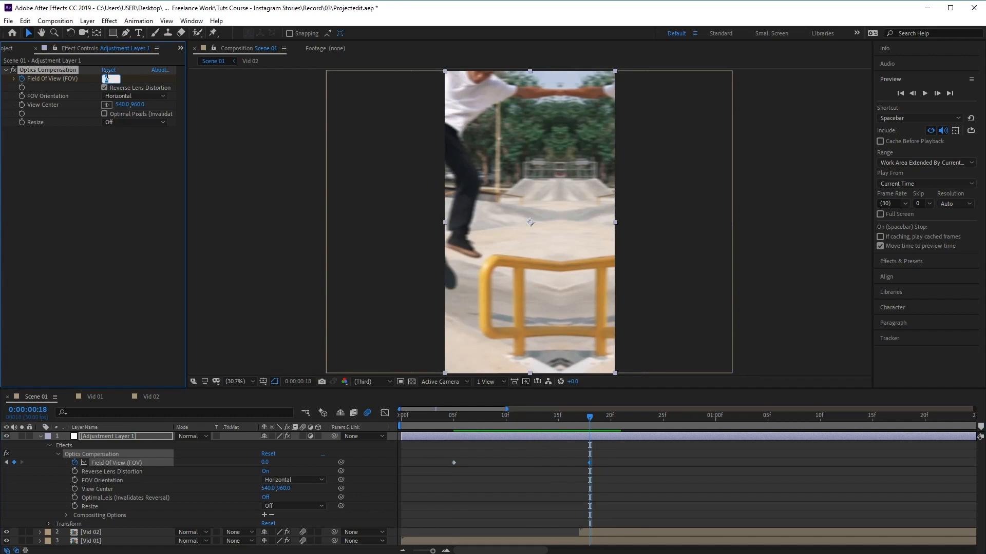
type("100")
left_click_drag(590, 418, 849, 439)
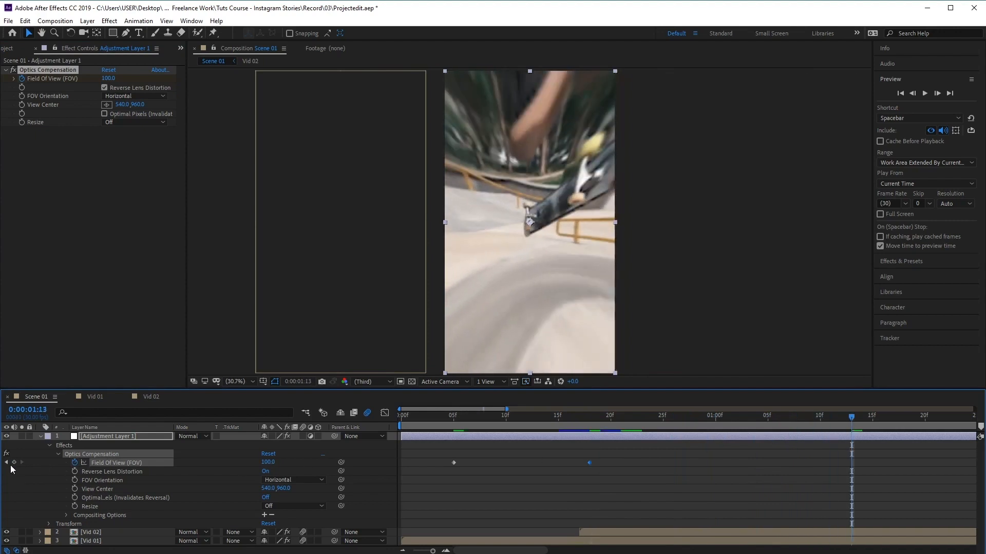
left_click(265, 462)
key("Return")
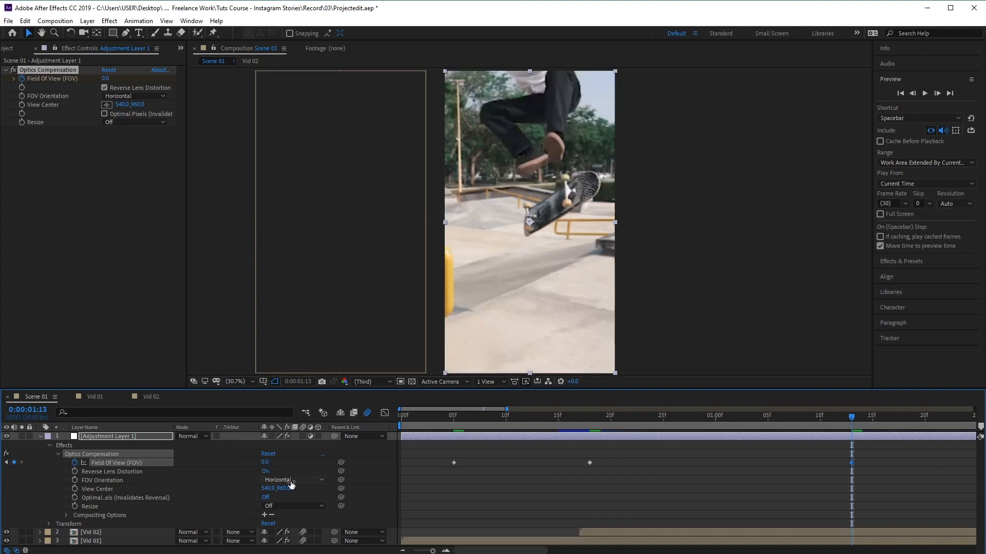
- Apply Easy Ease to all three Field Of View keyframes and enlarge the composition view
left_click_drag(859, 461, 450, 465)
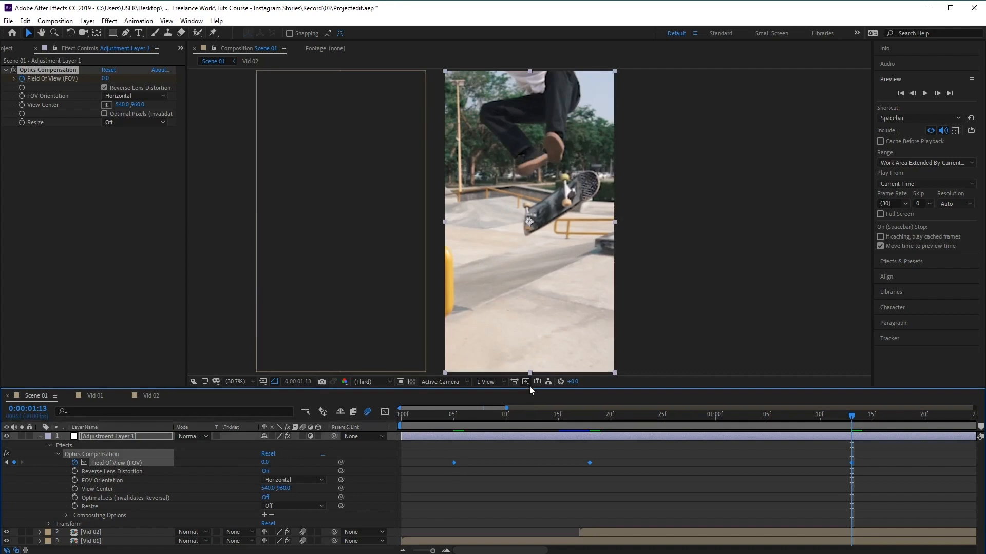
left_click_drag(528, 388, 529, 261)
right_click(590, 333)
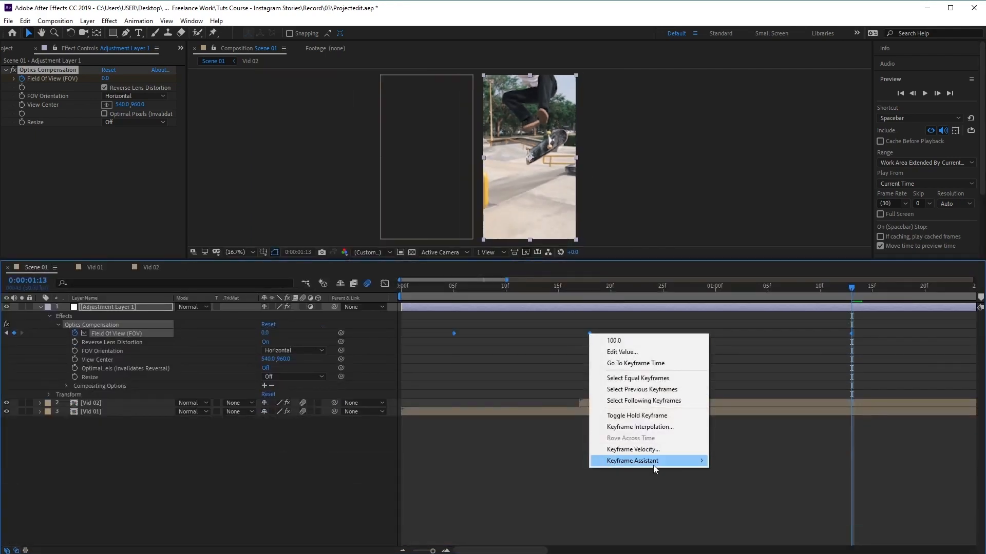
mouse_move(653, 464)
left_click(773, 496)
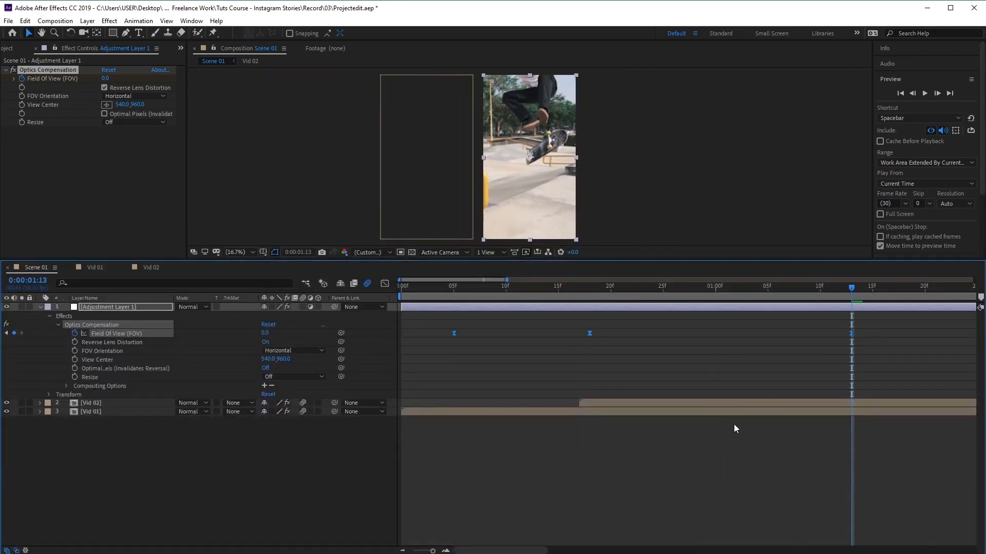
left_click_drag(747, 261, 760, 422)
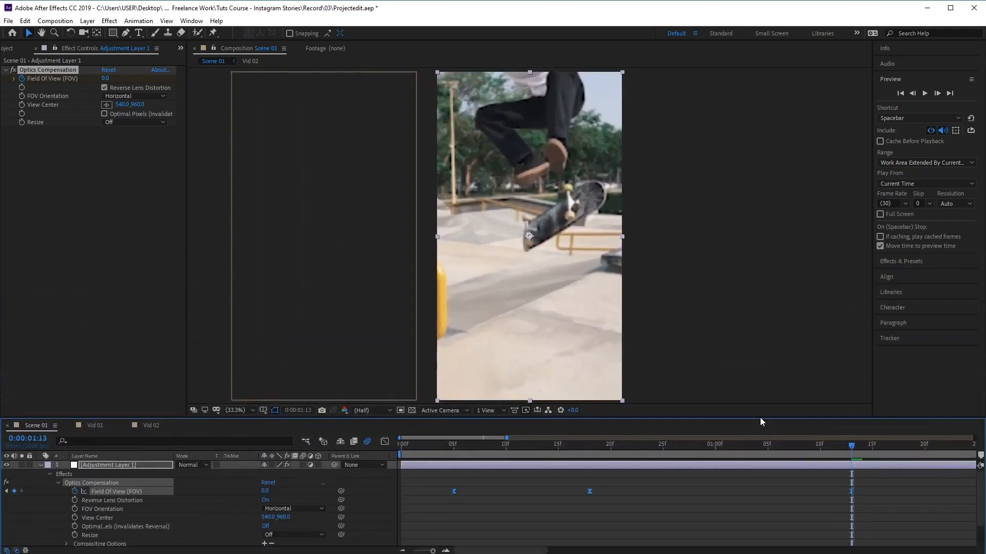
- Collapse the adjustment layer's properties, play the lens-distorted slide transition from the start, and inspect it up to frame 28
left_click_drag(851, 446, 401, 445)
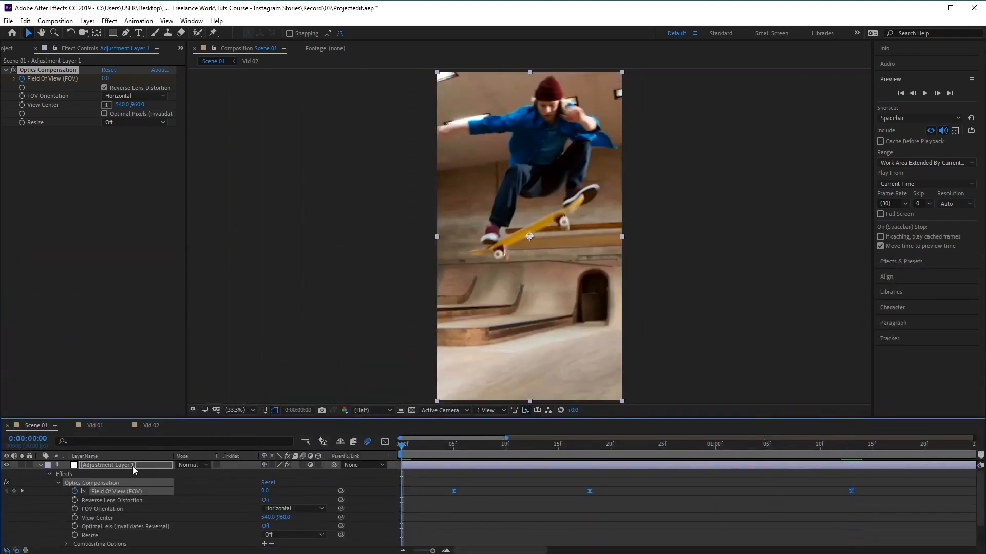
left_click(41, 465)
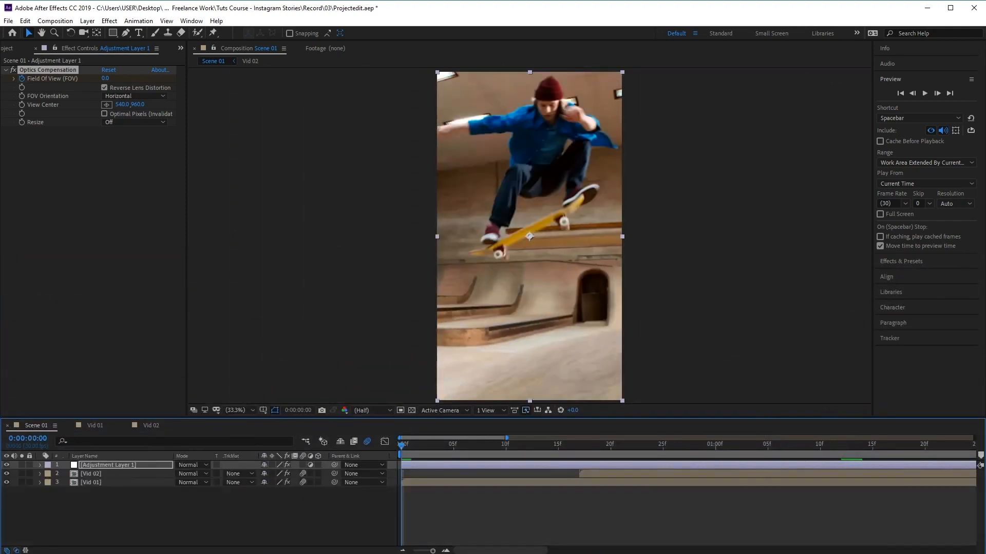
left_click(925, 94)
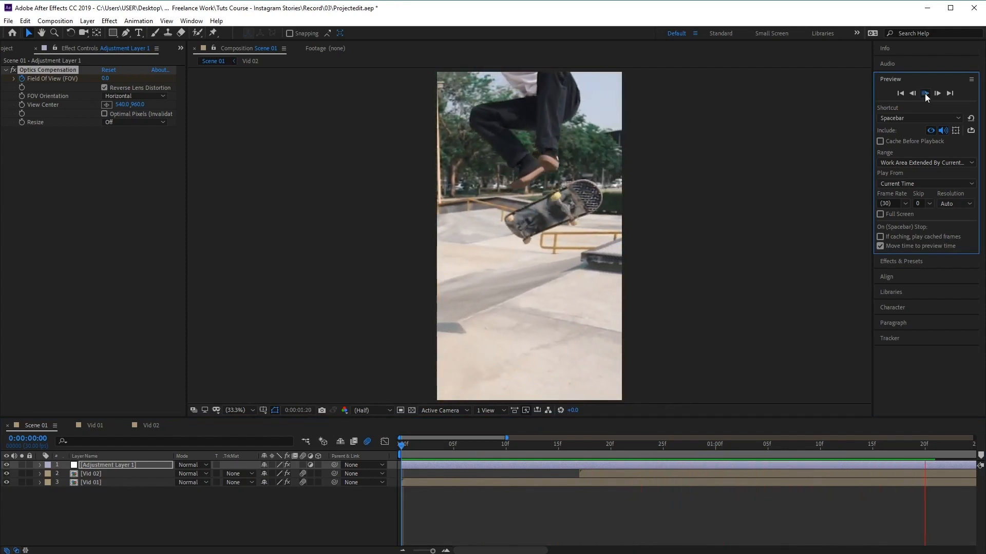
key("space")
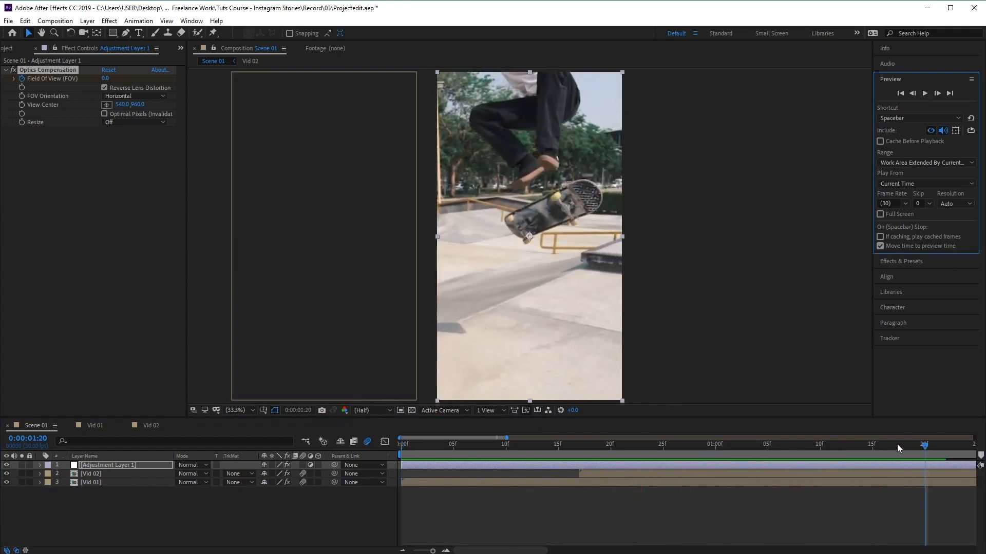
left_click_drag(924, 446, 350, 455)
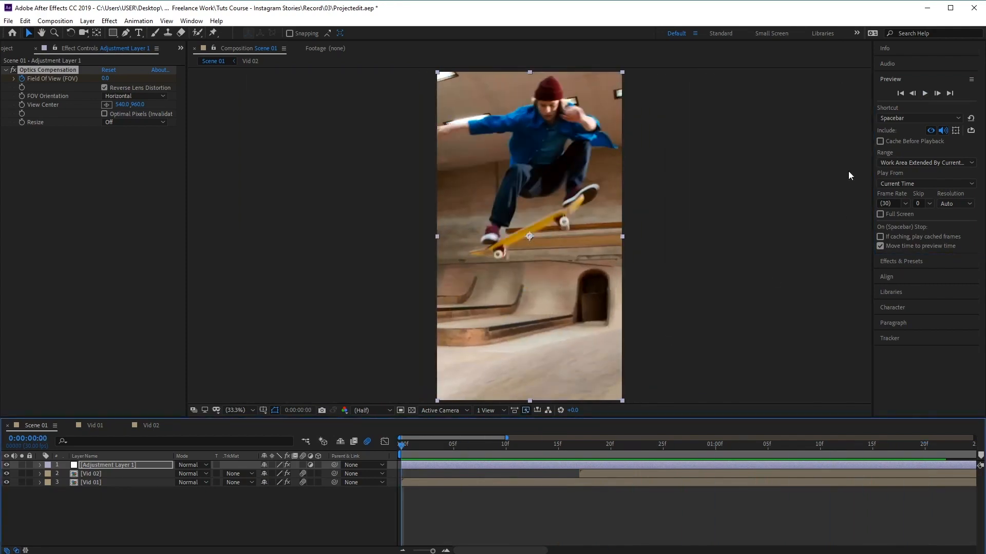
left_click(926, 94)
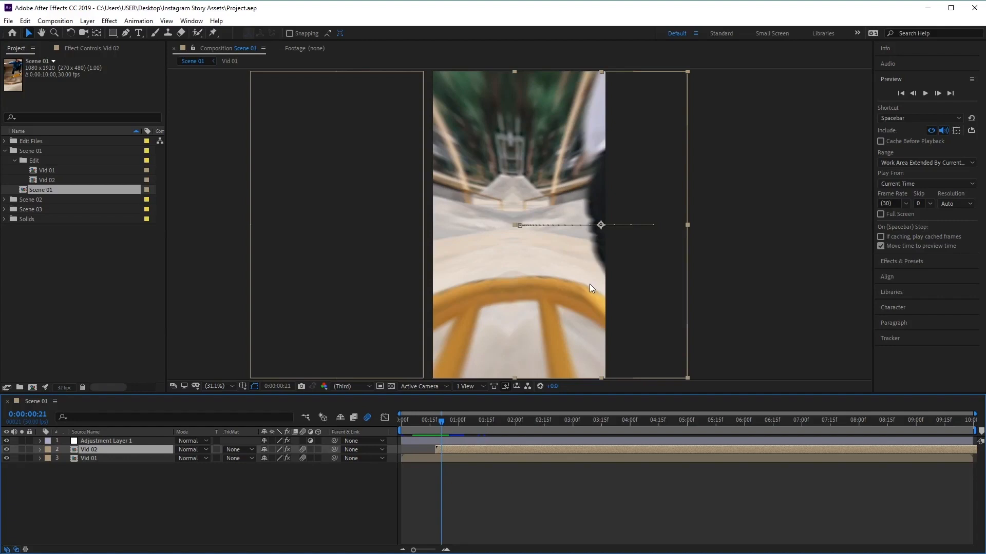
mouse_move(442, 420)
left_mouse_down()
mouse_move(455, 426)
mouse_move(427, 429)
mouse_move(455, 432)
left_mouse_up()
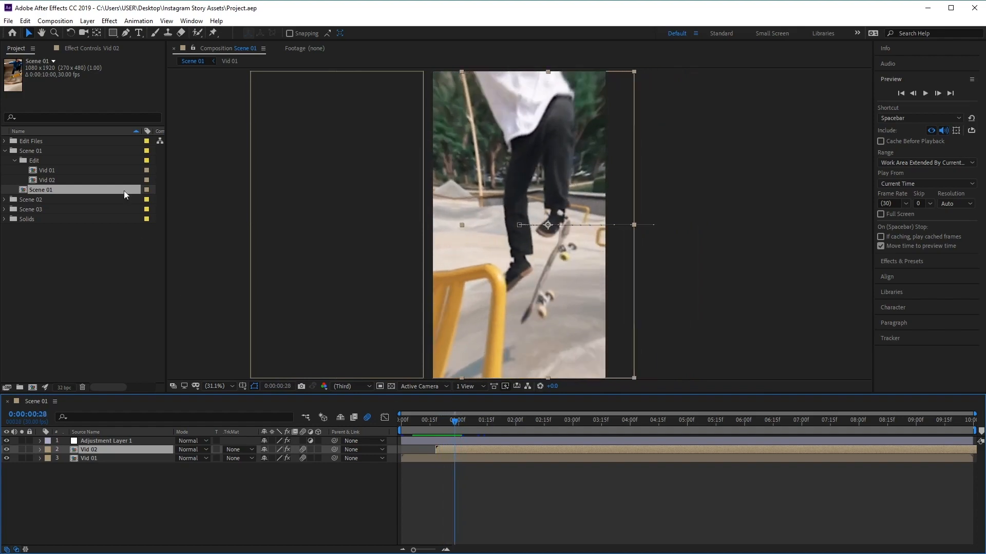
- Duplicate the Scene 01 composition, move the copy into the Scene 02 folder, collapse the Scene 01 folder and expand Scene 02
left_click(19, 51)
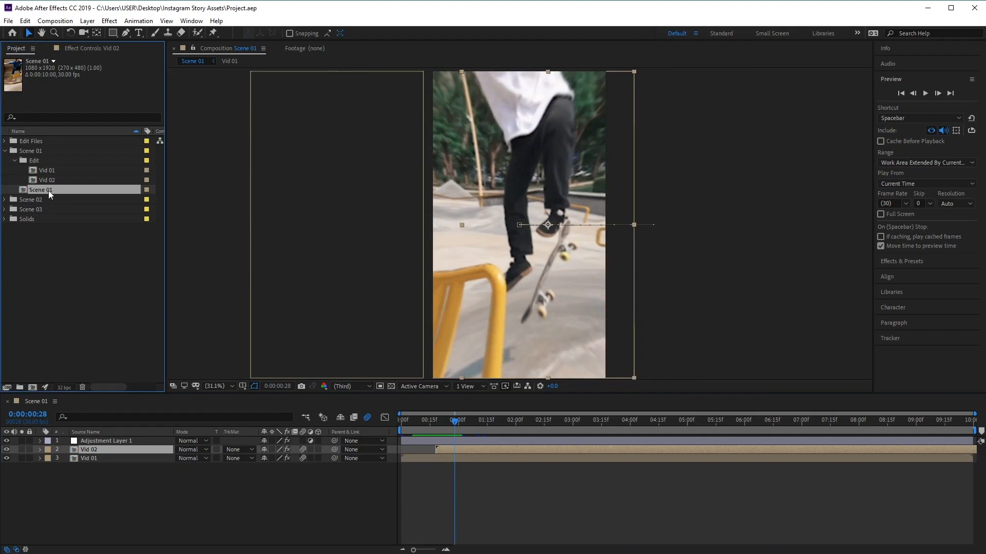
key("ctrl+d")
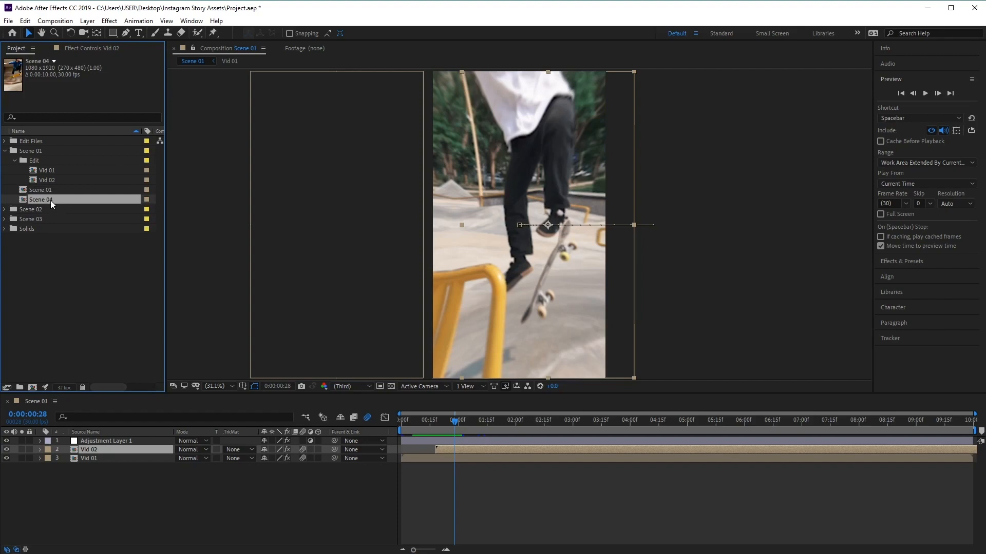
mouse_move(50, 200)
left_mouse_down()
mouse_move(44, 240)
mouse_move(34, 211)
left_mouse_up()
left_click(5, 151)
left_click(5, 161)
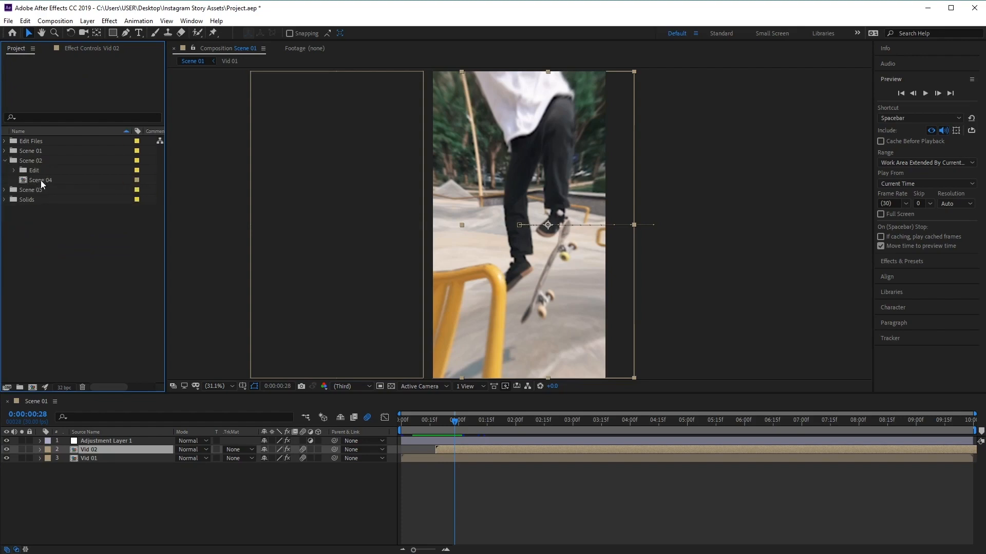
- Rename the duplicated composition in the Scene 02 folder to Scene 02 through its composition settings
left_click(41, 181)
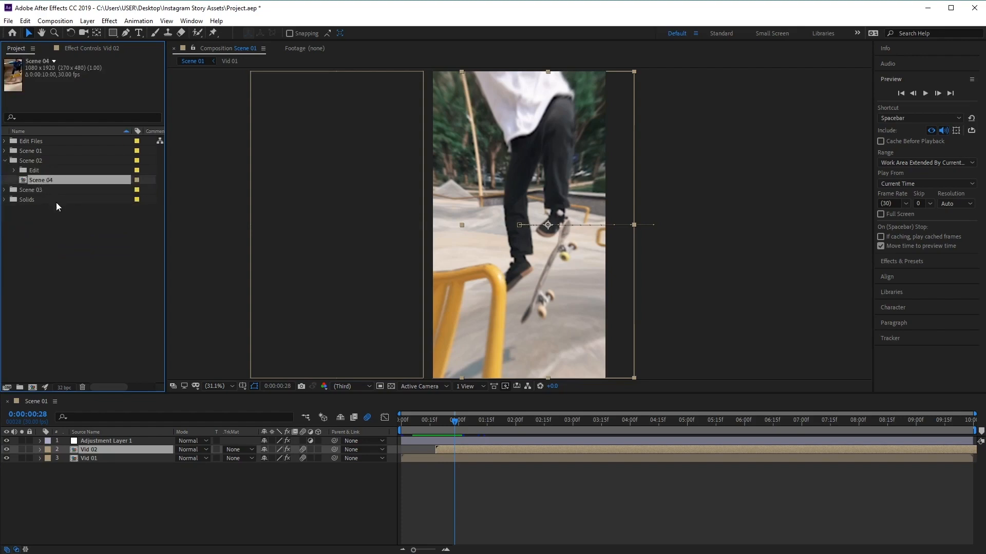
right_click(53, 180)
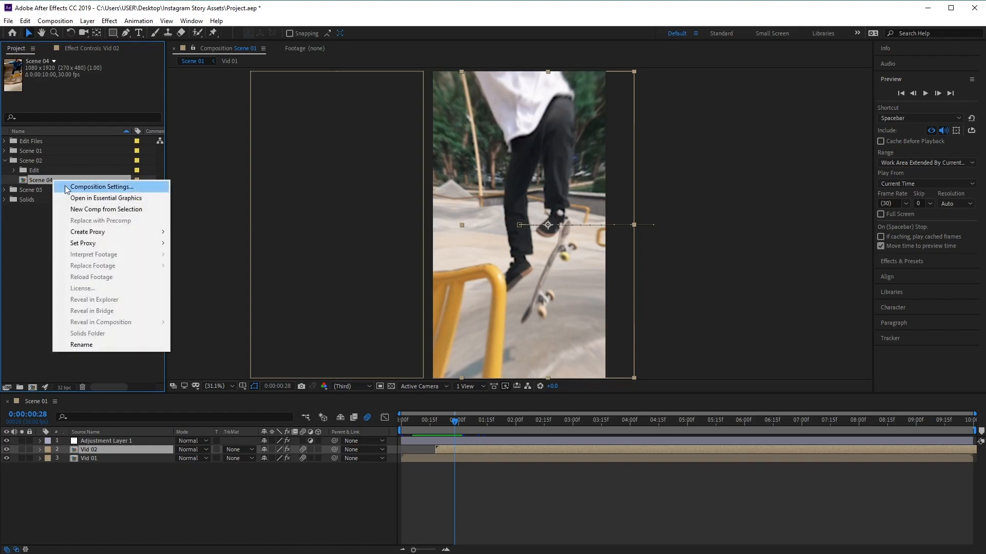
left_click(63, 187)
left_click(512, 131)
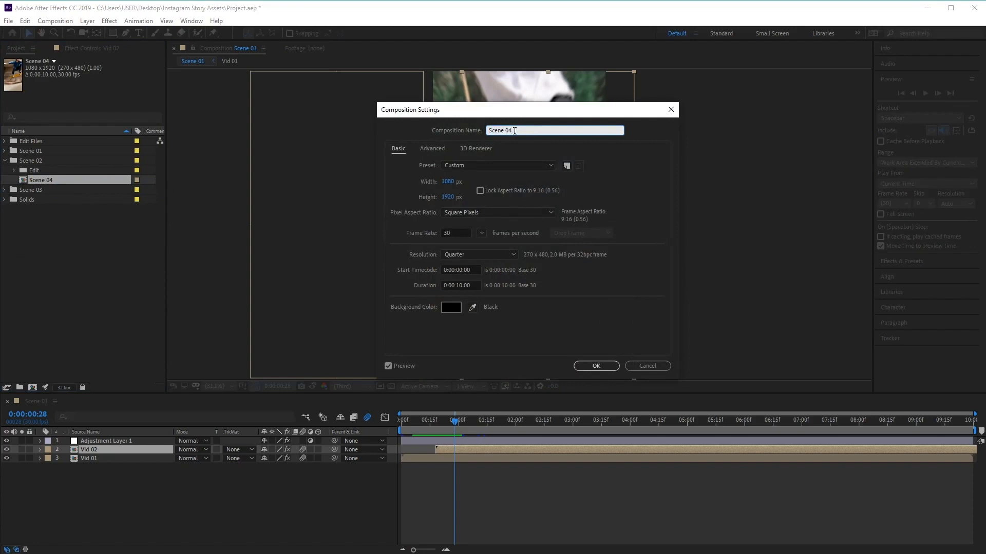
type("2")
left_click(595, 365)
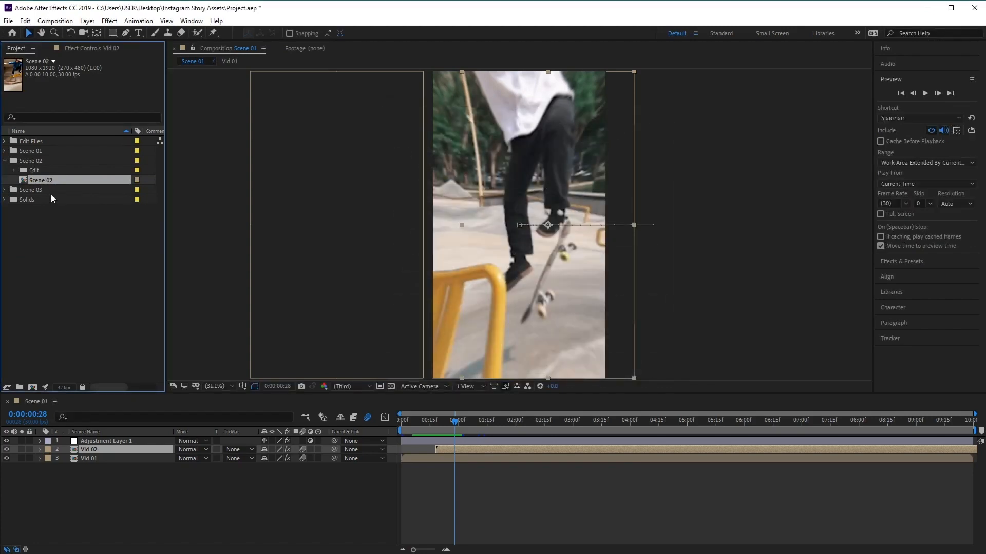
- Open the Scene 02 composition in the timeline and close the Scene 01 timeline
double_click(50, 179)
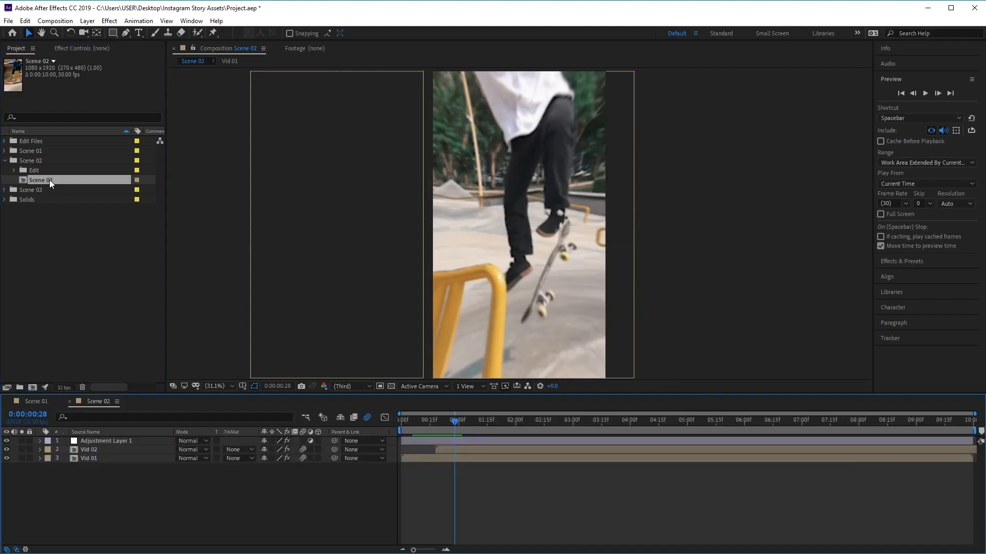
left_click(26, 401)
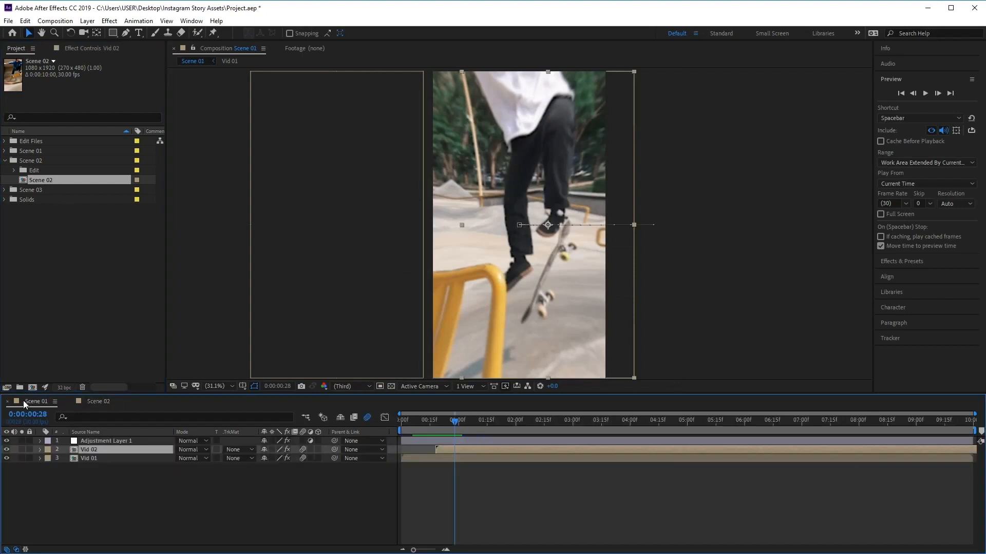
left_click(7, 402)
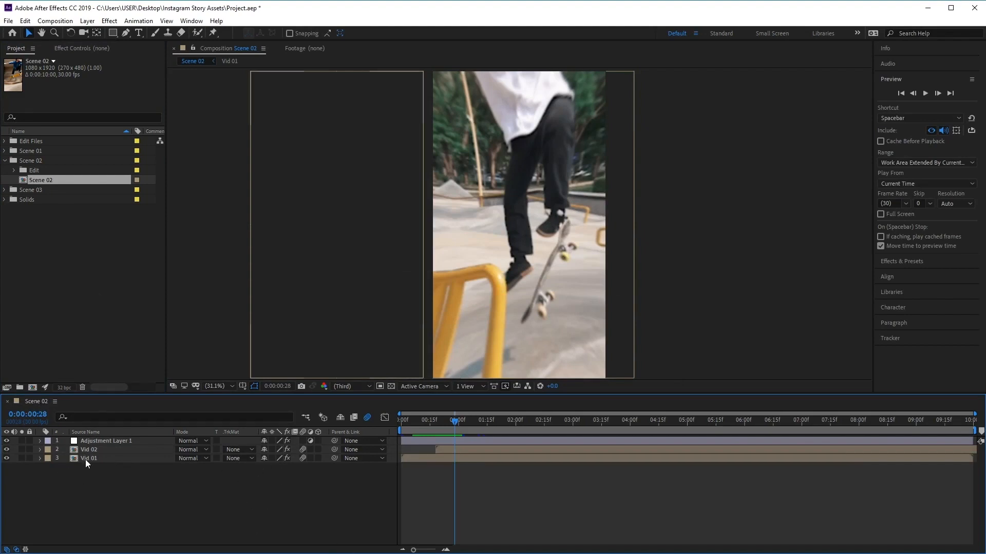
- Delete Adjustment Layer 1 and the Vid 01 layer from the Scene 02 composition
left_click(103, 442)
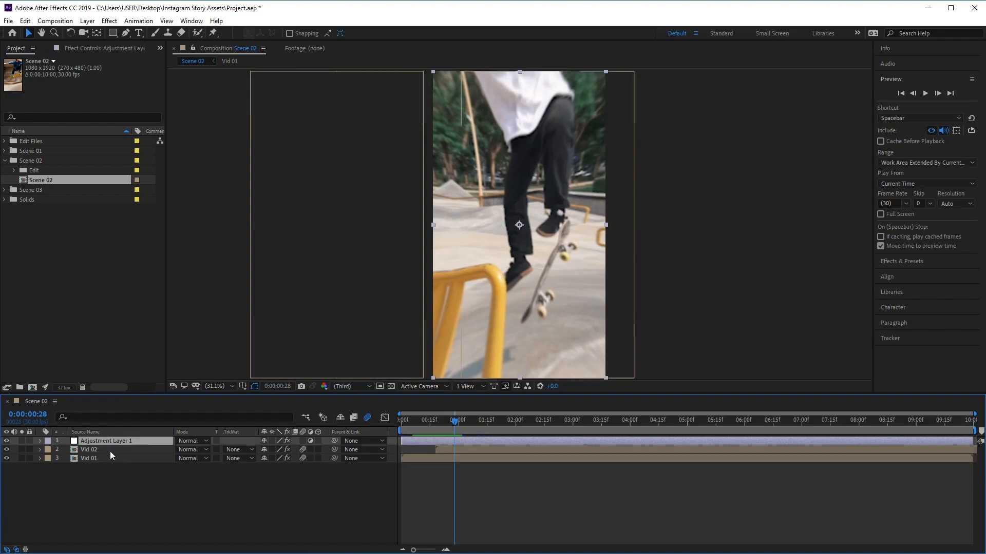
left_click(110, 451)
left_click(116, 441)
key("Delete")
left_click(112, 449)
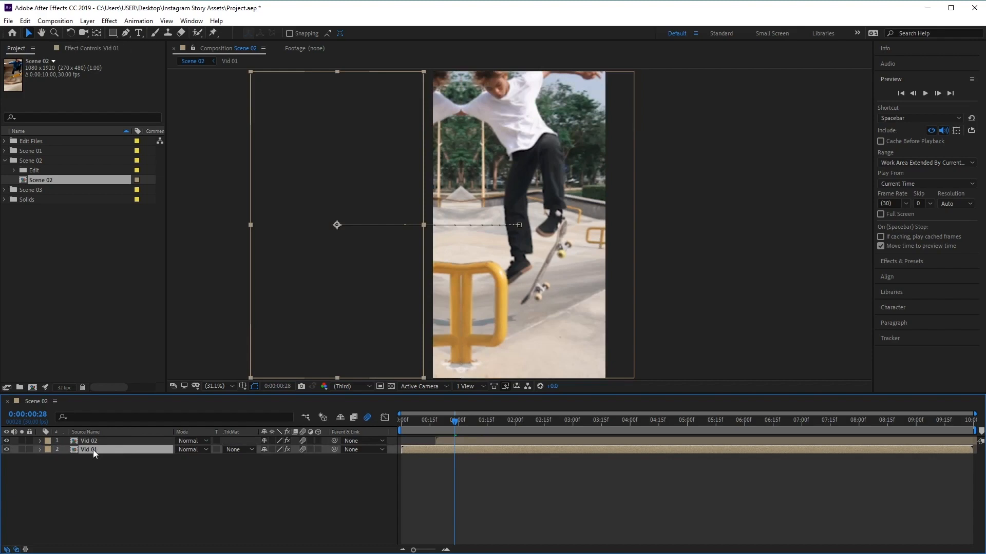
key("Delete")
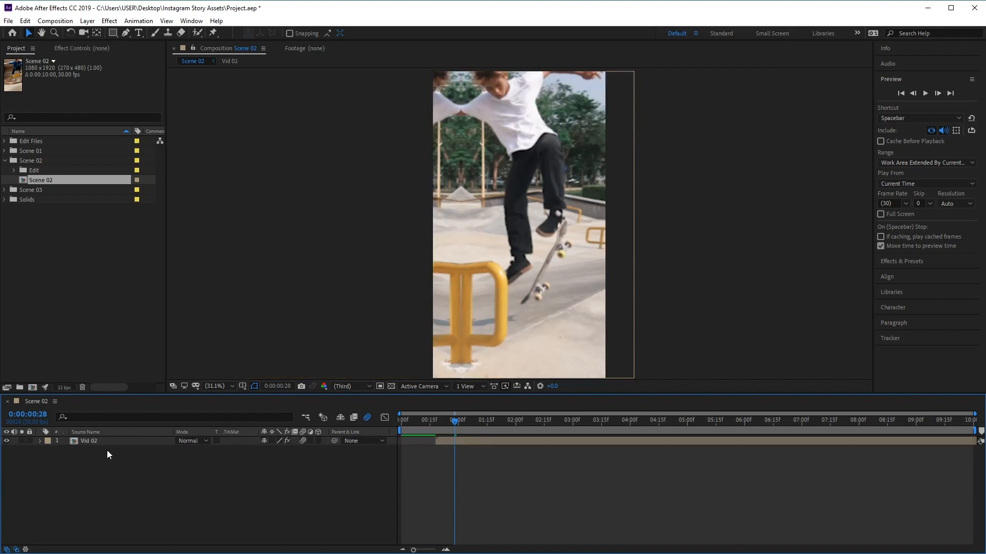
- Shift the Vid 02 layer earlier so its footage covers the composition's start, and play it from 0:00:00:00
left_click_drag(454, 426, 401, 434)
left_click_drag(544, 439, 448, 448)
mouse_move(403, 421)
left_mouse_down()
mouse_move(443, 423)
mouse_move(364, 421)
mouse_move(434, 433)
mouse_move(392, 432)
left_mouse_up()
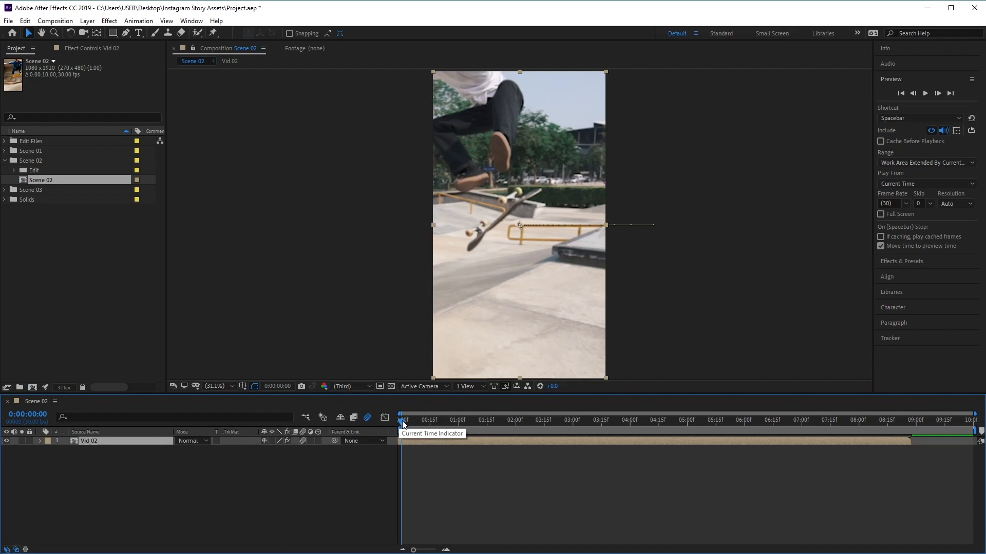
key("space")
- Make Vid 02 a 3D layer and set a Z Rotation keyframe of 0° at 0:00:01:15
left_click_drag(404, 424, 485, 426)
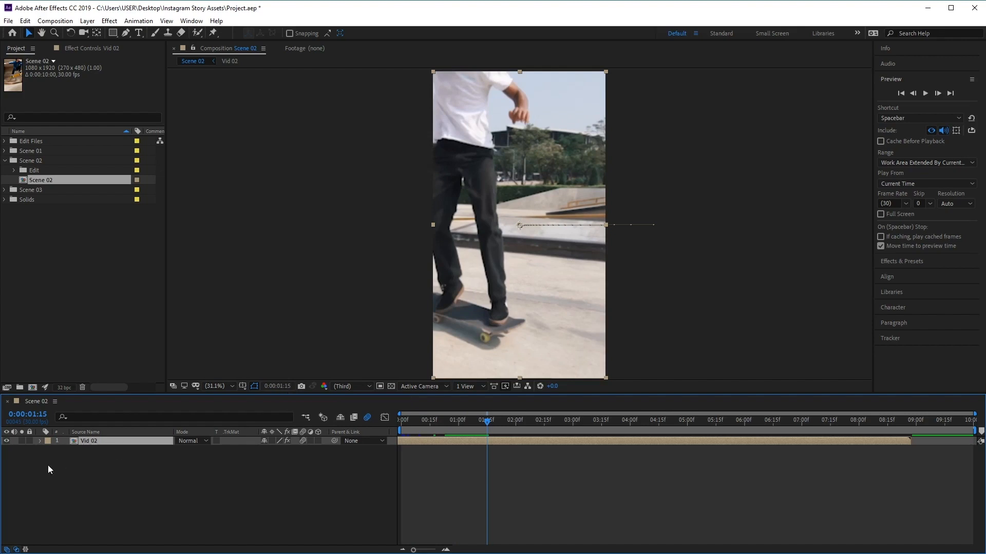
left_click(39, 441)
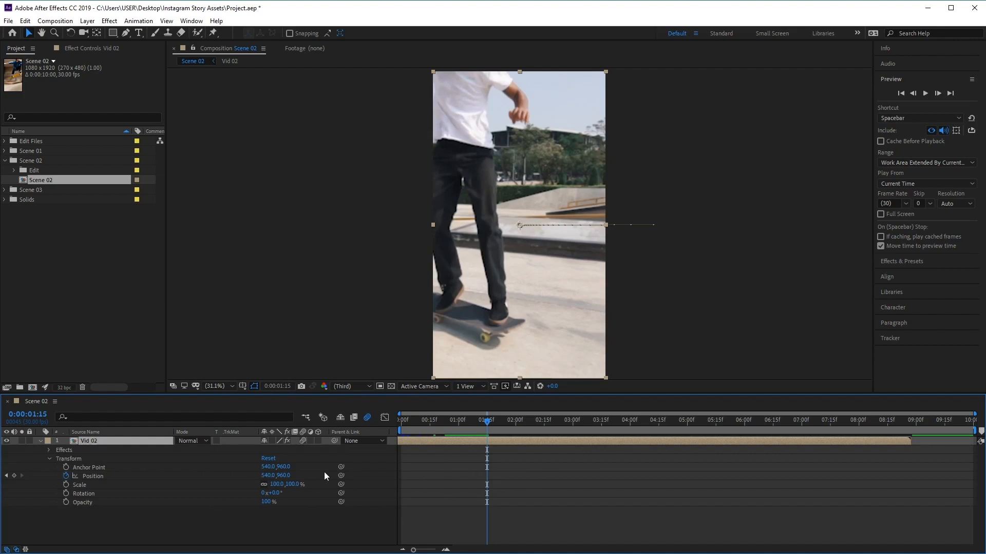
left_click(319, 441)
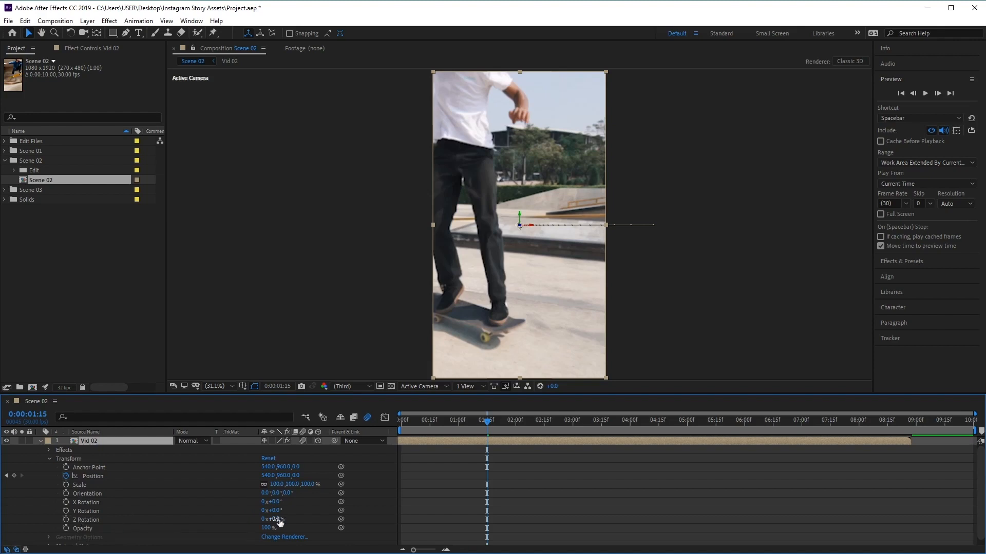
left_click(65, 519)
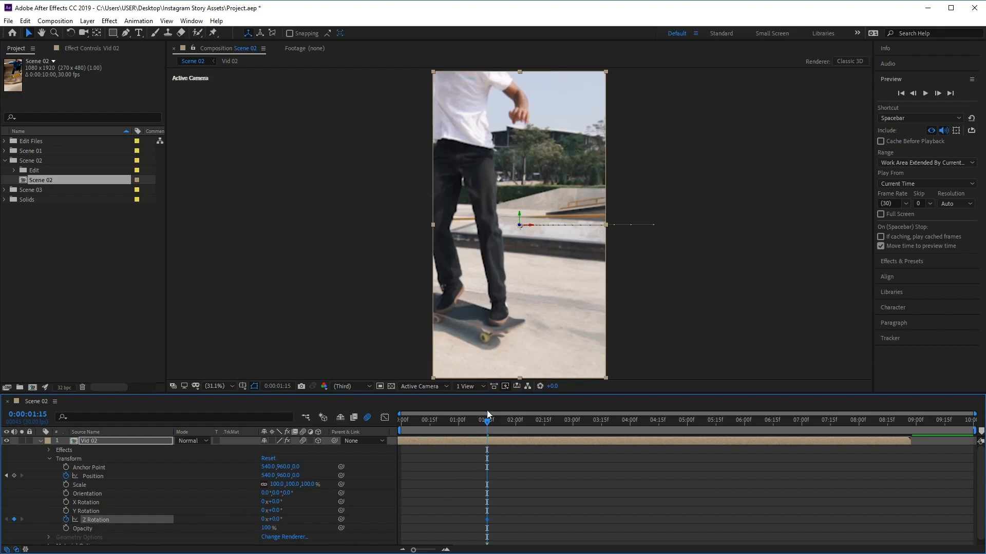
- Add a Z Rotation keyframe of 17° to Vid 02 at 0:00:02:06 and return the playhead to 0:00:01:15
left_click_drag(489, 423, 529, 427)
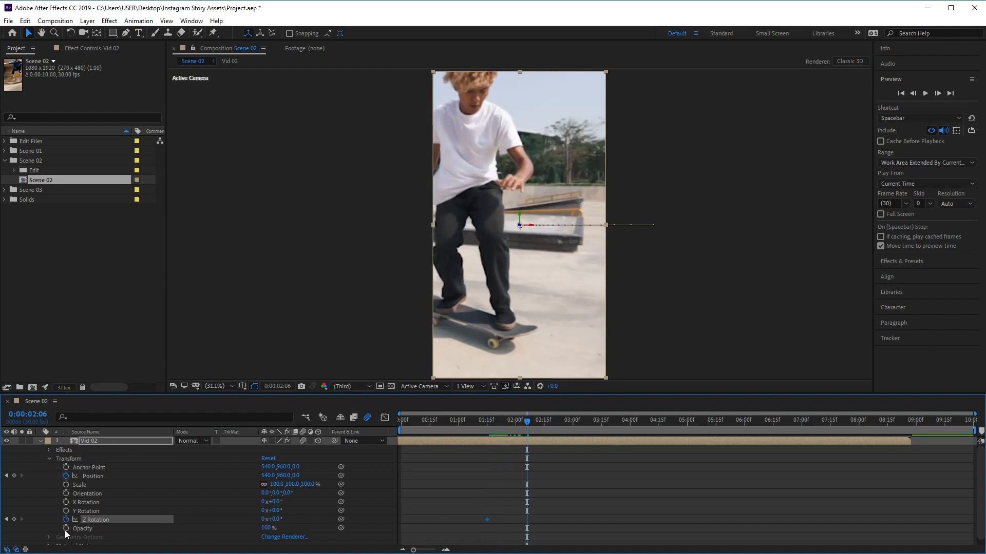
left_click(15, 519)
left_click(275, 519)
type("17")
key("Return")
left_click_drag(522, 425, 485, 433)
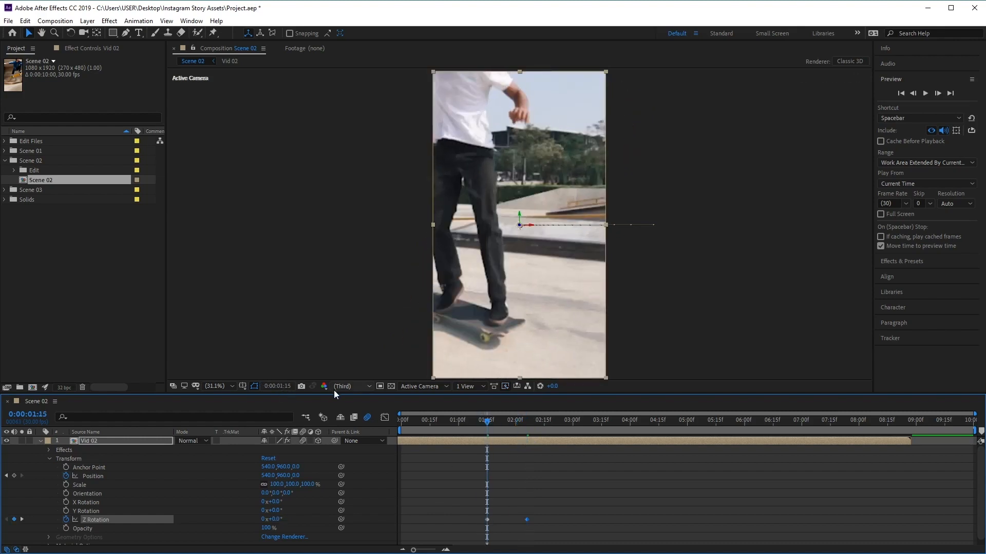
- Add a Position keyframe to Vid 02 at 0:00:01:15 and set its Z position to -1500 at 0:00:02:06
left_click(15, 477)
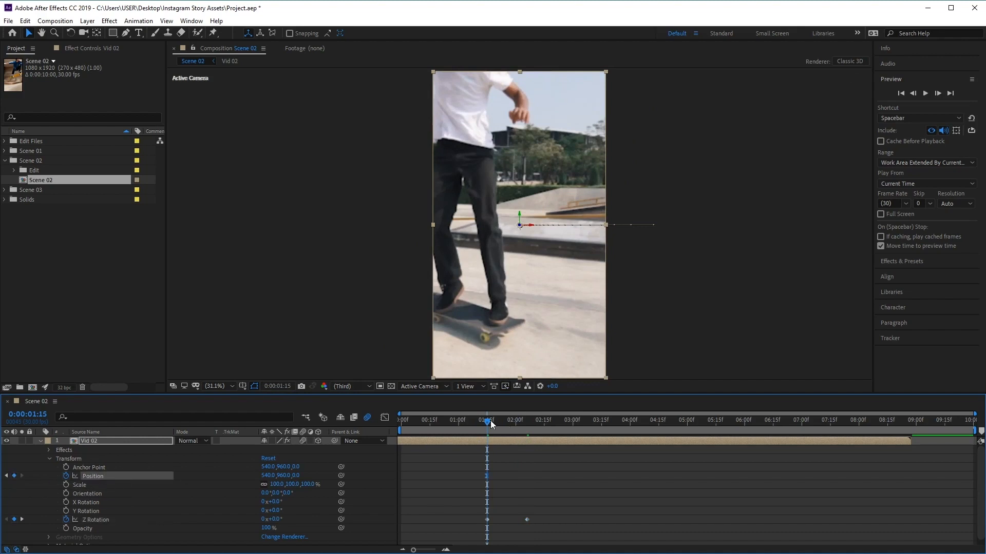
left_click_drag(488, 422, 528, 421)
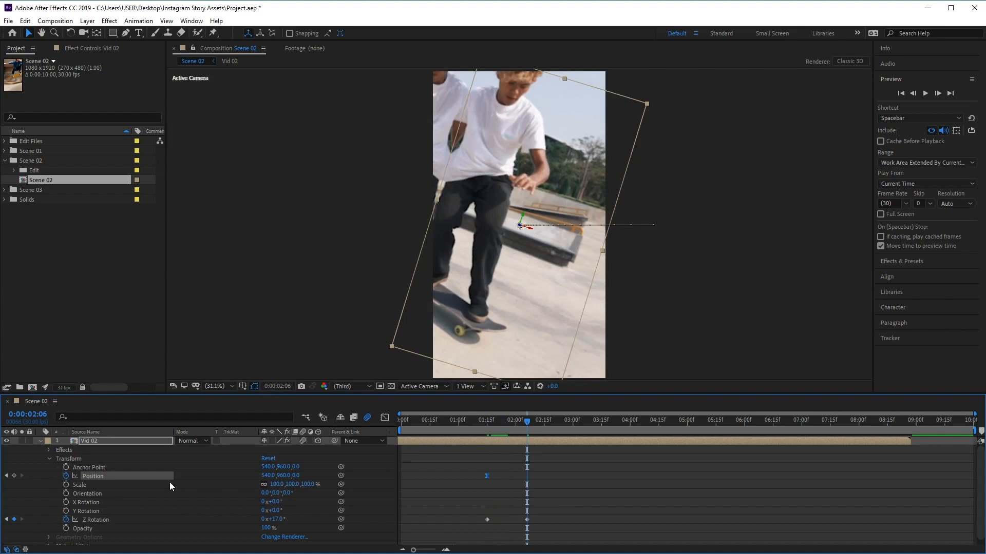
left_click(297, 476)
type("-15")
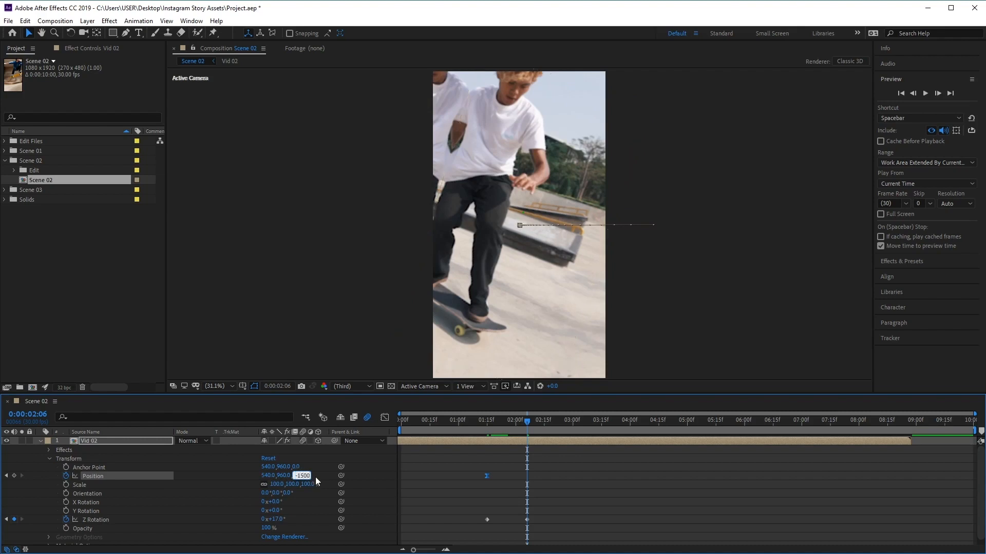
key("Return")
mouse_move(526, 433)
left_mouse_down()
mouse_move(487, 432)
mouse_move(528, 430)
left_mouse_up()
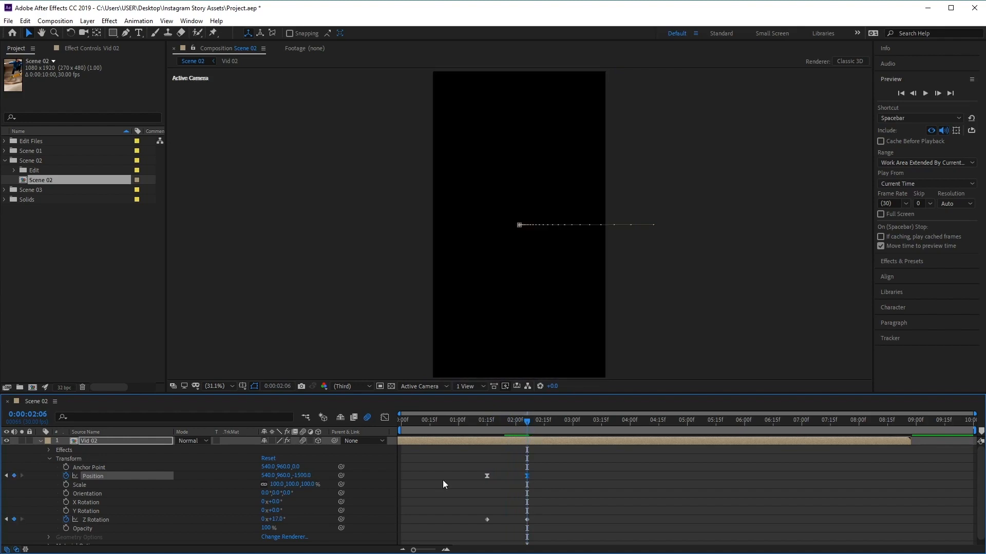
- Set Vid 02's Z position to -1400 at the 0:00:02:06 keyframe and scrub back to 0:00:01:15 to review the zoom
left_click_drag(303, 476, 130, 481)
left_click_drag(298, 476, 310, 476)
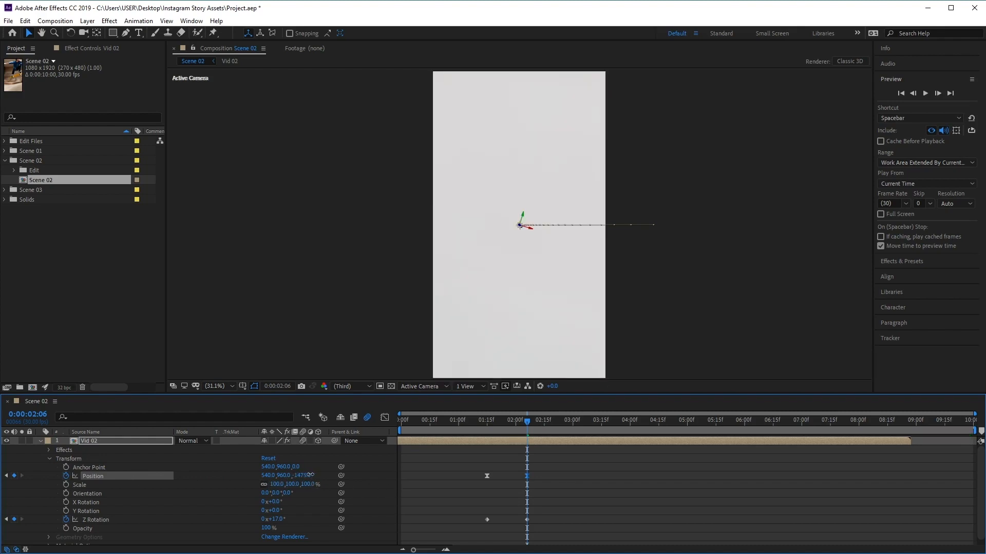
left_click(303, 475)
type("-1400")
key("Return")
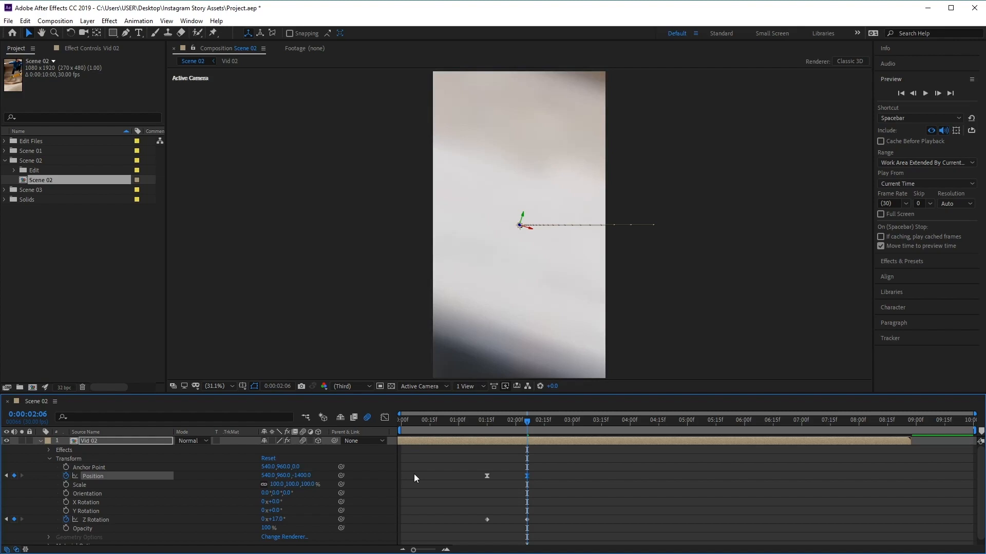
left_click(525, 421)
left_click_drag(526, 424, 485, 439)
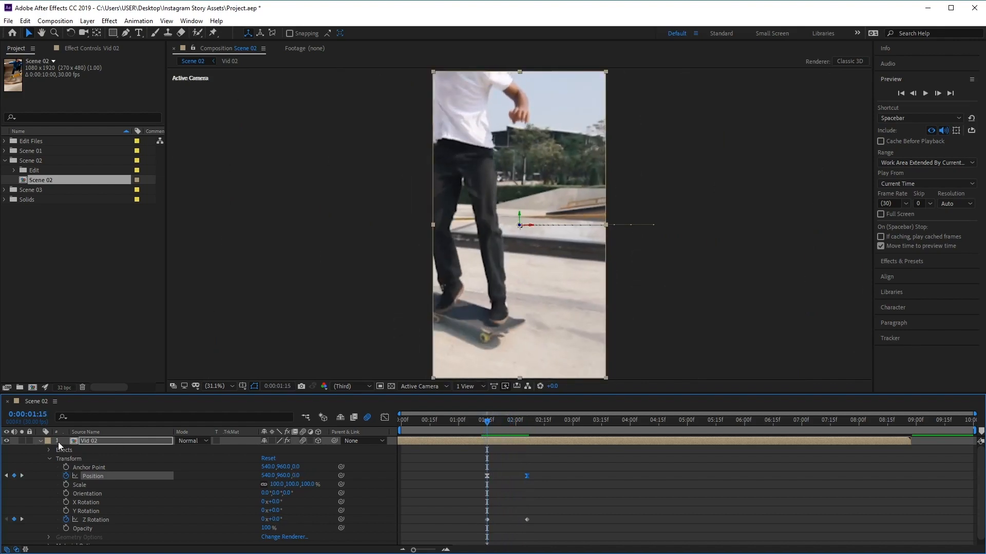
- Collapse Vid 02, add an adjustment layer above it and apply the Optics Compensation distortion effect to the new layer
left_click(40, 441)
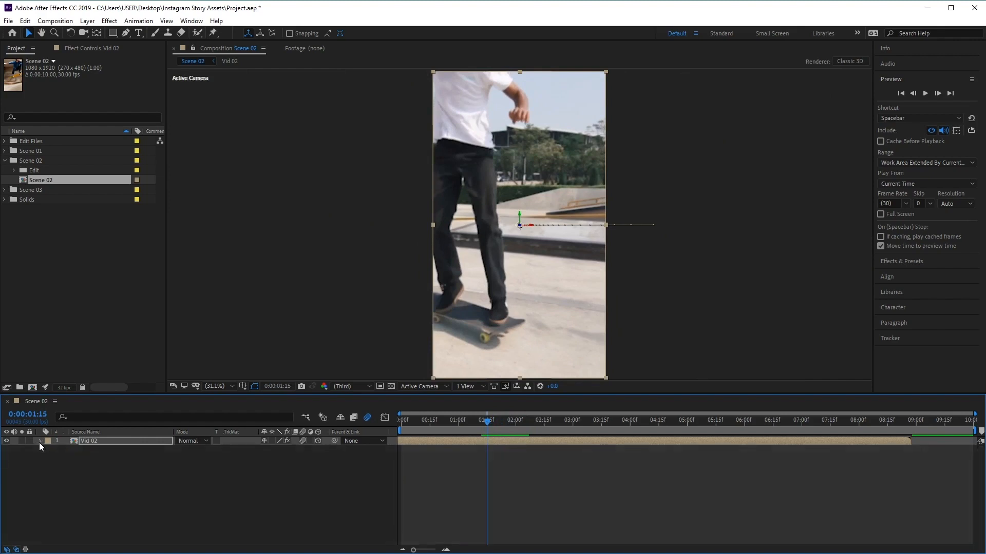
left_click(87, 21)
mouse_move(100, 33)
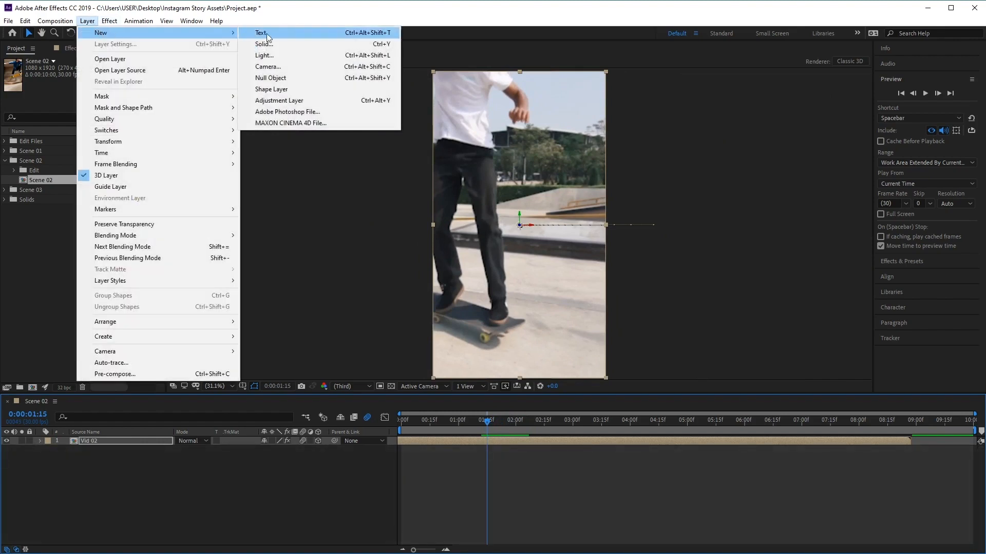
left_click(301, 99)
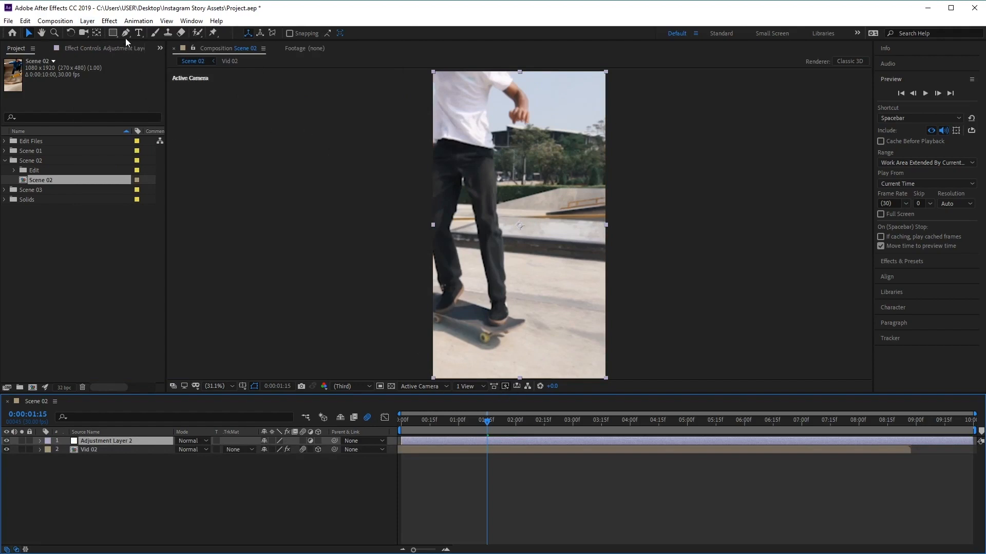
left_click(114, 22)
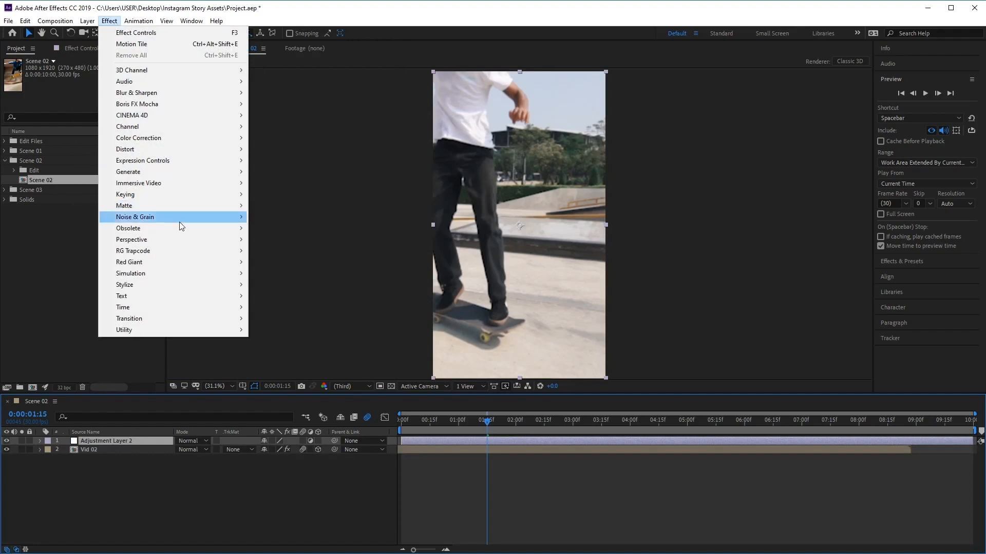
mouse_move(209, 149)
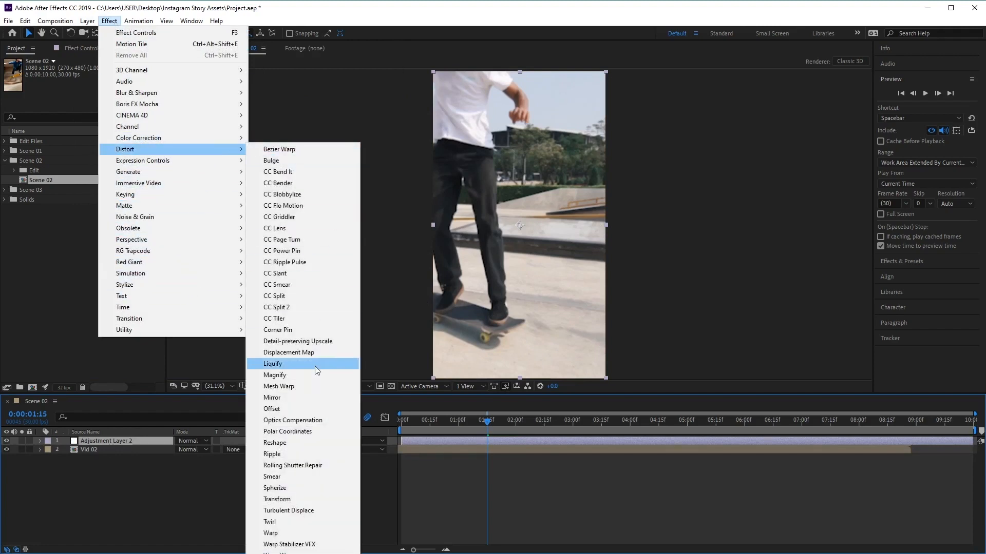
left_click(308, 420)
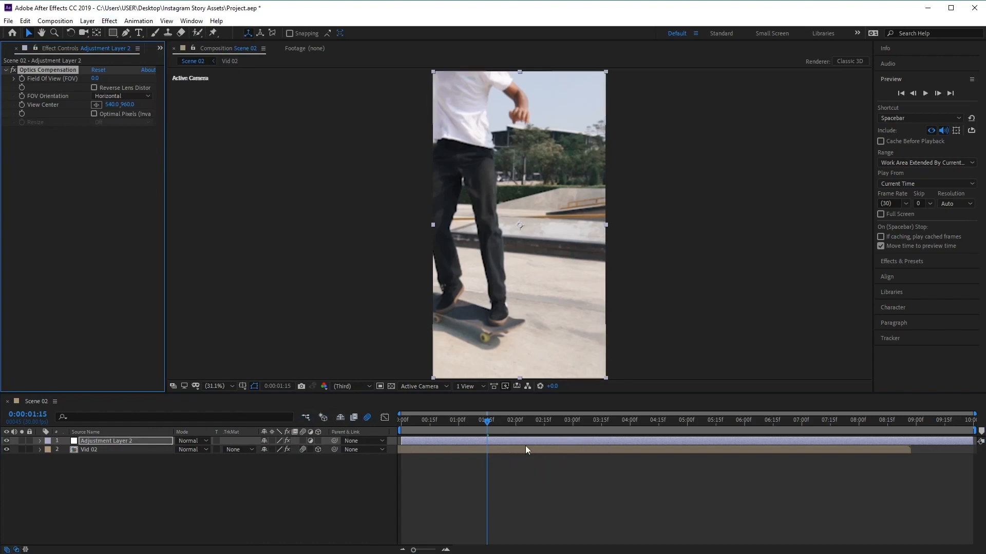
- Add the first Field Of View keyframe for the adjustment layer's Optics Compensation at 0:00:01:15
left_click(464, 425)
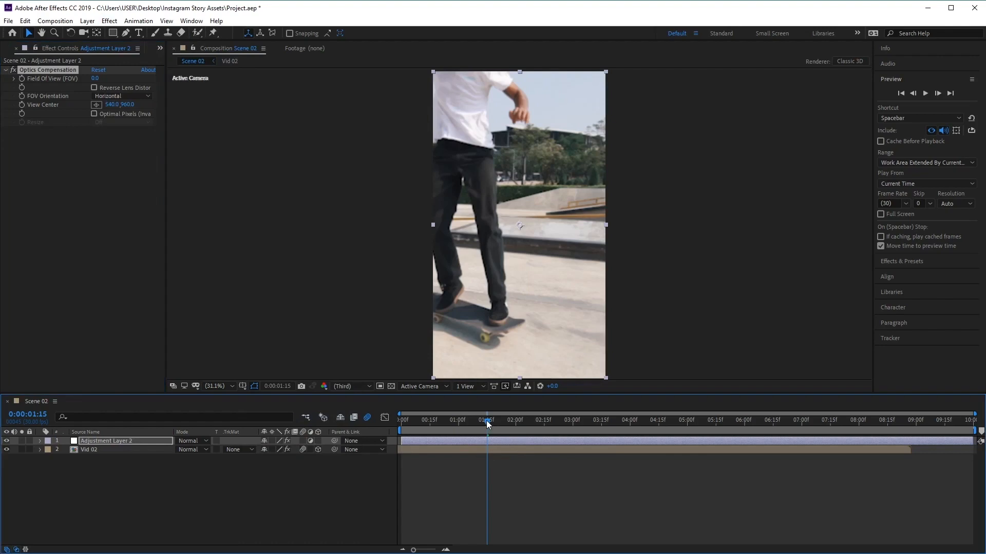
left_click_drag(458, 428, 486, 426)
left_click(41, 441)
left_click(48, 450)
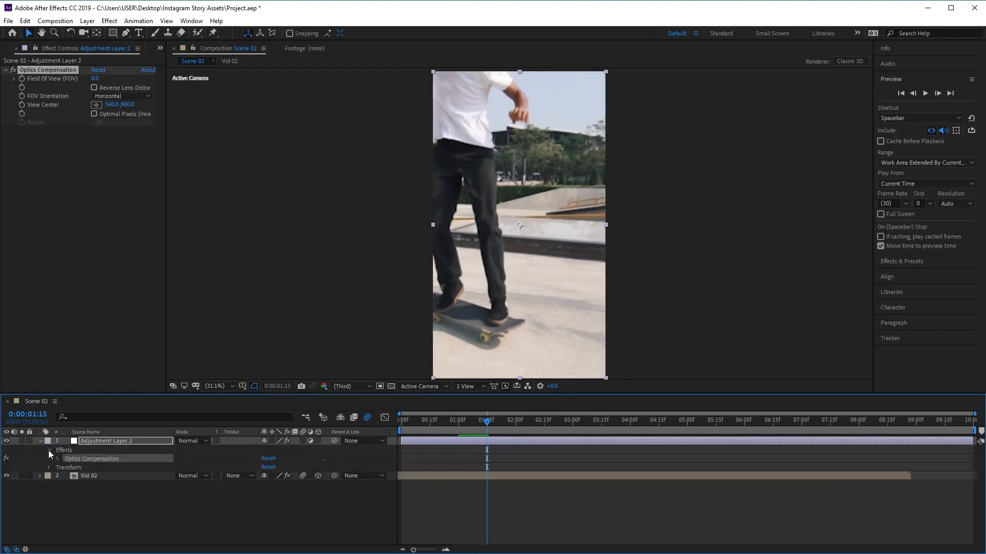
left_click(58, 458)
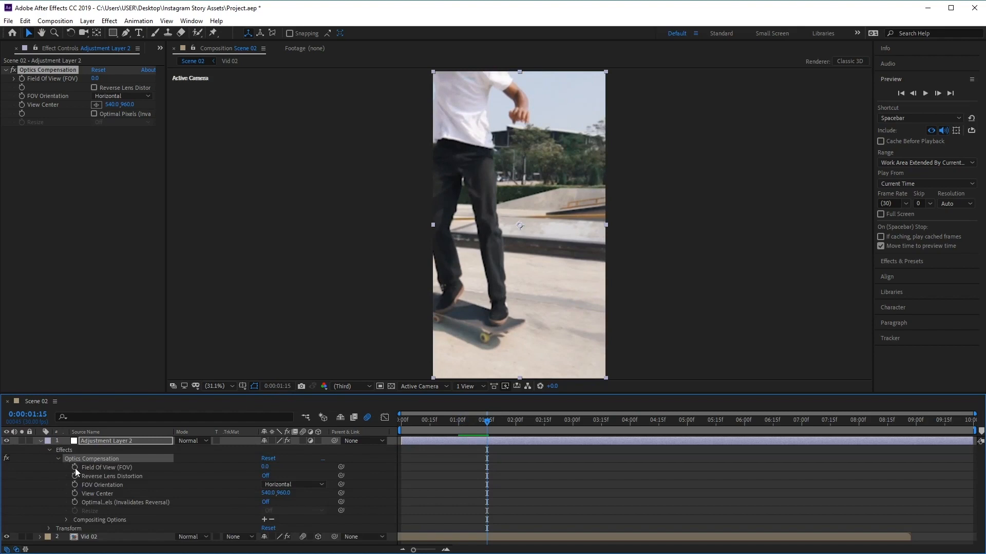
left_click(75, 467)
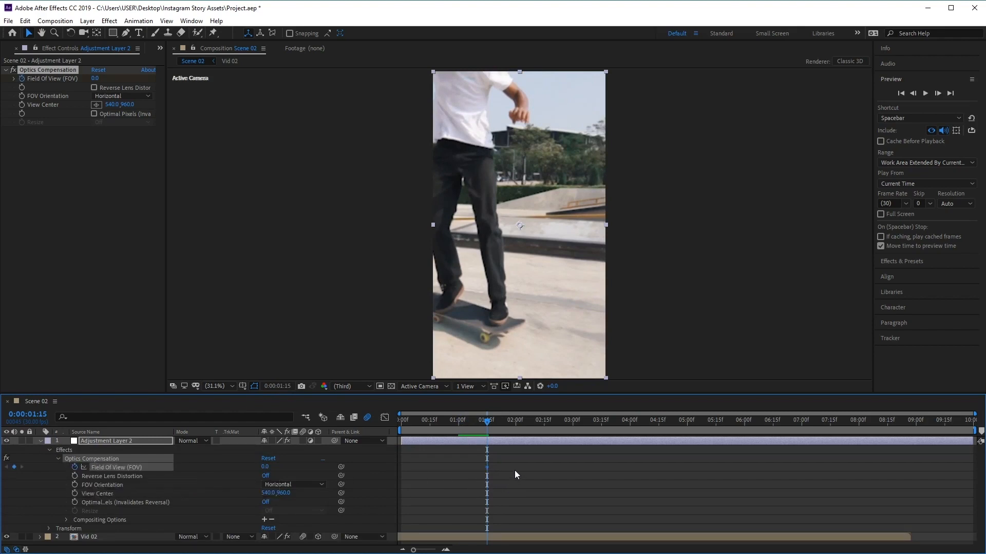
- Set the Field Of View to 100 at 0:00:02:06 and turn on Reverse Lens Distortion
left_click_drag(487, 422, 526, 427)
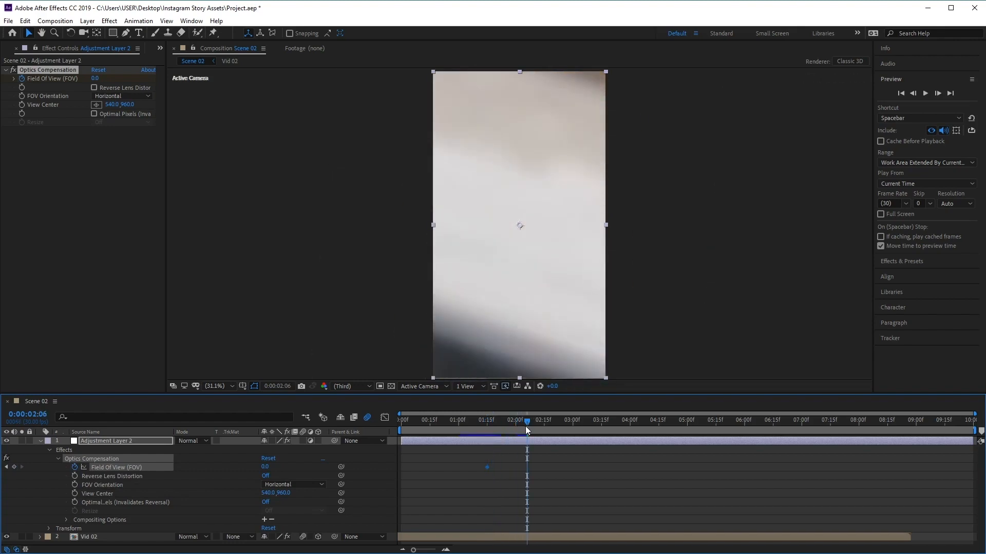
left_click(266, 467)
key("Return")
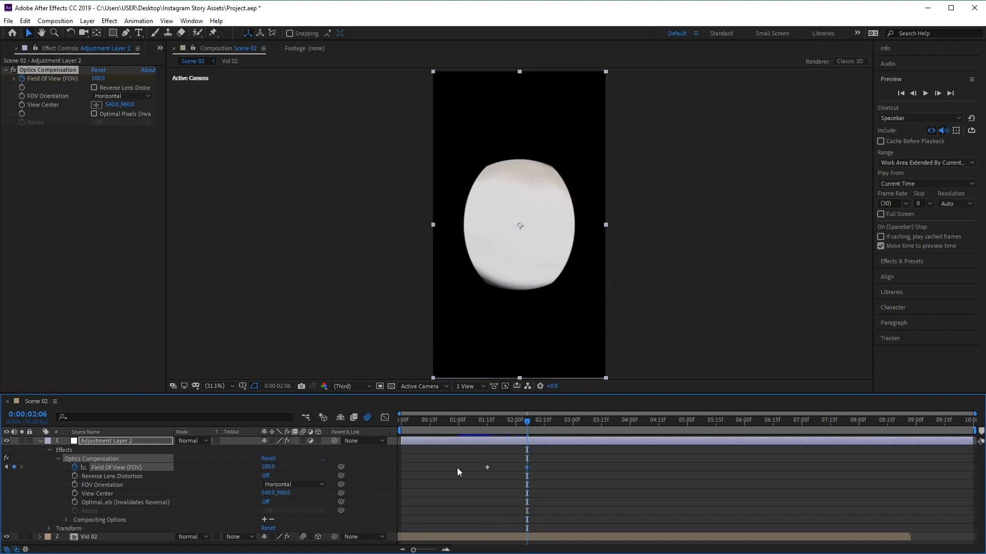
left_click(94, 88)
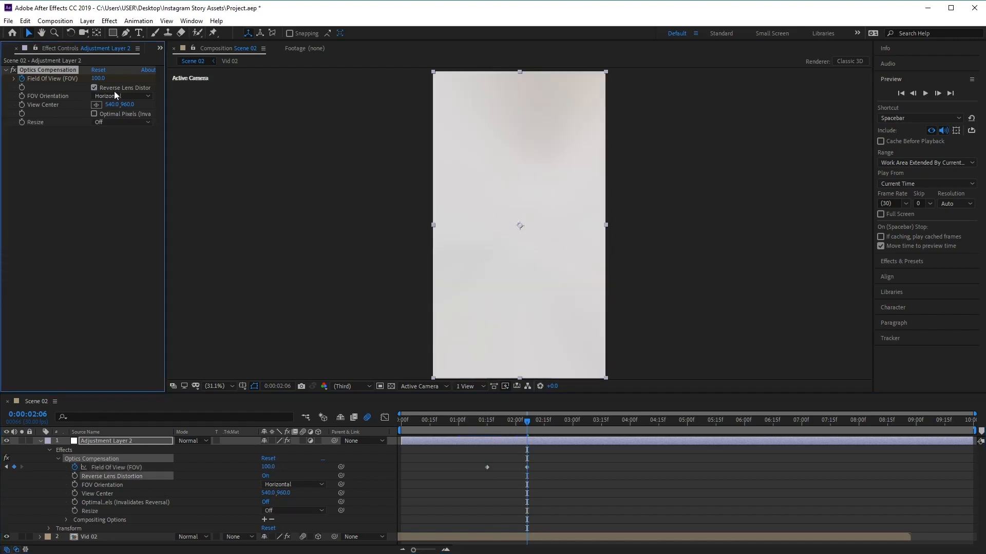
- Set the Optics Compensation Field Of View back to 0 at 0:00:03:01
left_click_drag(522, 422, 575, 430)
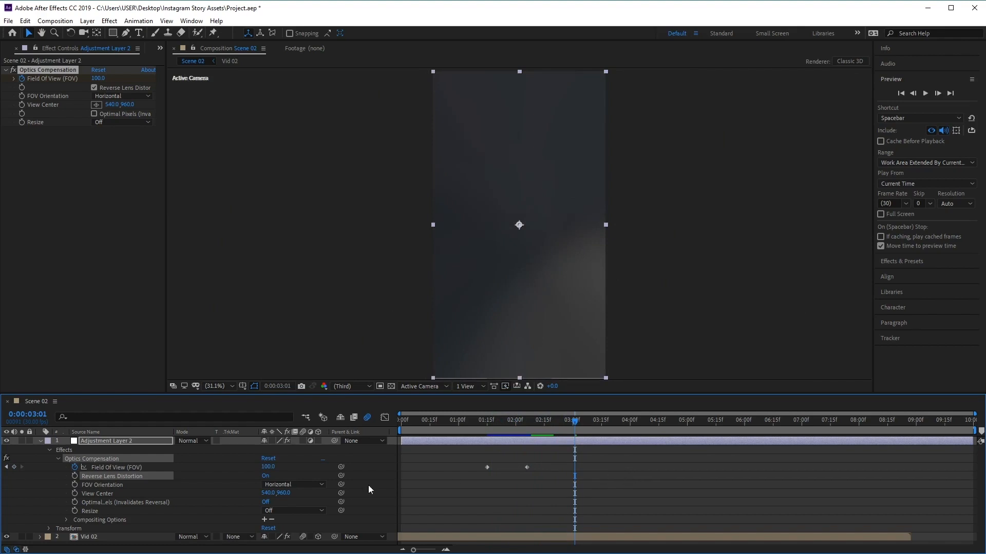
left_click(271, 468)
type("0")
key("Return")
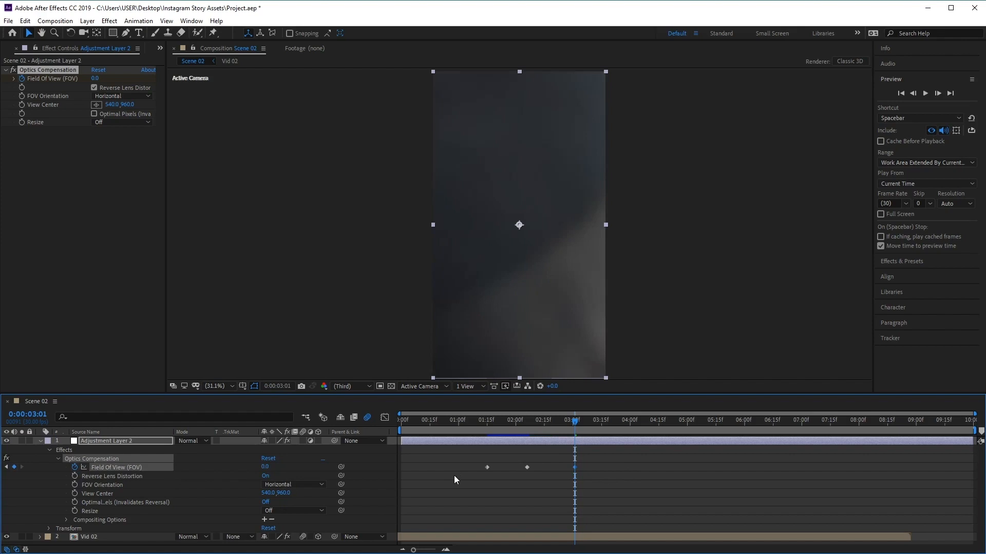
- Apply Easy Ease to all three Field Of View keyframes on the adjustment layer
left_click_drag(594, 463, 484, 469)
left_click_drag(648, 400, 642, 267)
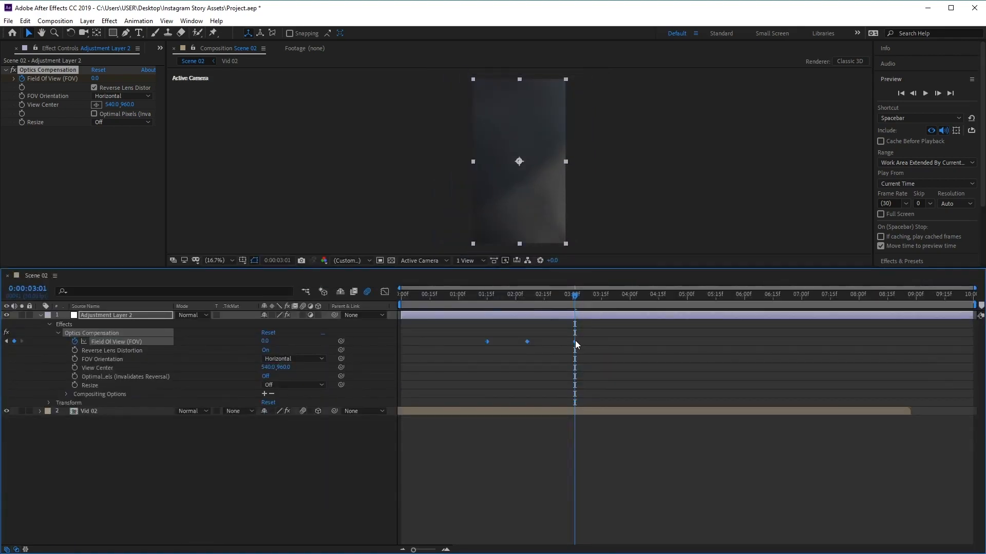
right_click(575, 342)
mouse_move(633, 469)
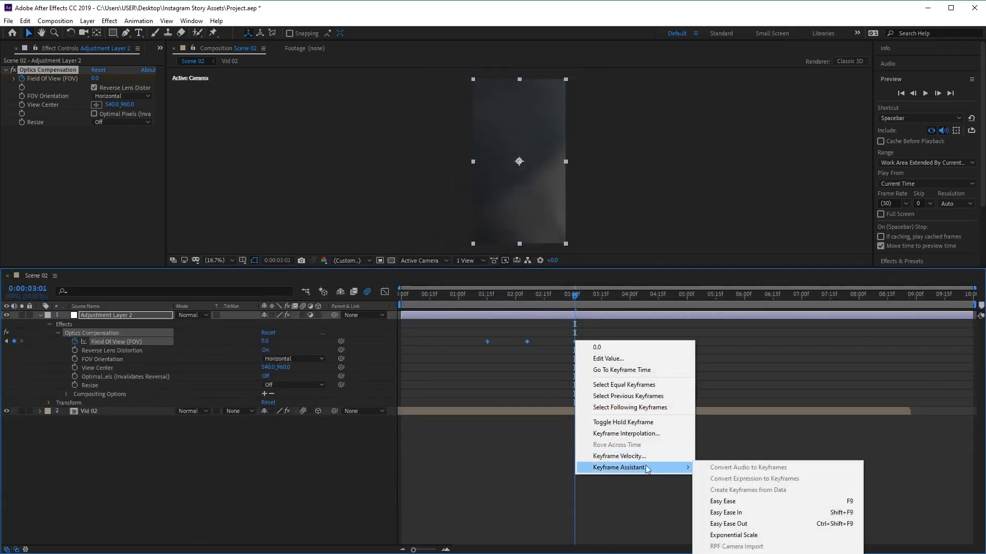
left_click(746, 501)
left_click_drag(764, 268, 761, 380)
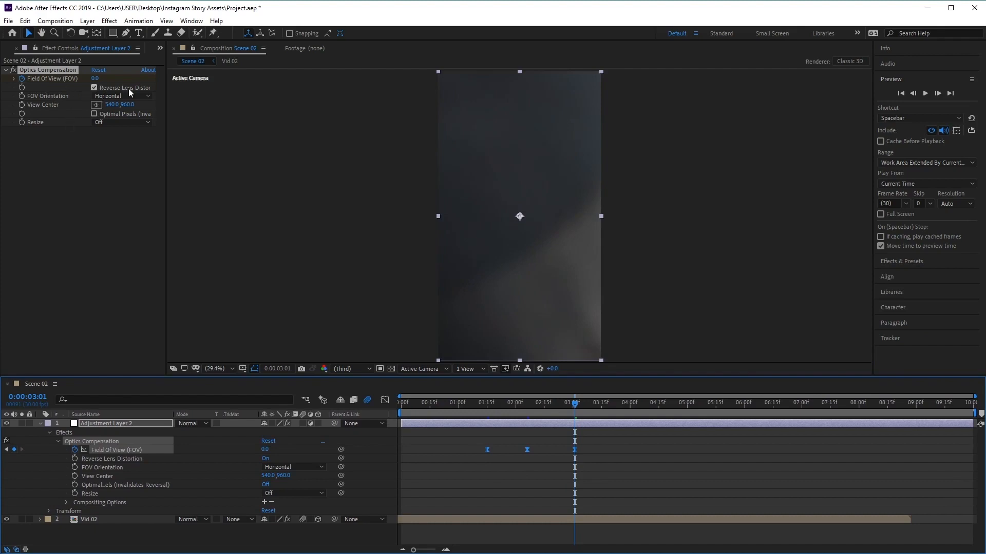
- Change the Optics Compensation FOV Orientation to Vertical and scrub through the transition to review it
left_click(118, 97)
left_click(100, 97)
left_click(107, 96)
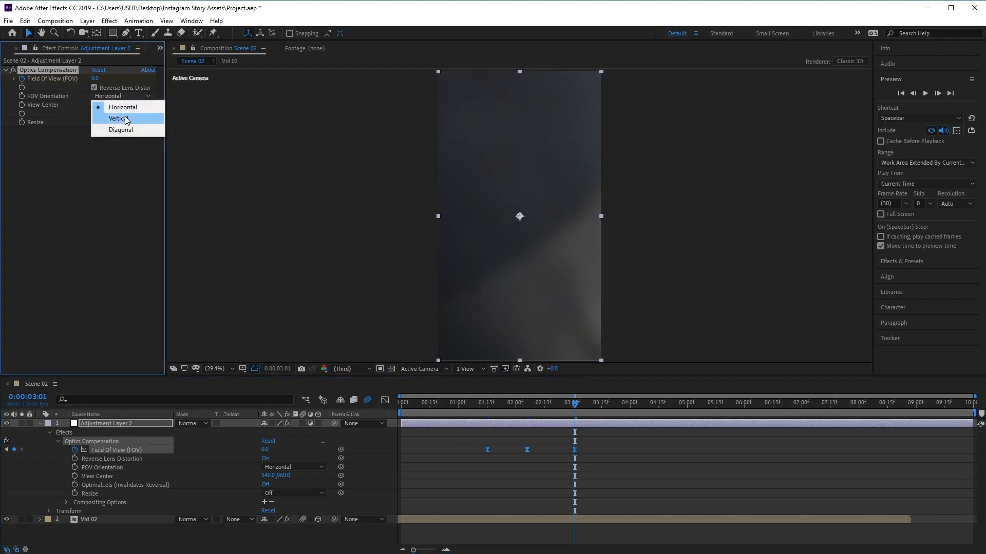
left_click(126, 119)
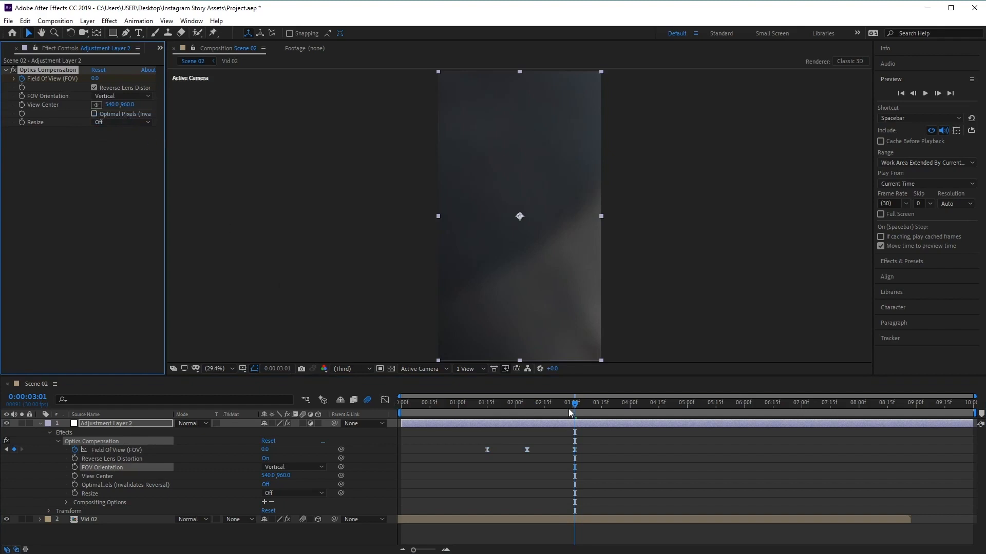
left_click_drag(574, 403, 491, 421)
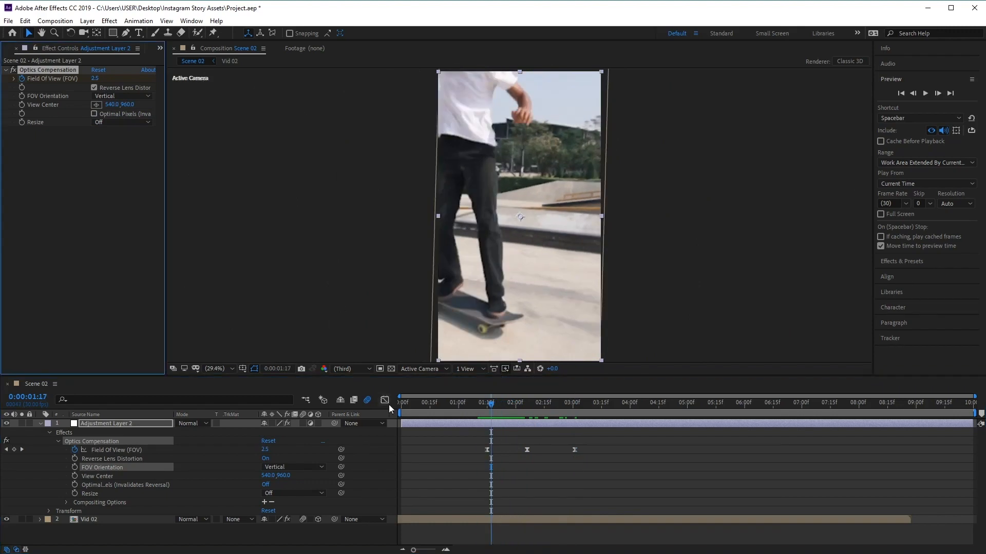
- Add skateboard-grinding-on-halfpipe-GYE5W2Q.mp4 from the Edit Files folder to Scene 02, between the adjustment layer and Vid 02
left_click(160, 48)
left_click(181, 62)
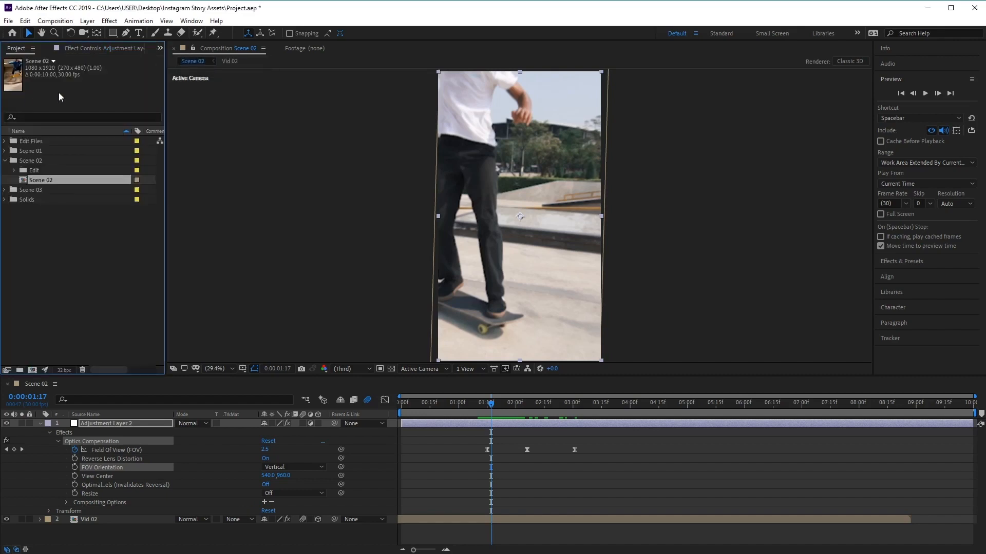
left_click(27, 140)
left_click(5, 141)
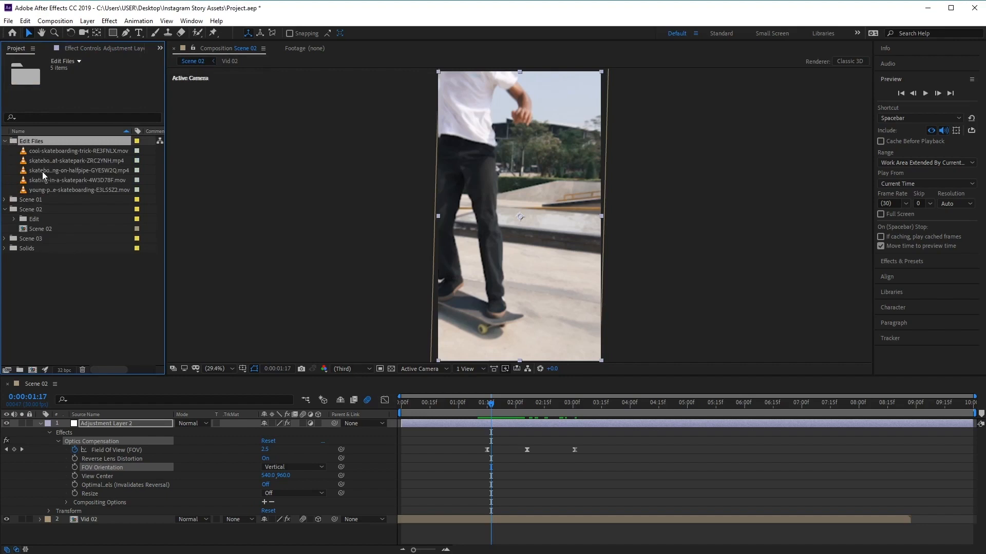
left_click(41, 171)
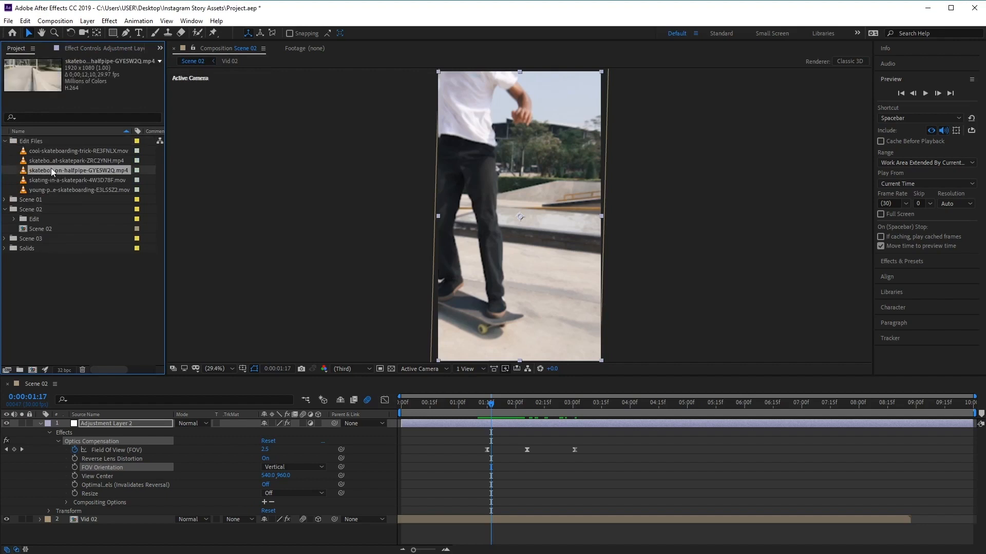
left_click_drag(51, 169, 148, 476)
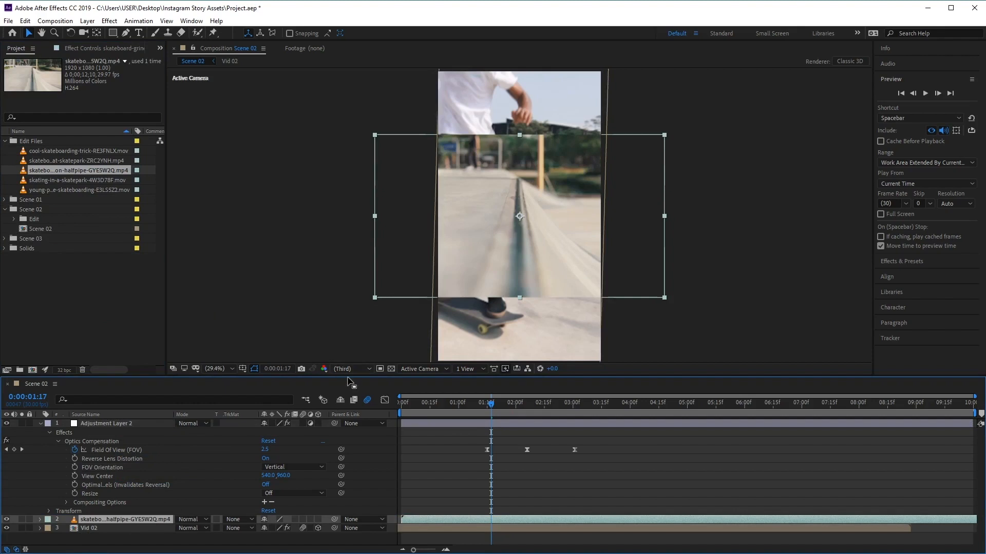
- Pre-compose the halfpipe clip layer in Scene 02 as Vid 03, moving all attributes into the new composition
left_click_drag(353, 375, 358, 226)
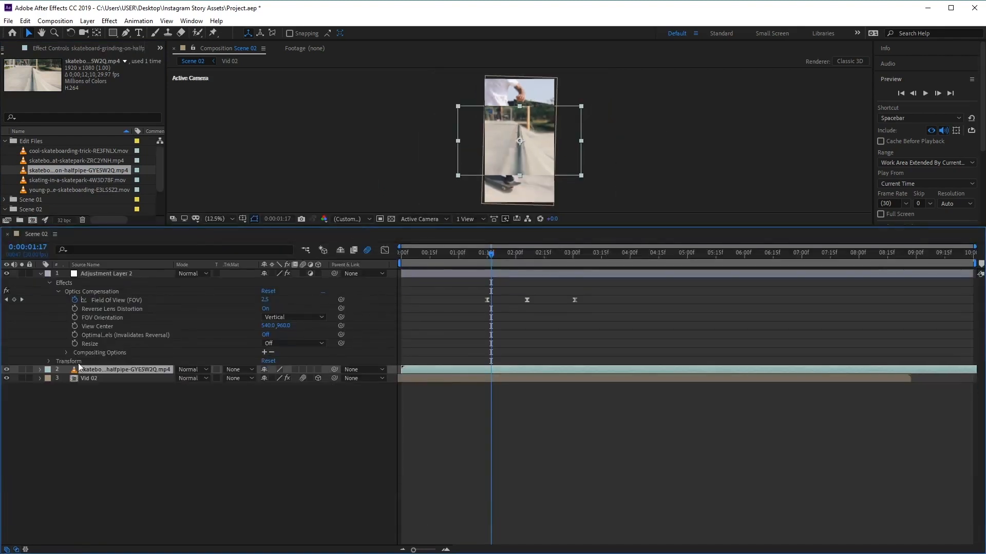
right_click(105, 369)
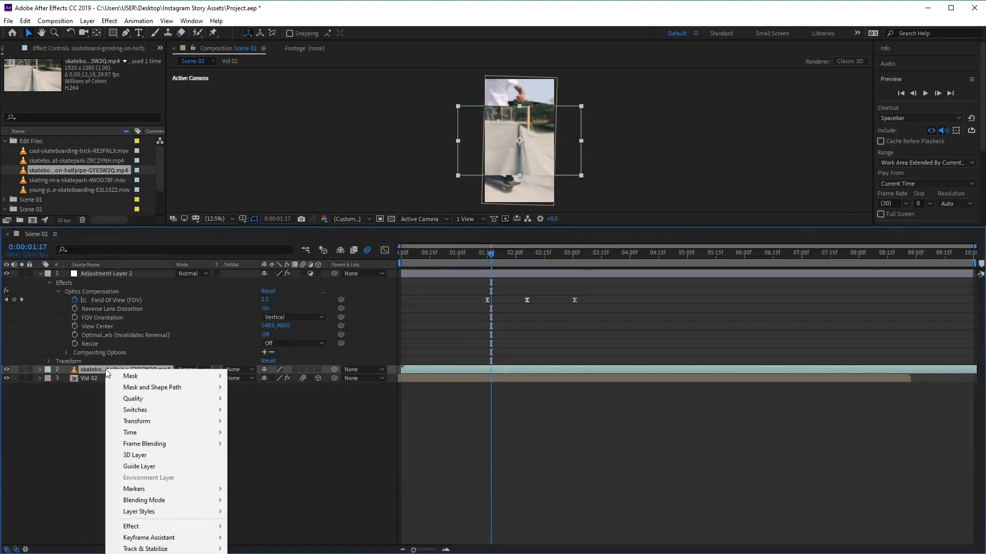
left_click(343, 225)
left_click_drag(344, 226, 347, 143)
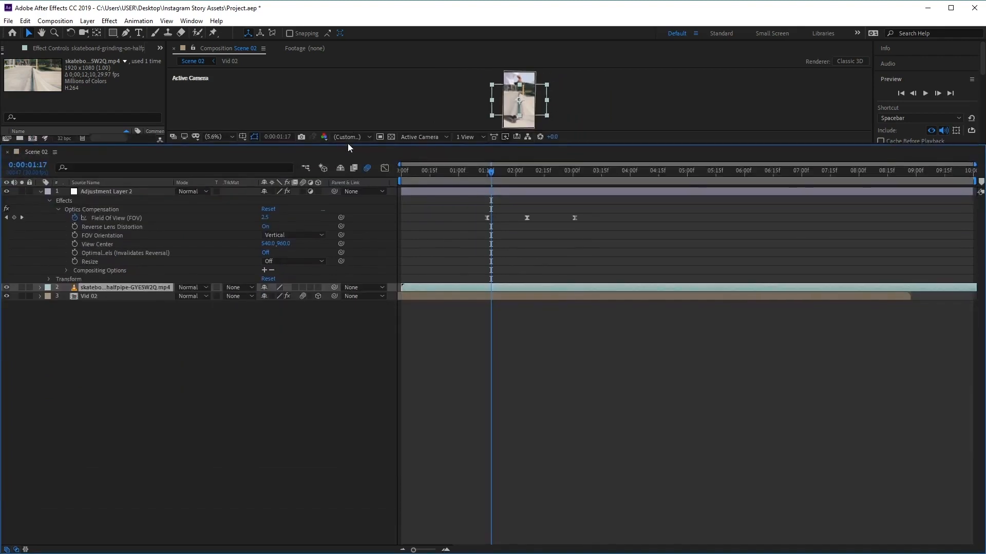
right_click(139, 286)
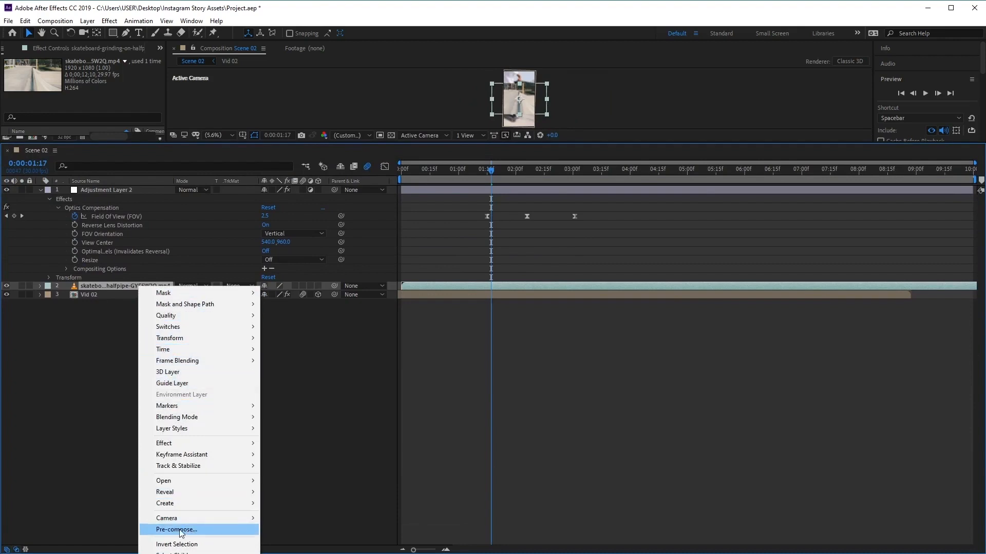
left_click(196, 534)
left_click(544, 283)
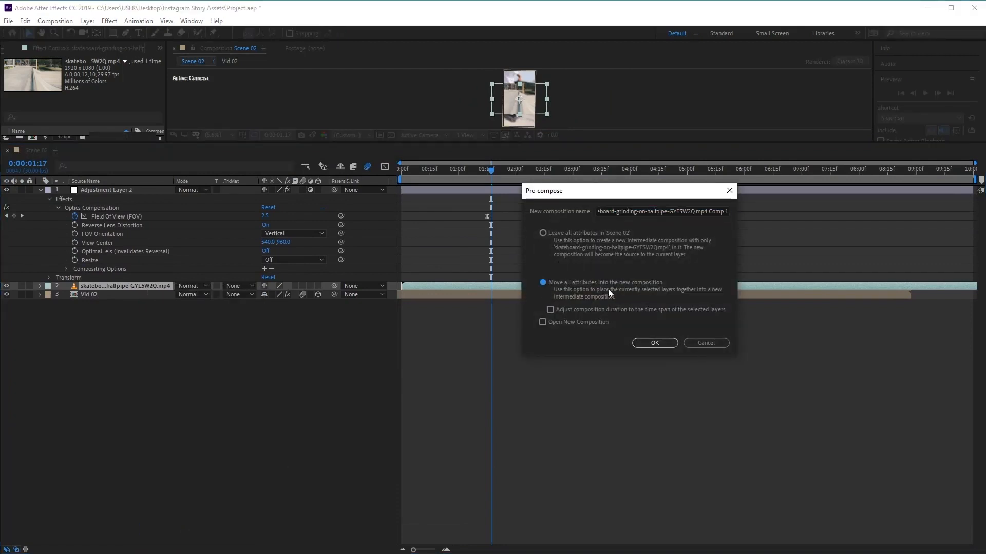
left_click(690, 211)
triple_click(722, 212)
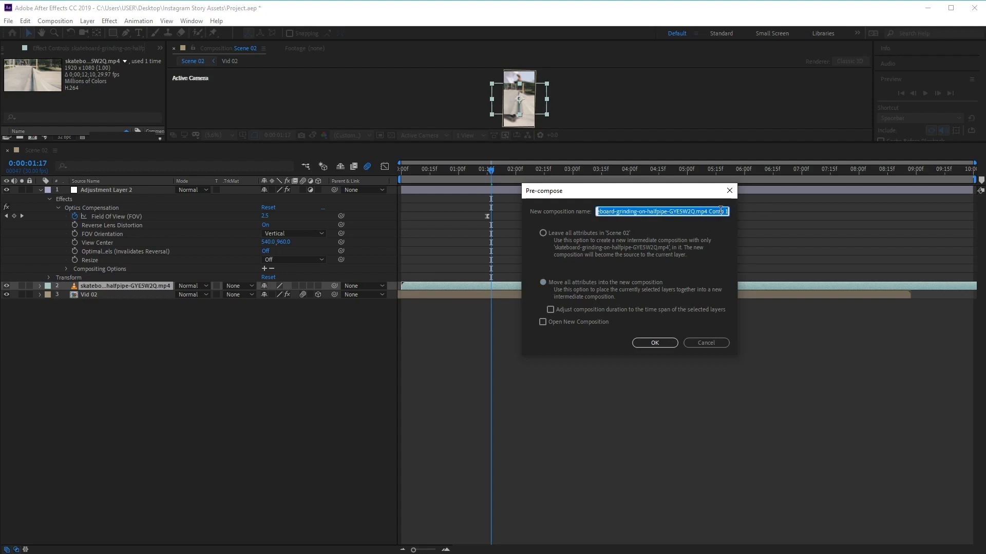
type("Vid")
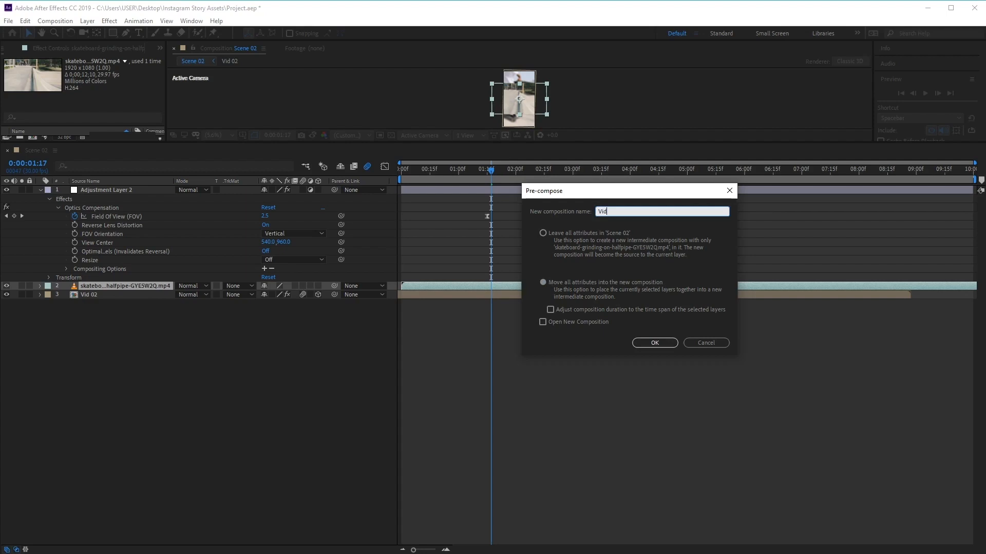
key("Return")
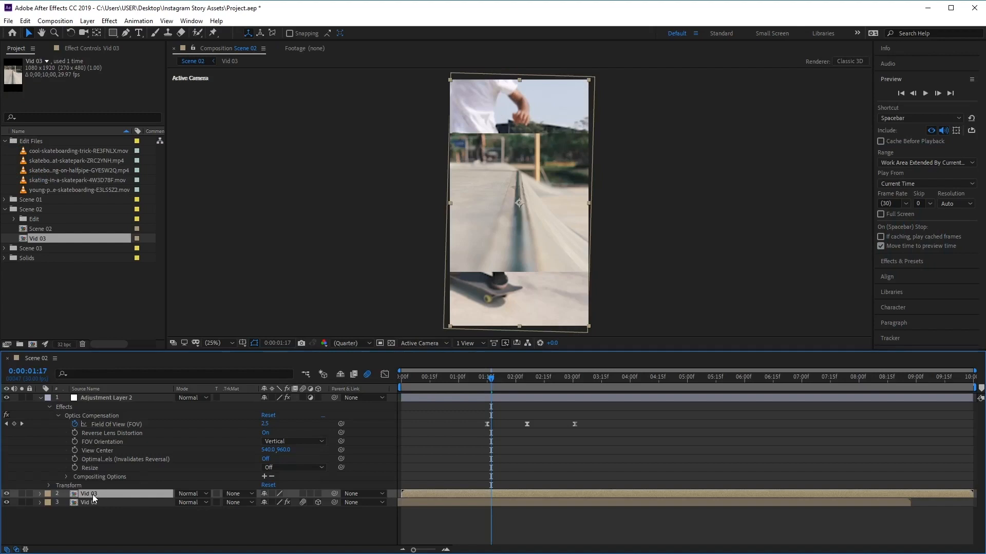
- Open the Vid 03 composition and scale the halfpipe clip to 183% so it fills the vertical frame
double_click(93, 495)
left_click(84, 396)
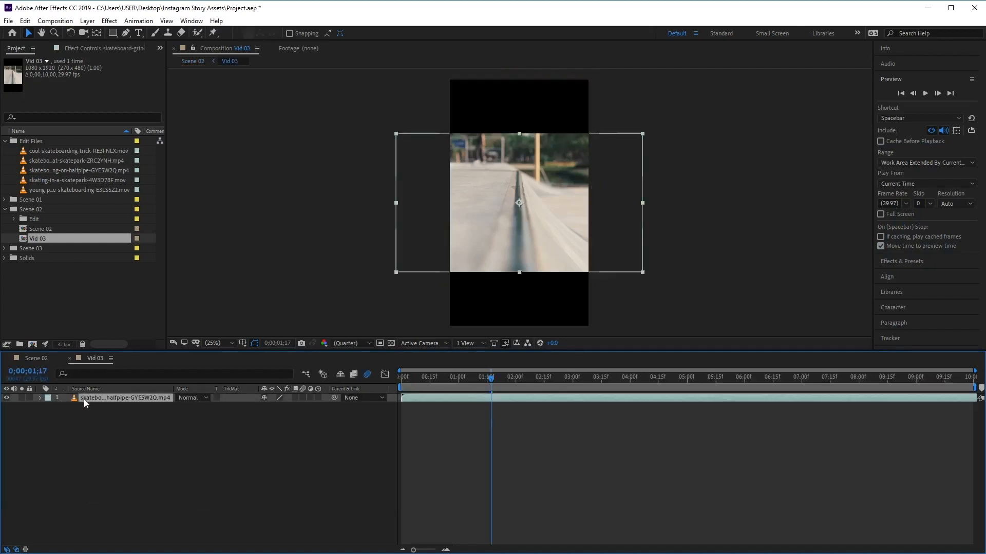
left_click(40, 398)
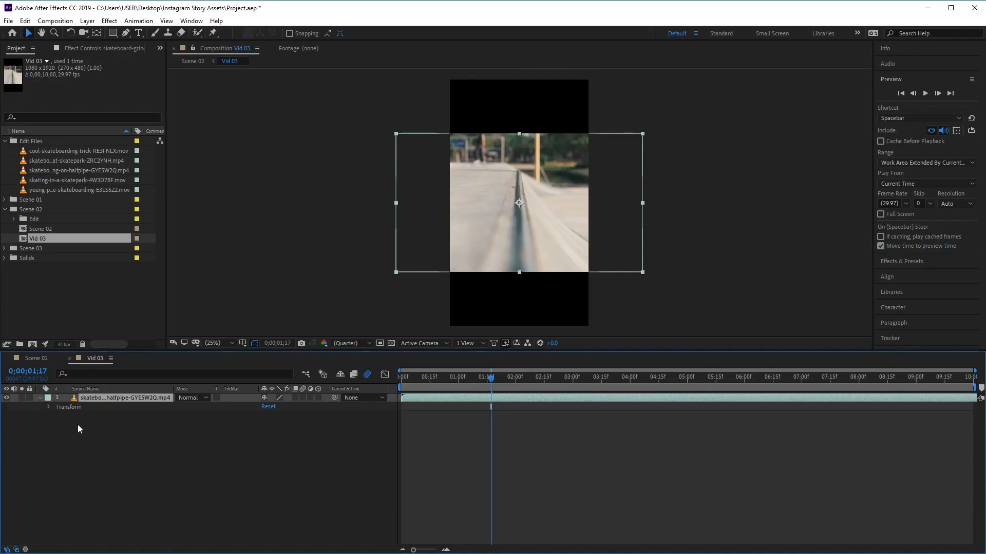
left_click(49, 407)
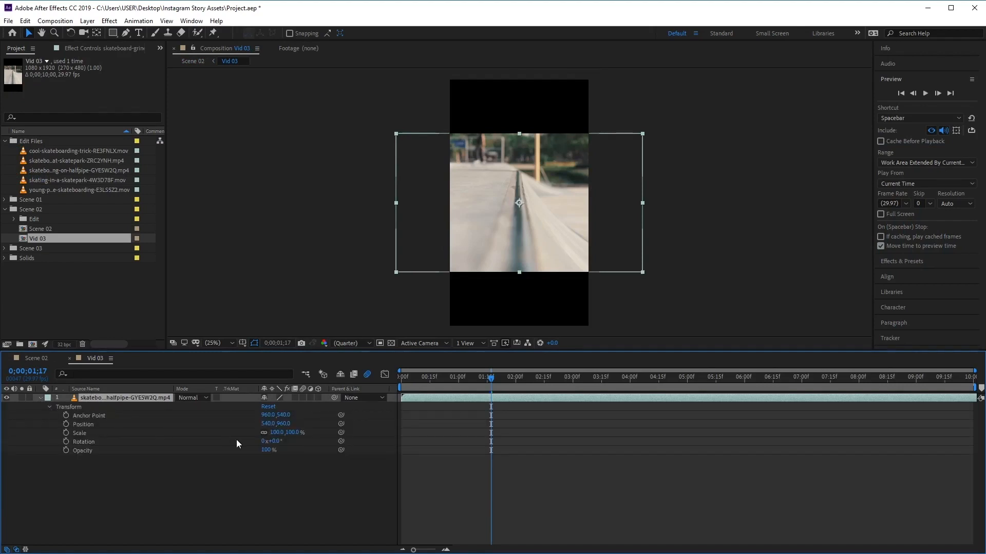
left_click_drag(278, 432, 337, 432)
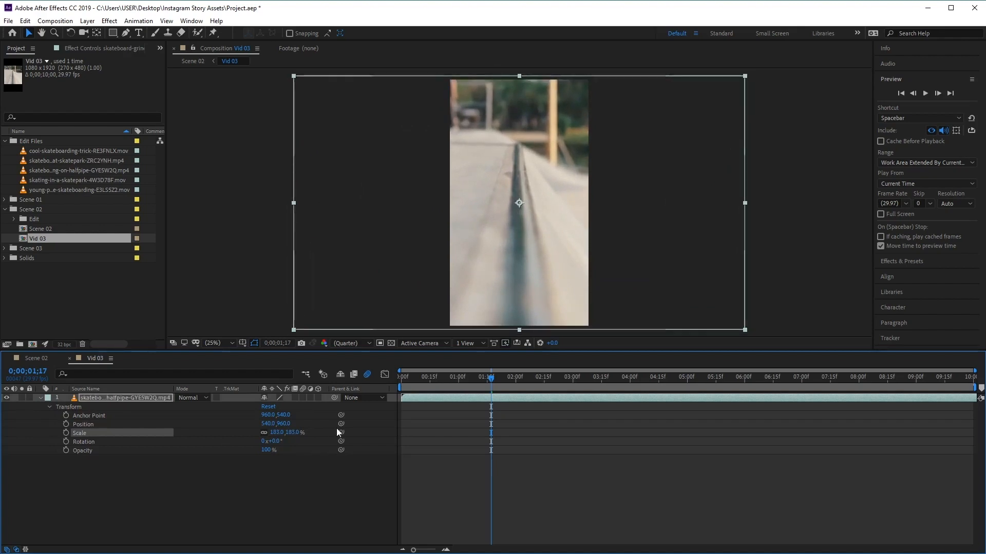
- Slide the halfpipe clip earlier in Vid 03 so it ends at about 8.5 seconds, review it, and return to Scene 02
left_click(569, 397)
left_click_drag(489, 382, 371, 392)
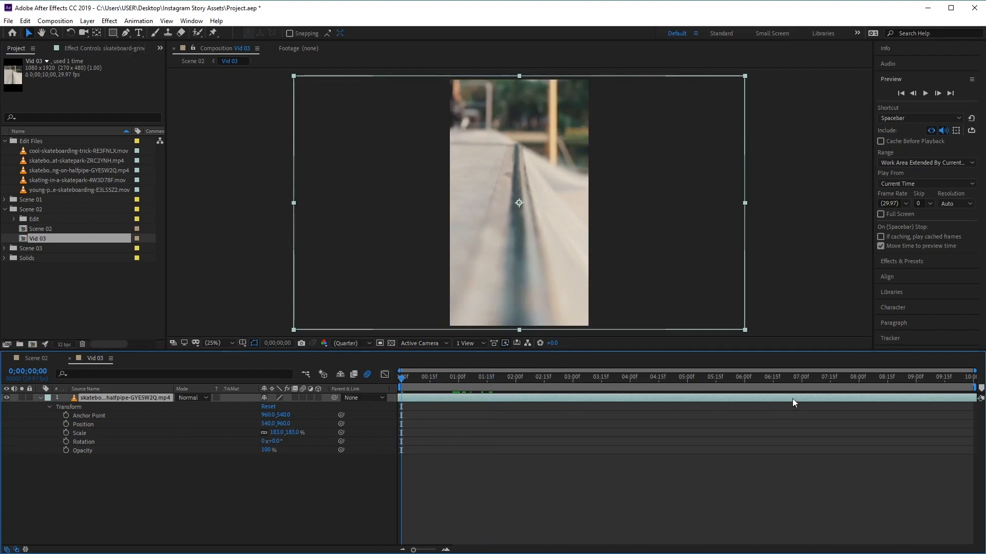
left_click_drag(698, 398, 457, 399)
left_click_drag(407, 380, 570, 391)
left_click_drag(403, 380, 442, 399)
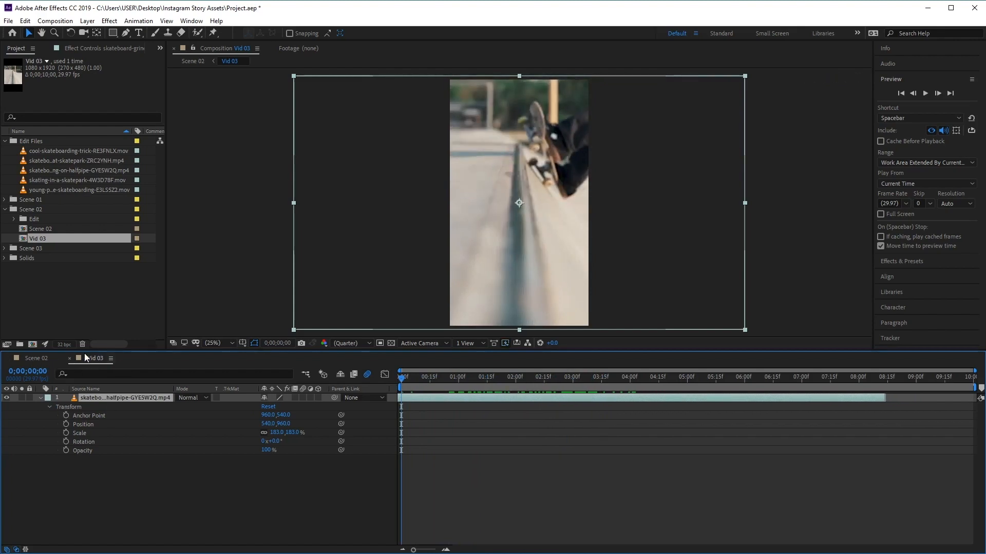
left_click(70, 359)
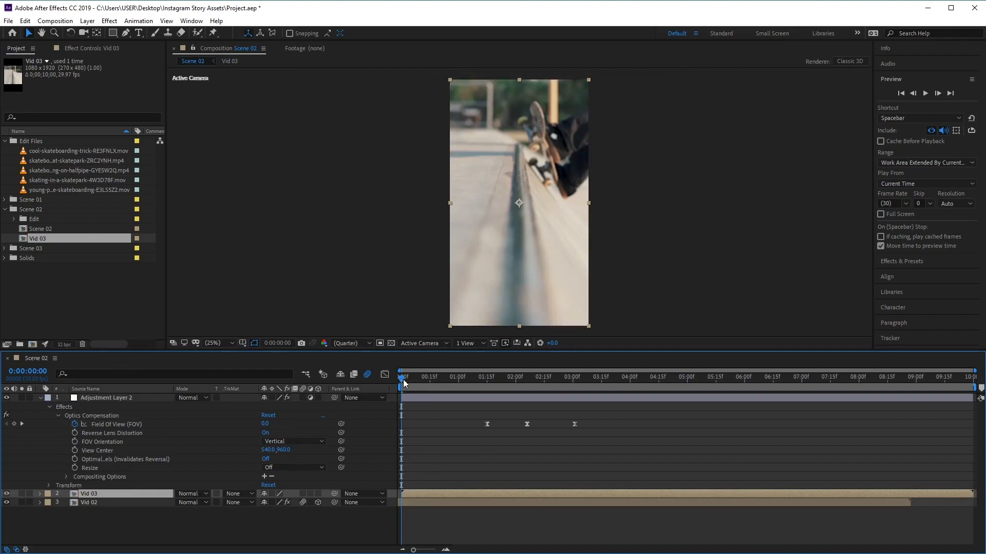
- Move the Vid 03 layer so it starts at 0:00:02:06, on the middle Field Of View keyframe
left_click_drag(401, 380, 526, 387)
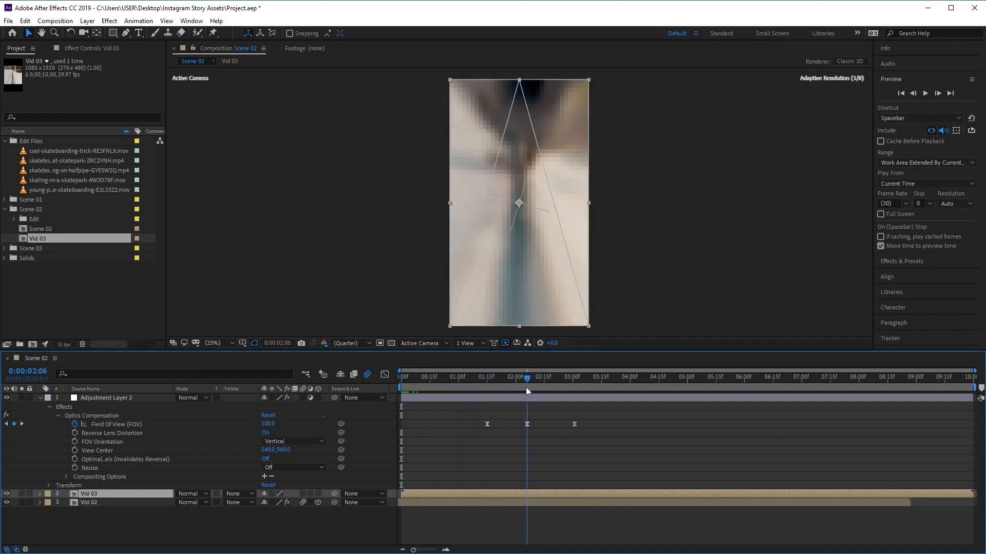
left_click_drag(413, 492, 538, 494)
mouse_move(527, 384)
left_mouse_down()
mouse_move(386, 390)
mouse_move(526, 396)
left_mouse_up()
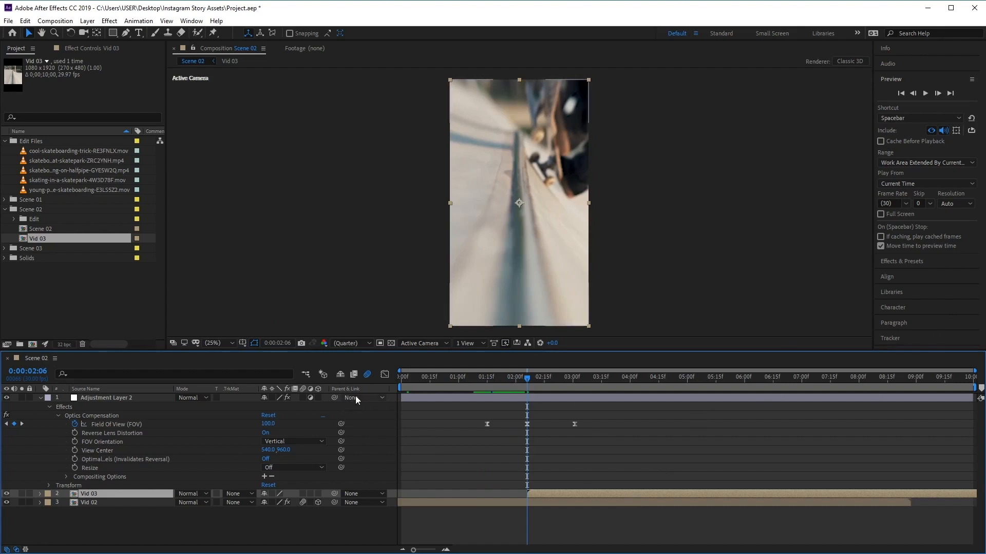
- Enable motion blur and make Vid 03 a 3D layer, and scrub through the clip to review it
left_click(308, 502)
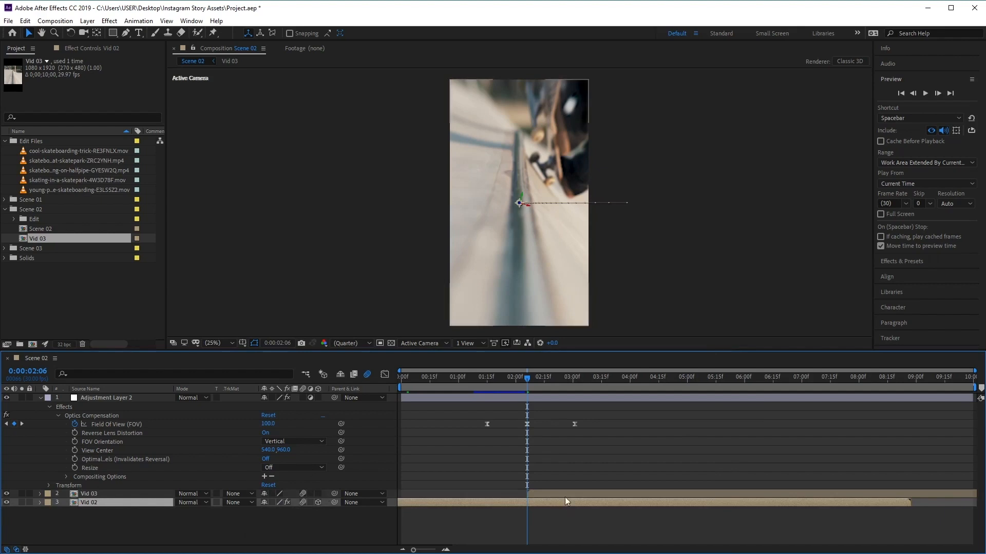
left_click(562, 496)
left_click(317, 494)
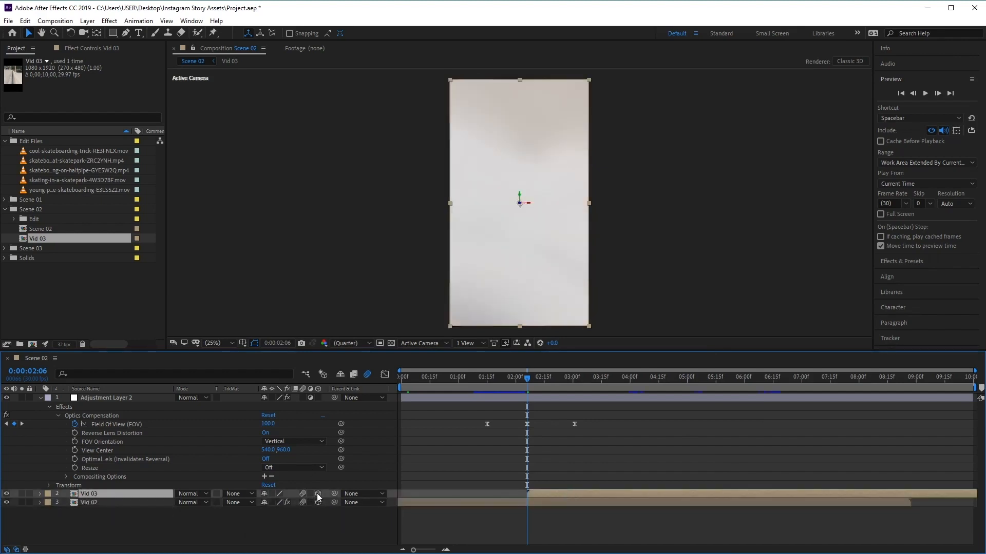
left_click(537, 379)
left_click_drag(540, 380, 797, 393)
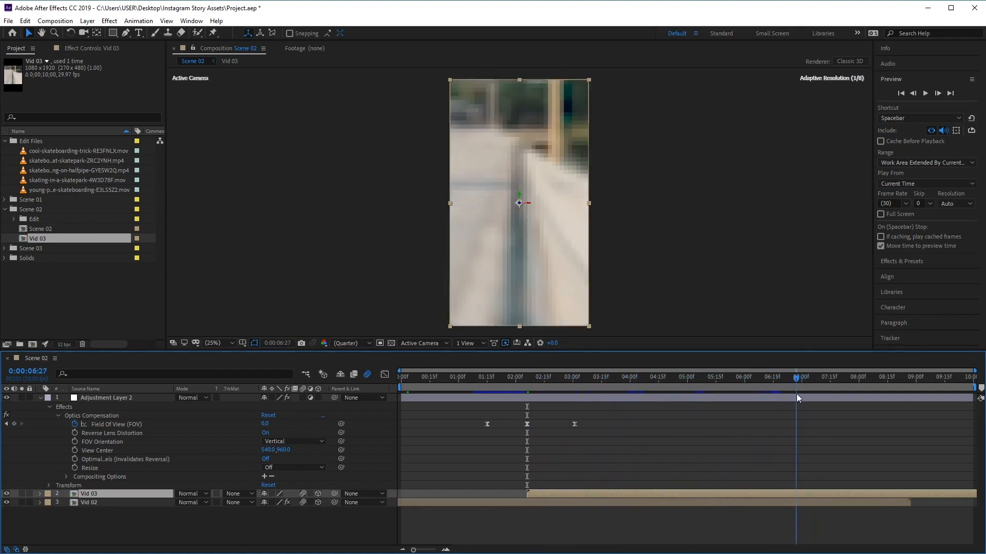
- Trim the end of the Vid 02 layer to 0:00:02:06, where Vid 03 starts
left_click(541, 504)
left_click_drag(794, 383, 629, 390)
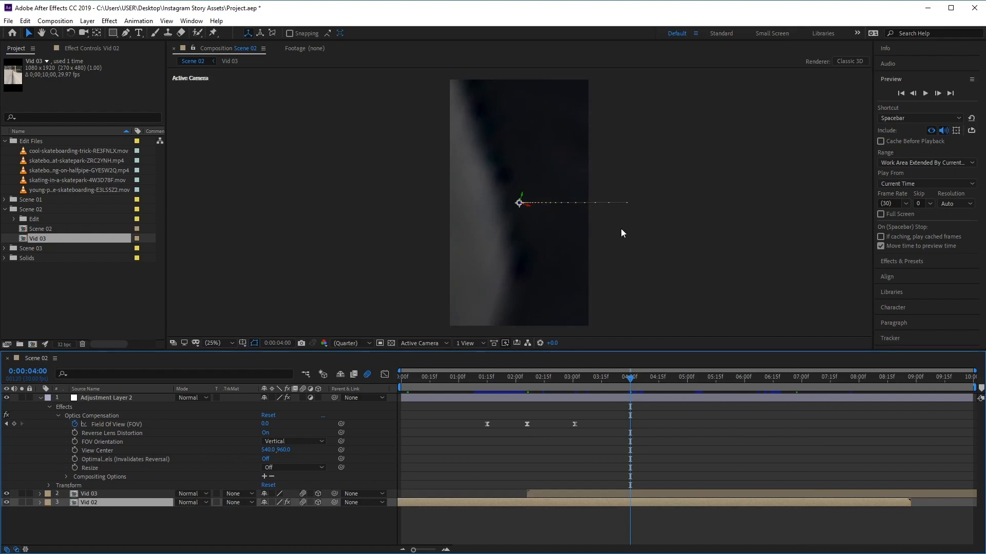
left_click_drag(631, 382, 526, 396)
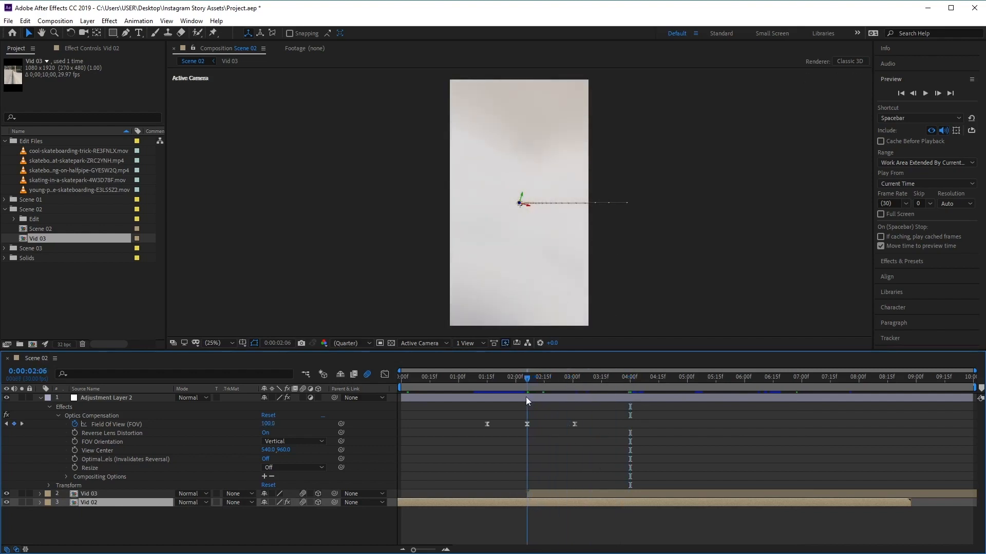
left_click_drag(909, 505, 527, 512)
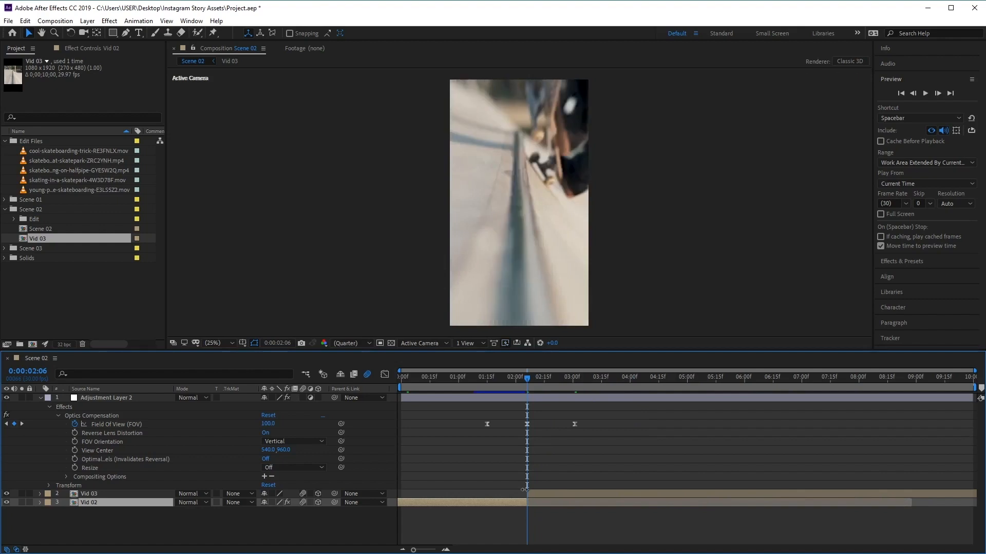
mouse_move(524, 381)
left_mouse_down()
mouse_move(517, 384)
mouse_move(525, 387)
left_mouse_up()
- Reveal the transform properties of Vid 03 and set its Z Rotation to 17° at 0:00:02:06
left_click(539, 494)
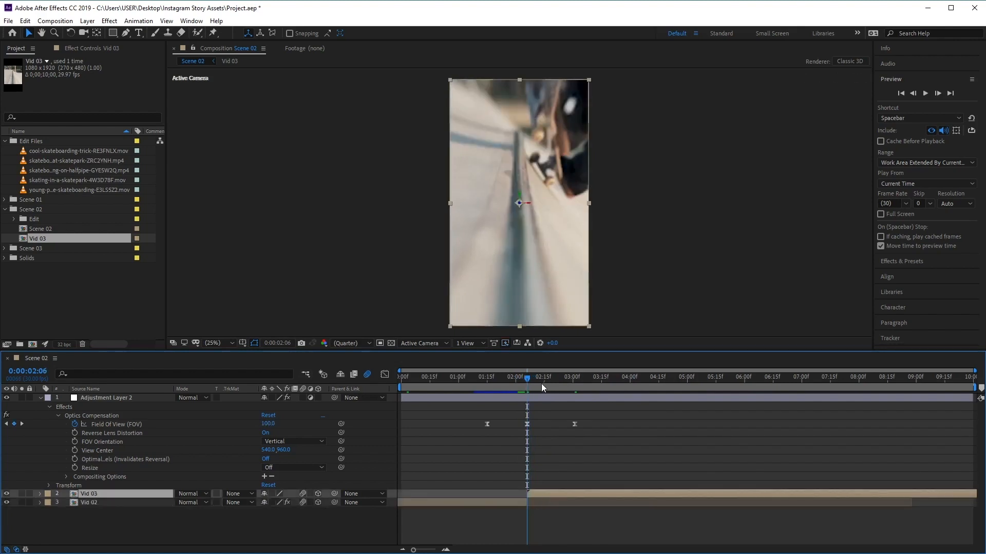
mouse_move(532, 382)
left_mouse_down()
mouse_move(550, 384)
mouse_move(525, 387)
left_mouse_up()
left_click(38, 494)
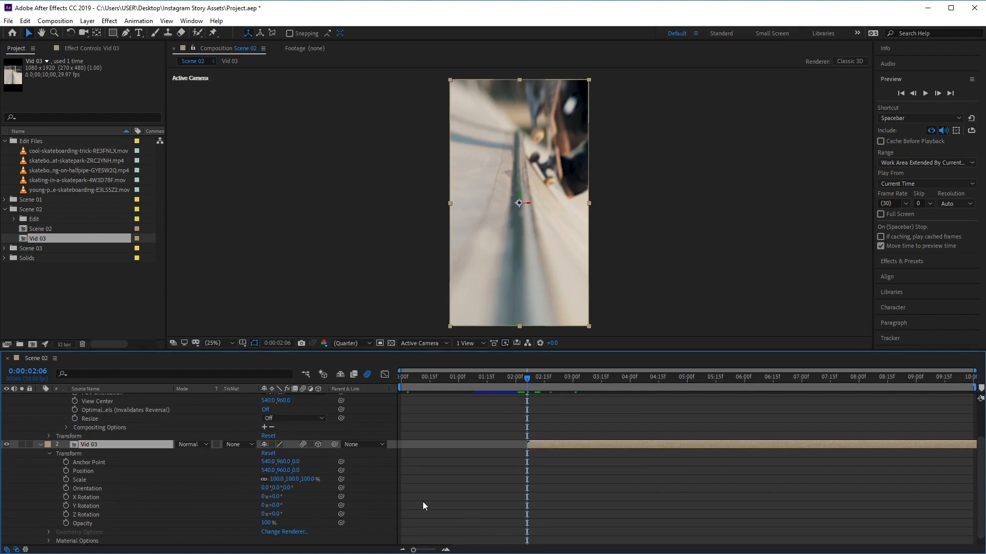
left_click(277, 514)
type("17")
key("Return")
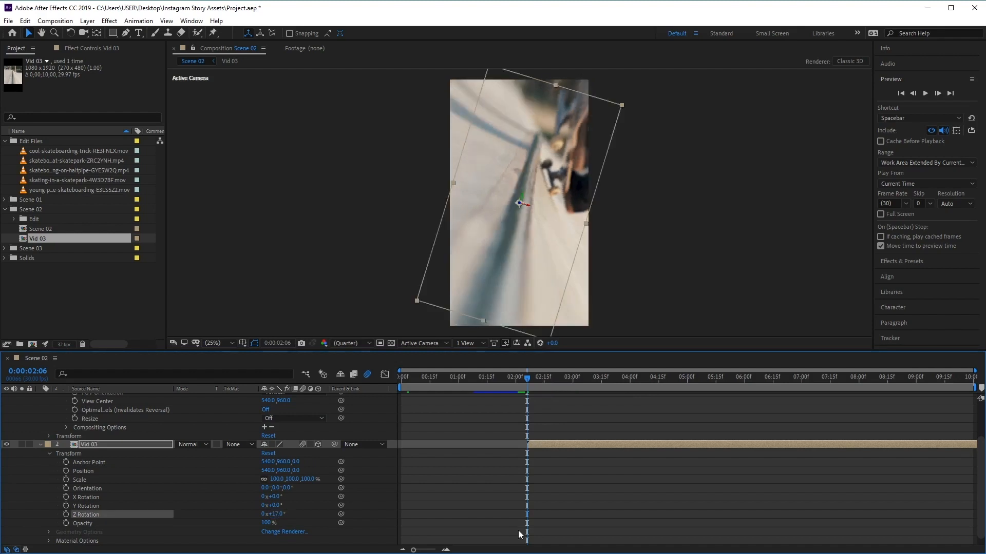
- Add a Z Rotation keyframe of 0° to Vid 03 at 0:00:03:01
left_click_drag(526, 378, 574, 384)
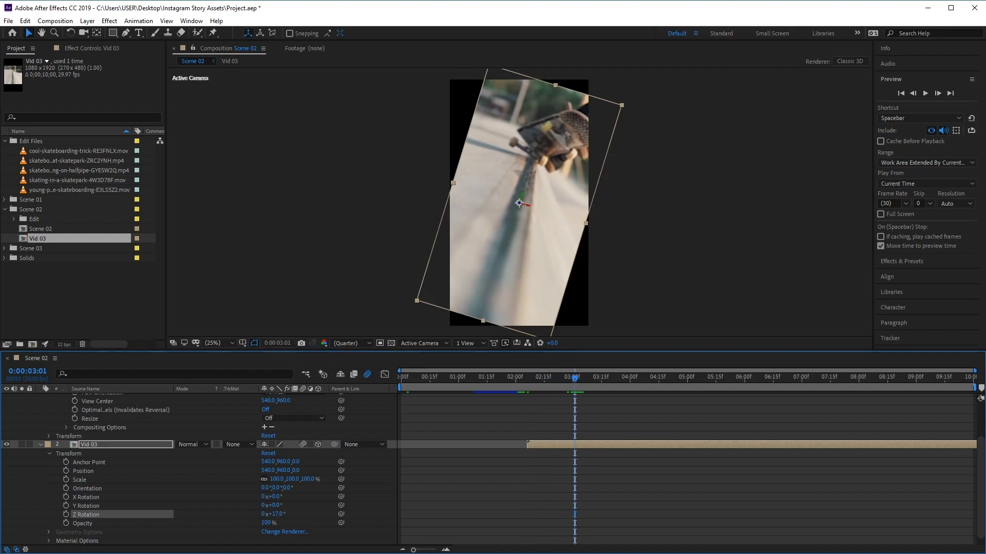
left_click(66, 514)
left_click(276, 515)
type("0")
key("Return")
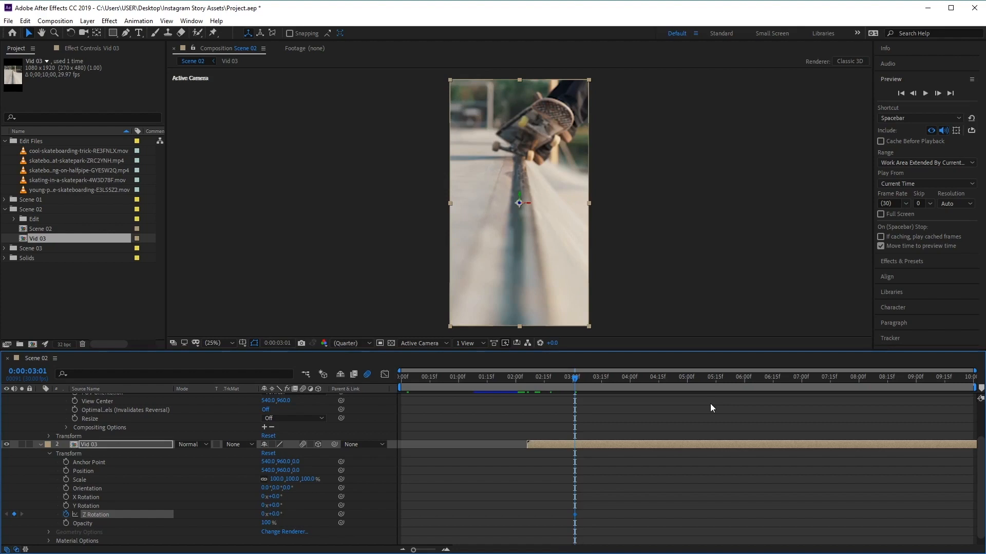
- Add a Position keyframe to Vid 03 at 0:00:02:06 with the Z value set to 8000
left_click_drag(575, 381, 528, 373)
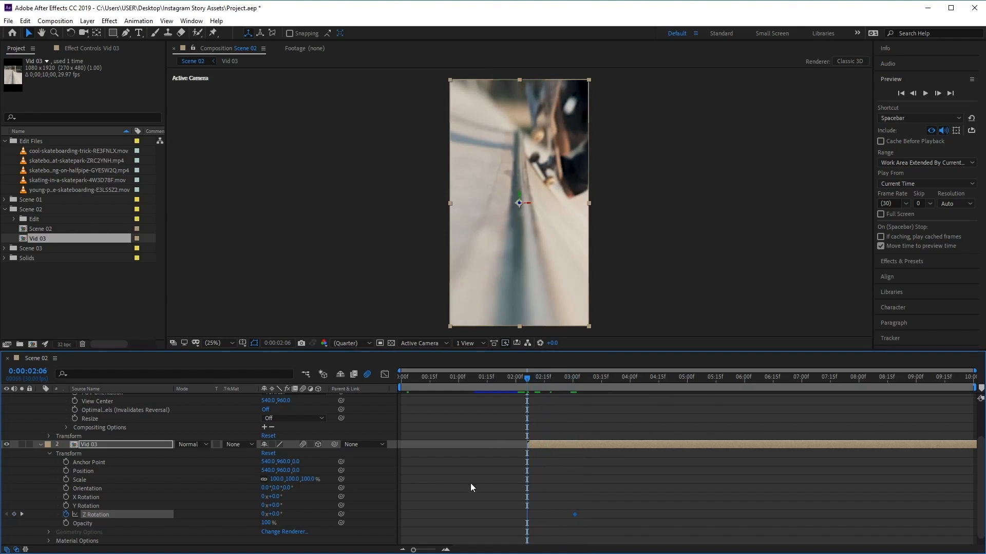
scroll(471, 486, "down", 1)
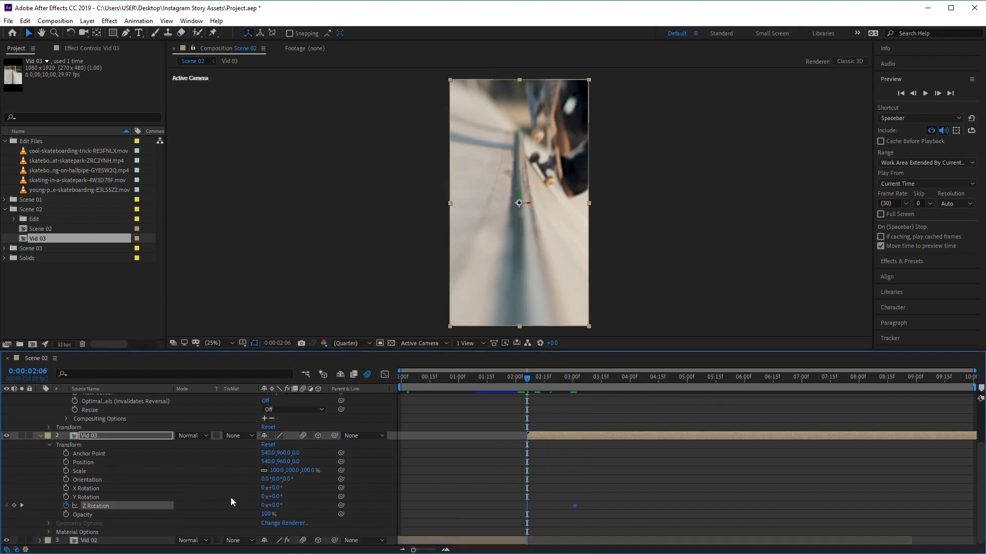
left_click(66, 461)
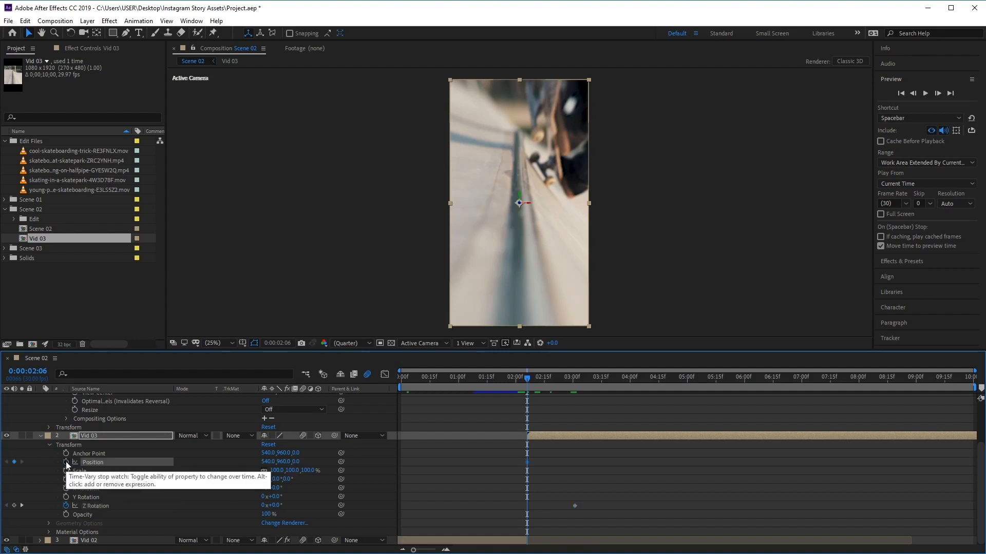
left_click(296, 461)
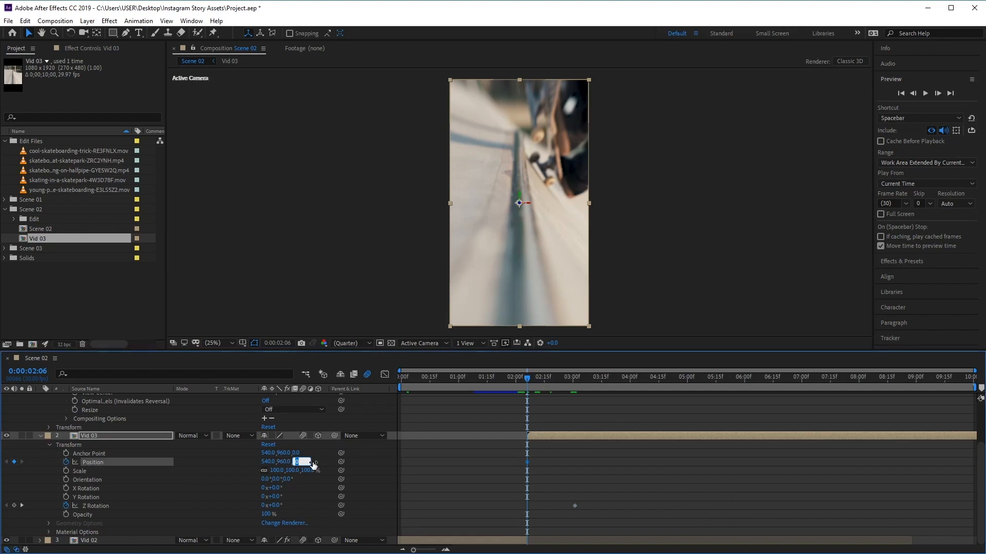
type("8000")
key("Return")
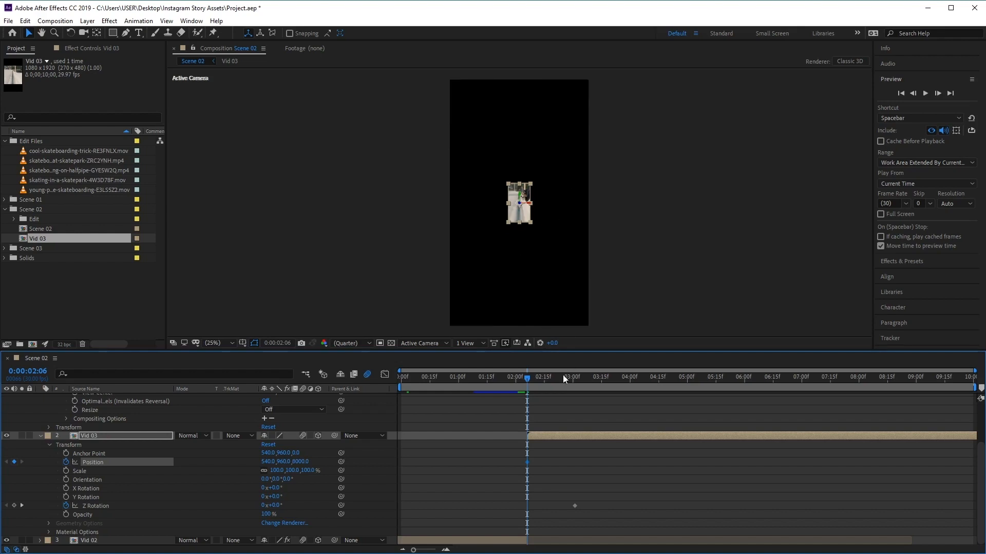
- Set the Z Position of Vid 03 to 0 at 0:00:03:01
left_click_drag(524, 378, 574, 395)
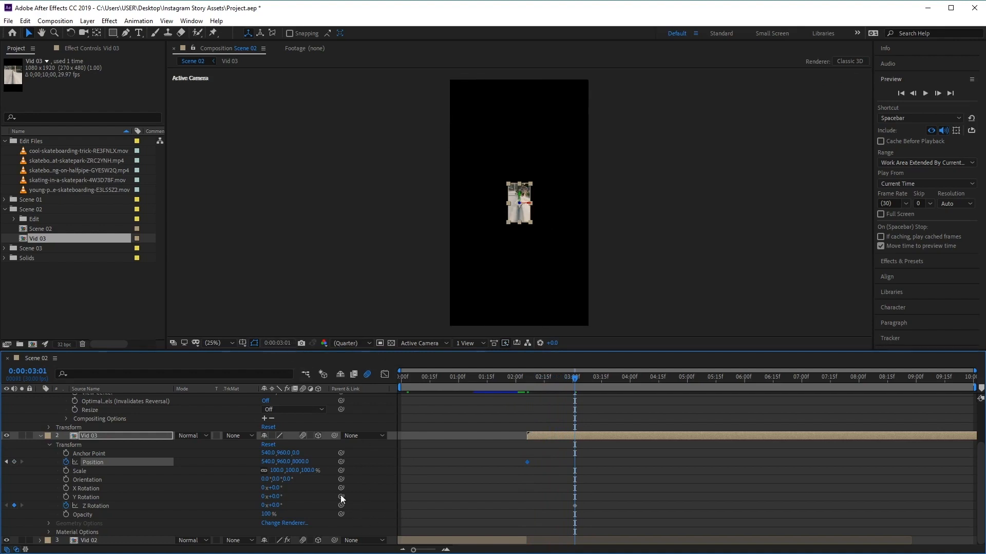
left_click(300, 462)
left_click(300, 462)
type("0")
key("Return")
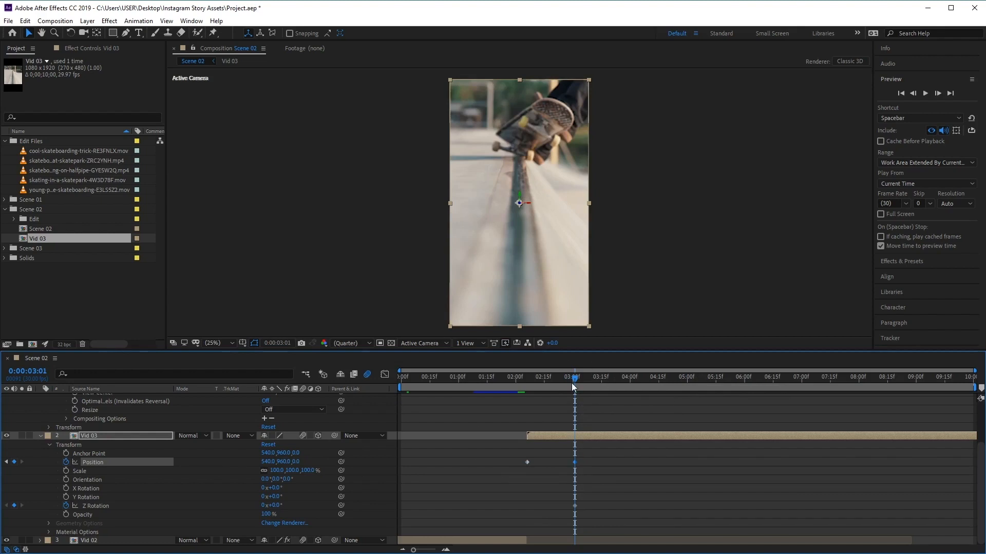
- Apply the Motion Tile effect to the Vid 03 layer
left_click(106, 435)
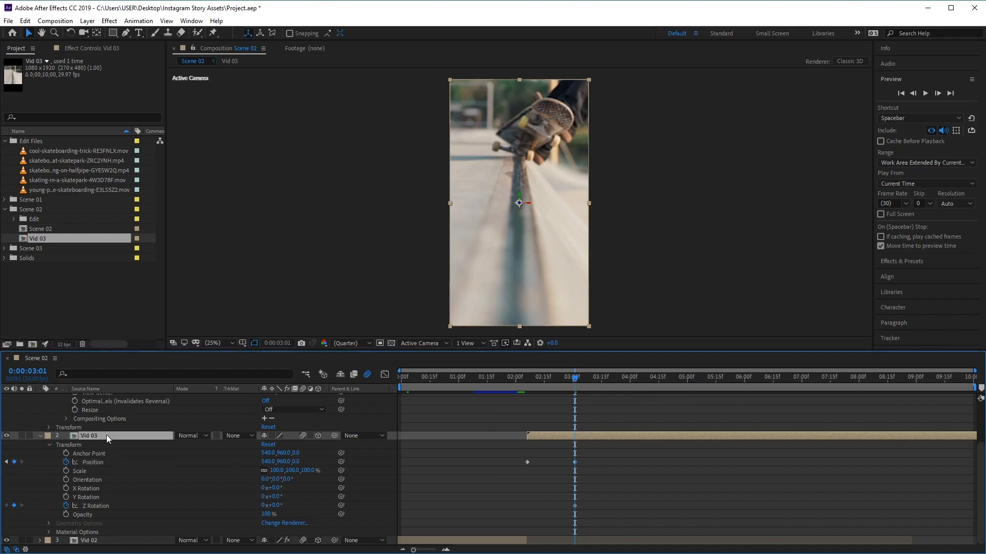
left_click(110, 20)
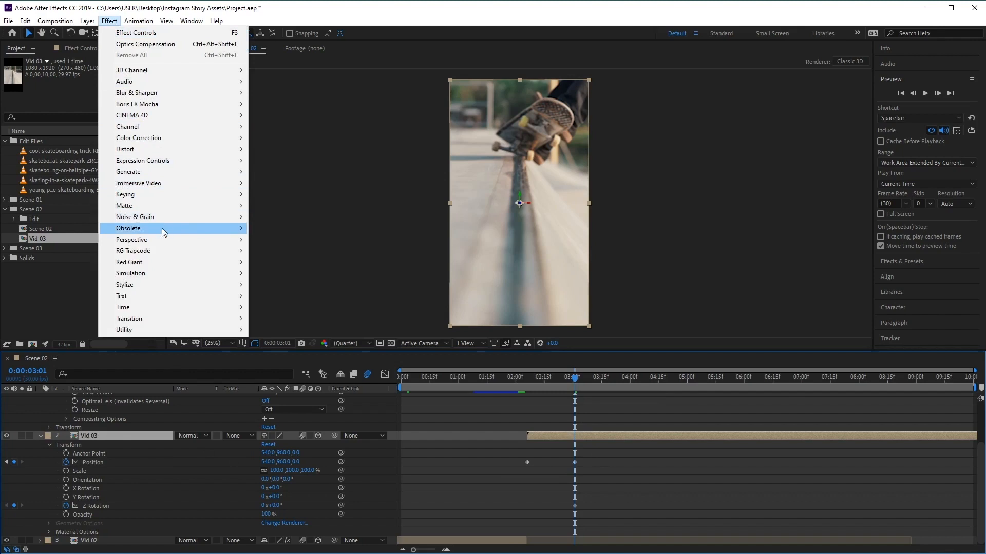
mouse_move(180, 283)
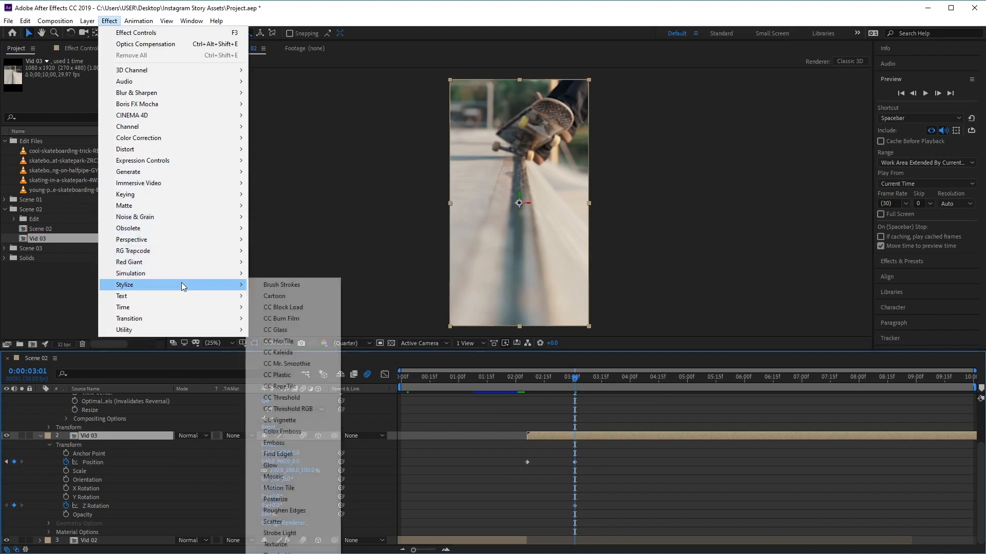
left_click(297, 487)
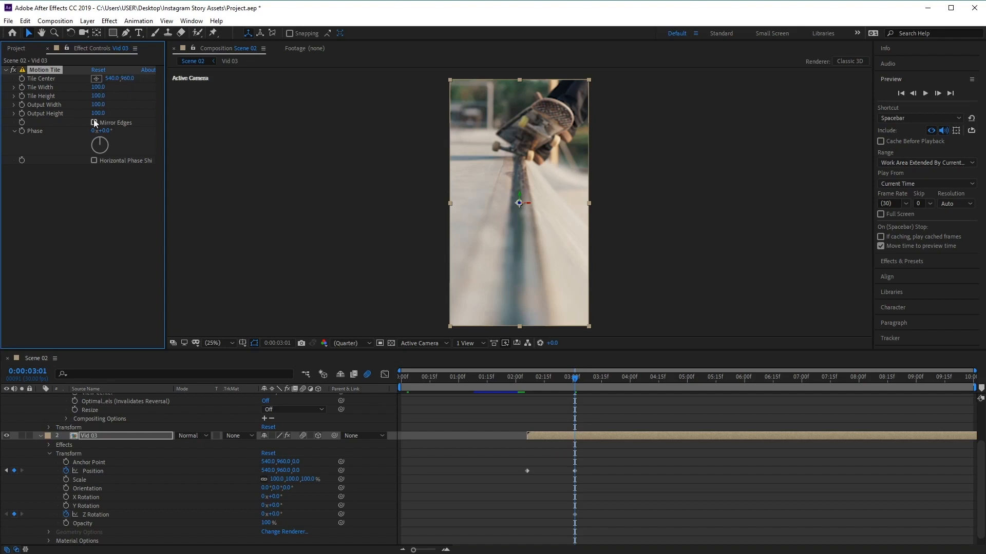
- Set the Motion Tile output width to 660 and output height to 560, and turn on Mirror Edges
left_click(100, 105)
type("660")
left_click(99, 113)
type("560")
left_click(94, 122)
left_click(94, 123)
- Set the Z Rotation of Vid 03 to 17° at 0:00:02:06 and scrub through the transition
left_click(577, 381)
left_click_drag(577, 381, 529, 383)
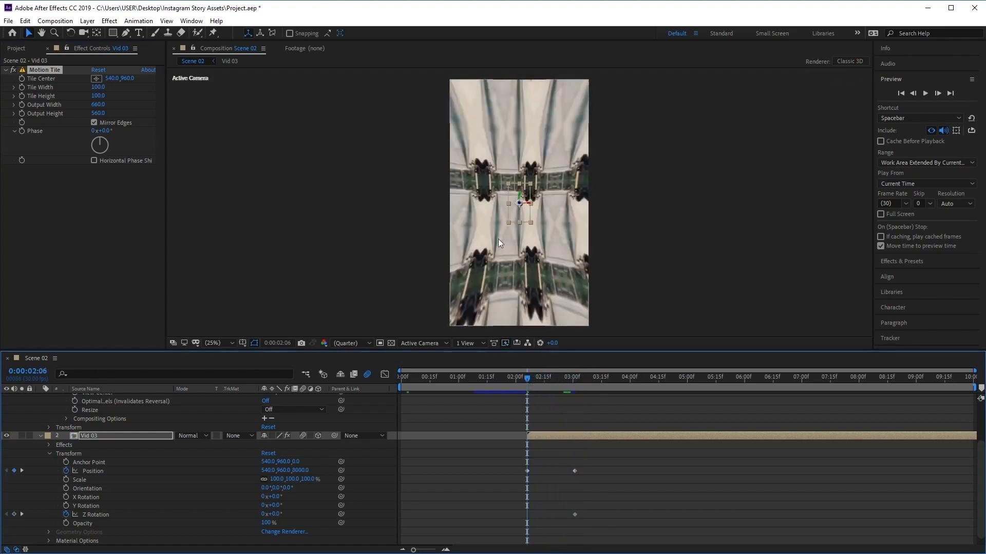
mouse_move(526, 379)
left_mouse_down()
mouse_move(570, 386)
mouse_move(514, 397)
mouse_move(574, 388)
mouse_move(527, 398)
left_mouse_up()
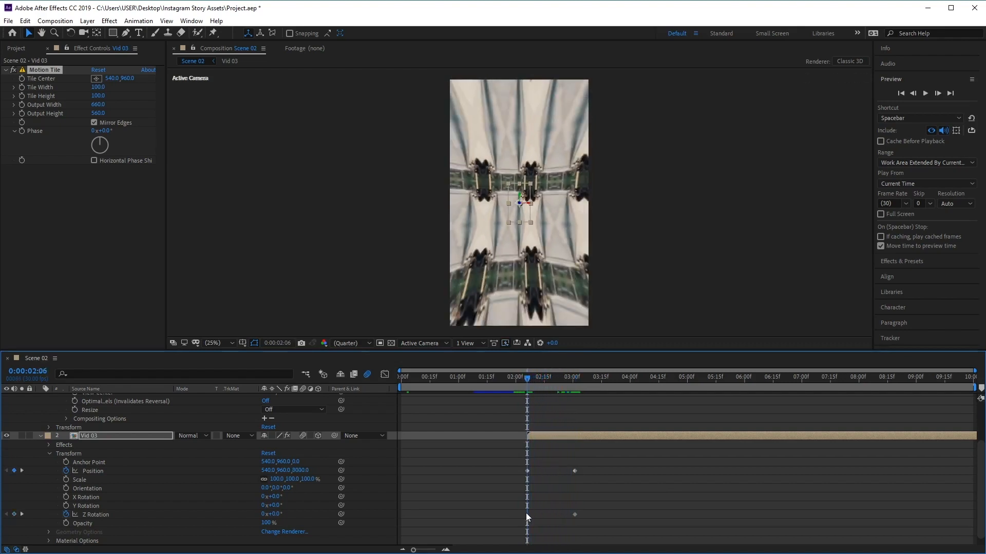
left_click(275, 514)
type("17")
key("Return")
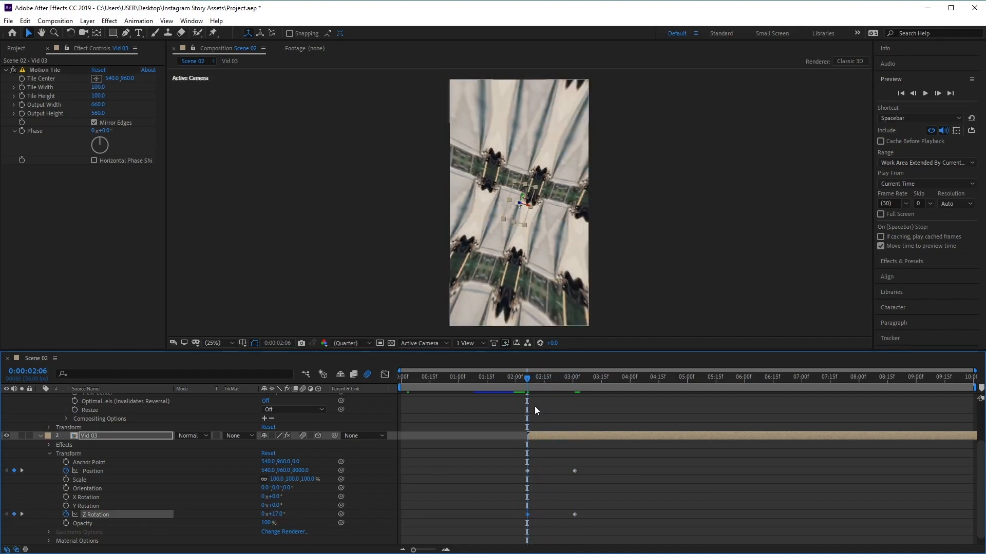
left_click_drag(527, 379, 572, 389)
mouse_move(566, 389)
left_mouse_down()
mouse_move(531, 396)
mouse_move(580, 401)
mouse_move(537, 374)
mouse_move(557, 371)
mouse_move(529, 373)
mouse_move(566, 368)
mouse_move(533, 371)
mouse_move(562, 374)
left_mouse_up()
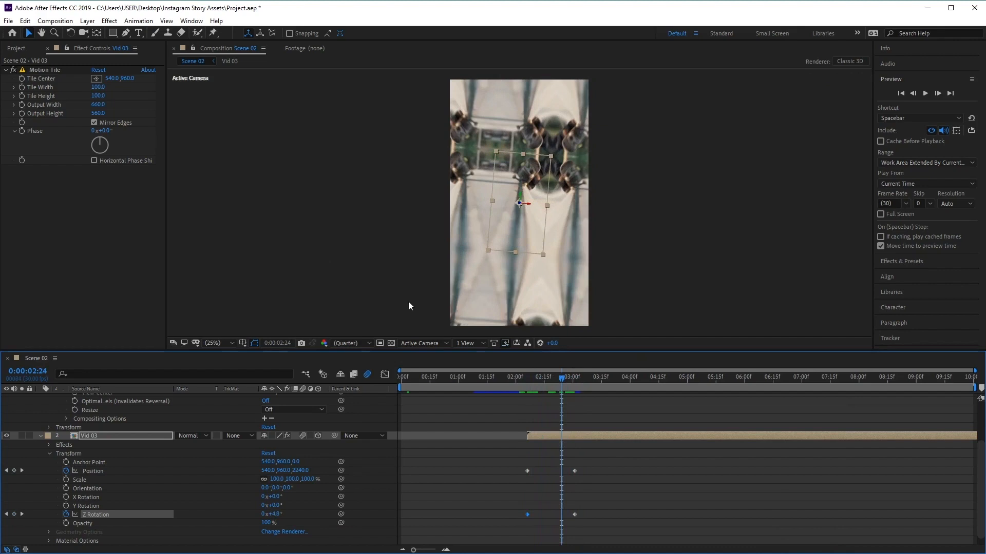
- Move the Vid 03 composition into the Edit subfolder of the Scene 02 folder
left_click(8, 48)
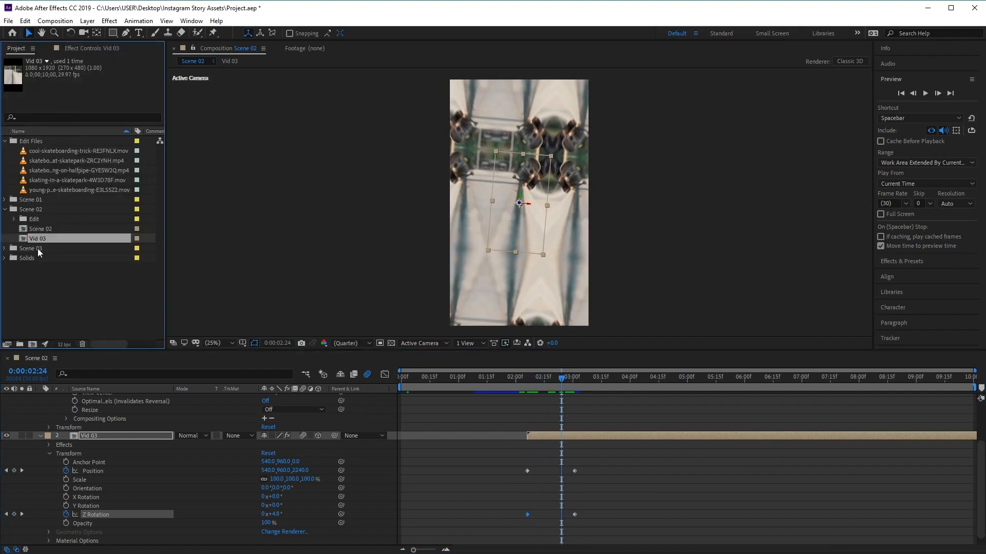
left_click(5, 141)
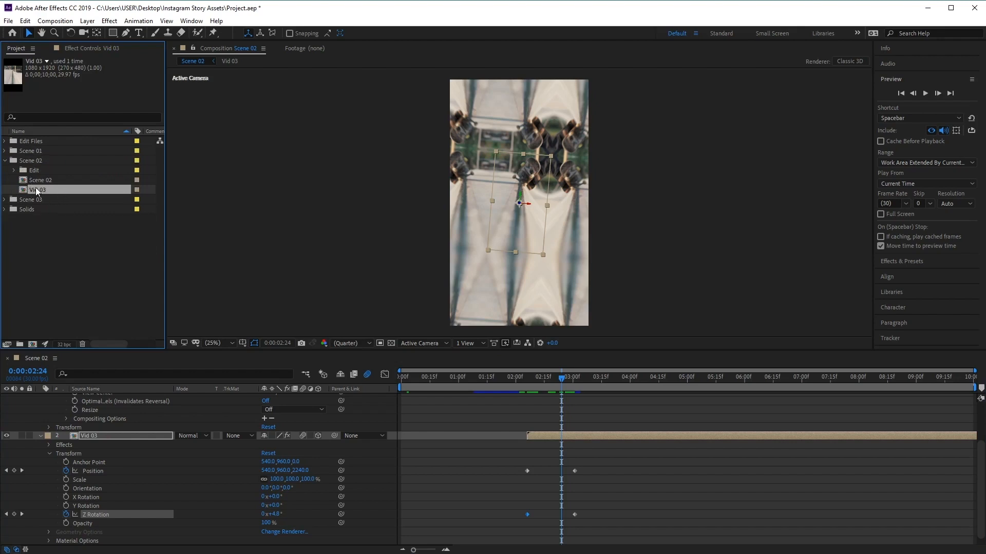
left_click_drag(35, 192, 53, 172)
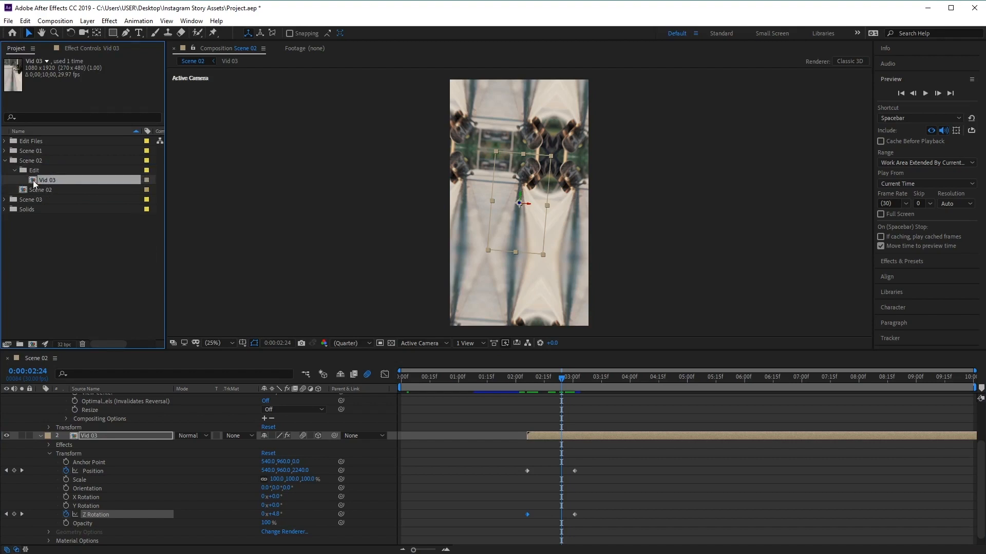
left_click(15, 170)
left_click(35, 180)
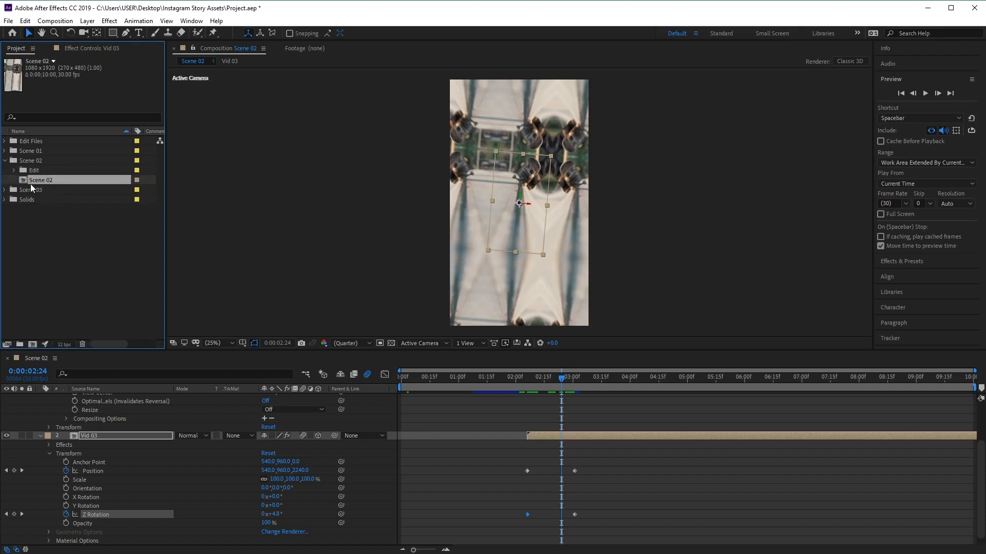
left_click(31, 160)
left_click(5, 162)
left_click(5, 161)
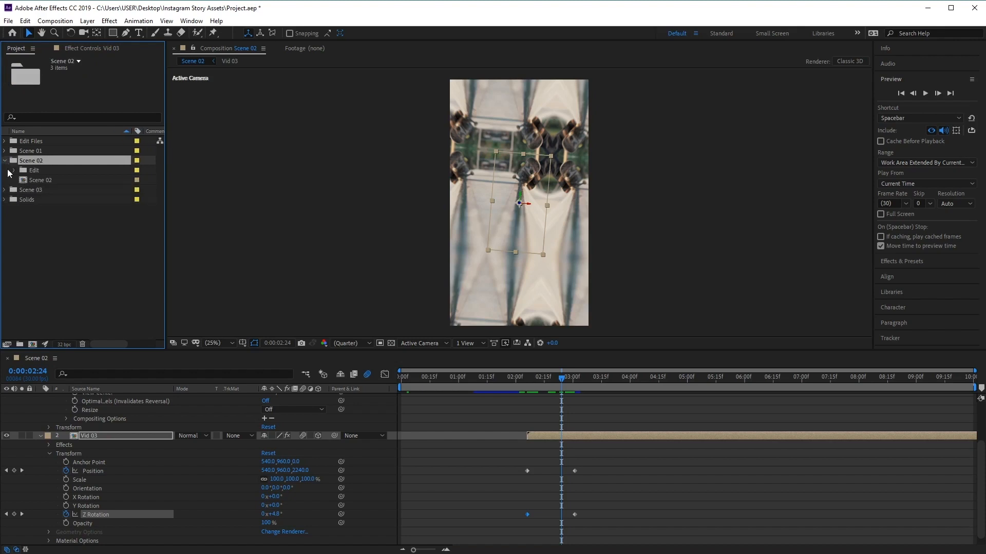
left_click(38, 181)
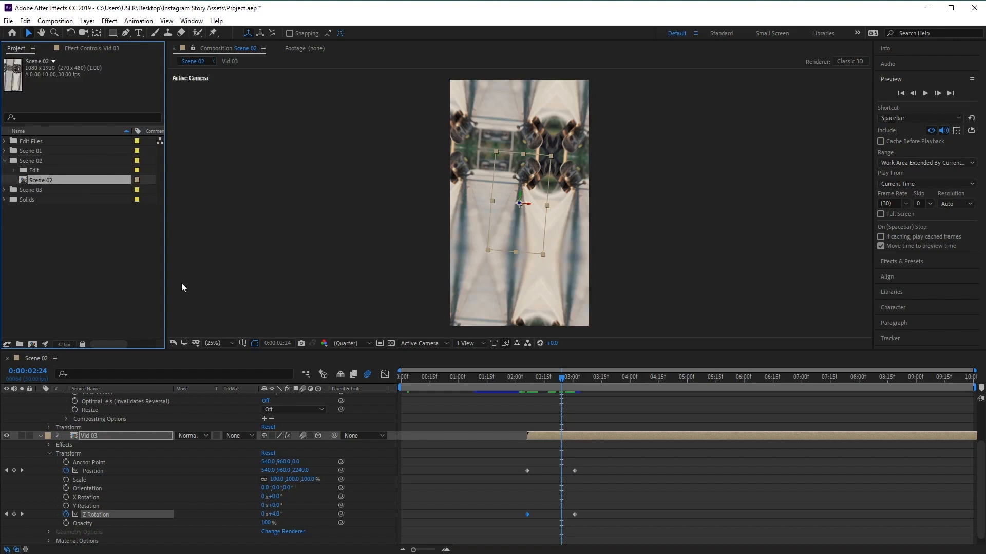
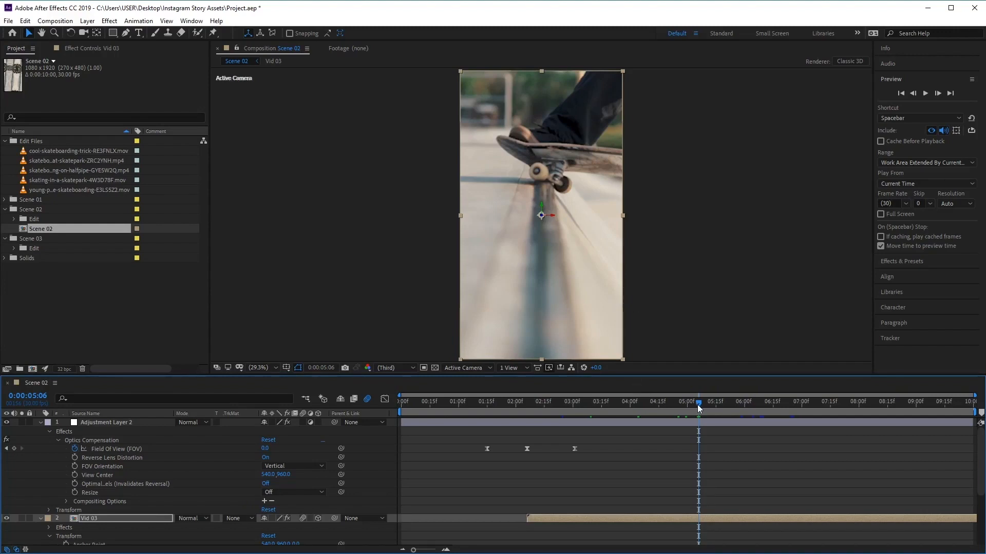
- Duplicate the Scene 02 composition and move the copy into the Scene 03 folder
left_click(36, 321)
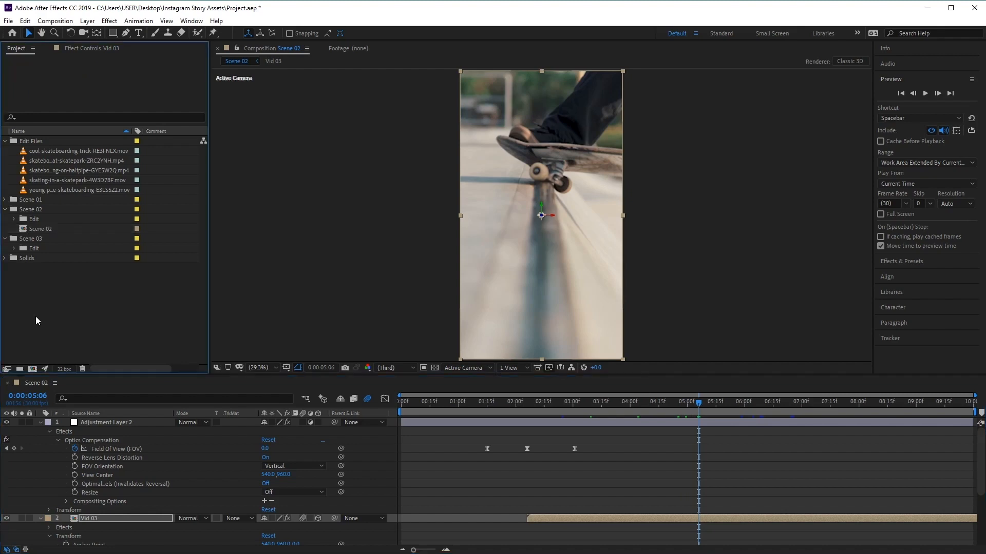
left_click(48, 226)
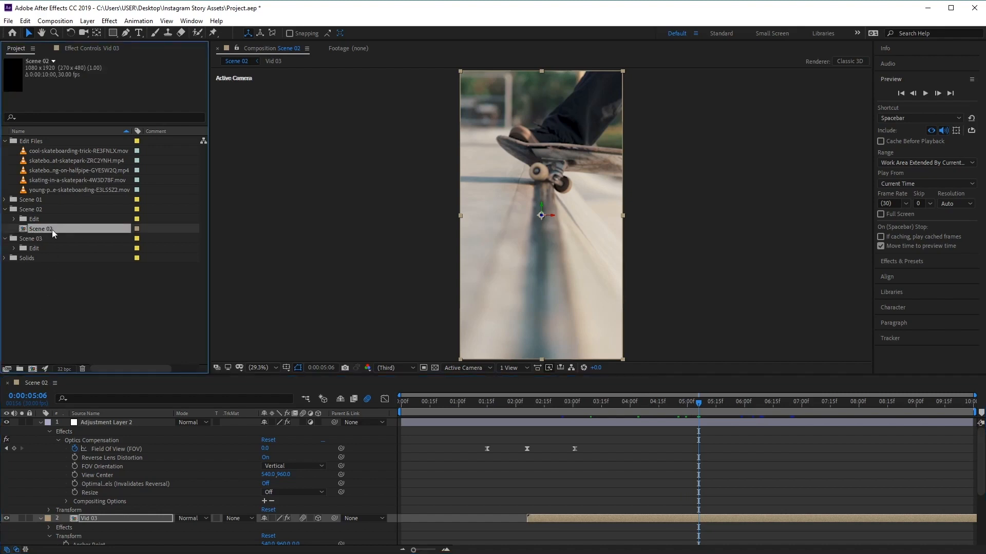
key("ctrl+d")
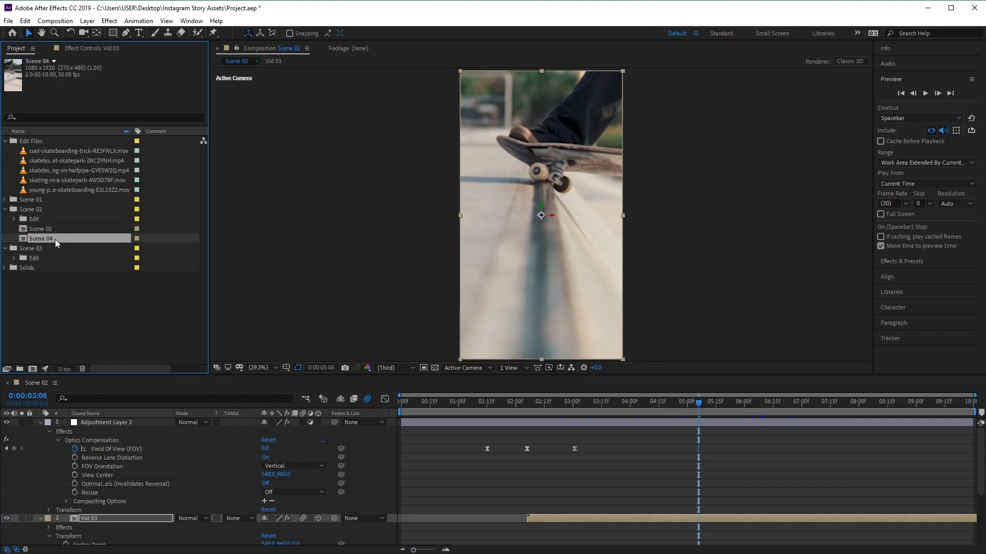
mouse_move(53, 239)
left_mouse_down()
mouse_move(40, 280)
mouse_move(37, 248)
left_mouse_up()
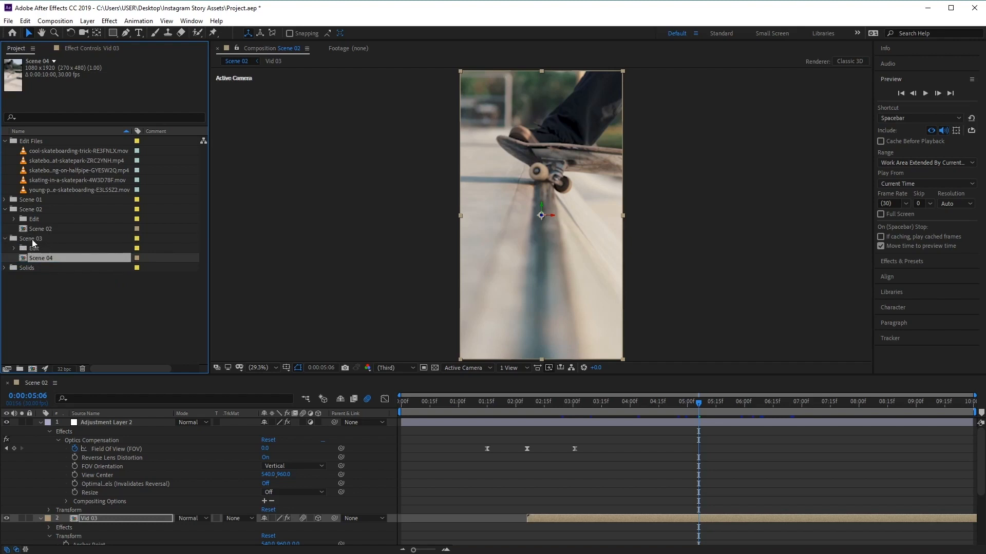
left_click(5, 209)
- Open the duplicated composition, close the Scene 02 timeline, and rename the copy as Scene 03
double_click(31, 238)
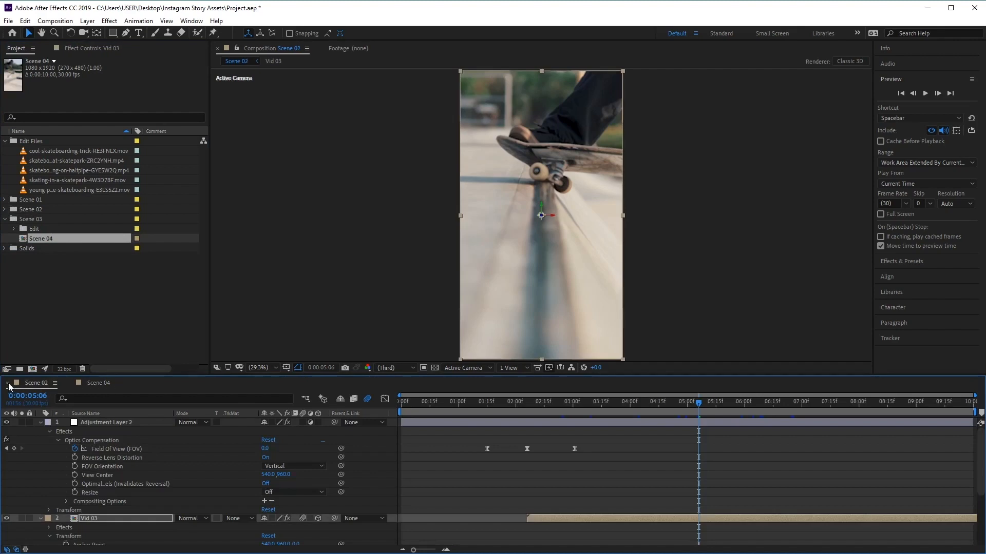
left_click(8, 384)
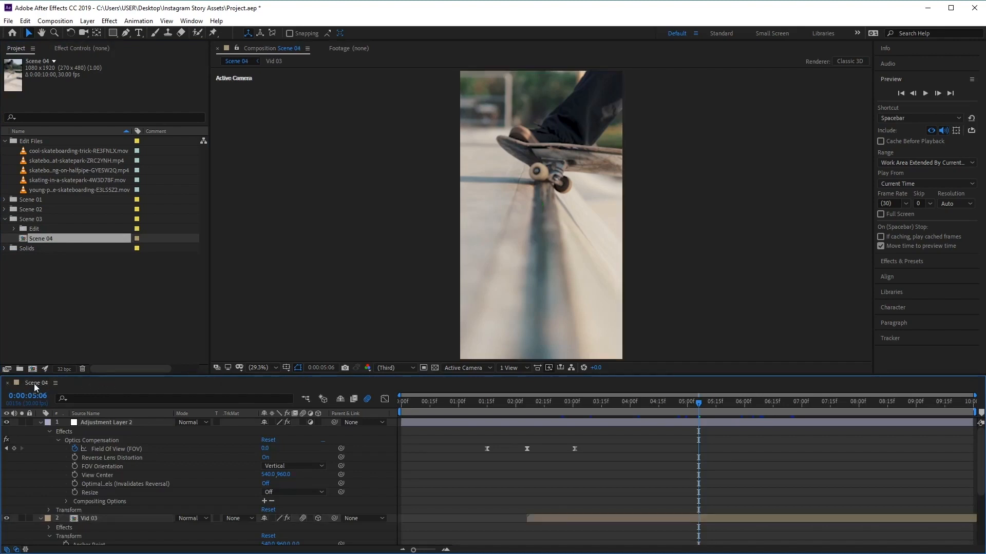
right_click(63, 239)
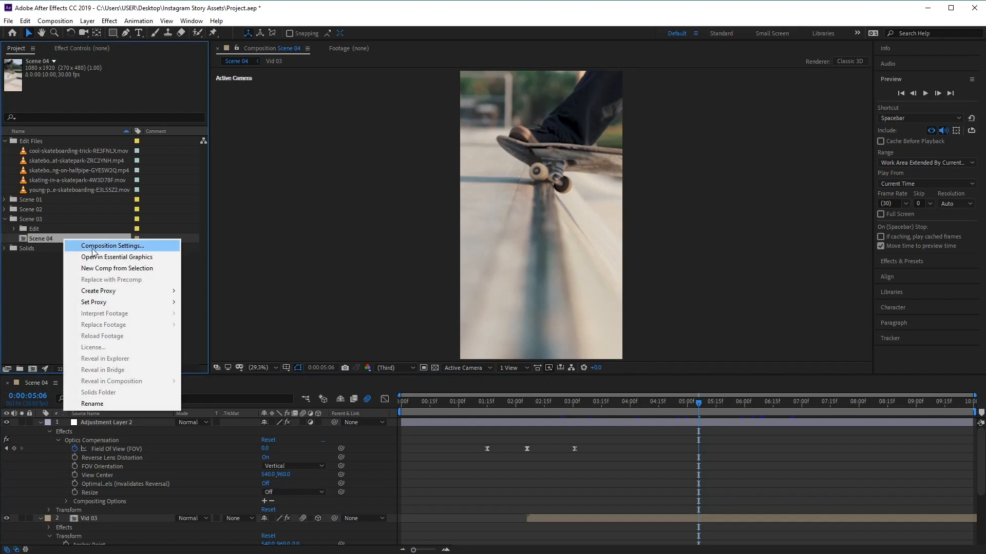
left_click(93, 247)
left_click(509, 130)
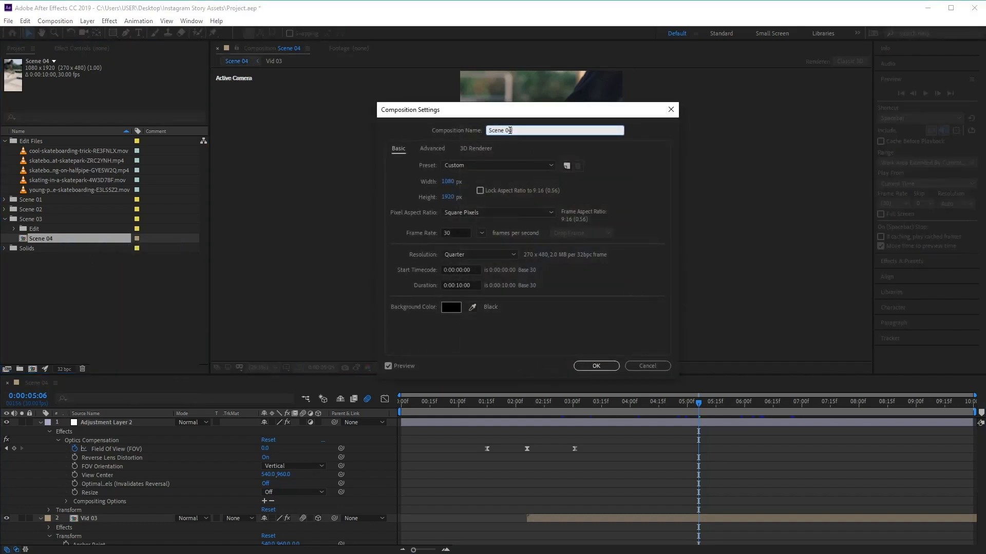
left_click_drag(510, 131, 513, 131)
type("3")
key("Return")
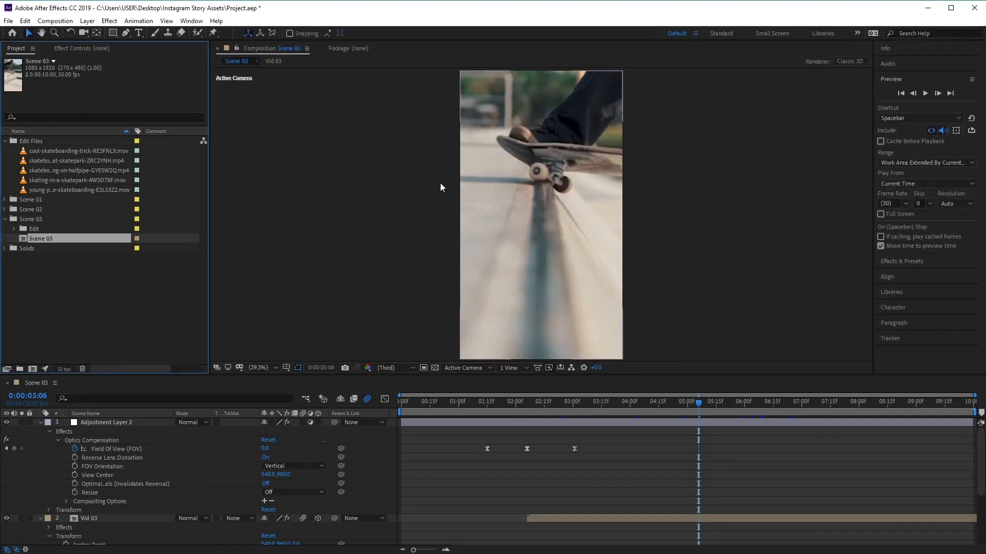
- Delete Adjustment Layer 2, Vid 03 and Vid 02 from the Scene 03 composition
left_click(137, 421)
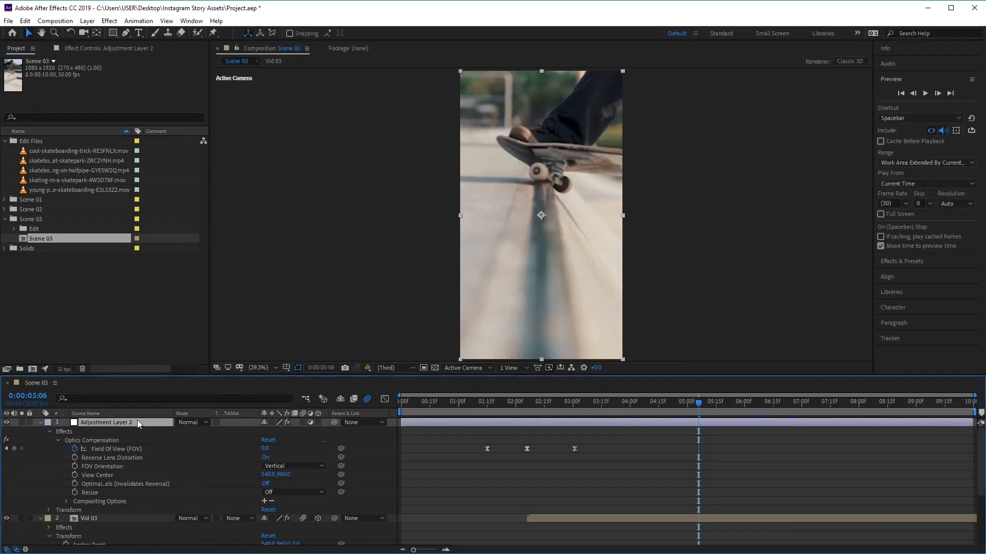
left_click(42, 419)
left_click(40, 432)
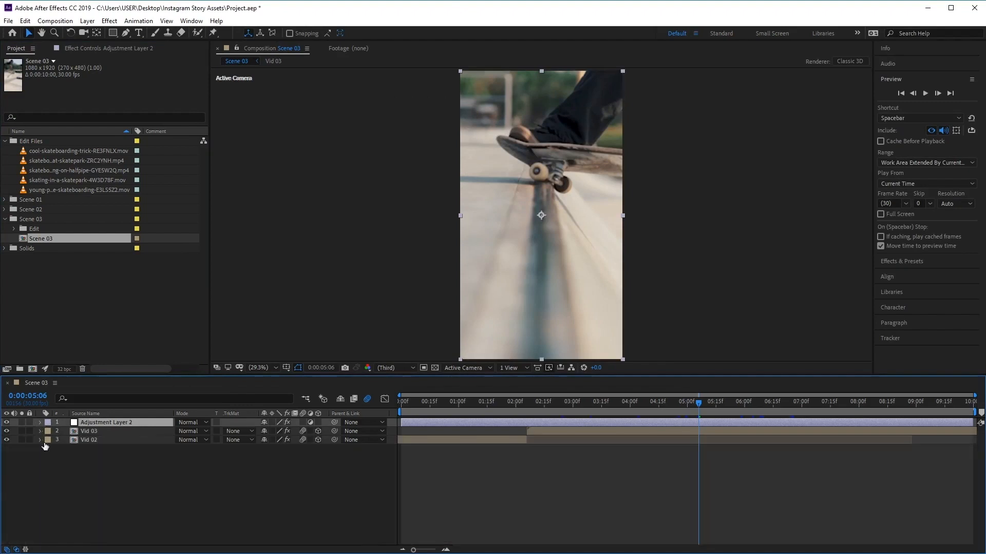
left_click(122, 440, "shift")
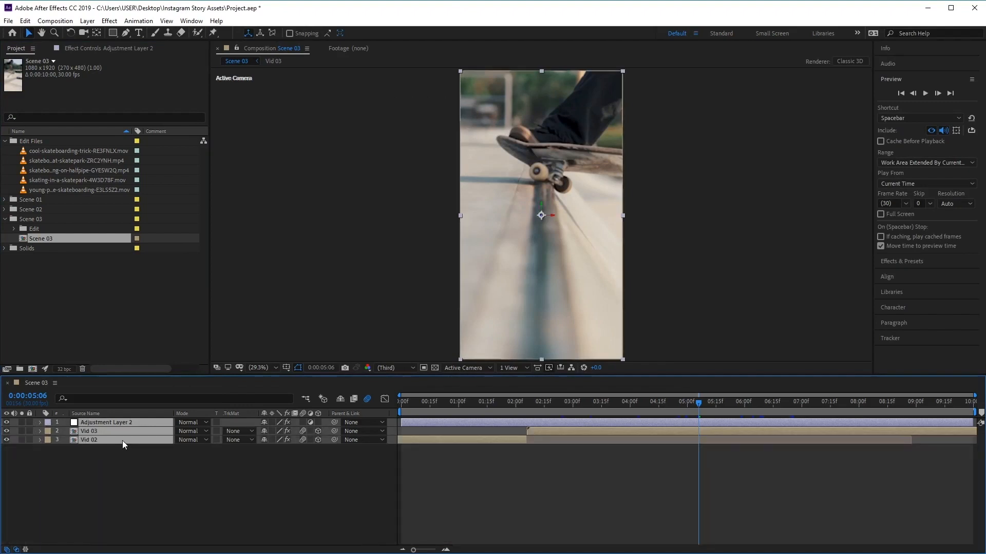
key("Delete")
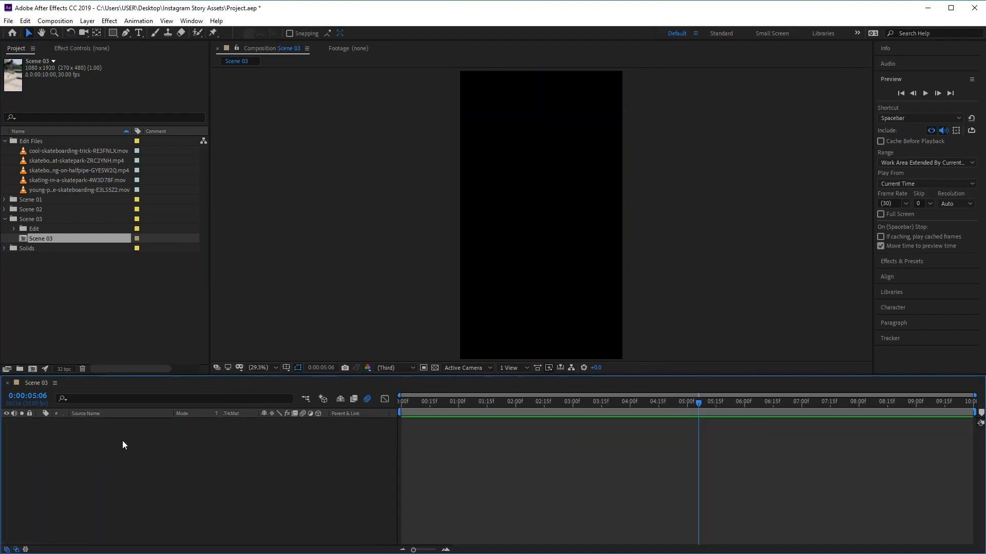
- Add the skating-in-a-skatepark-4W3D78F.mov clip to the empty Scene 03 timeline
left_click(84, 171)
left_click(84, 180)
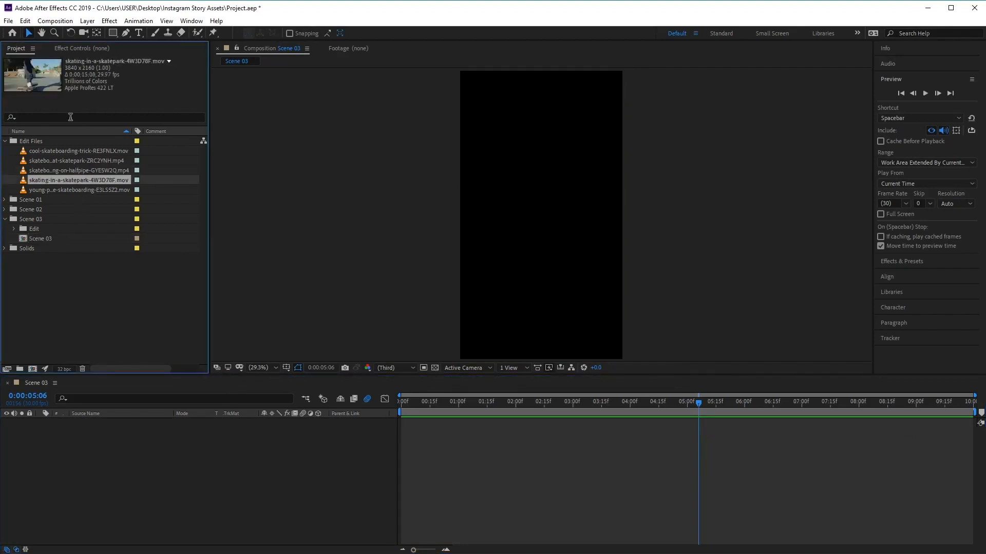
left_click_drag(101, 183, 161, 487)
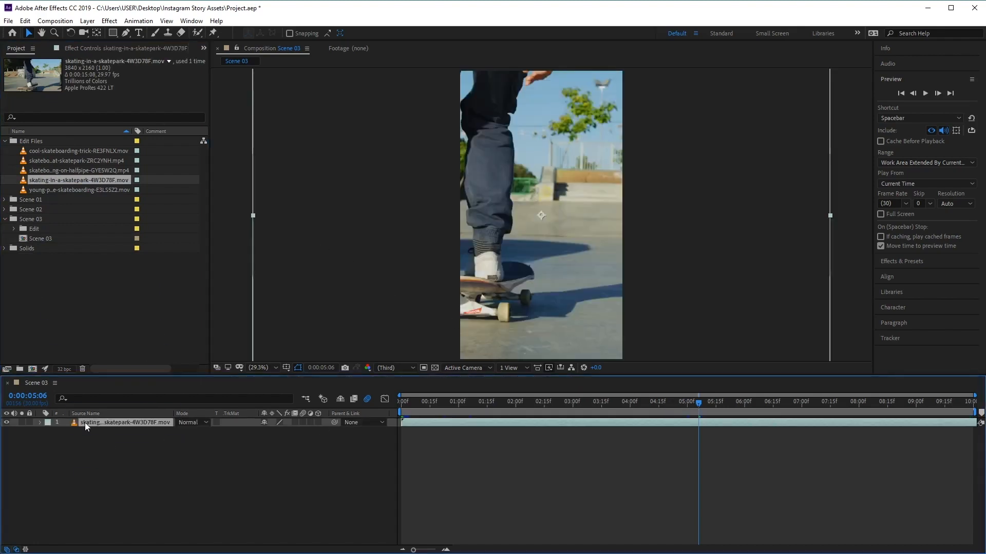
- Pre-compose the skatepark clip layer as Vid 04, moving all attributes into the new composition
left_click_drag(282, 377, 272, 201)
right_click(133, 251)
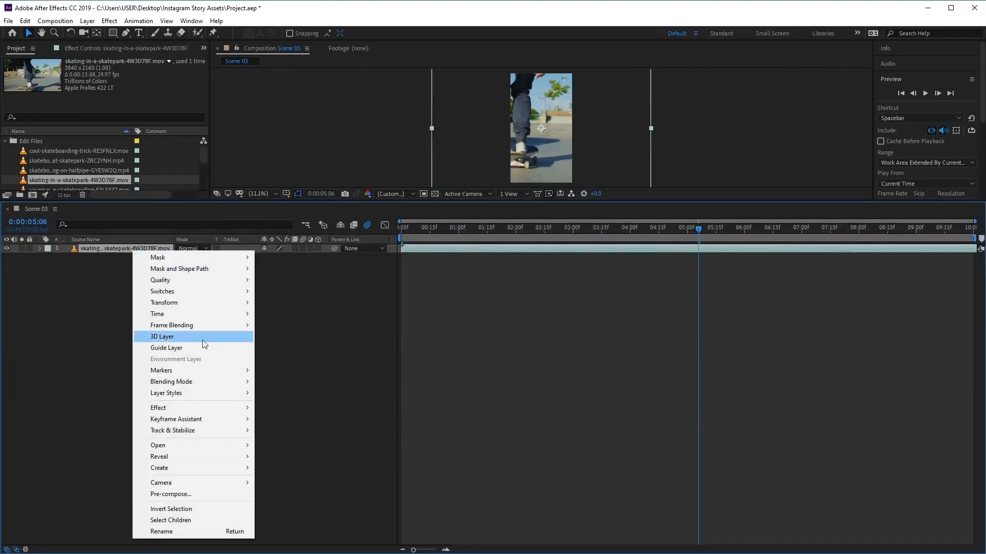
left_click(199, 495)
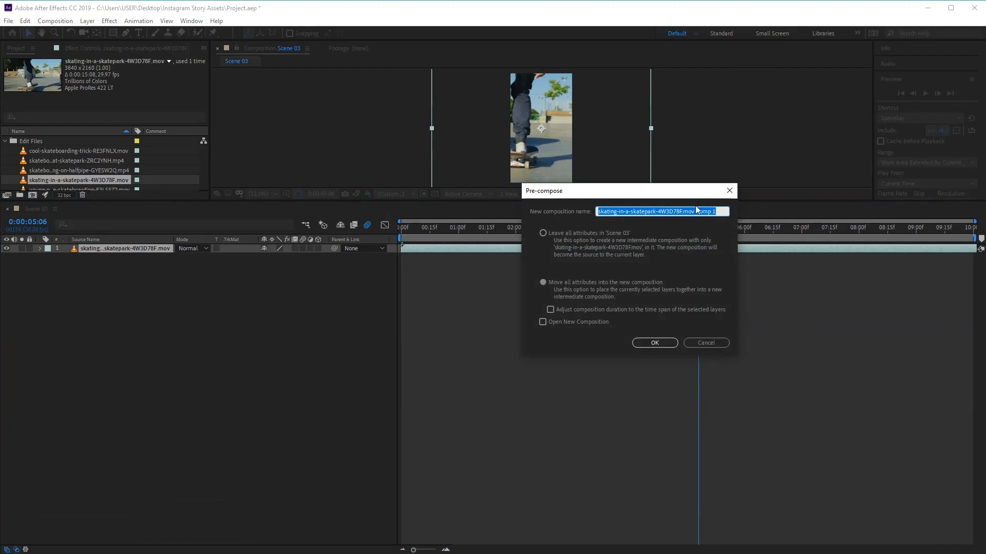
type("V")
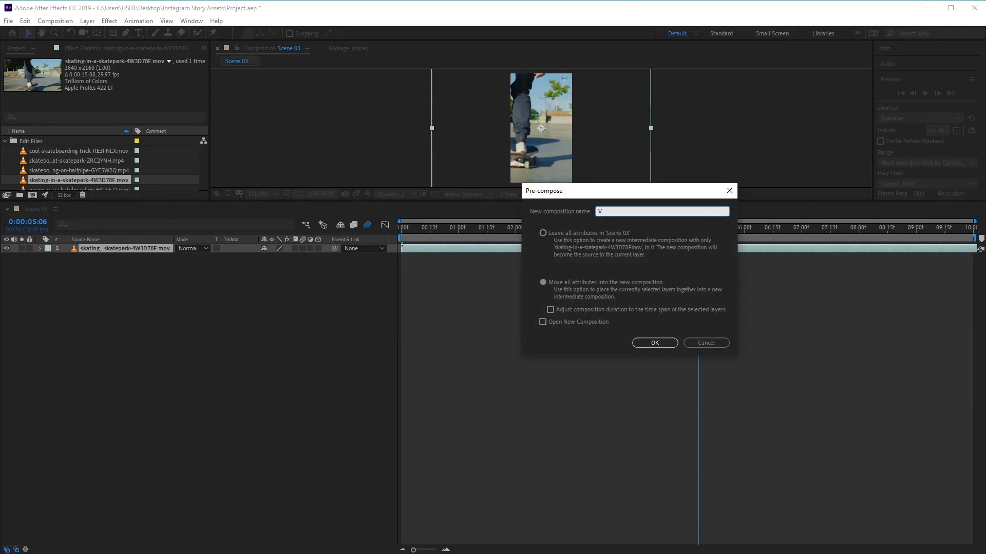
type("id 04")
key("Return")
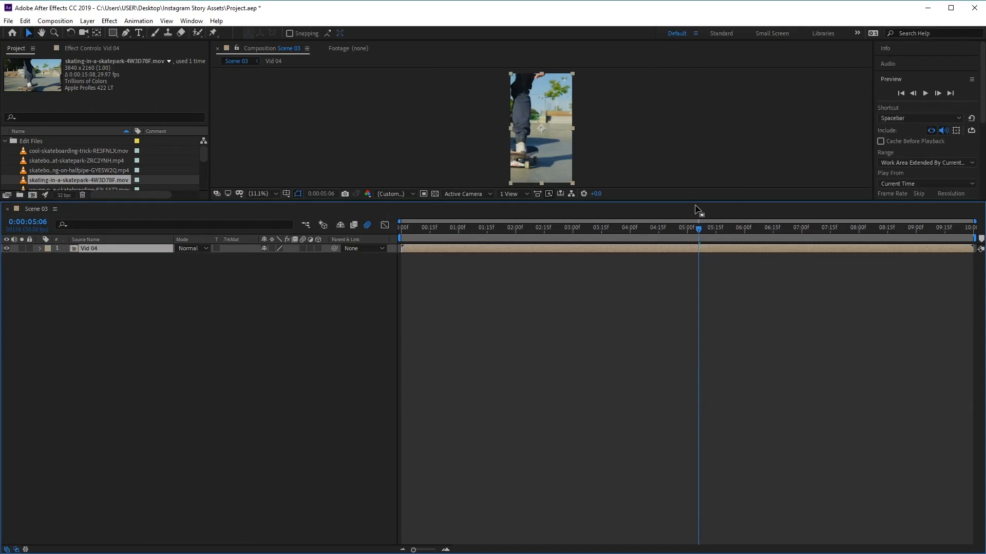
left_click_drag(697, 209, 657, 413)
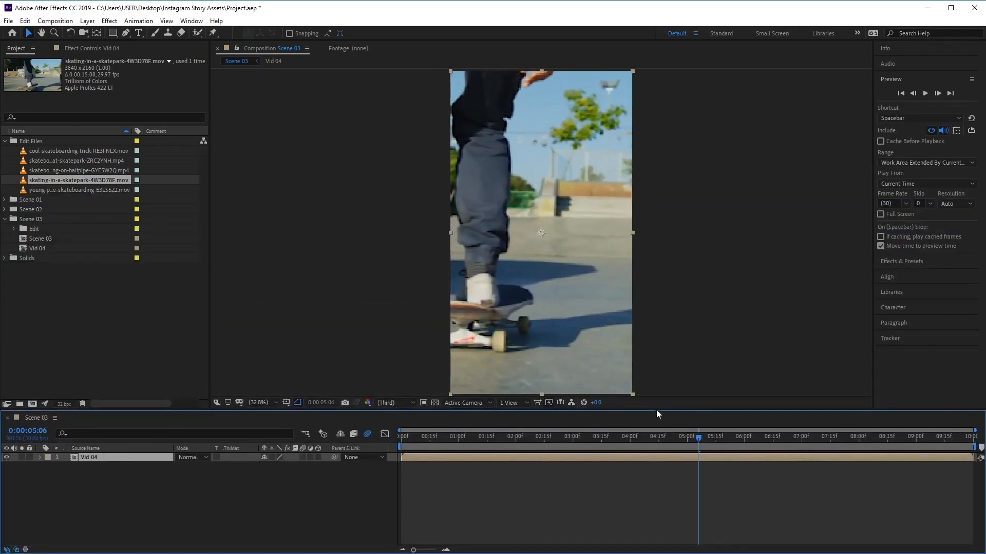
- Move the Vid 04 composition into the Edit folder inside the Scene 03 folder
left_click(38, 248)
left_click_drag(35, 248, 41, 229)
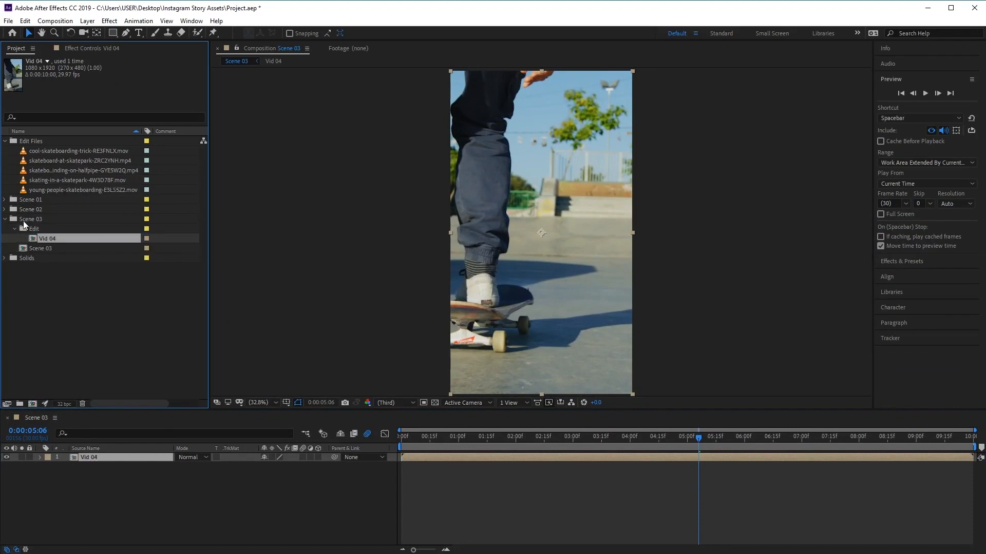
- Open the Vid 04 composition and slide its skatepark clip earlier so it starts on a later part of the footage
double_click(122, 458)
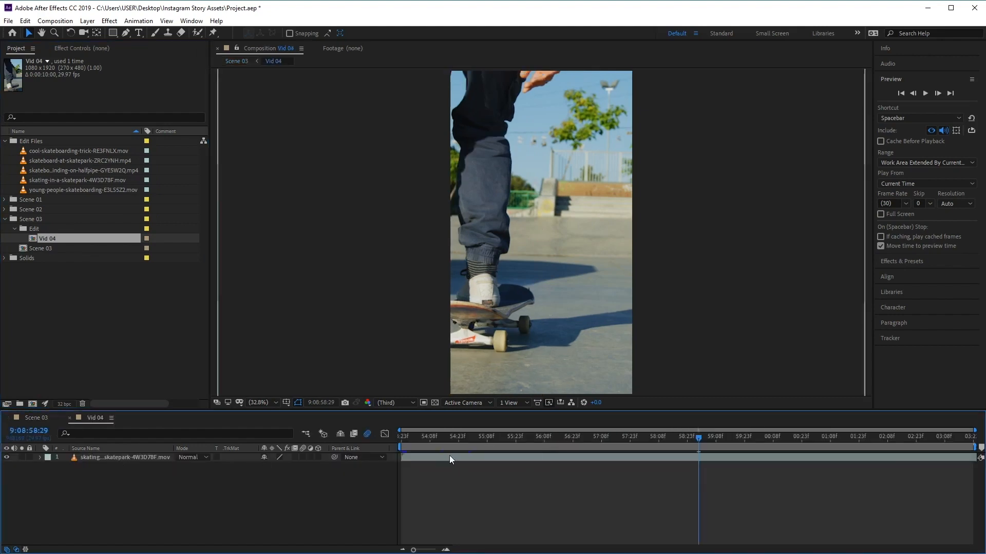
left_click_drag(700, 439, 452, 440)
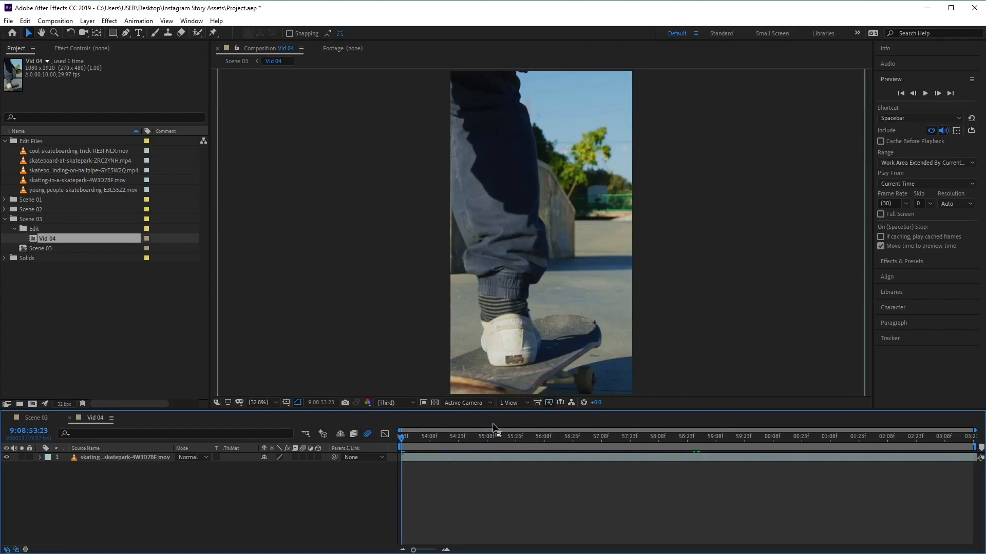
left_click_drag(633, 456, 537, 461)
left_click_drag(402, 438, 376, 433)
left_click_drag(413, 550, 422, 549)
scroll(415, 280, "down", 2)
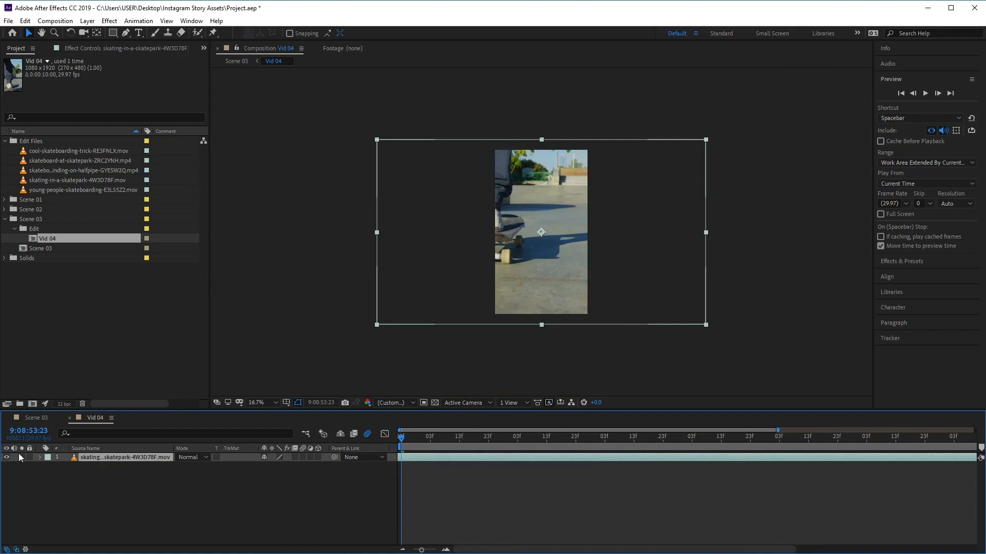
- Slide the skatepark clip in Vid 04 back to start on an earlier moment of the footage, and return to Scene 03
left_click(40, 458)
left_click(49, 467)
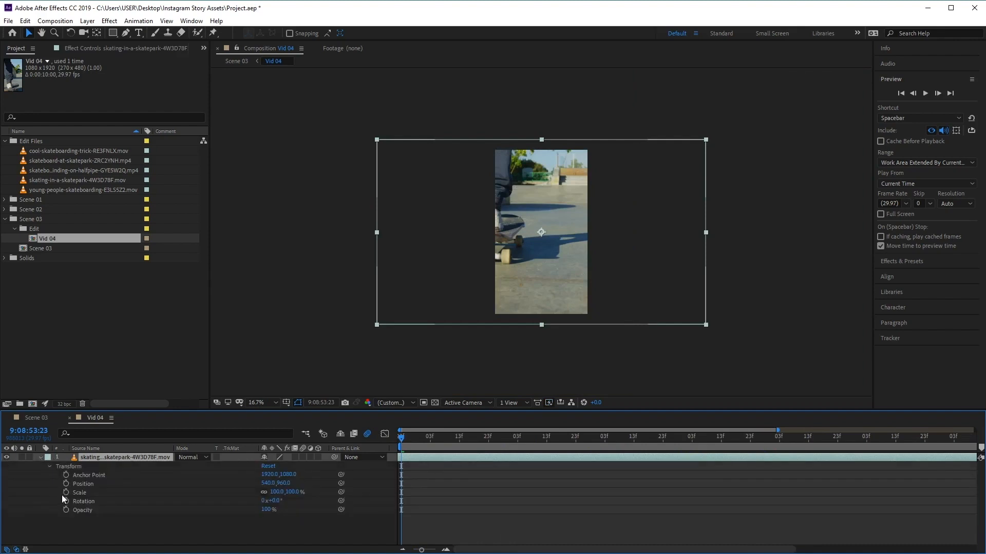
left_click_drag(401, 443, 363, 445)
left_click(35, 418)
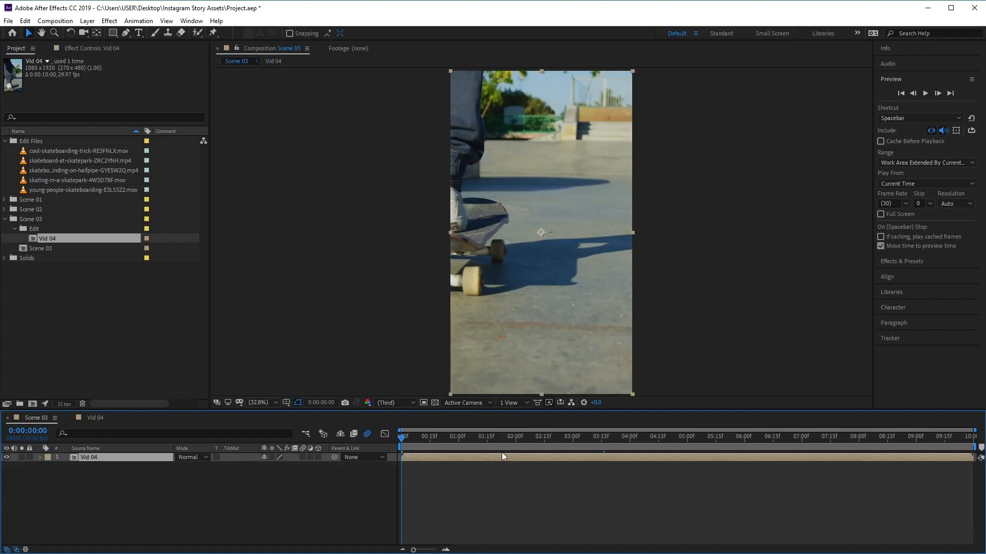
mouse_move(401, 442)
left_mouse_down()
mouse_move(583, 446)
mouse_move(396, 442)
left_mouse_up()
left_click(95, 418)
left_click_drag(439, 453, 580, 454)
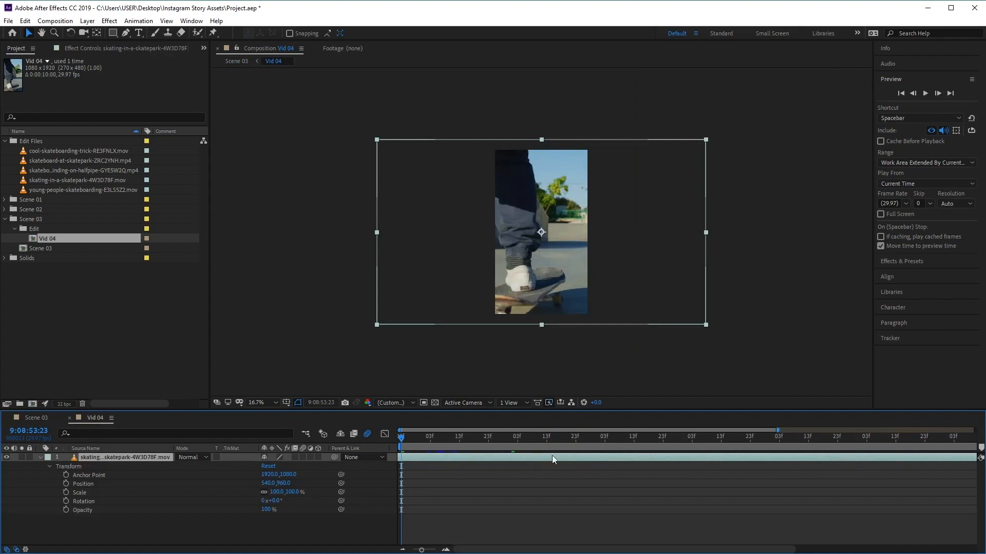
left_click(33, 420)
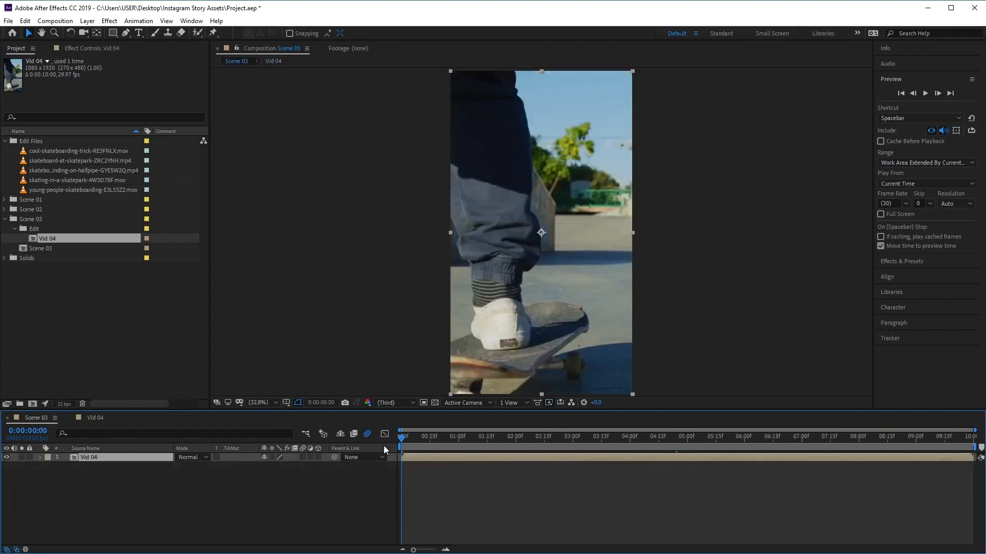
- Keyframe the Vid 04 layer's Scale in Scene 03 at 100% on 0:00:01:11 and 115% on 0:00:01:21
left_click_drag(404, 441, 489, 439)
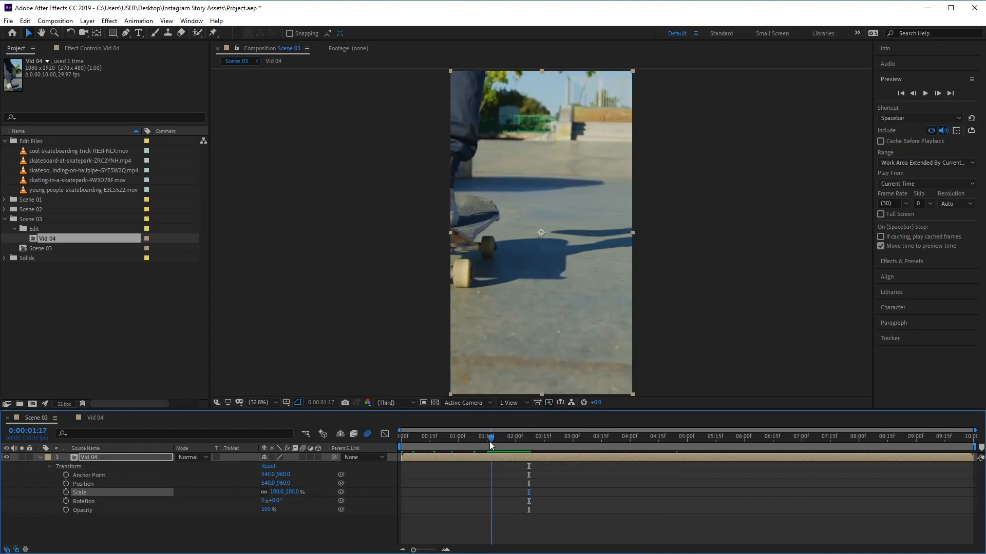
left_click_drag(491, 444, 479, 443)
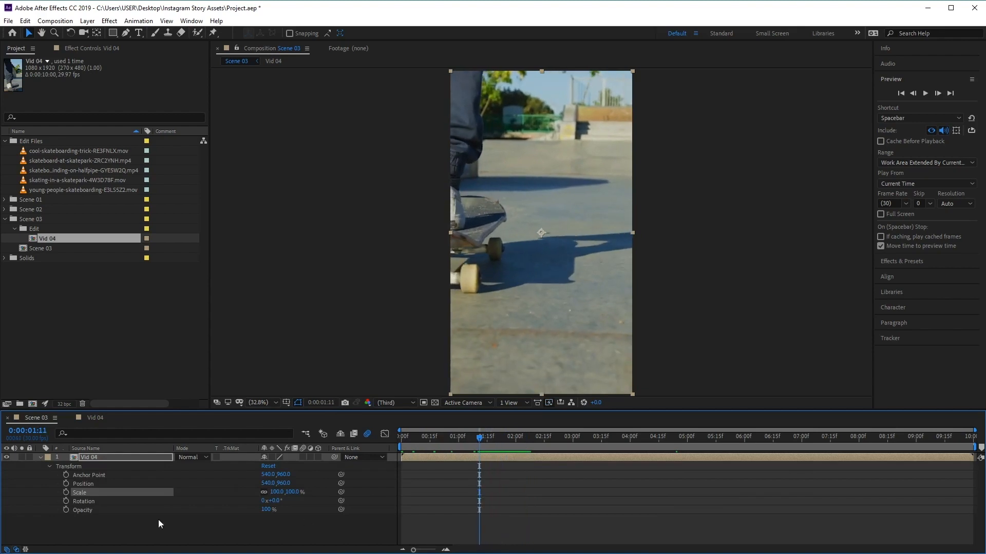
left_click(65, 492)
left_click_drag(479, 438, 500, 440)
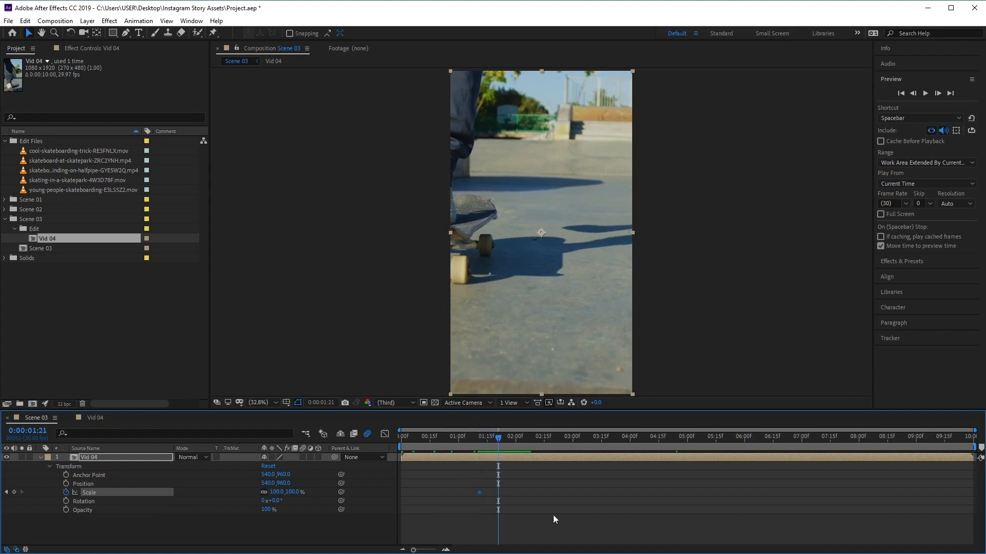
left_click_drag(291, 492, 301, 493)
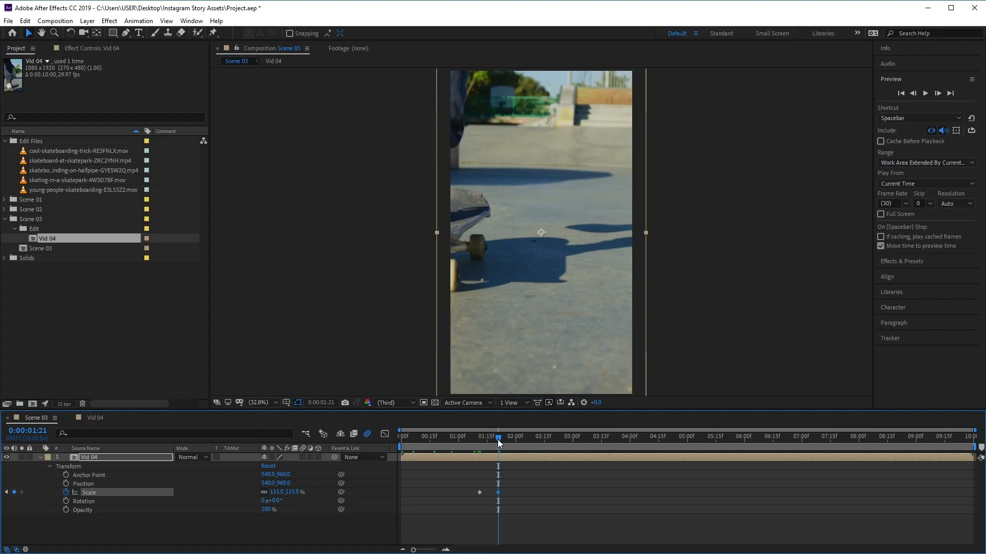
- Hold the Vid 04 layer's Scale at 115% with a keyframe at 0:00:02:11, and set it to 100% at 0:00:02:21
left_click_drag(498, 440, 537, 440)
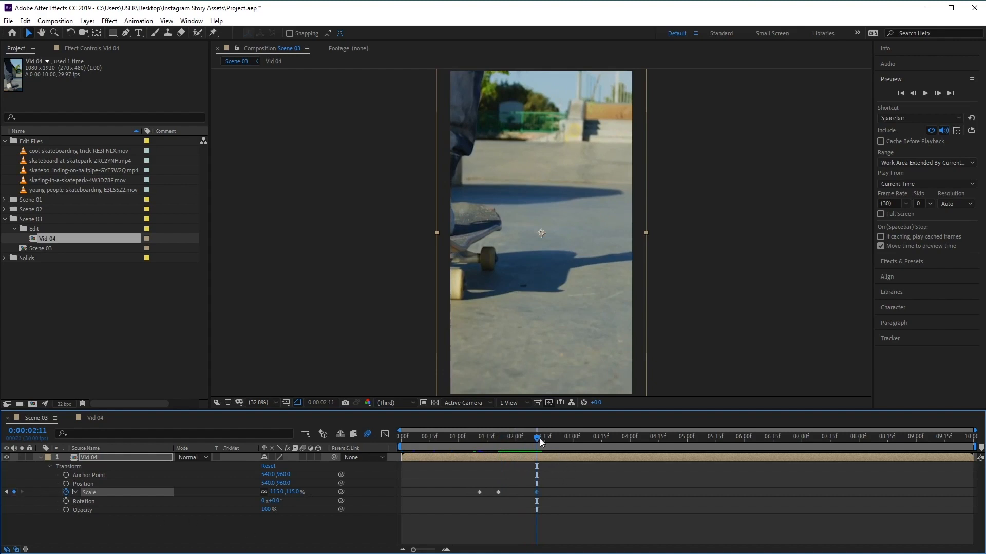
left_click_drag(537, 440, 556, 439)
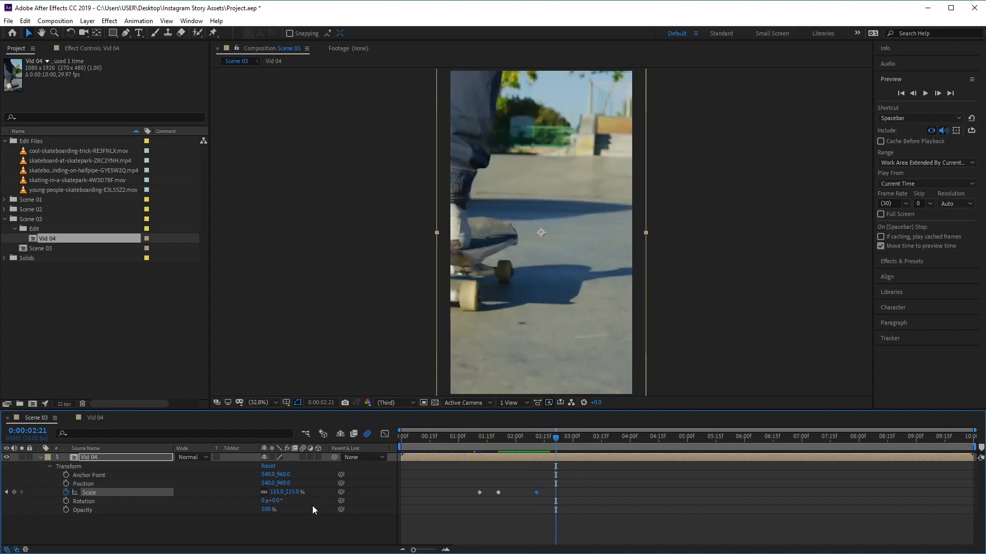
left_click(293, 492)
type("100")
key("Return")
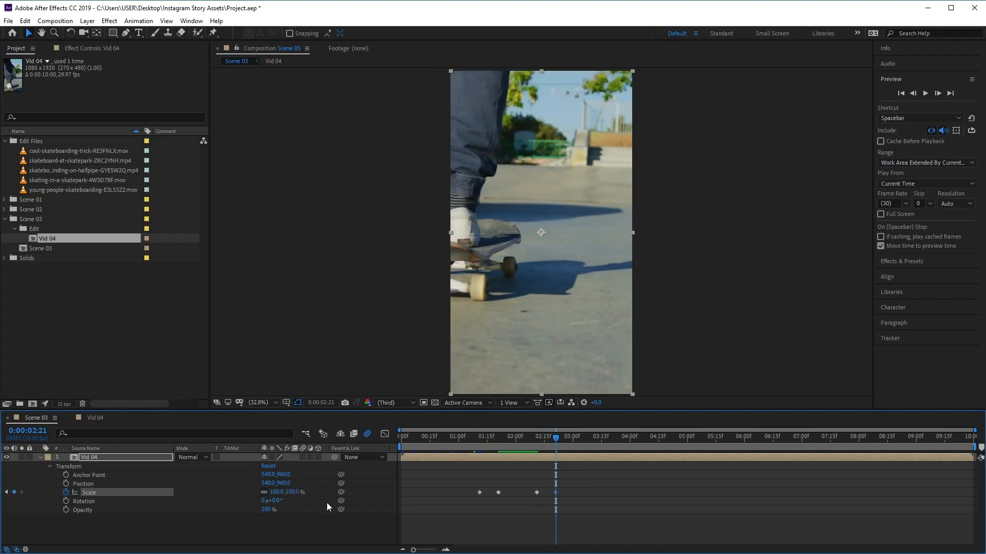
- Apply Easy Ease to all four Scale keyframes of the Vid 04 layer
left_click_drag(562, 490, 470, 493)
left_click_drag(603, 409, 590, 197)
right_click(556, 277)
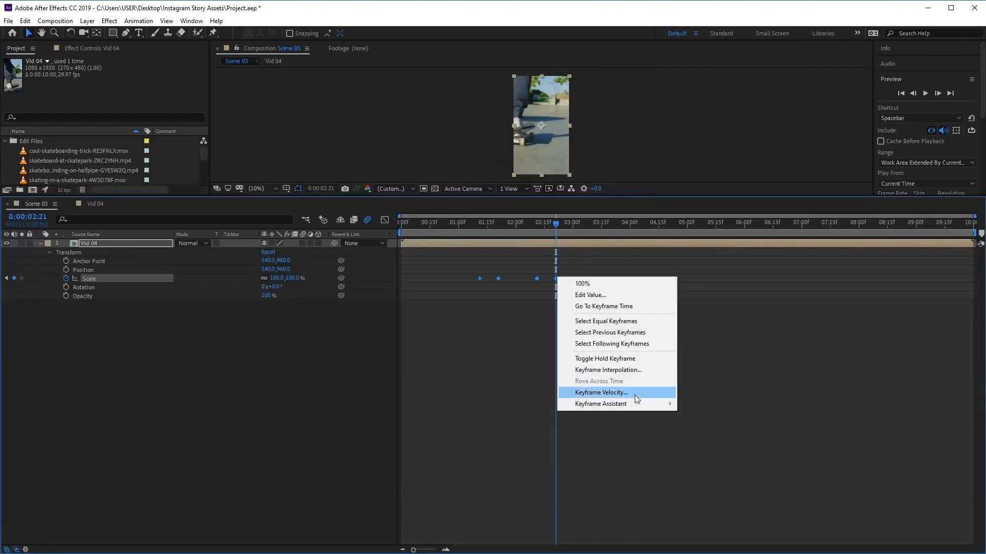
mouse_move(640, 403)
left_click(760, 440)
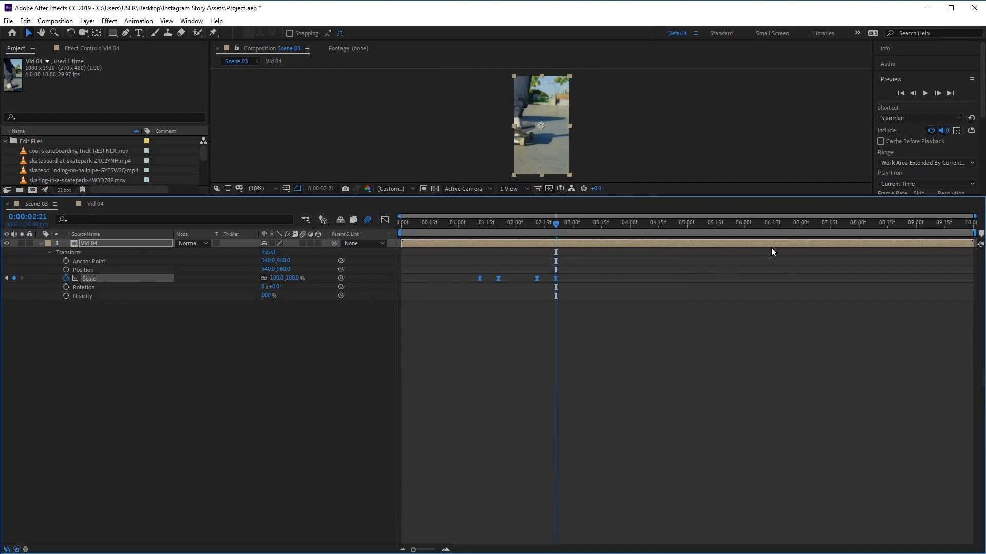
left_click_drag(793, 196, 760, 365)
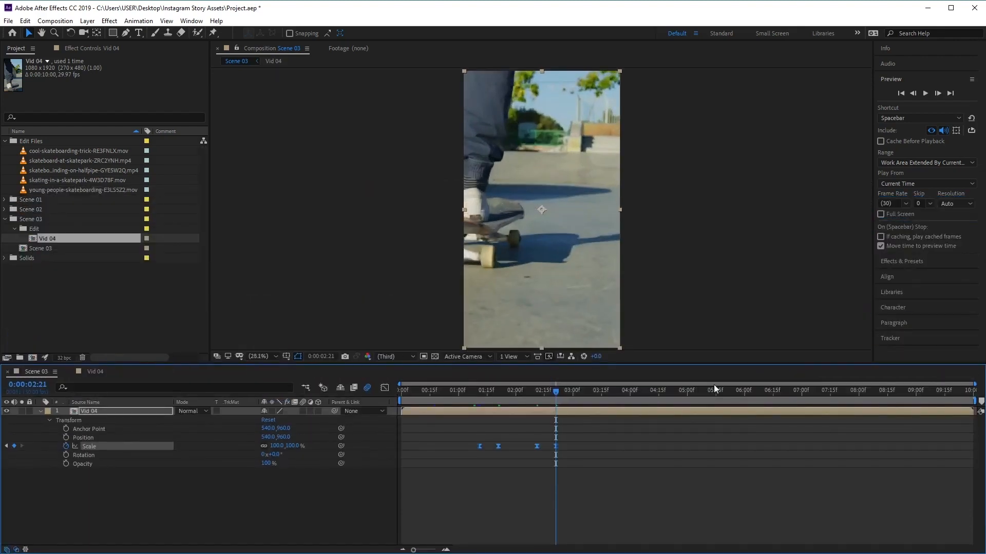
left_click_drag(560, 393, 579, 423)
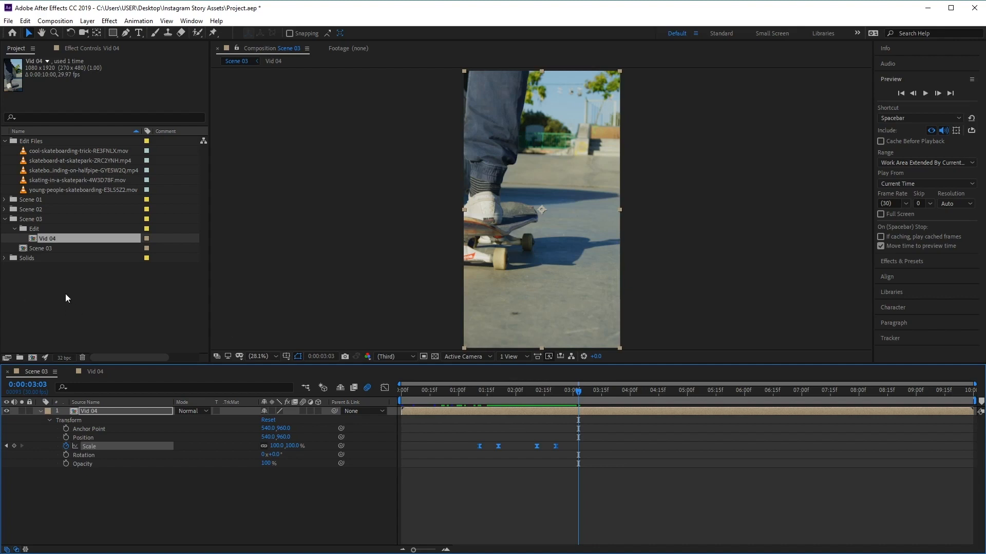
- Collapse the open project folders and create a new 1080 x 1920 composition named Final Render
left_click(15, 228)
left_click(5, 219)
left_click(5, 141)
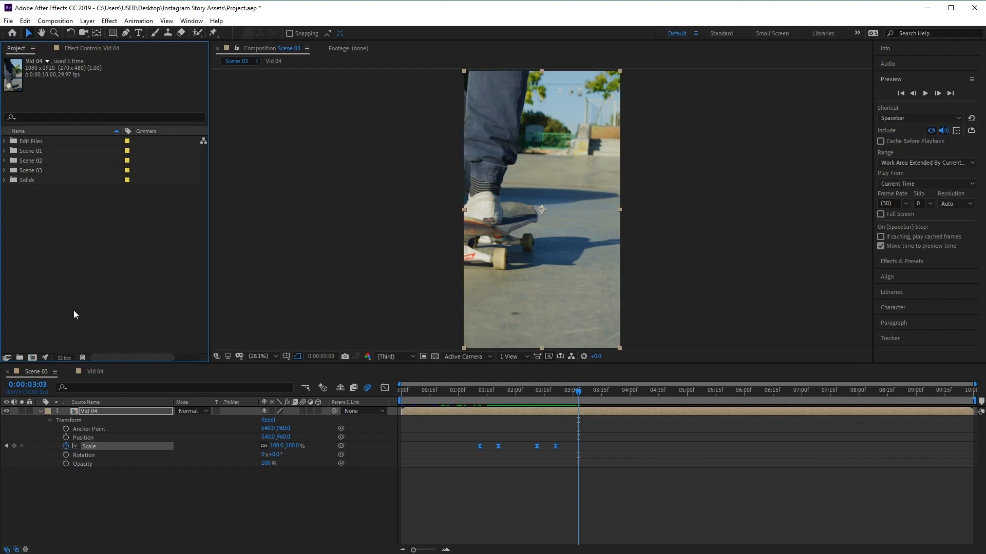
left_click(55, 21)
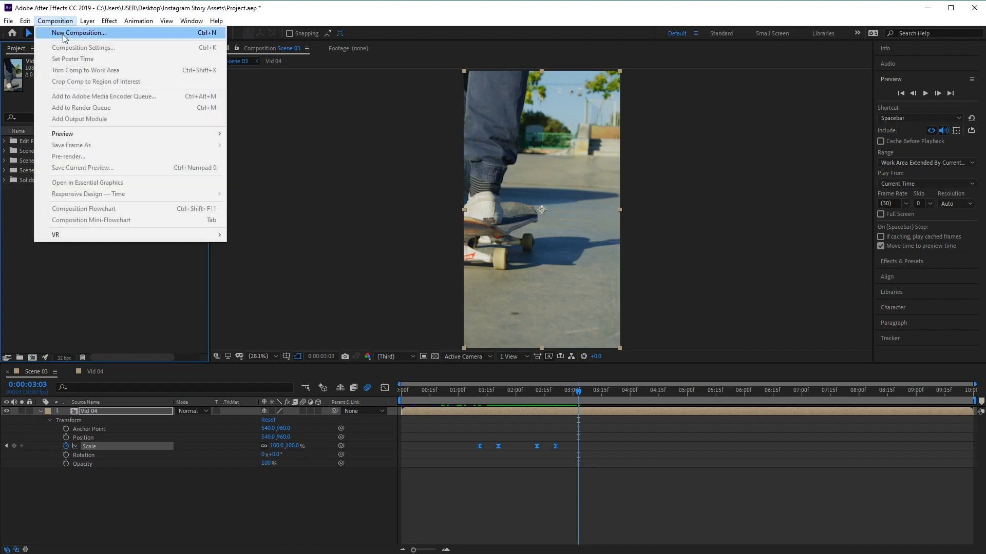
left_click(62, 34)
double_click(527, 129)
type("Final Render")
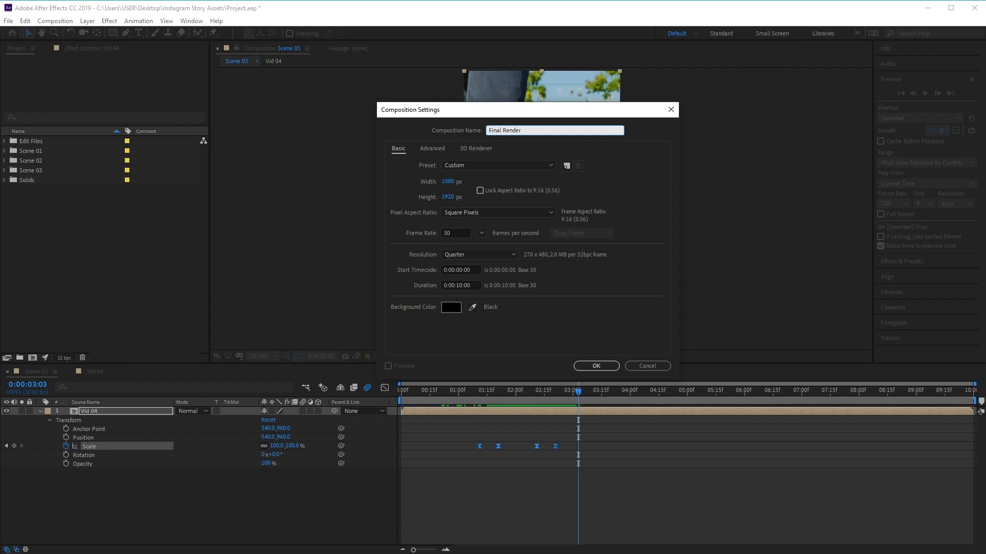
key("Return")
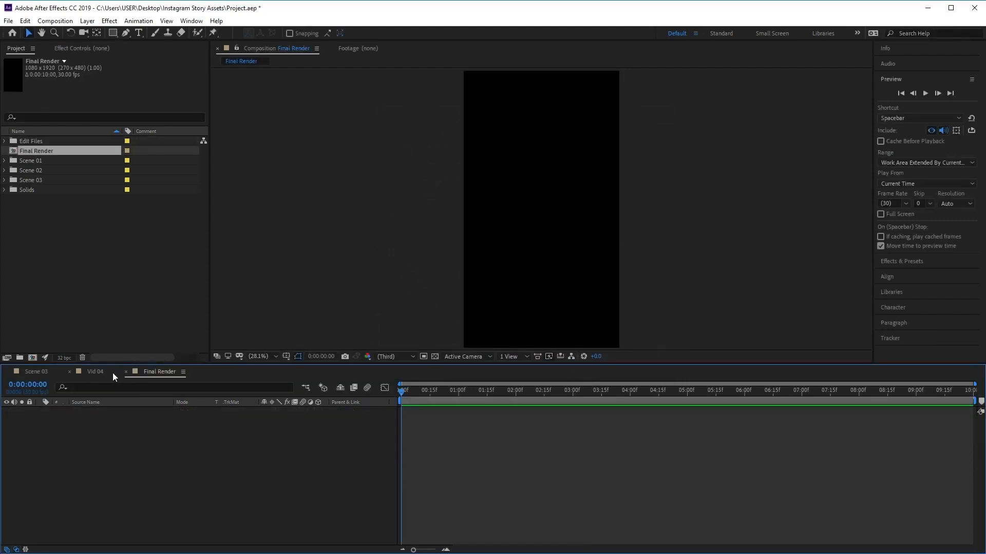
- Close the Vid 04 and Scene 03 timelines, leaving only Final Render open
left_click(88, 371)
left_click(69, 371)
left_click(7, 371)
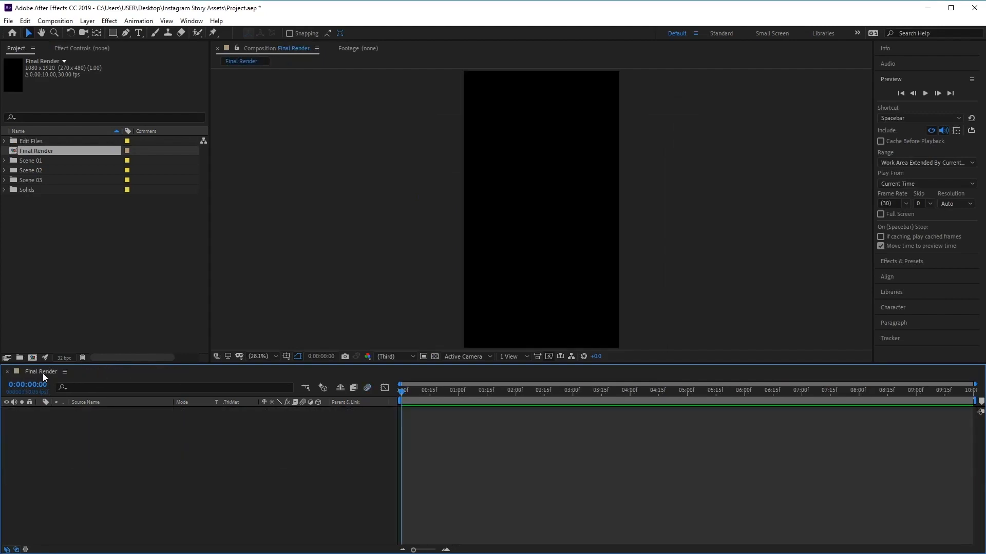
- Add the Scene 01 composition to the empty Final Render timeline
left_click(50, 162)
left_click(5, 161)
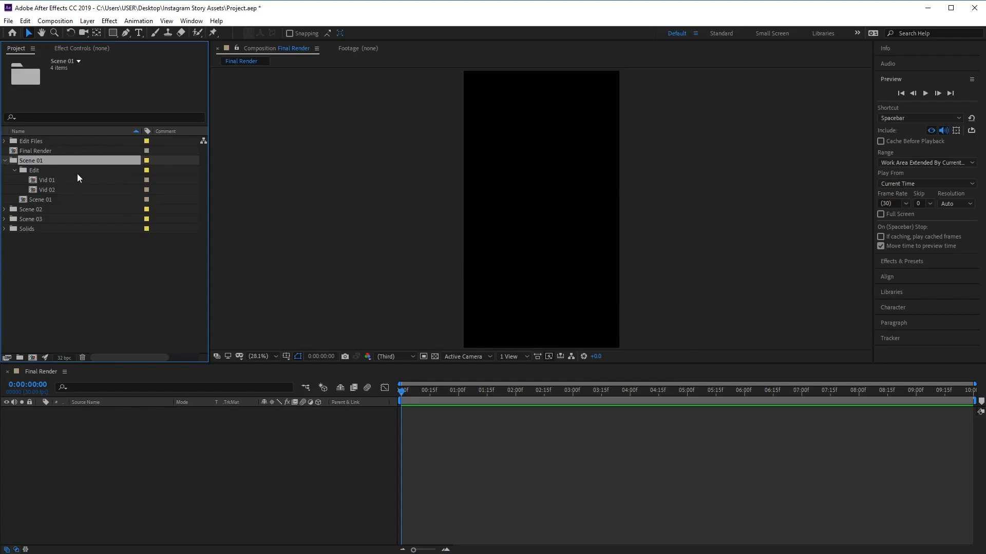
left_click(14, 170)
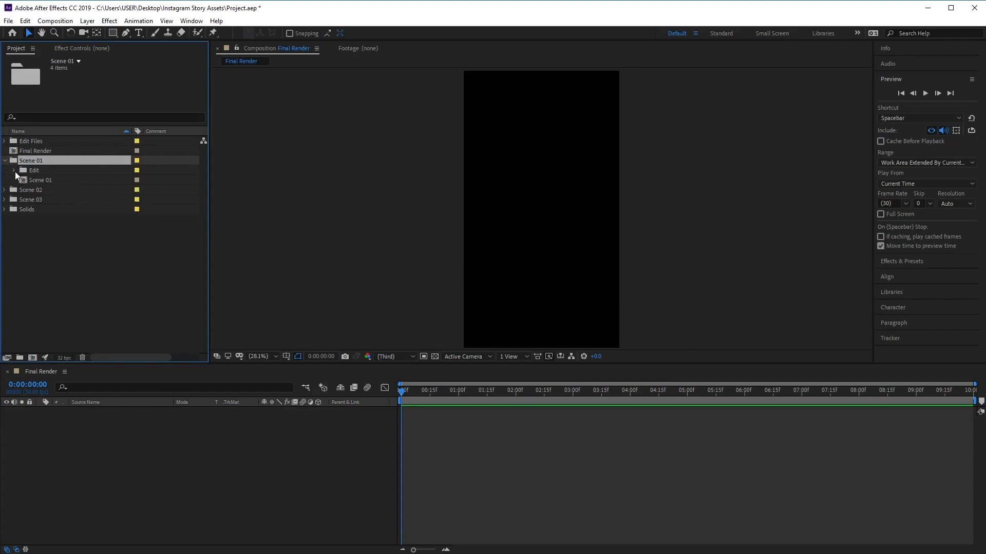
left_click(50, 181)
left_click_drag(87, 391, 90, 452)
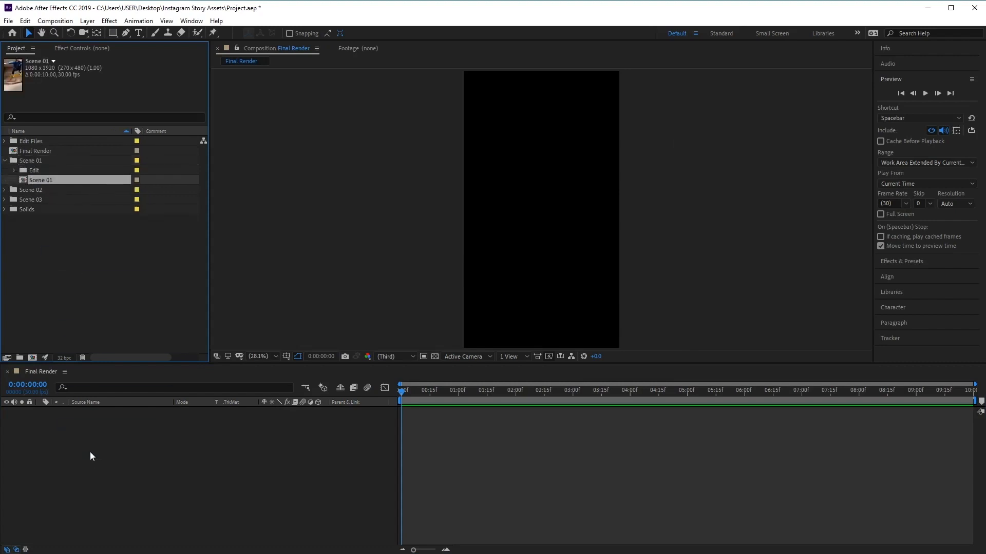
- Add the Scene 02 and Scene 03 compositions above Scene 01 in the Final Render timeline
left_click(5, 160)
left_click(5, 170)
left_click_drag(32, 191, 134, 411)
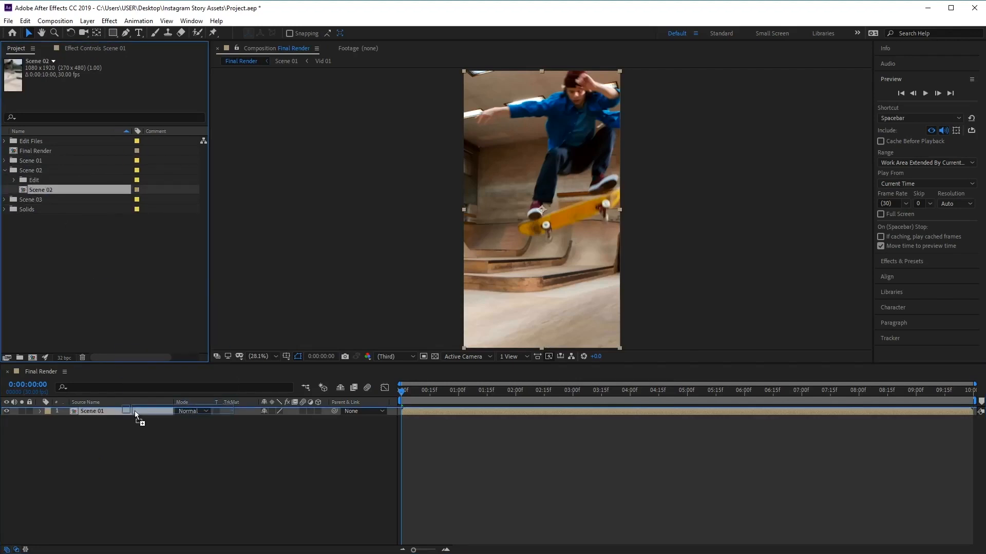
left_click(4, 170)
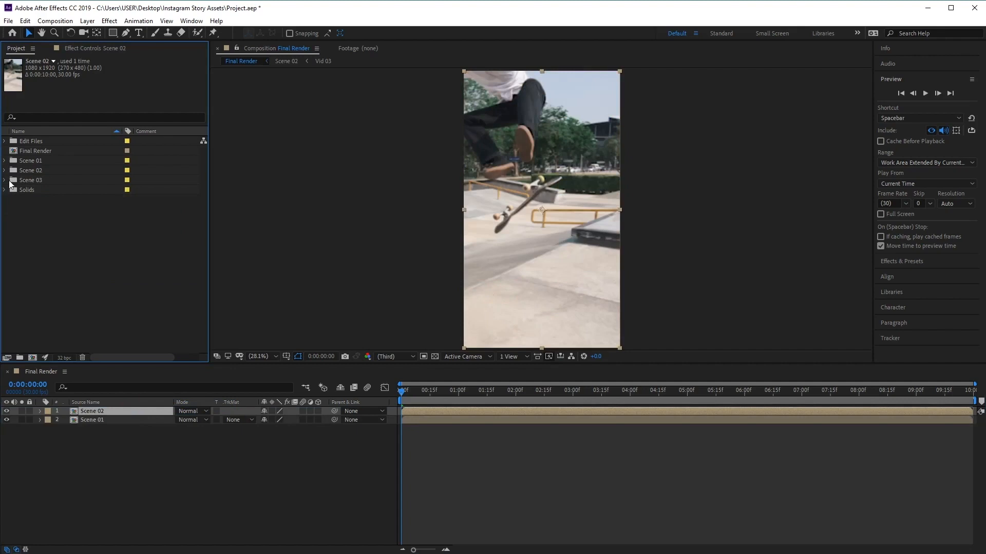
left_click(5, 180)
left_click_drag(38, 200, 123, 408)
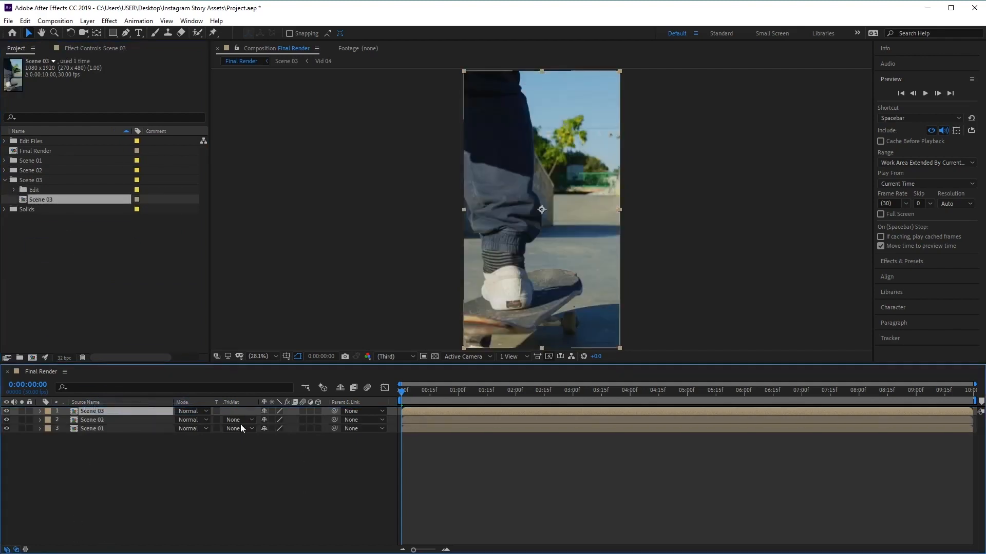
- Hide the Scene 03 and Scene 02 layers and select Scene 01
left_click(6, 411)
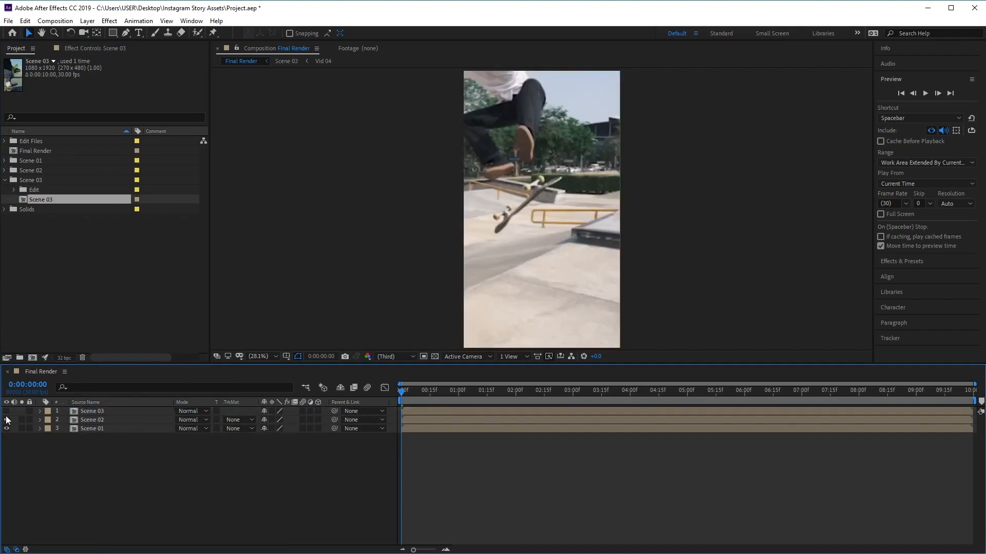
left_click(6, 420)
left_click(94, 430)
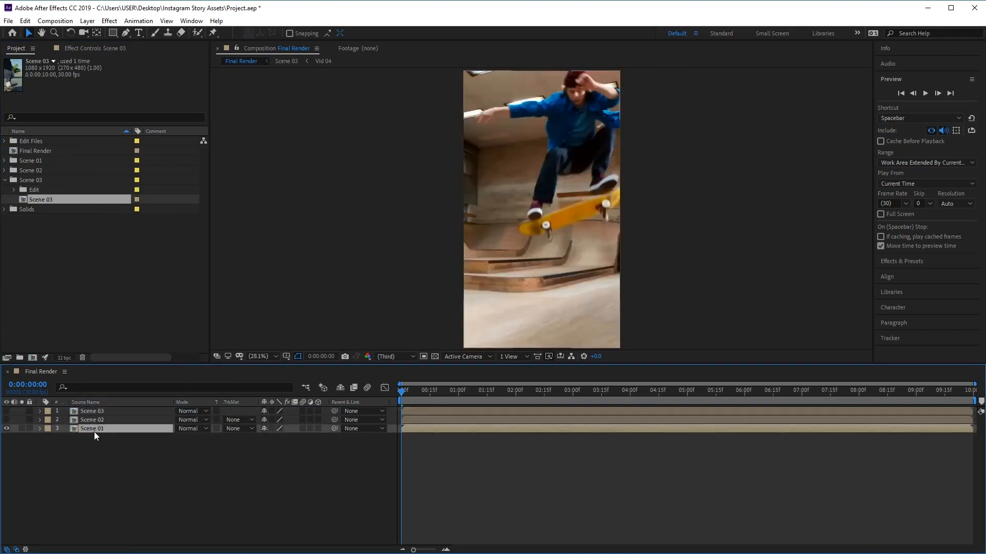
- Show the Scene 02 layer again and offset its start to just before the 2-second mark, over Scene 01
left_click_drag(402, 392, 574, 409)
left_click_drag(433, 418, 615, 419)
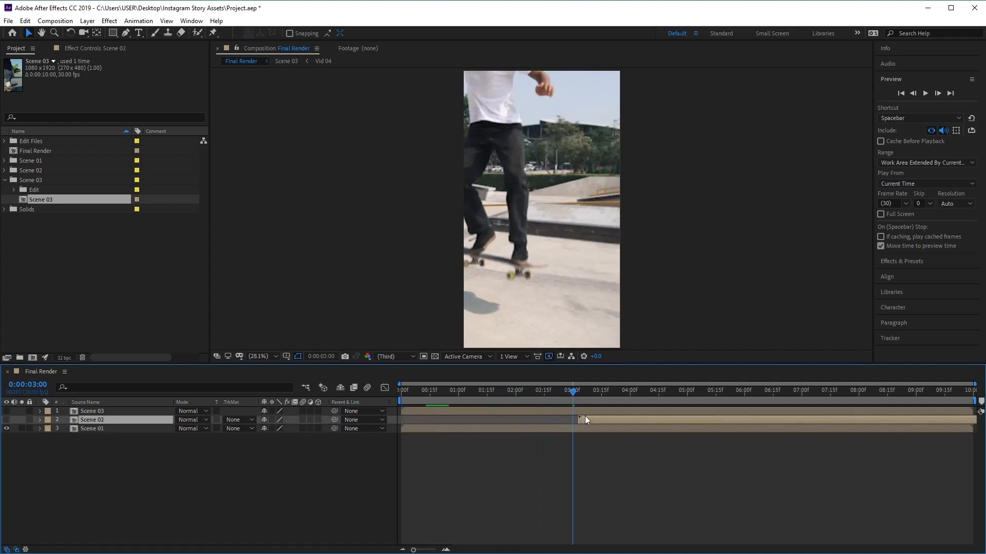
left_click(6, 420)
left_click_drag(574, 397, 524, 410)
left_click_drag(591, 424, 496, 398)
left_click(928, 94)
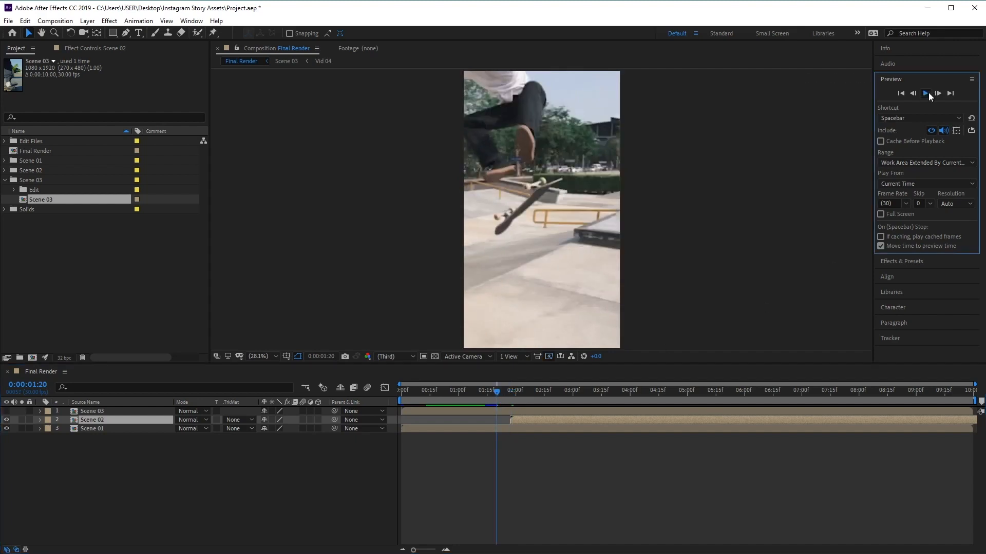
left_click(928, 93)
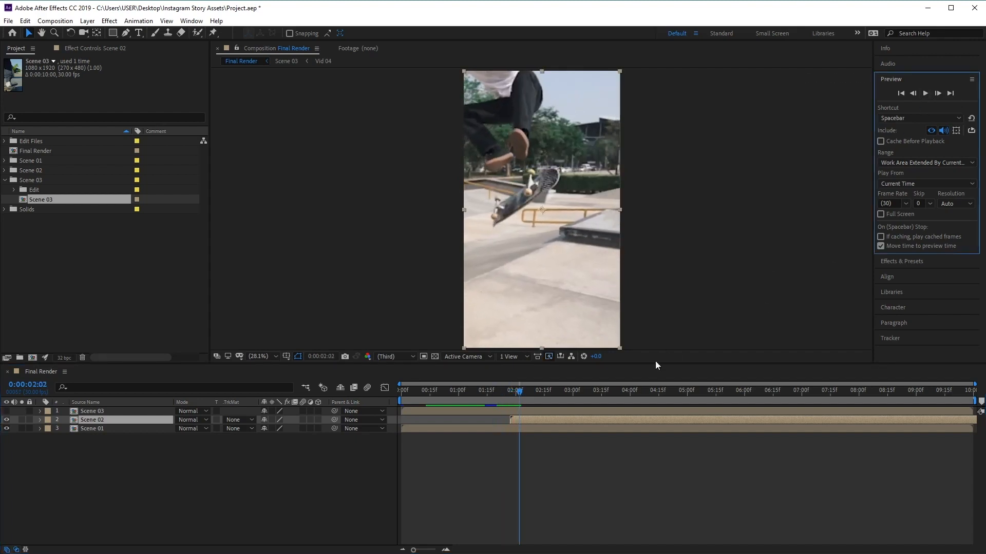
- Show the Scene 03 layer again and offset its start to 0:00:06:15, over Scene 02 in the Final Render timeline
left_click_drag(517, 399, 799, 404)
left_click(729, 410)
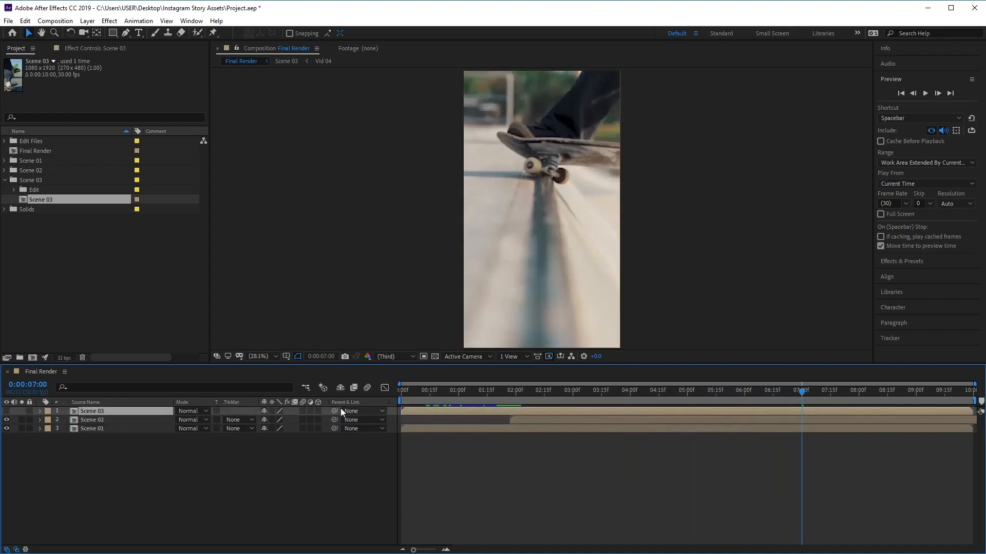
left_click(7, 413)
left_click_drag(408, 413, 971, 392)
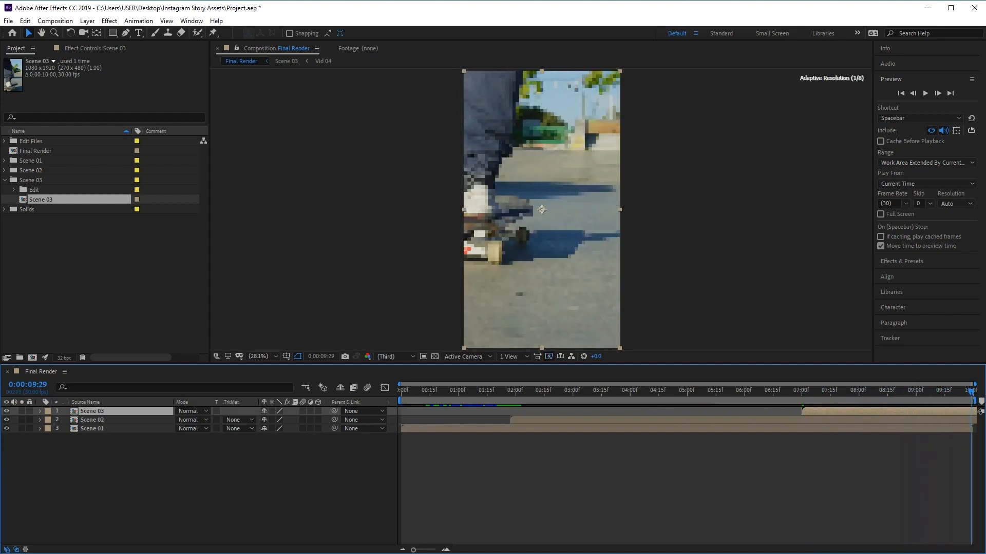
left_click_drag(811, 413, 783, 412)
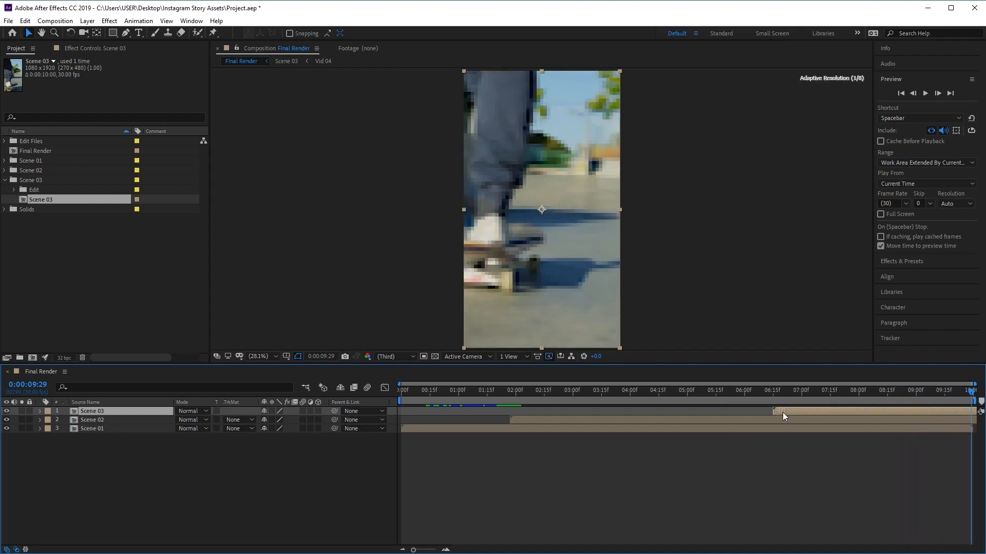
- Preview the Final Render sequence from the start to check the timing between the scenes
left_click_drag(973, 395, 384, 419)
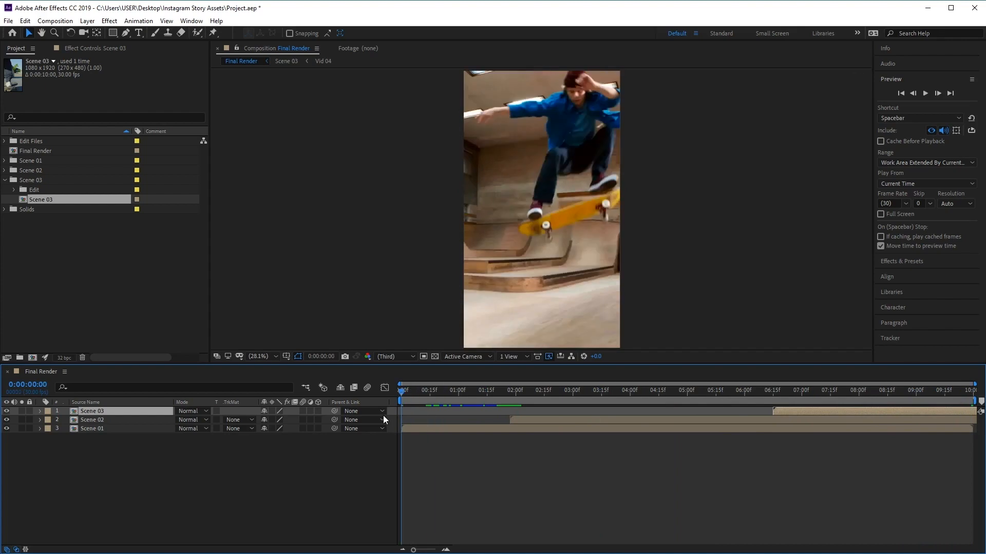
left_click(926, 96)
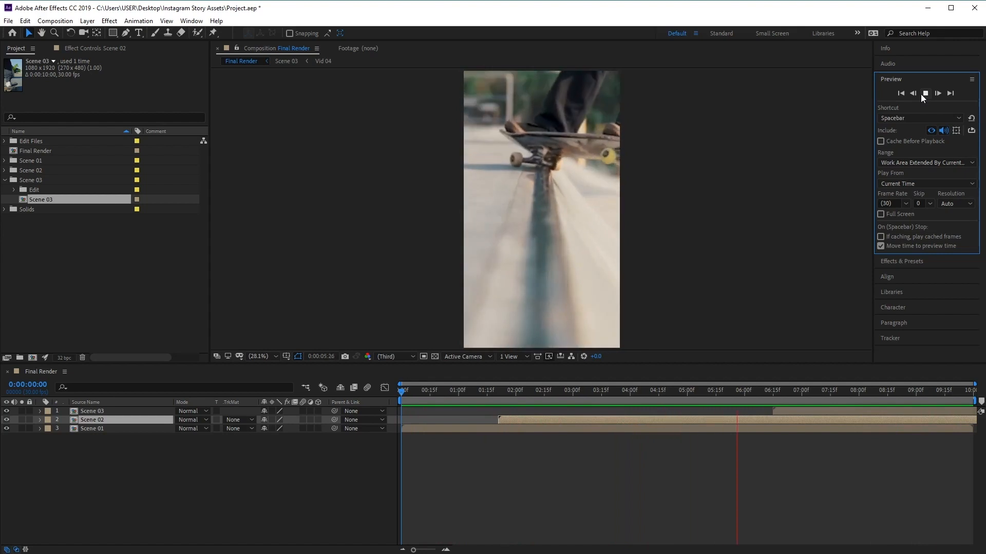
left_click(922, 94)
- Fade in the Scene 03 layer with Opacity keyframes of 0% at 0:00:06:15 and 100% at 0:00:06:21
left_click_drag(852, 392, 772, 395)
left_click(797, 411)
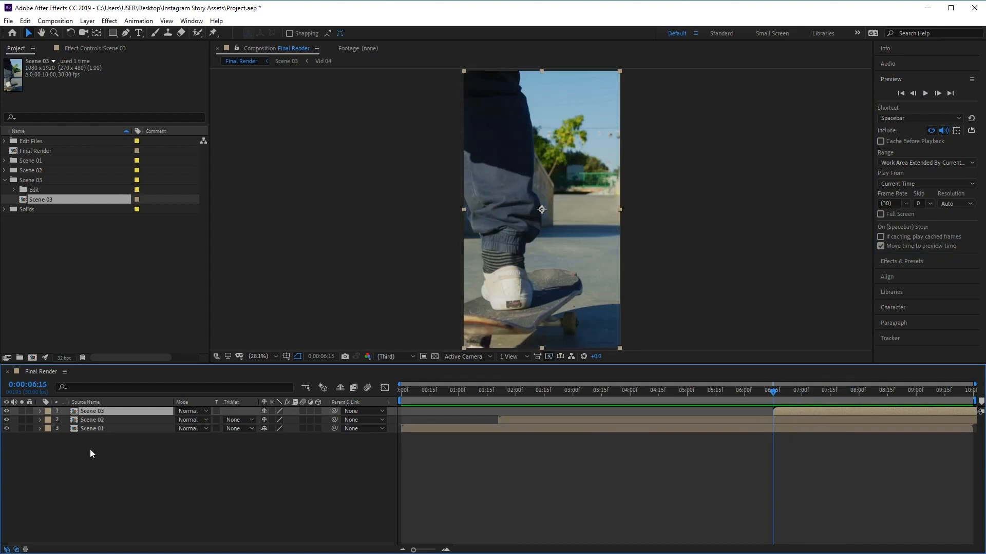
left_click(39, 410)
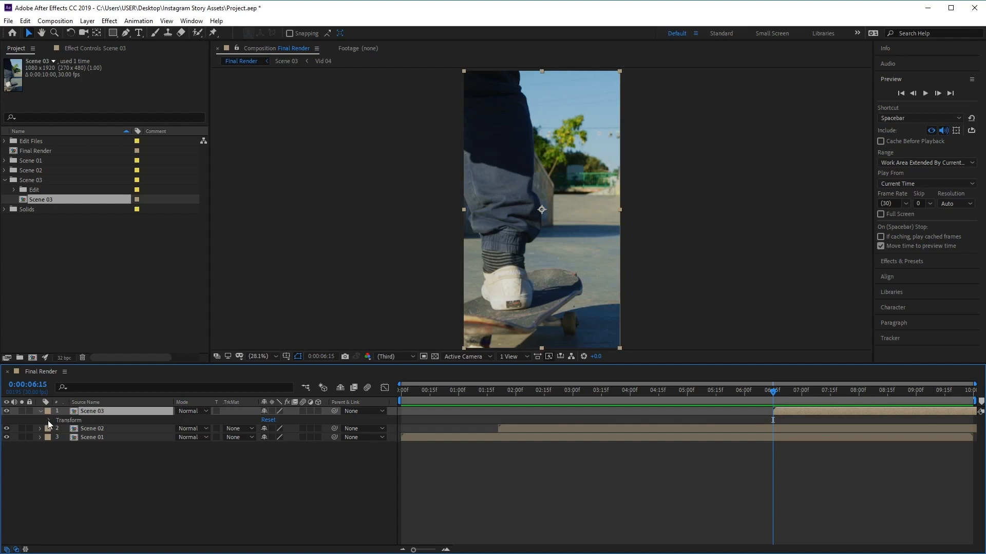
left_click(48, 420)
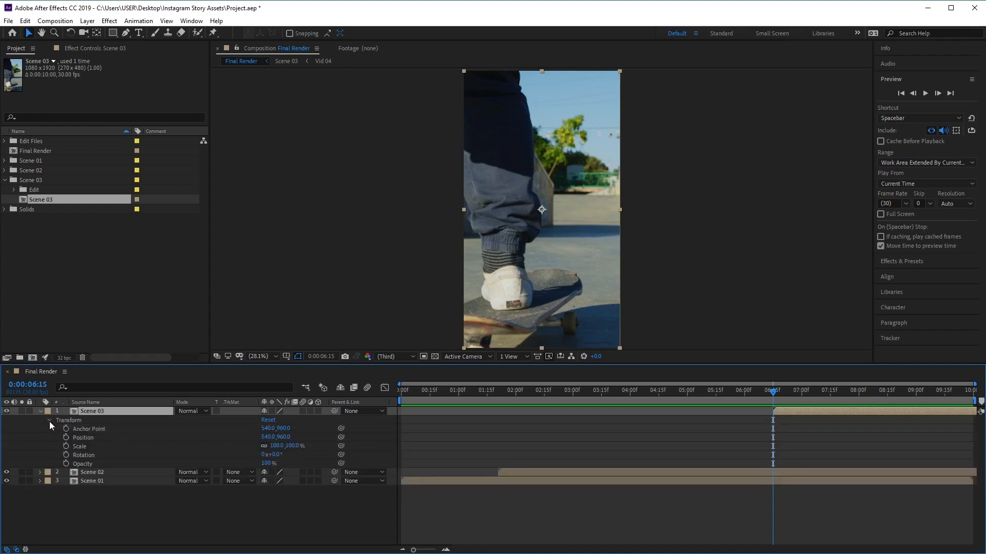
left_click(66, 465)
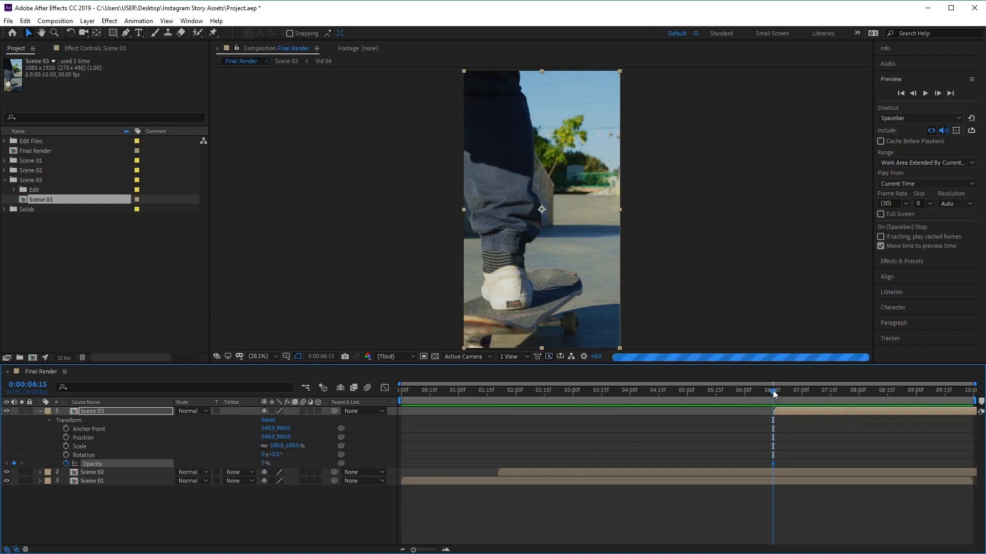
left_click_drag(773, 391, 784, 392)
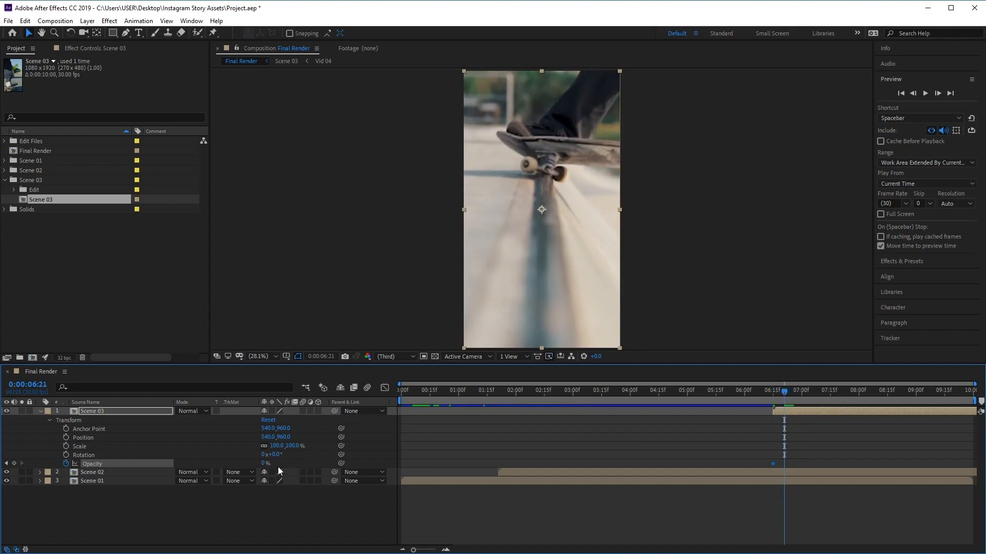
left_click_drag(266, 464, 398, 465)
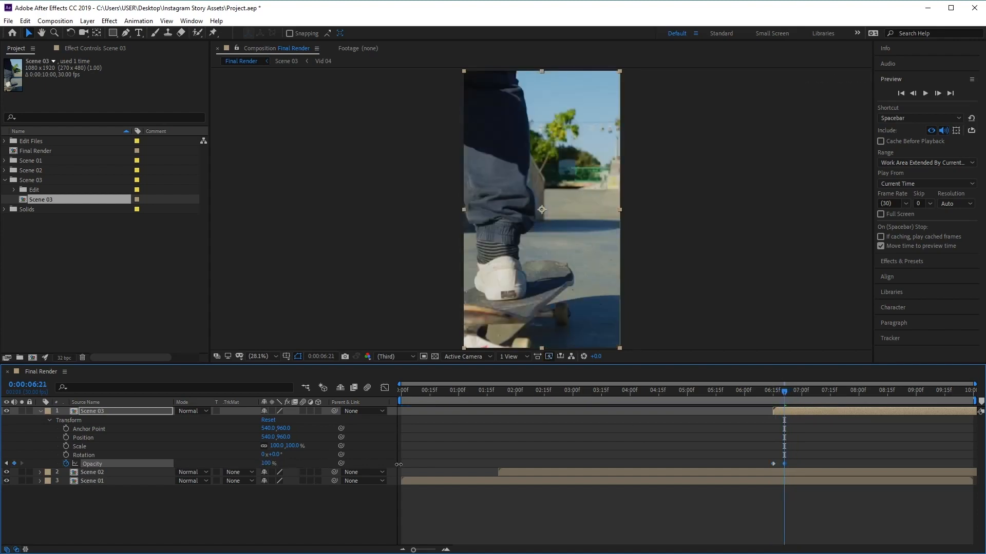
- Lengthen Scene 03's fade-in by moving its 100% Opacity keyframe to just before the 7-second mark, and preview the sequence
left_click_drag(781, 393, 733, 392)
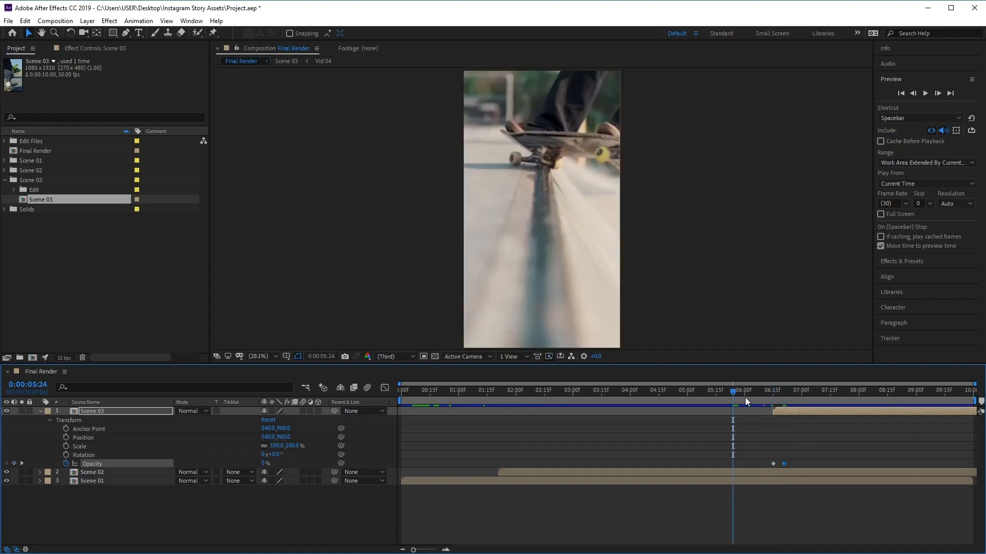
left_click(925, 94)
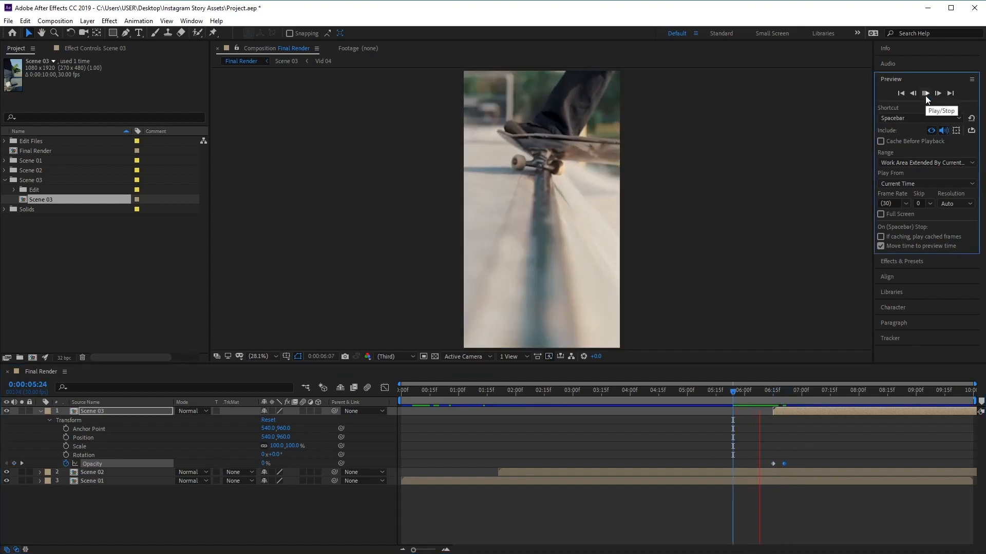
left_click(925, 94)
left_click_drag(784, 464, 796, 465)
left_click_drag(815, 391, 757, 393)
left_click(922, 93)
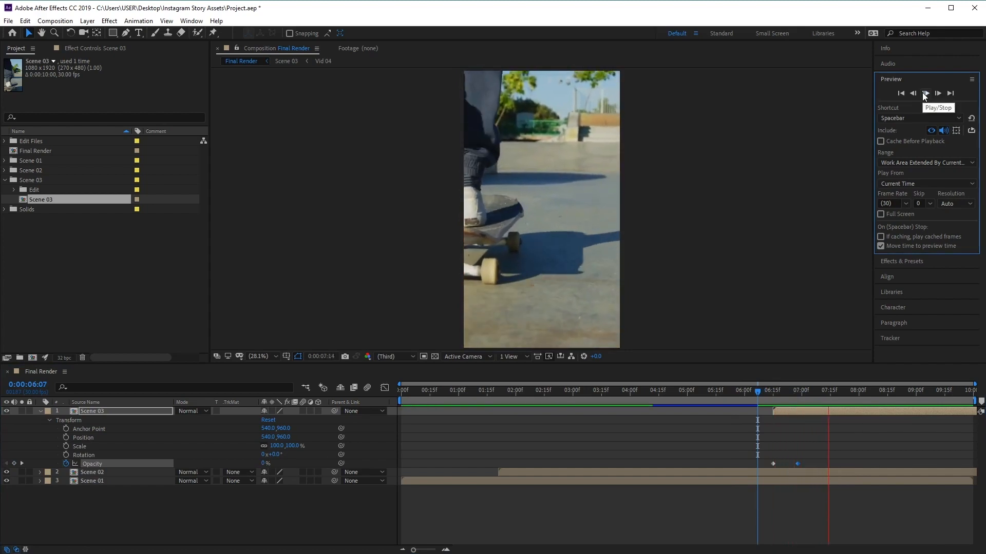
left_click(924, 94)
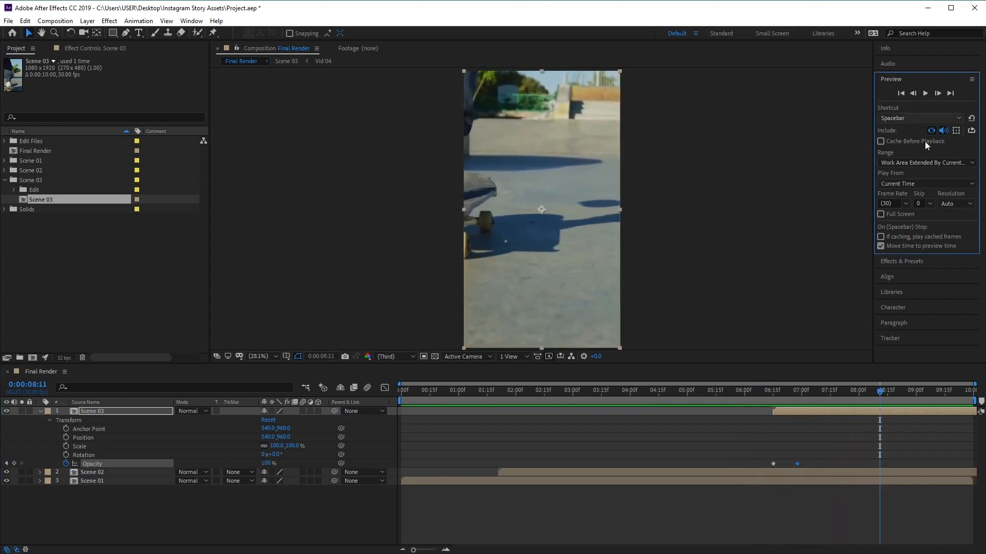
left_click(761, 393)
left_click(925, 93)
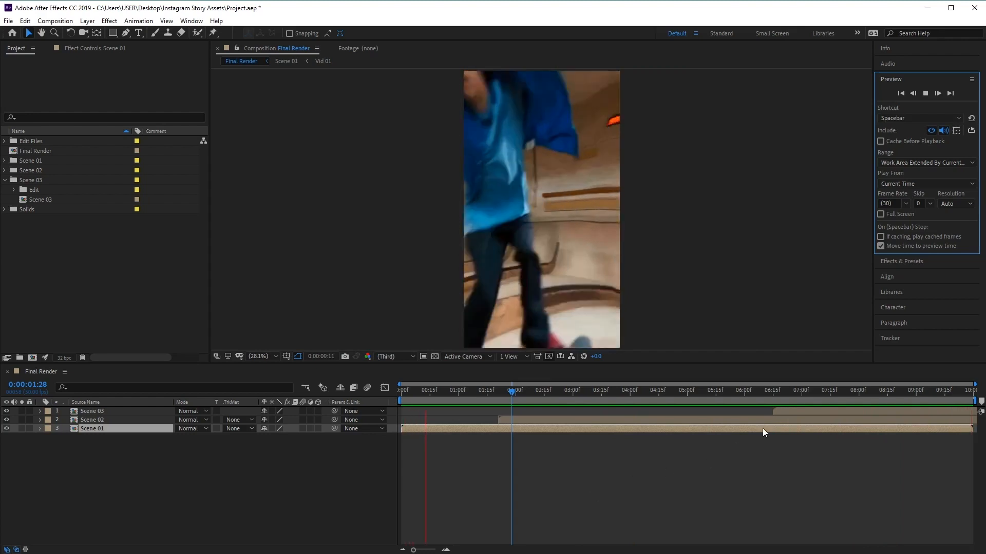
left_click(925, 95)
- Import 01.psd from the PSD folder as a composition with editable layer styles
left_click(5, 181)
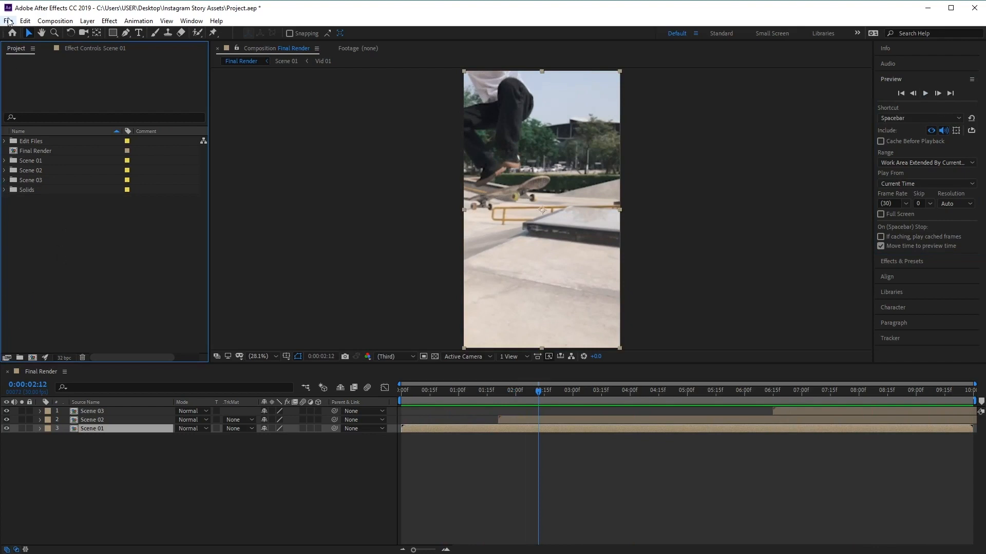
left_click(8, 21)
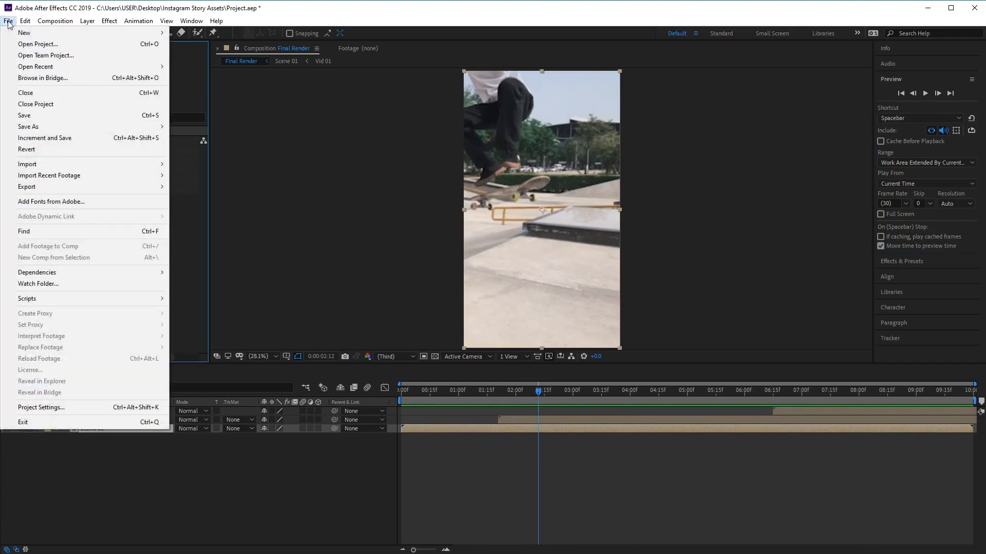
mouse_move(97, 162)
left_click(274, 162)
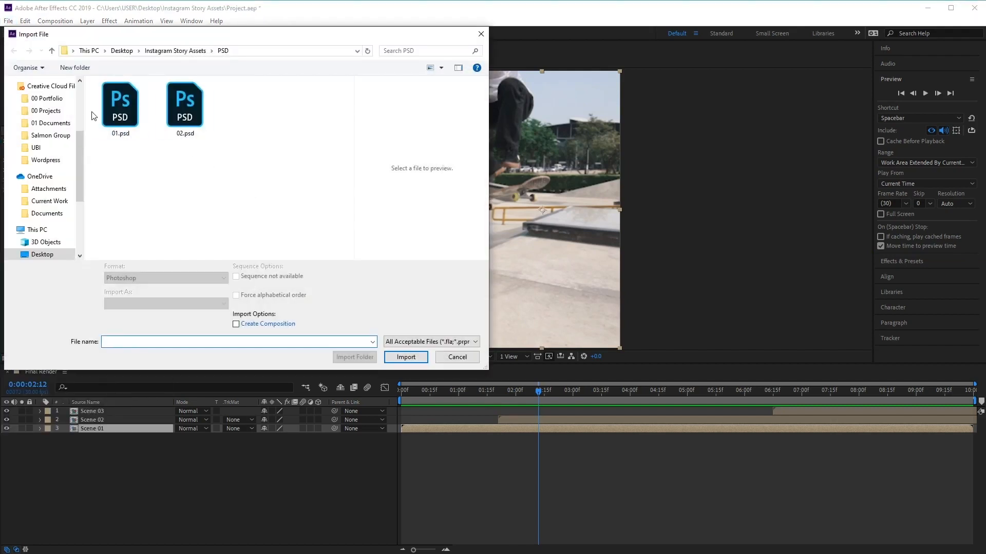
left_click(115, 108)
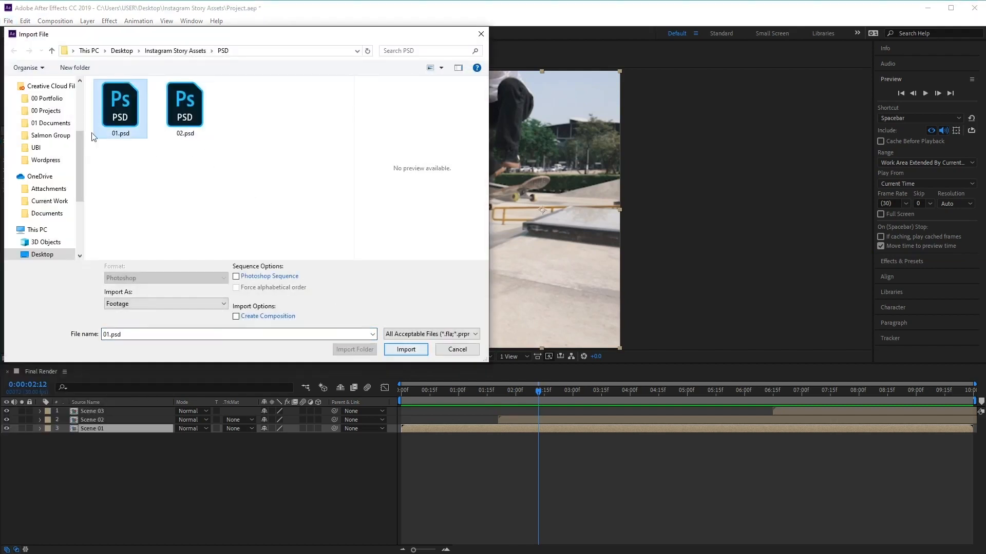
left_click(408, 350)
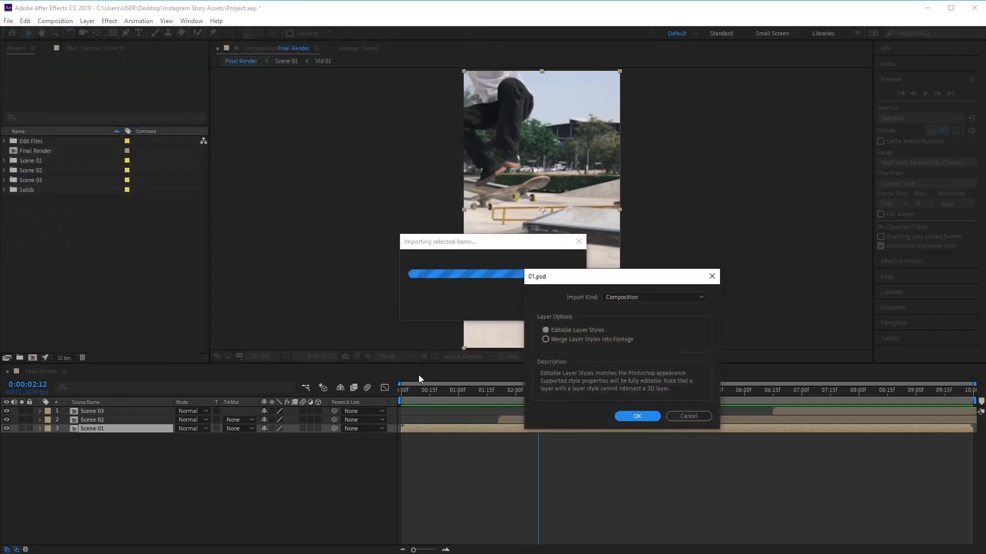
left_click(591, 330)
left_click(642, 417)
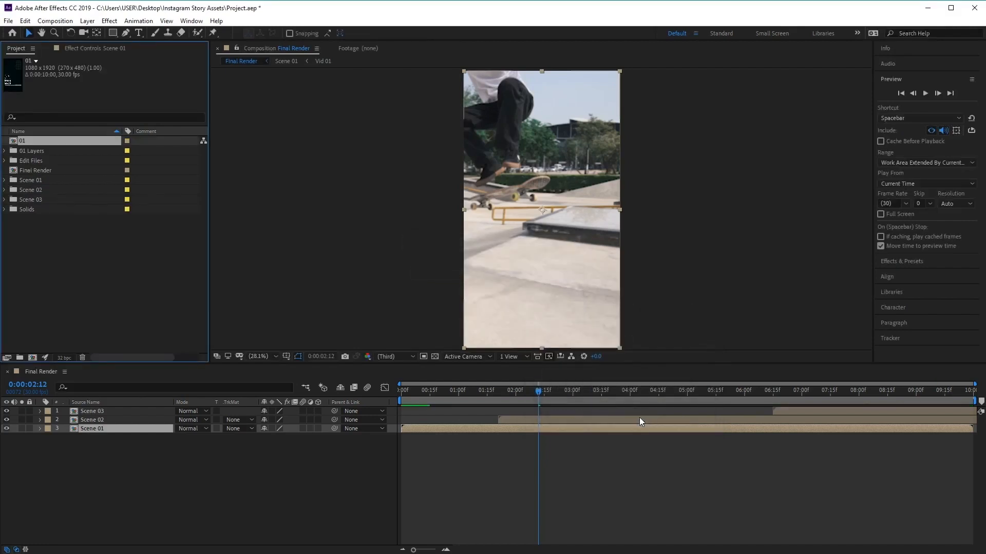
- Open the Scene 01 composition and create a project folder named PSD
double_click(104, 426)
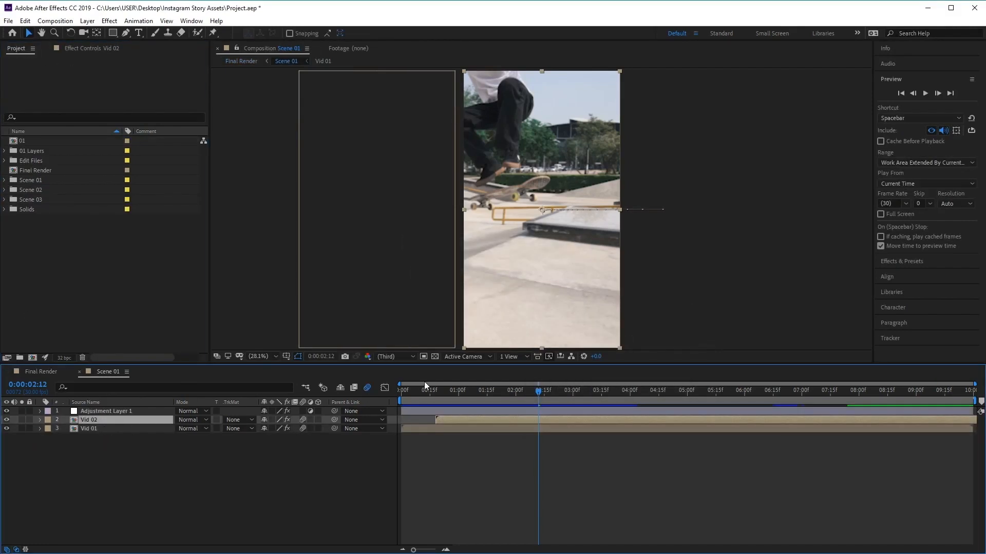
left_click(22, 142)
left_click(77, 314)
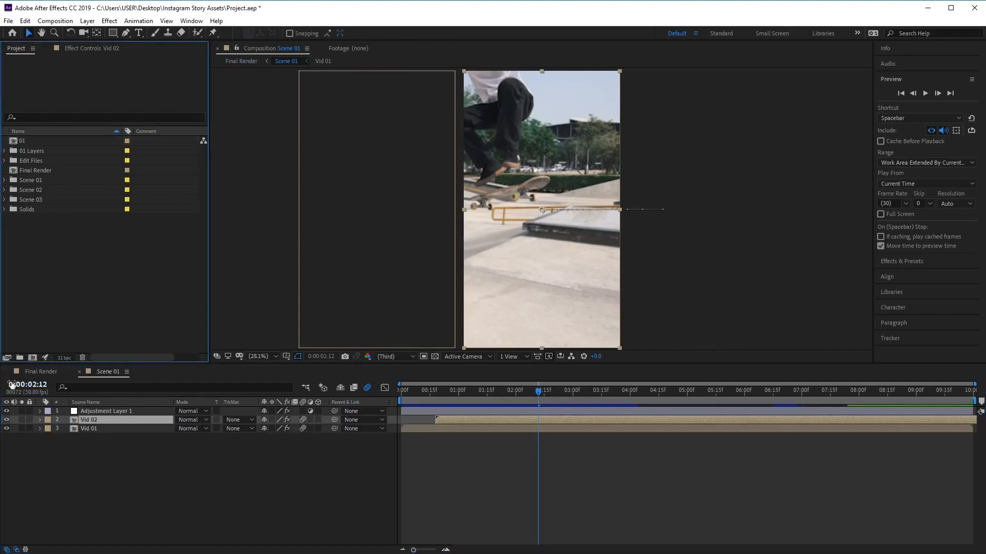
left_click(20, 358)
type("PSD")
key("Return")
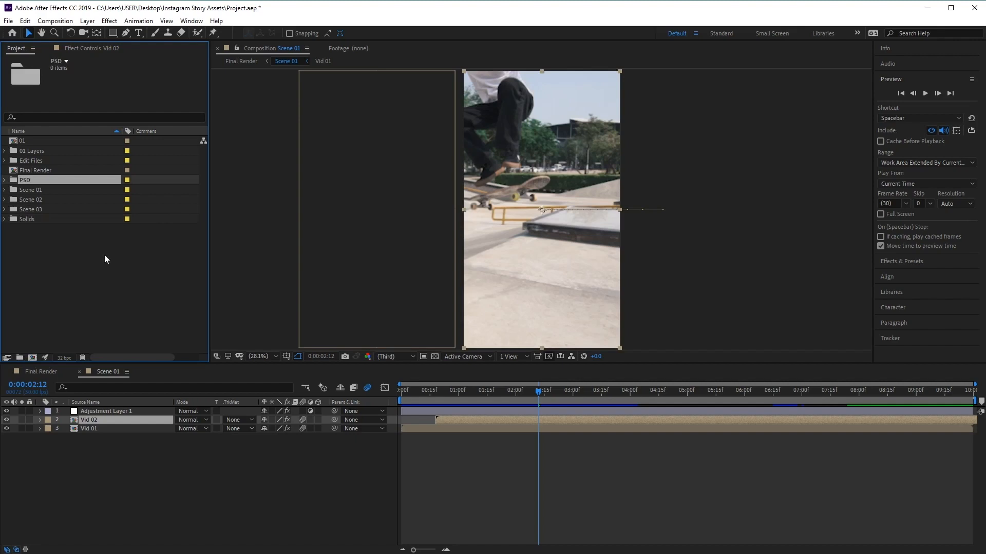
- Store the imported 01 composition in the PSD folder and place it above the adjustment layer in Scene 01
left_click(24, 141)
left_click_drag(21, 143, 127, 411)
left_click(5, 171)
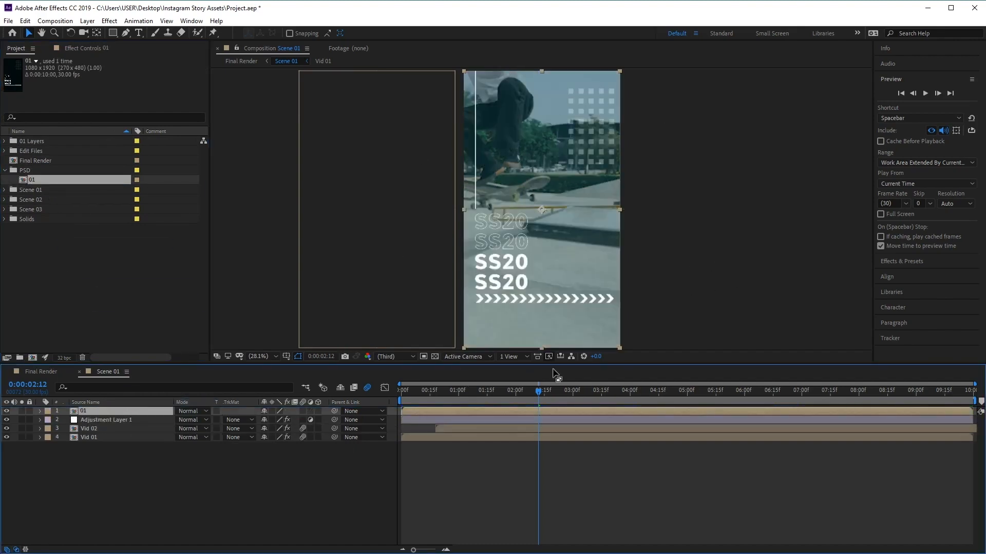
- Open the 01 composition and set a Position keyframe on the squares layer at 0:00:00:00
left_click_drag(543, 393, 387, 429)
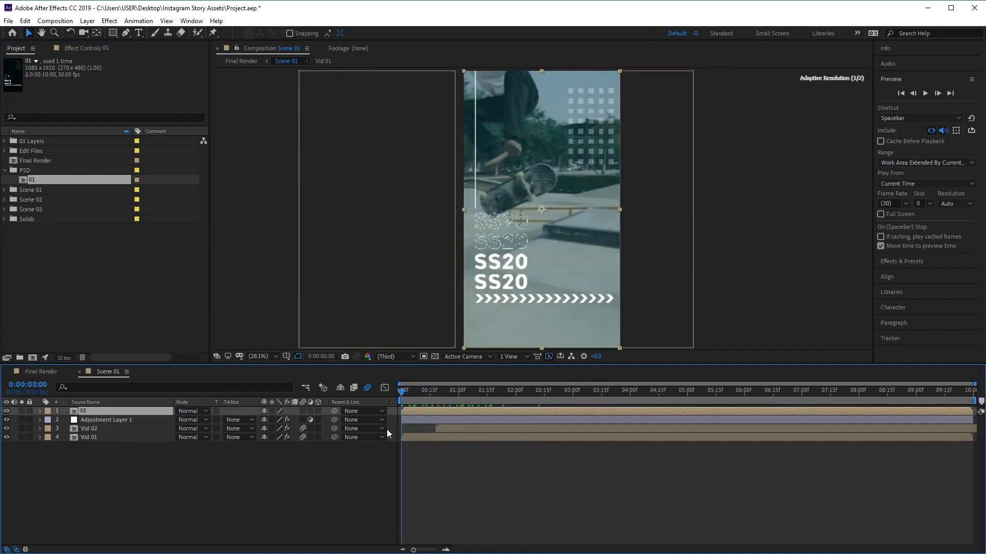
mouse_move(401, 396)
left_mouse_down()
mouse_move(665, 400)
mouse_move(401, 411)
left_mouse_up()
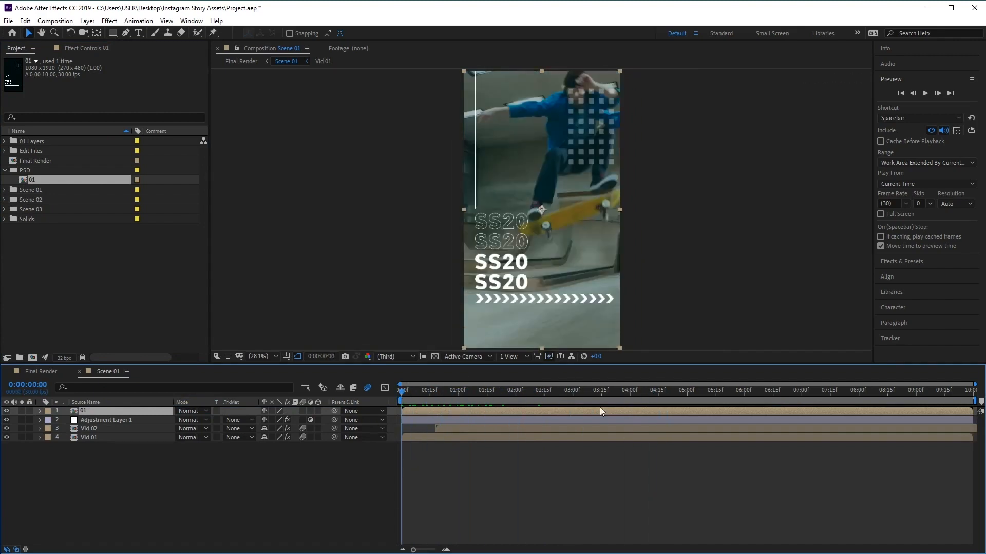
double_click(116, 411)
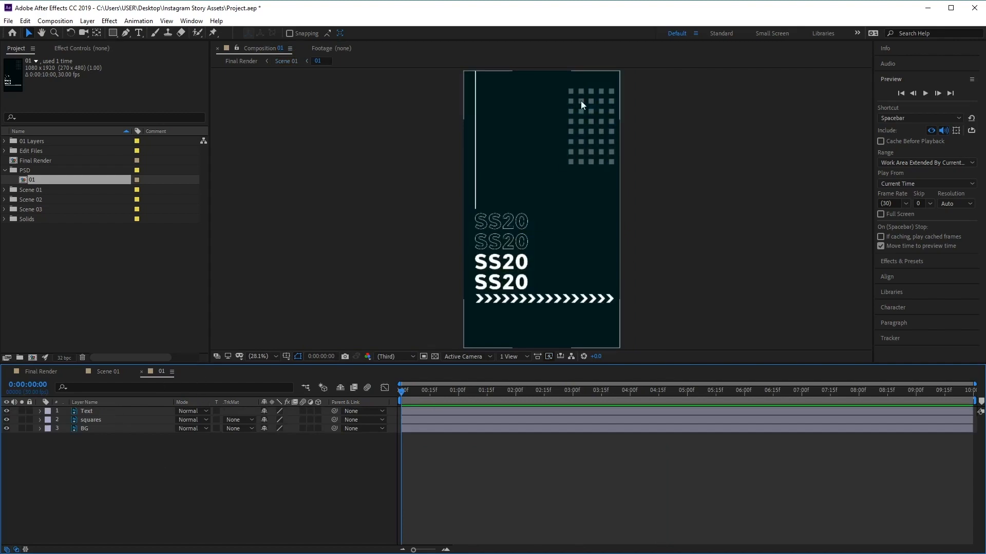
left_click(103, 420)
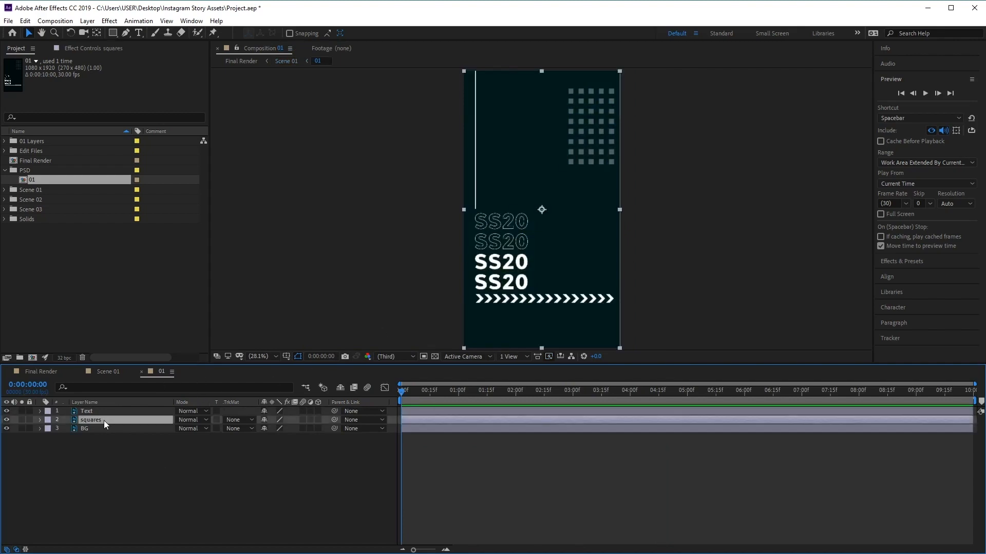
left_click(40, 420)
left_click(49, 429)
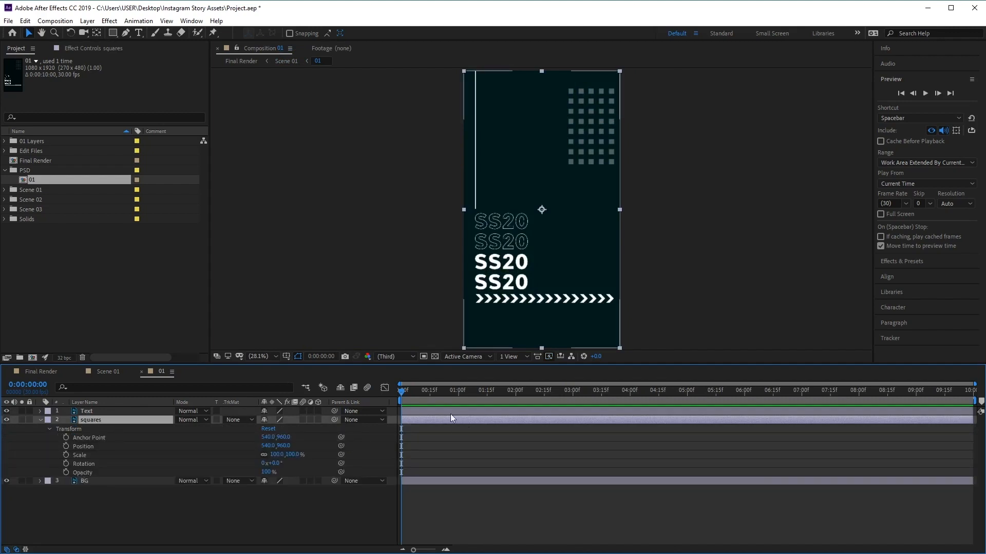
left_click(66, 447)
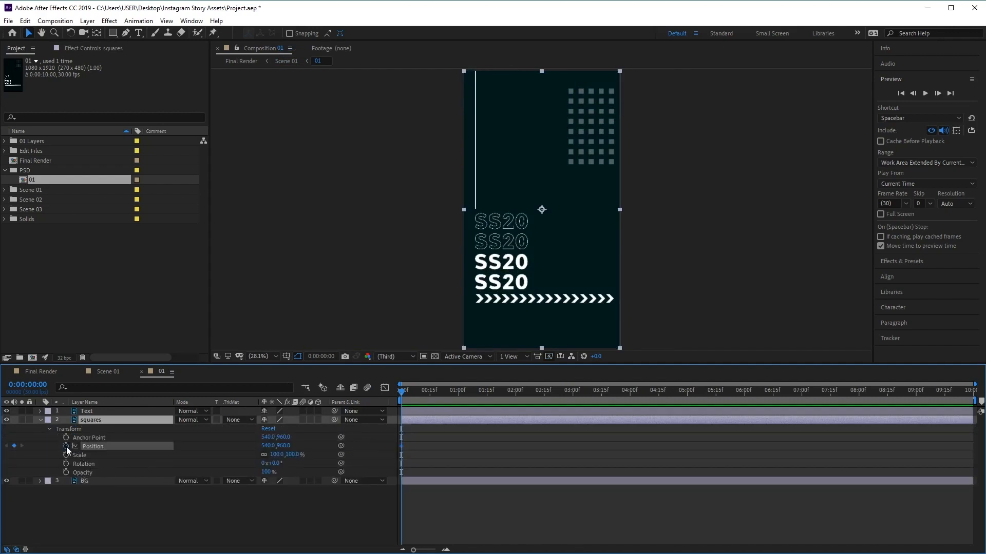
- Move the squares layer diagonally down and left to about 440, 1049 at 0:00:05:00, adding a second Position keyframe
left_click_drag(406, 399, 690, 410)
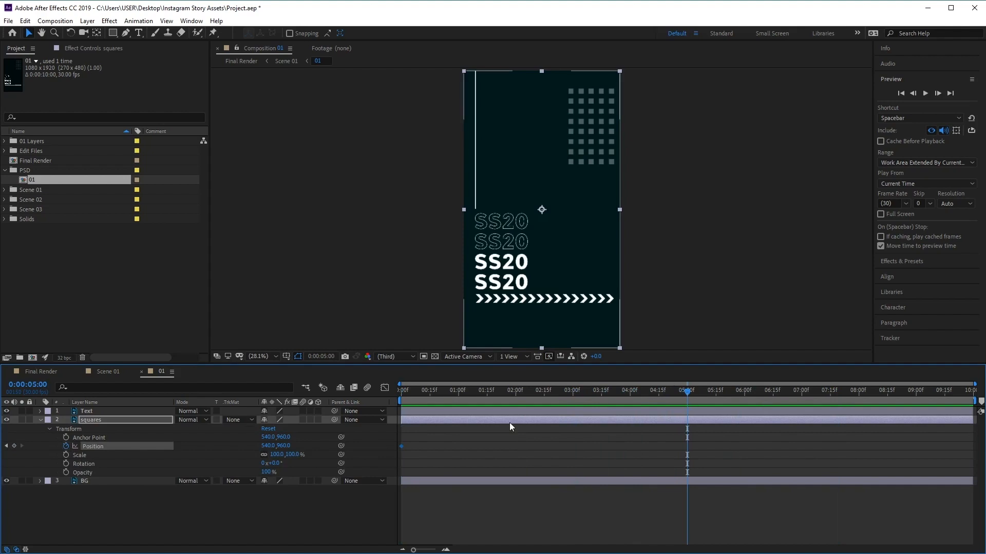
left_click(592, 121)
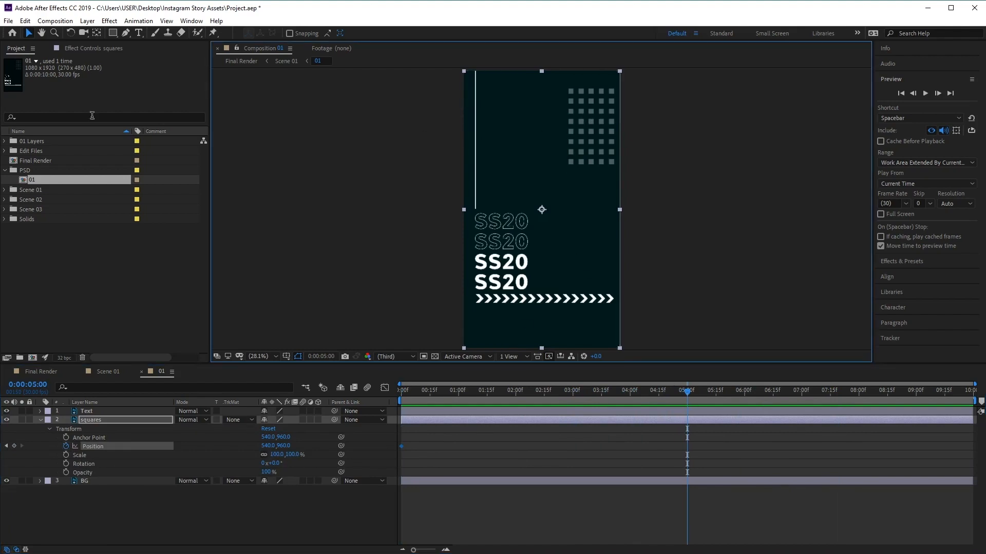
left_click(27, 31)
left_click(101, 418)
left_click_drag(597, 125, 584, 139)
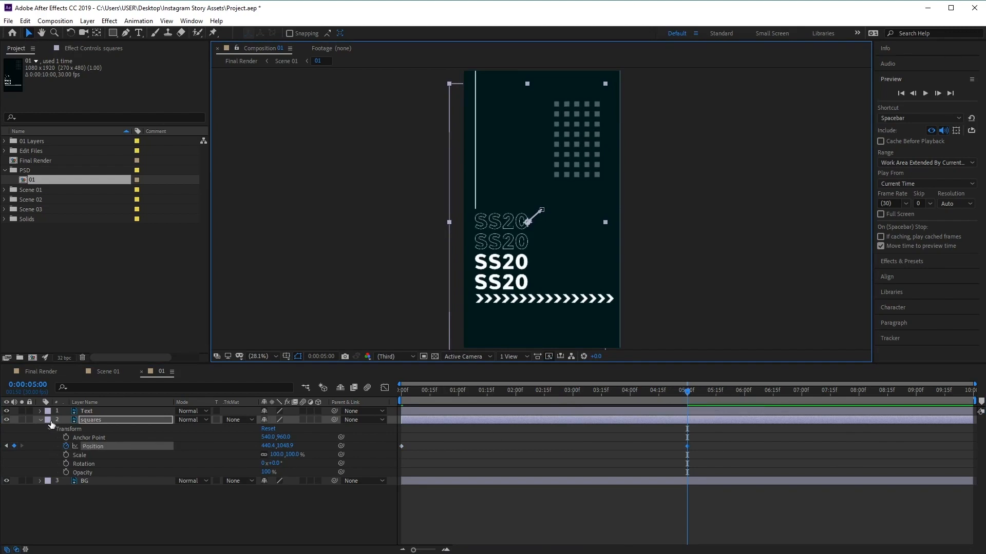
- Animate the Text layer's Position from 540, 960 at 0:00:00:00 diagonally up and right to about 660, 857 at 0:00:05:00
left_click(40, 420)
left_click(99, 409)
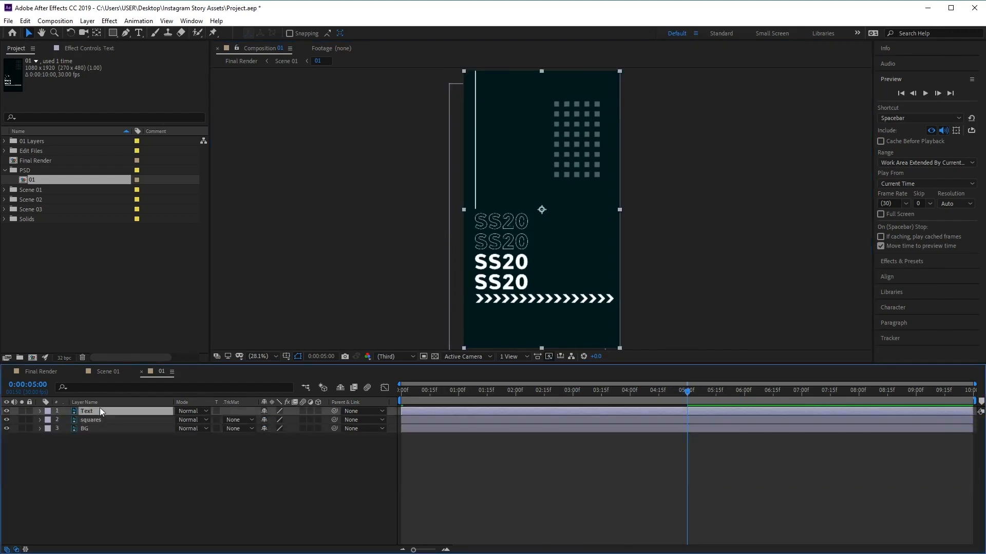
left_click(40, 412)
left_click(50, 420)
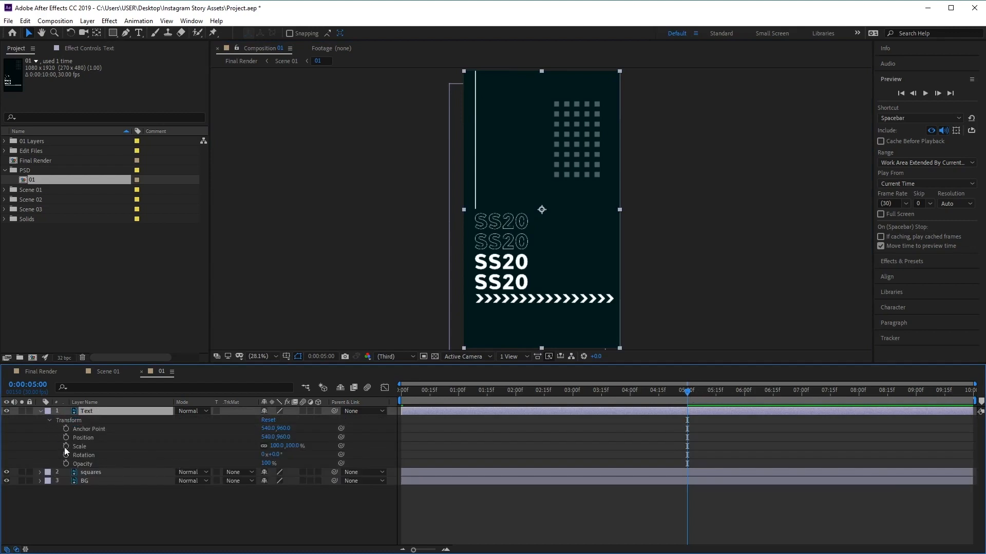
left_click(66, 438)
left_click_drag(687, 392, 363, 416)
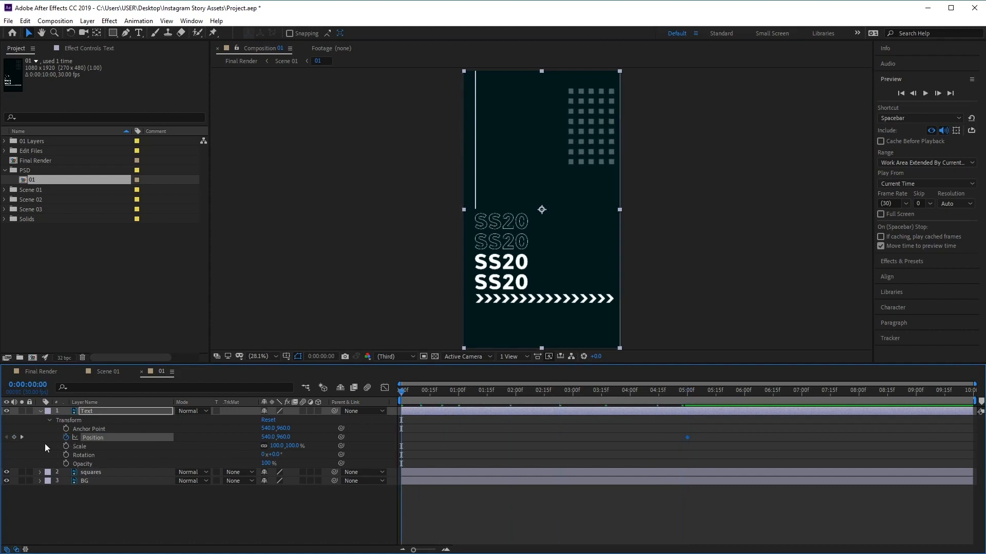
left_click_drag(404, 398, 689, 412)
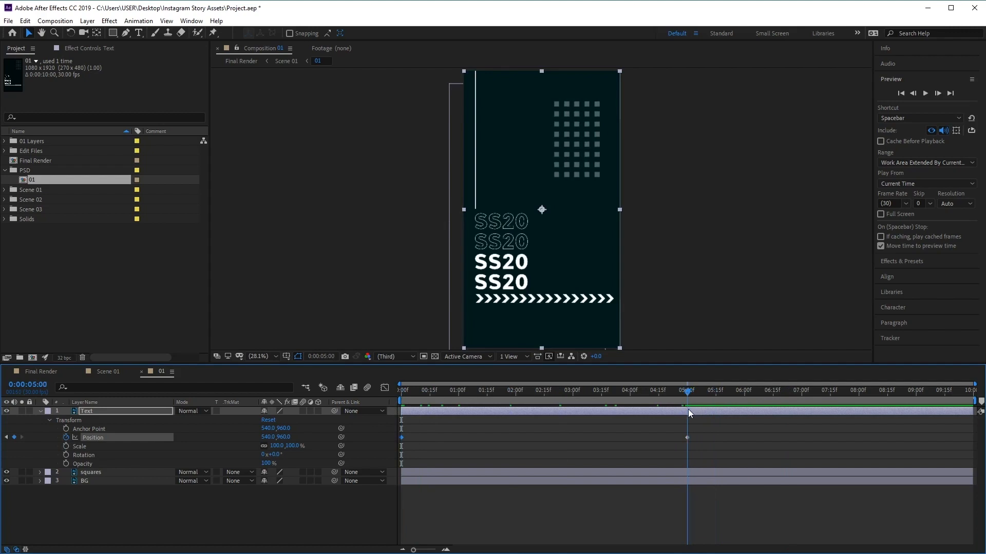
left_click_drag(514, 282, 530, 267)
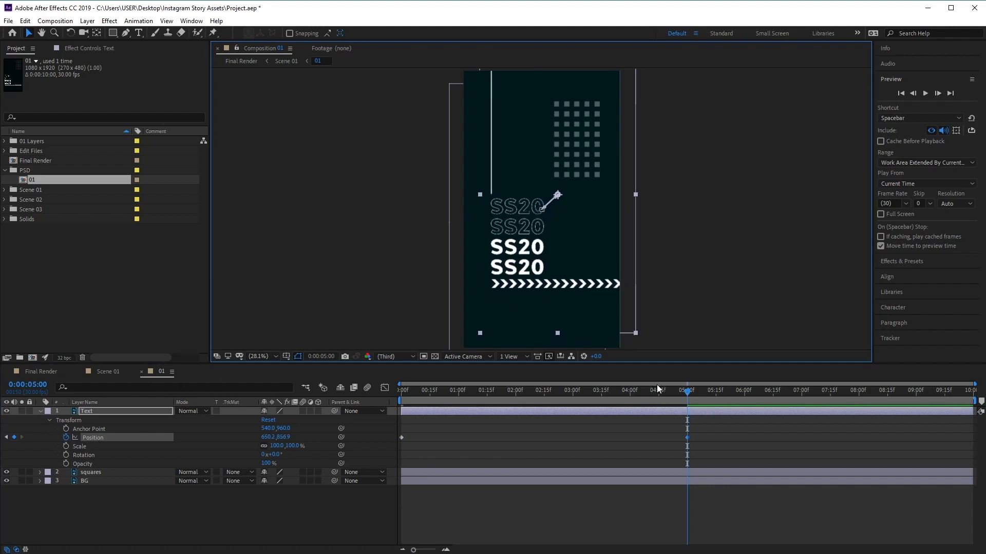
- Preview the overlaid graphics animation in the Scene 01 composition from the start
left_click_drag(685, 392, 304, 398)
left_click(111, 373)
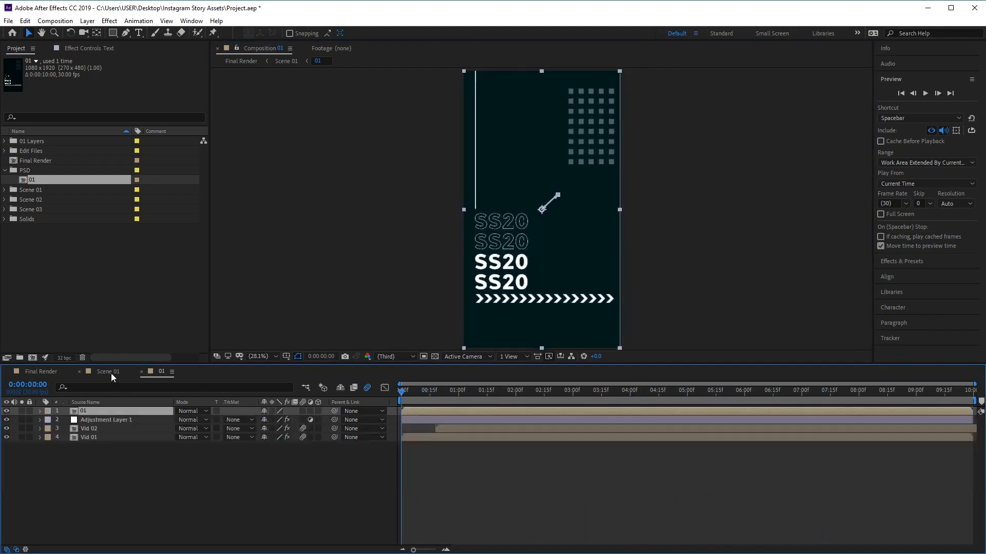
left_click(926, 94)
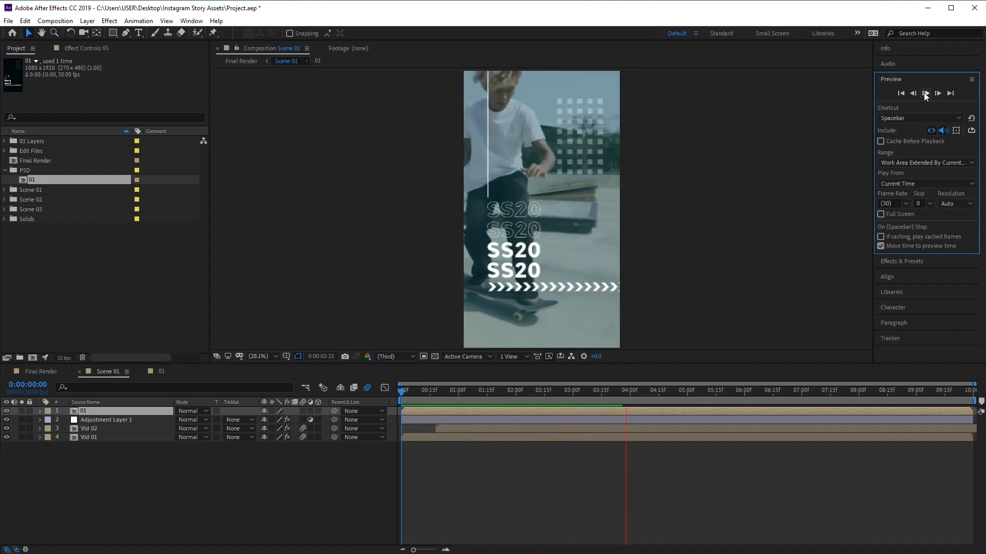
left_click(925, 94)
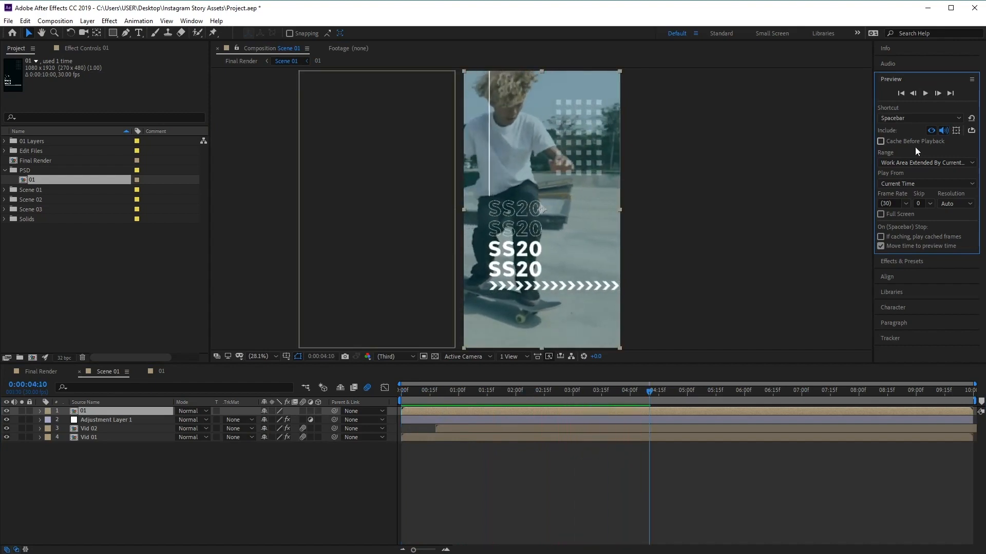
- Open the Scene 03 composition from its layer in the Final Render composition
left_click(39, 370)
left_click(100, 411)
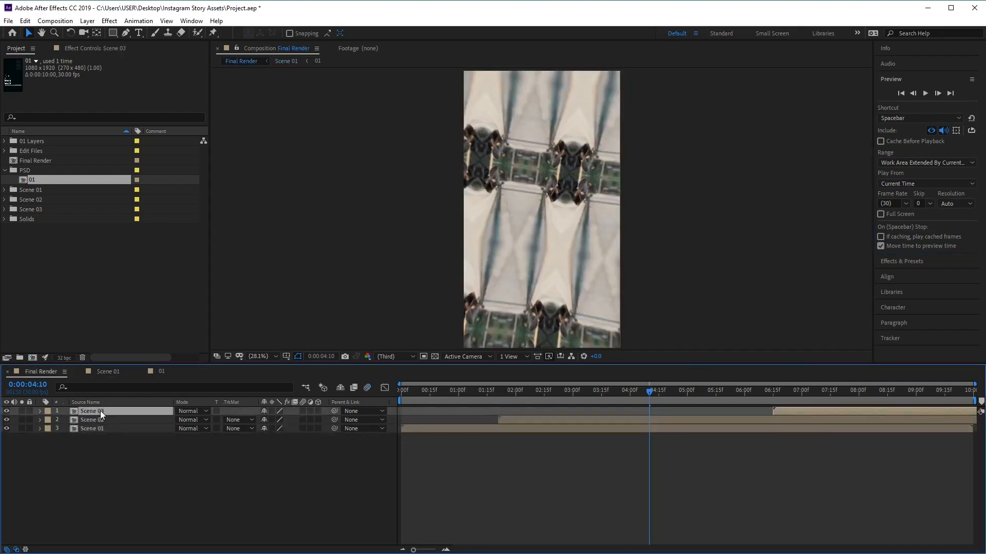
left_click_drag(648, 393, 796, 403)
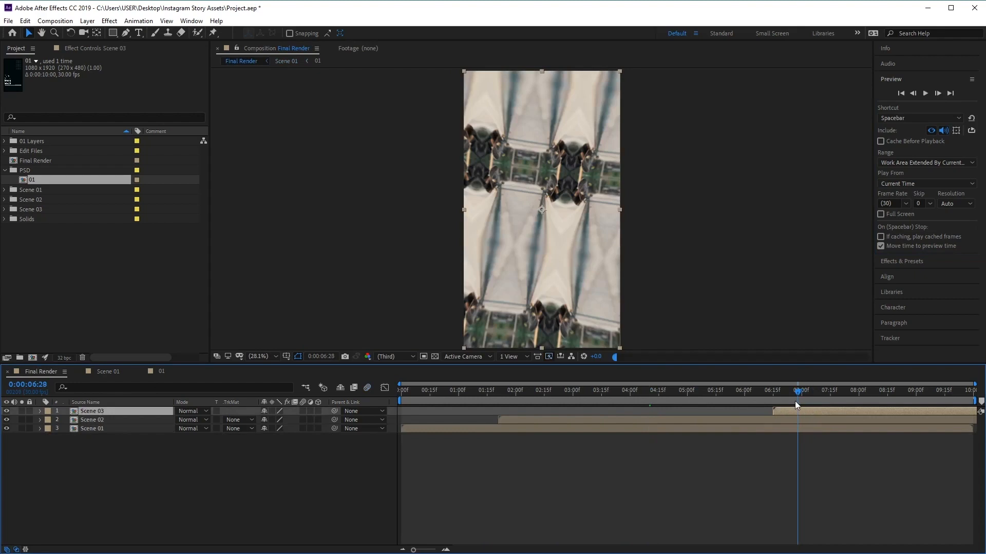
double_click(88, 413)
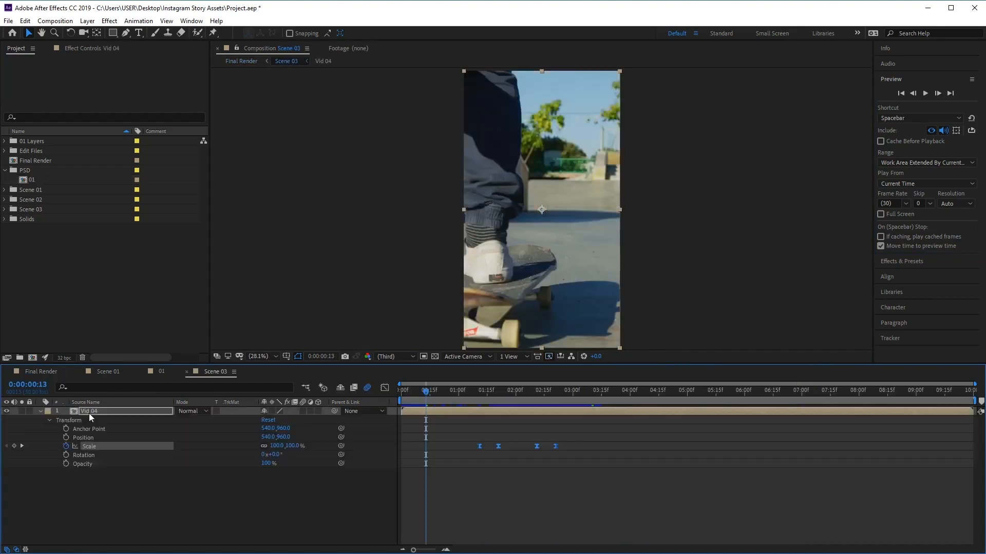
- Import 02.psd as a Composition with editable layer styles
left_click(8, 21)
mouse_move(79, 161)
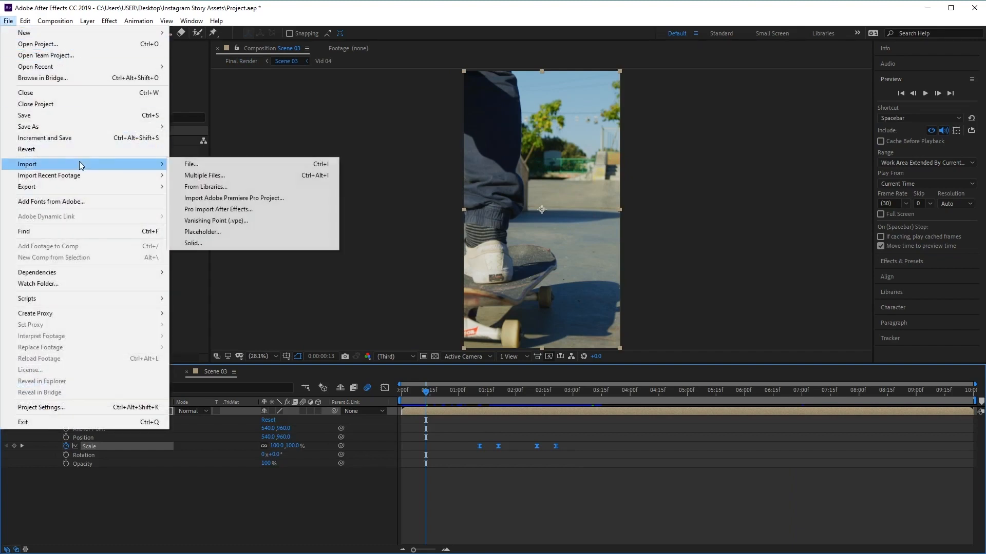
left_click(297, 164)
left_click(199, 133)
left_click(417, 349)
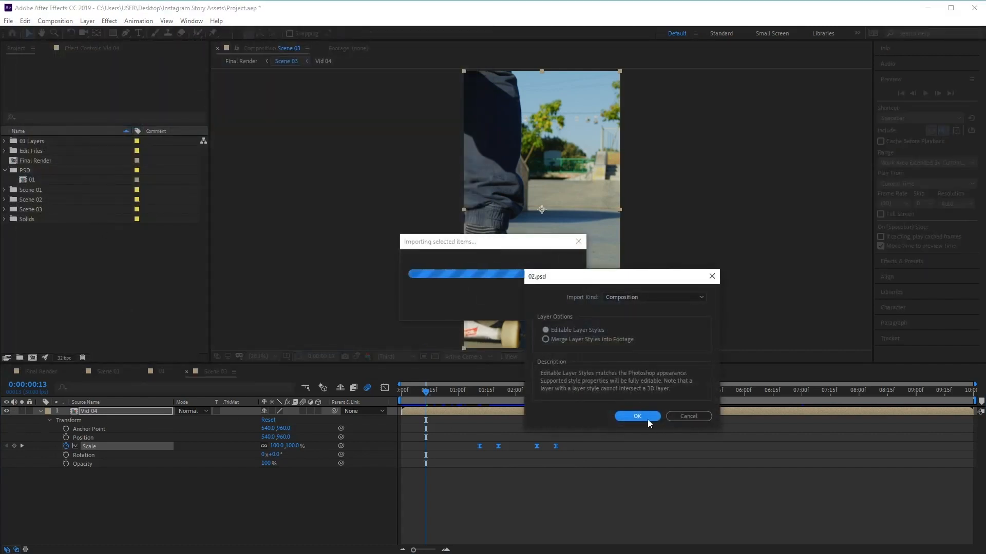
left_click(648, 418)
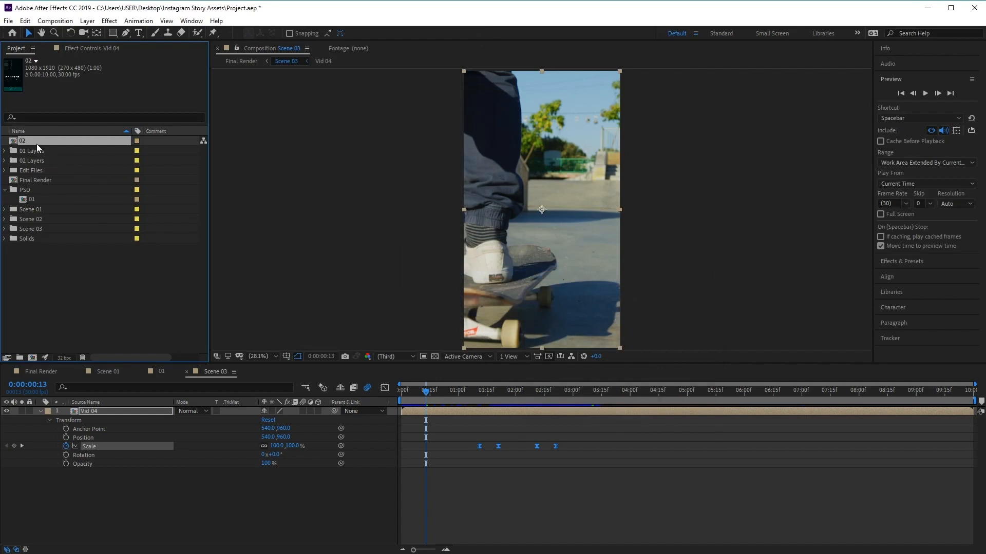
- Store the 02 composition in the PSD folder and place it above Vid 04 in Scene 03
left_click_drag(19, 141, 118, 411)
mouse_move(431, 390)
left_mouse_down()
mouse_move(552, 402)
mouse_move(429, 390)
left_mouse_up()
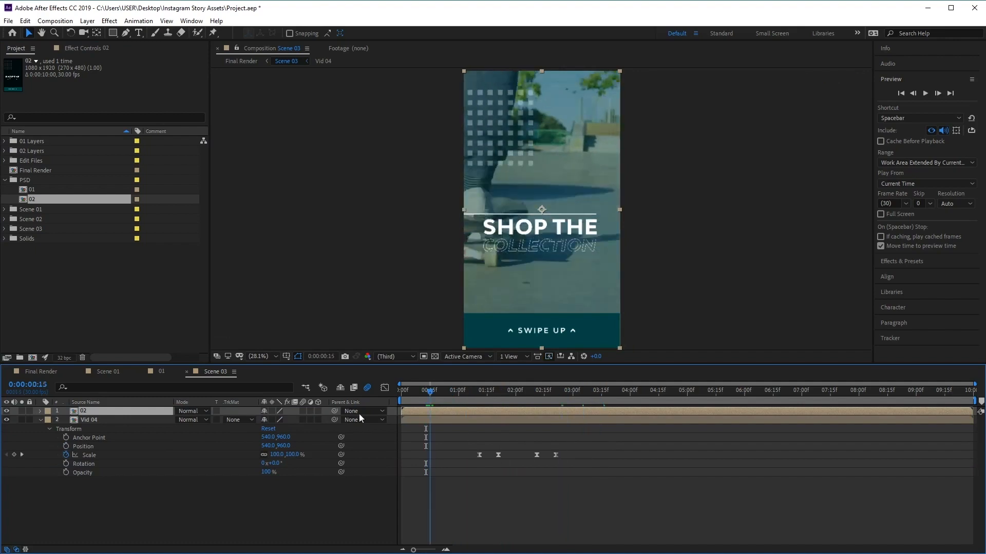
key("Home")
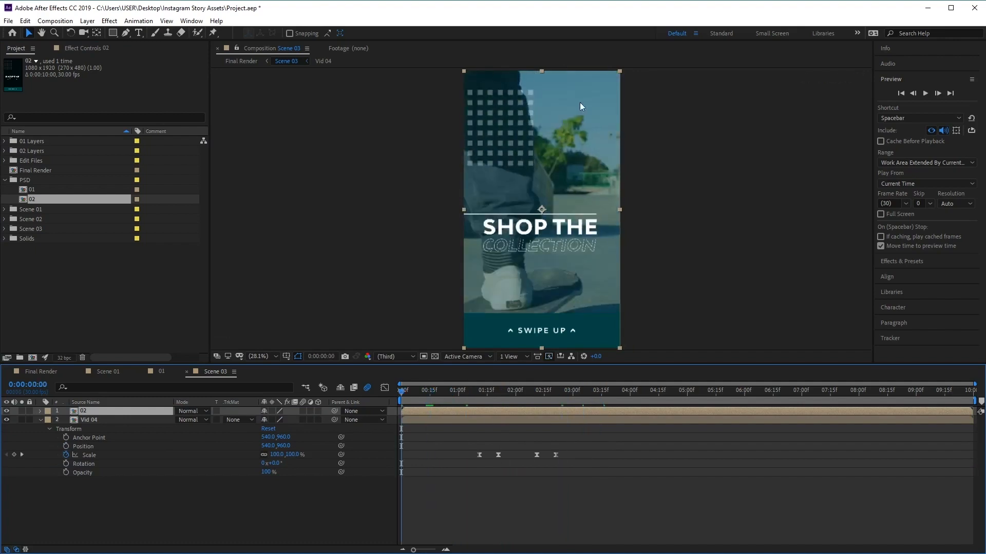
- Open the 02 composition and reveal the shop layer's transform properties
double_click(98, 411)
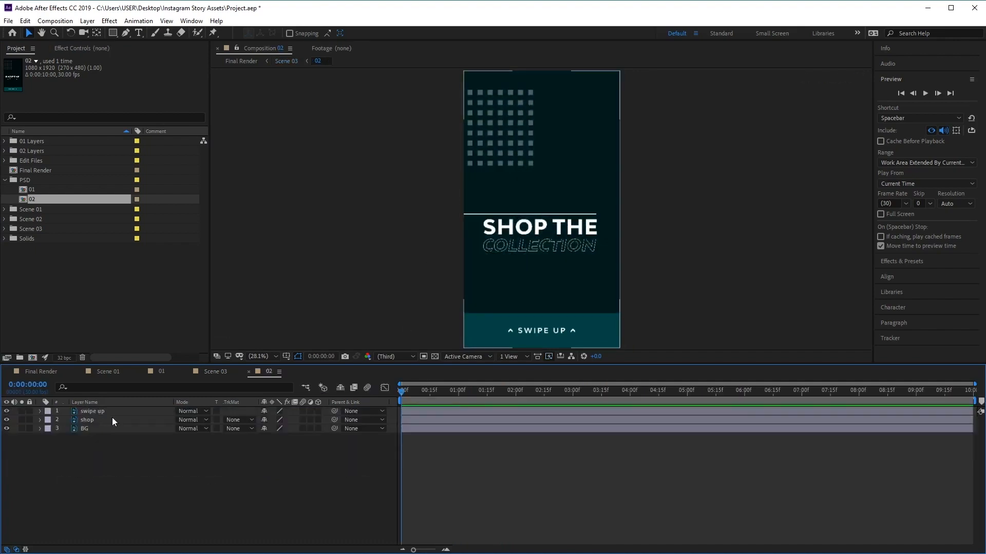
left_click(40, 420)
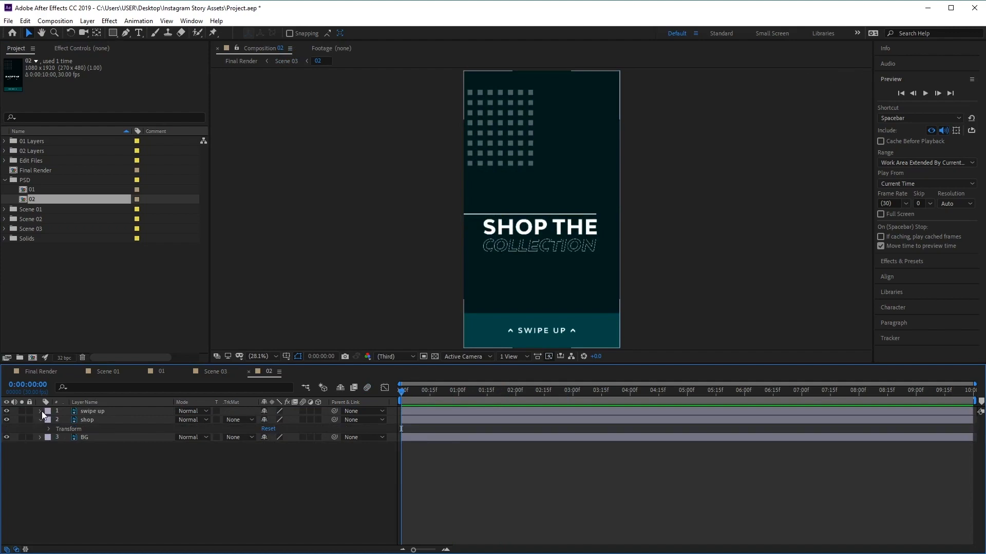
left_click(41, 411)
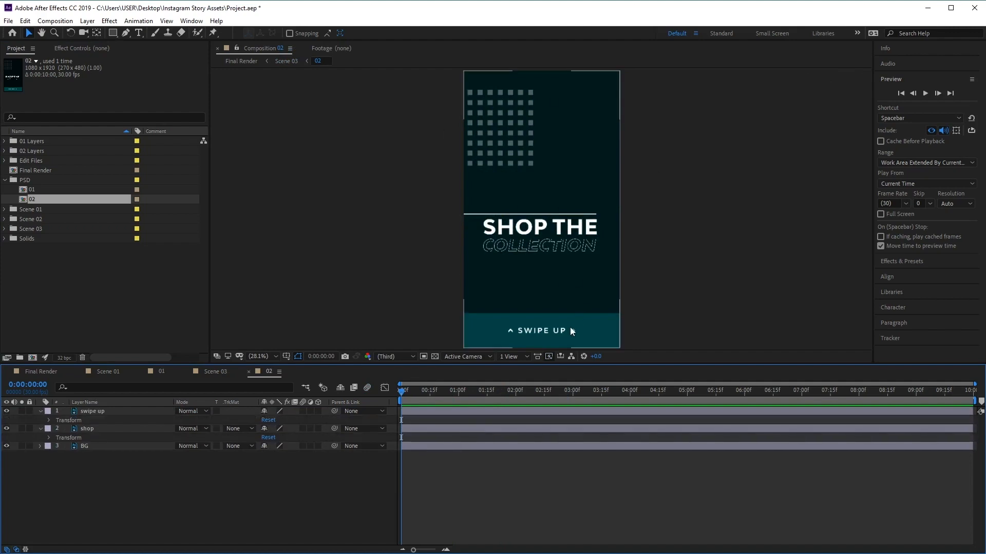
left_click(94, 428)
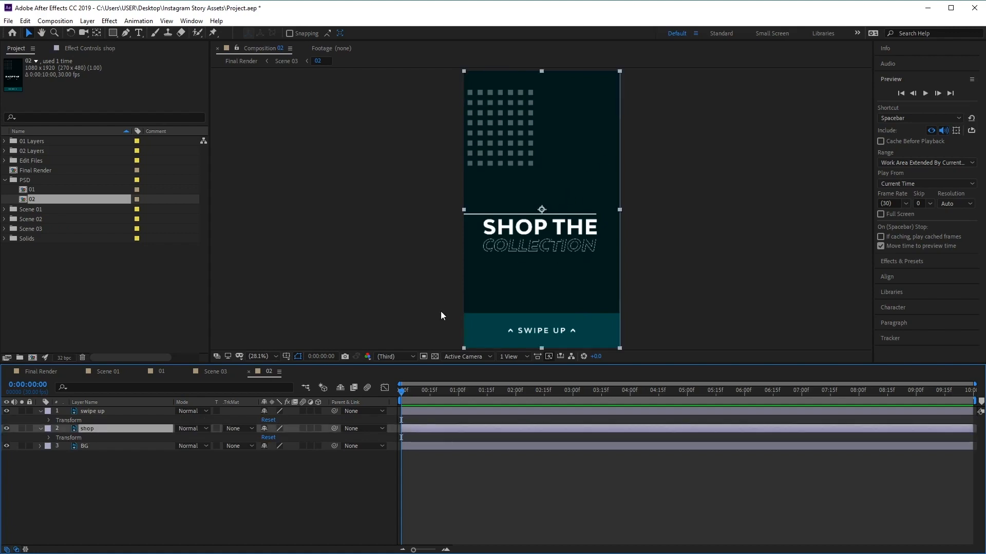
left_click(49, 437)
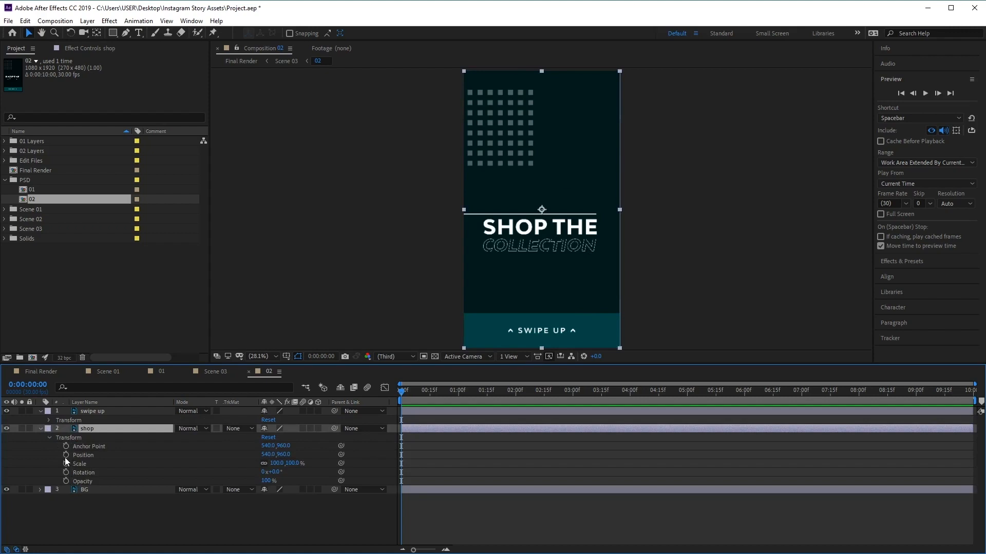
- Animate the shop layer's Scale from 100% at 0:00:00:00 to 105% at 0:00:05:00, leaving its Position without keyframes
left_click(66, 456)
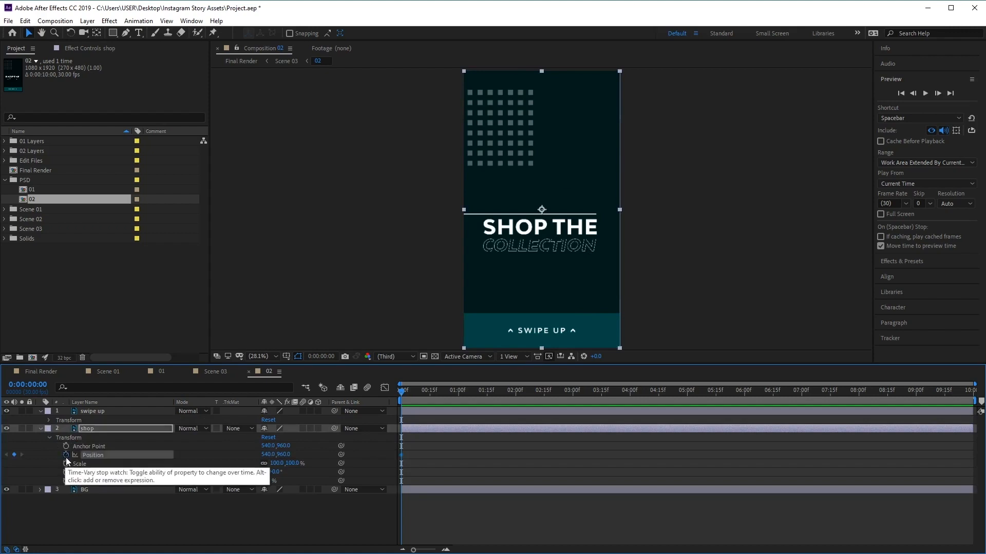
left_click(65, 456)
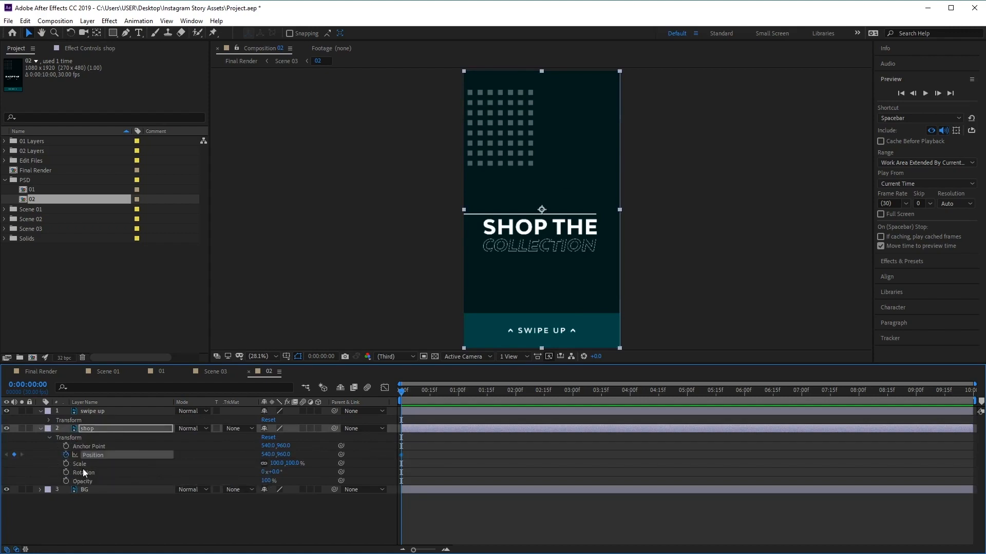
left_click(79, 466)
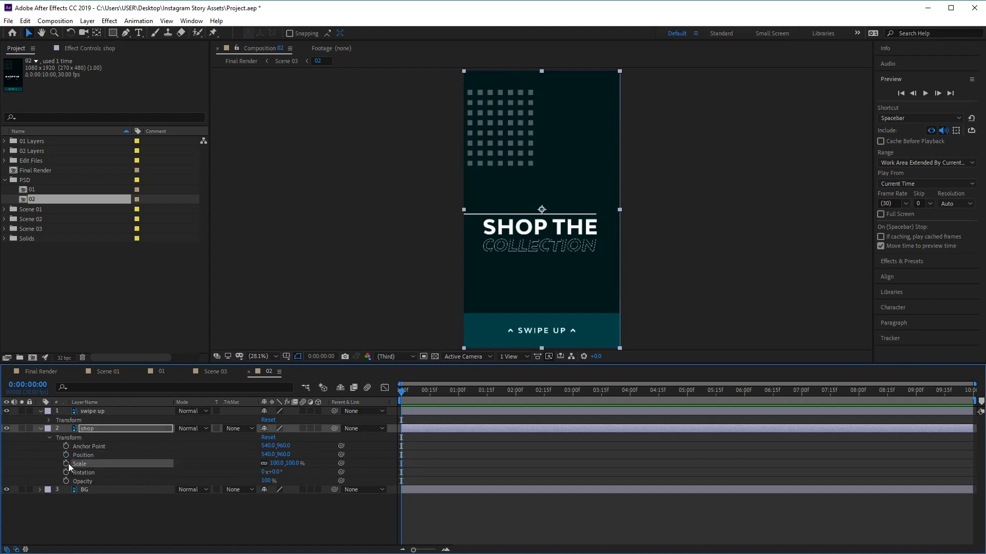
left_click_drag(403, 389, 688, 399)
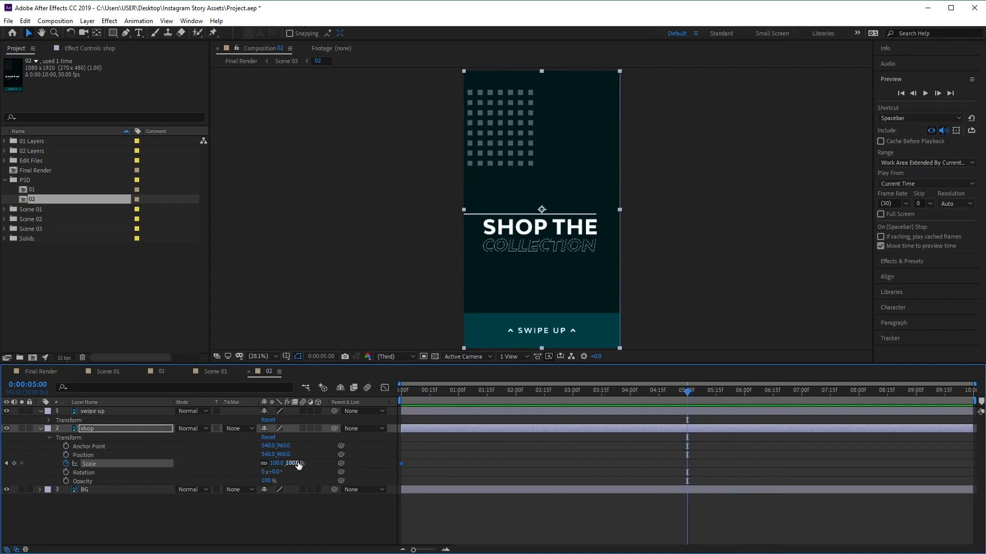
left_click_drag(293, 464, 295, 464)
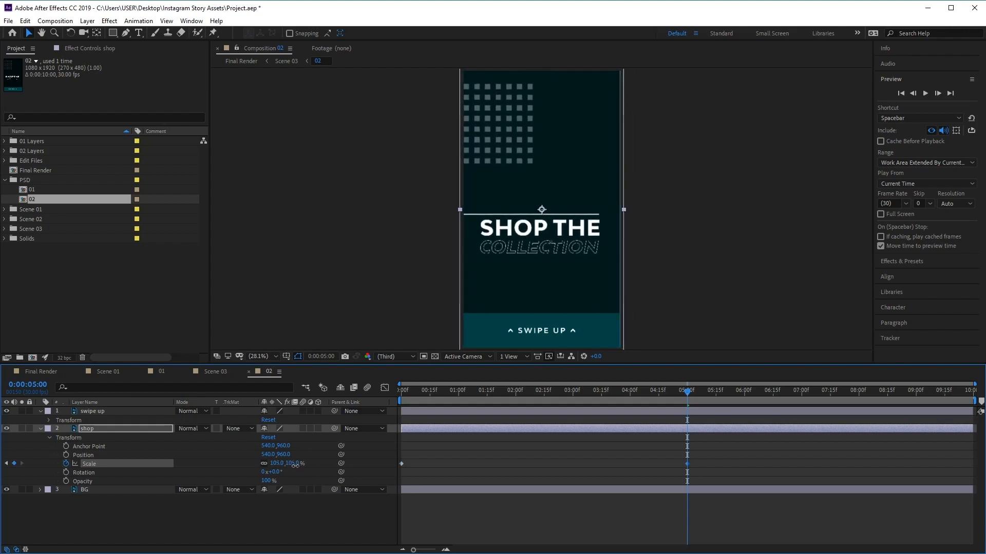
left_click_drag(686, 392, 445, 439)
mouse_move(377, 440)
left_mouse_down()
mouse_move(664, 447)
mouse_move(359, 433)
mouse_move(748, 454)
mouse_move(386, 448)
mouse_move(387, 436)
left_mouse_up()
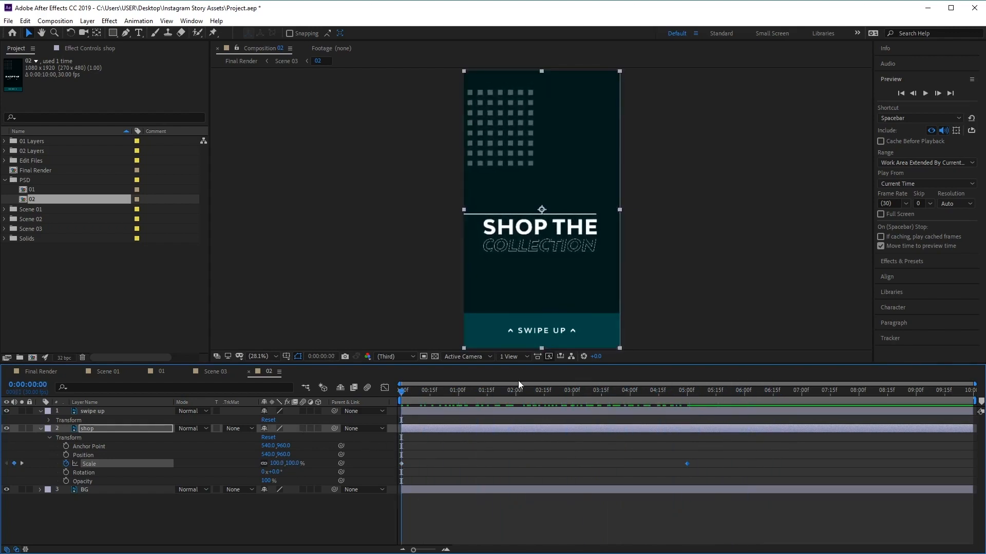
- Set a Position keyframe on the swipe up layer at 0:00:00:00 and move it below the frame to about 540, 1232
left_click(41, 428)
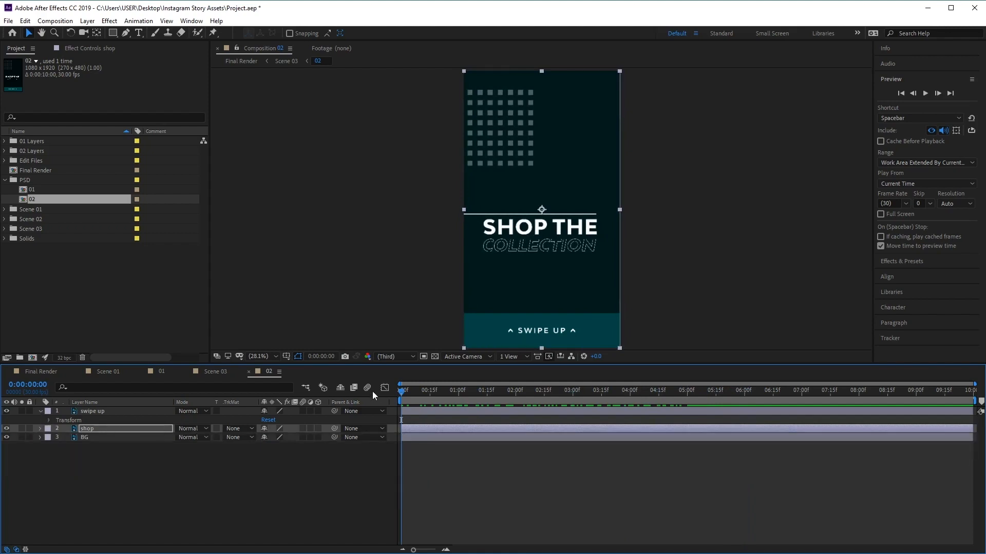
left_click(84, 413)
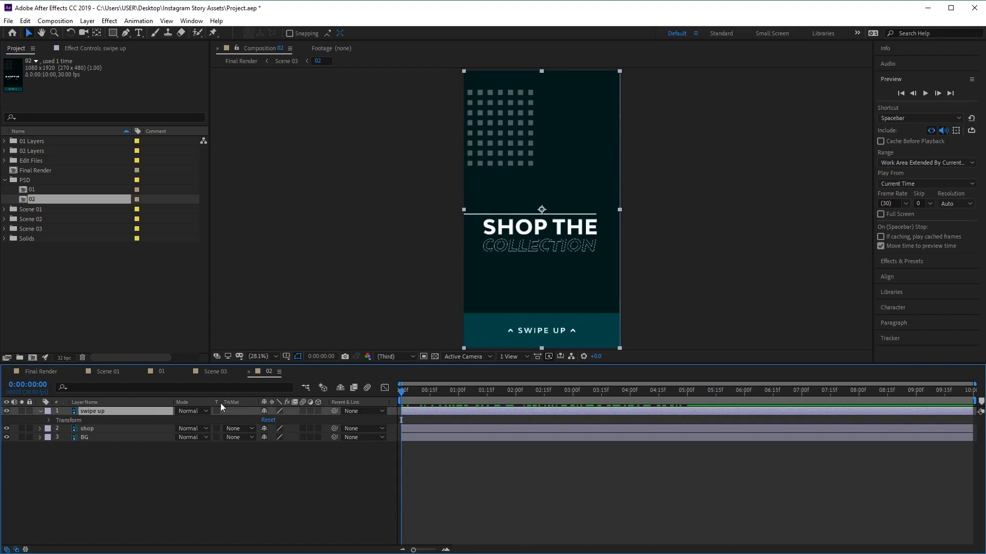
left_click(48, 421)
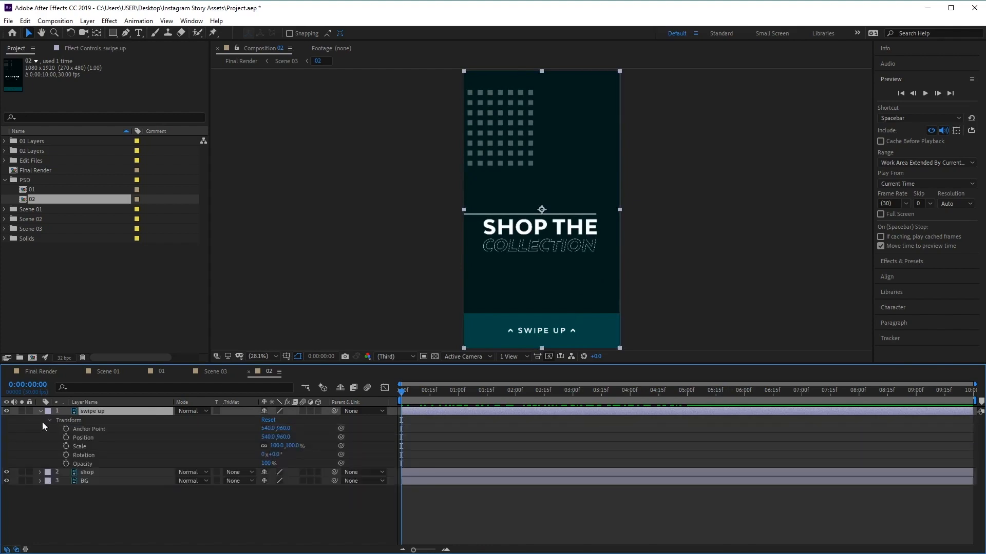
left_click(66, 439)
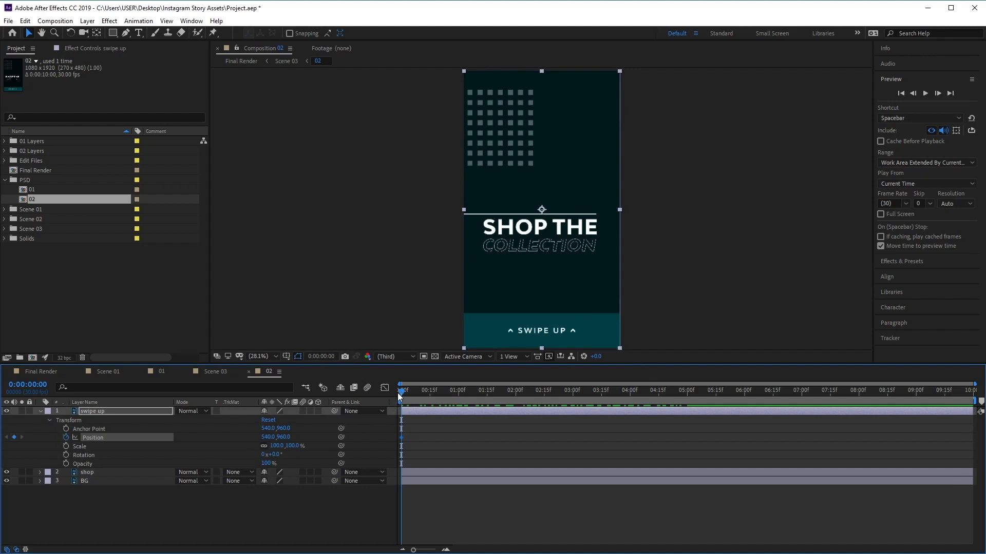
key("comma")
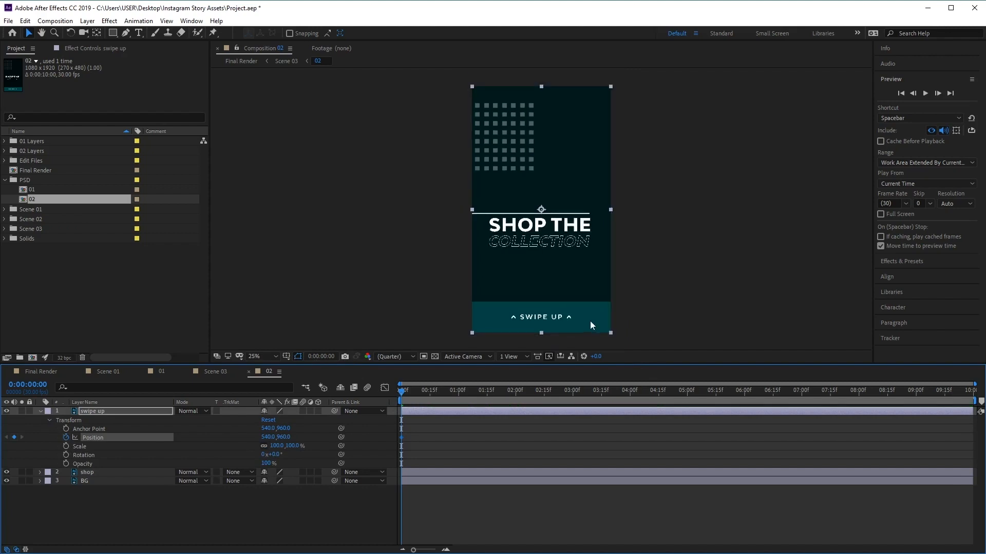
left_click_drag(589, 317, 585, 350)
key("comma")
key("period")
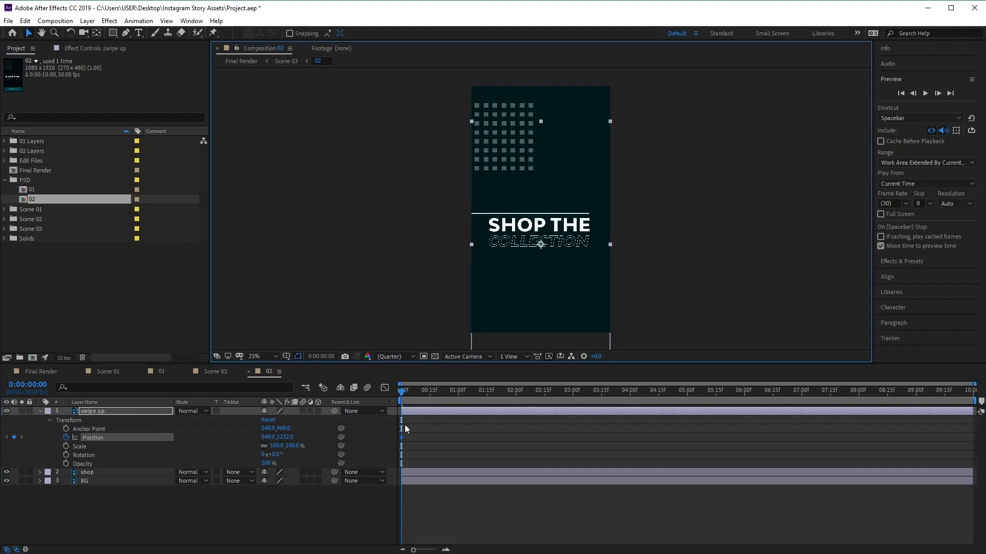
- Move the swipe up layer up into the frame to about 540, 908 at 0:00:03:00, adding a second Position keyframe
mouse_move(404, 397)
left_mouse_down()
mouse_move(553, 404)
mouse_move(390, 401)
mouse_move(588, 405)
mouse_move(556, 406)
mouse_move(573, 405)
left_mouse_up()
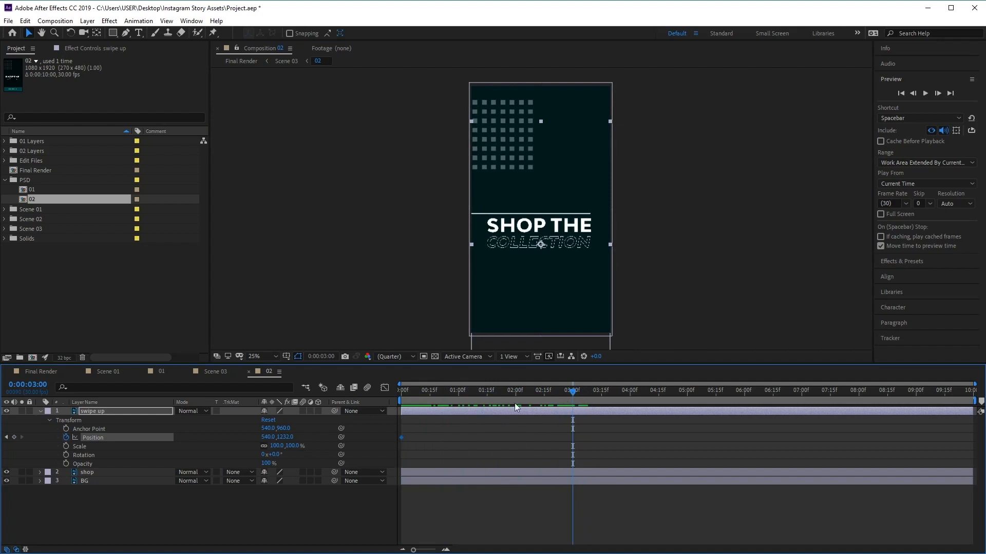
left_click_drag(561, 342, 568, 303)
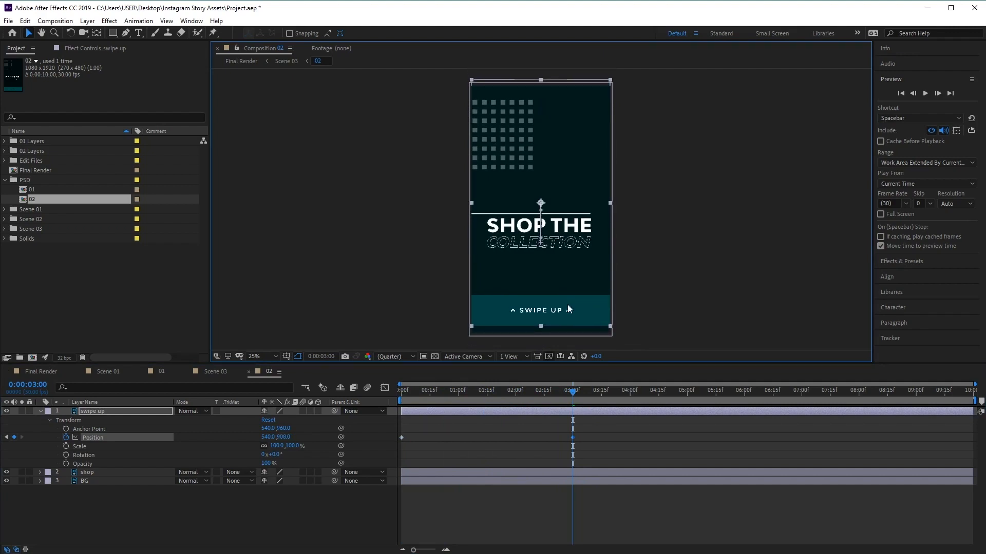
- Undo the last upward move, hold the swipe up layer's Position at 0:00:03:00, and raise it to about 540, 888 at 0:00:03:05
key("ctrl+z")
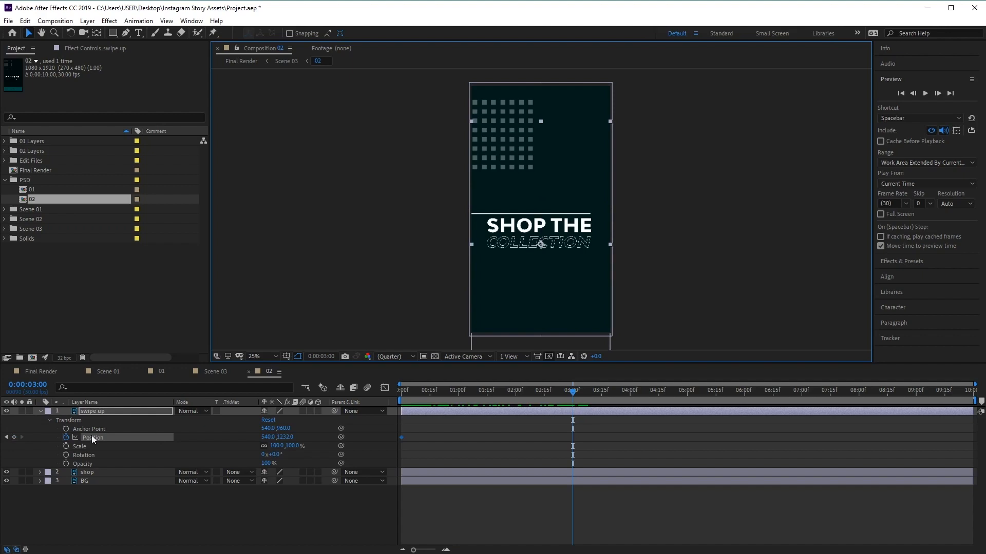
left_click(14, 437)
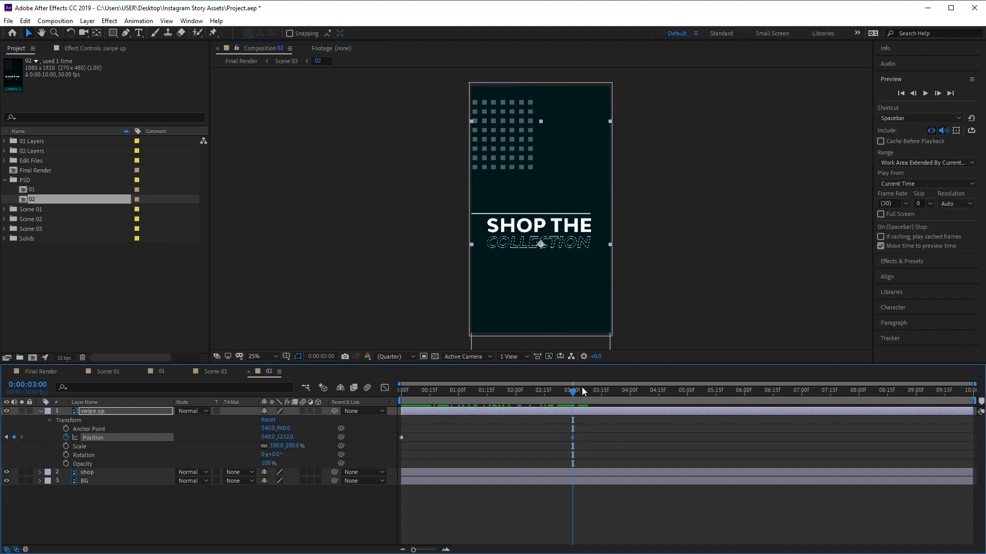
left_click_drag(573, 393, 583, 392)
left_click_drag(578, 349, 585, 307)
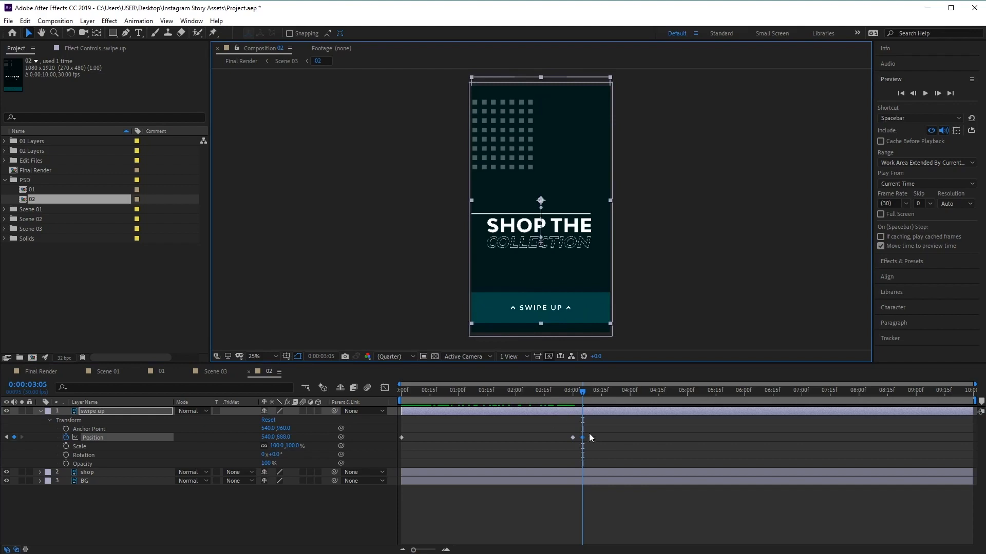
- Add bounce Position keyframes to the swipe up layer: about 540, 1024 at 0:00:03:10, 540, 940 at 0:00:03:13, and 540, 964 at 0:00:03:15
left_click_drag(582, 393, 590, 395)
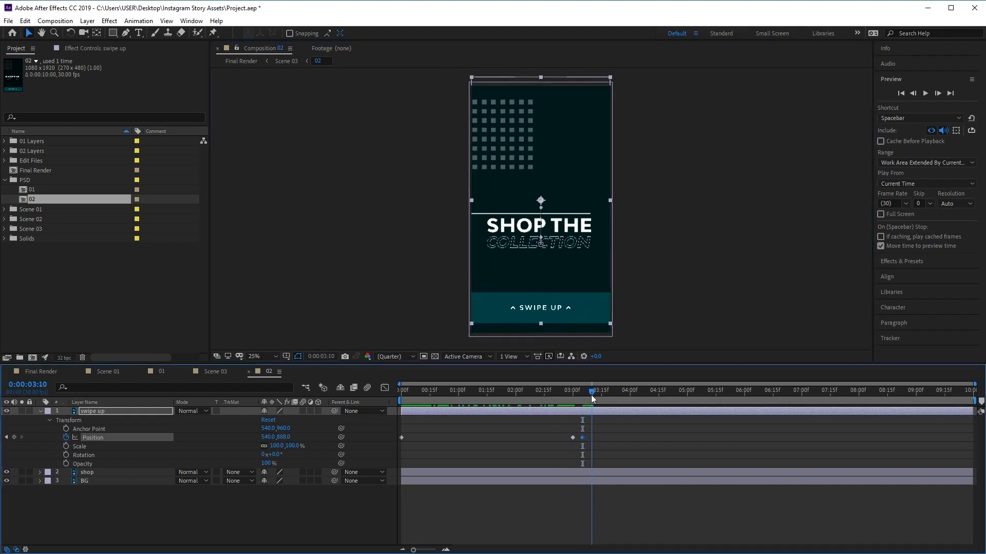
left_click_drag(589, 311, 587, 330)
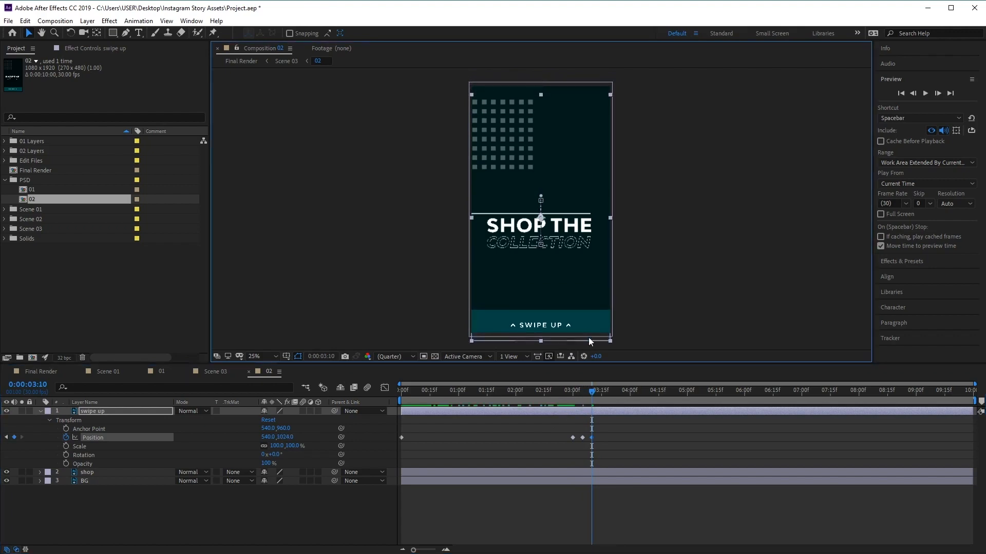
left_click(593, 391)
left_click_drag(593, 390, 599, 392)
left_click_drag(595, 328, 597, 320)
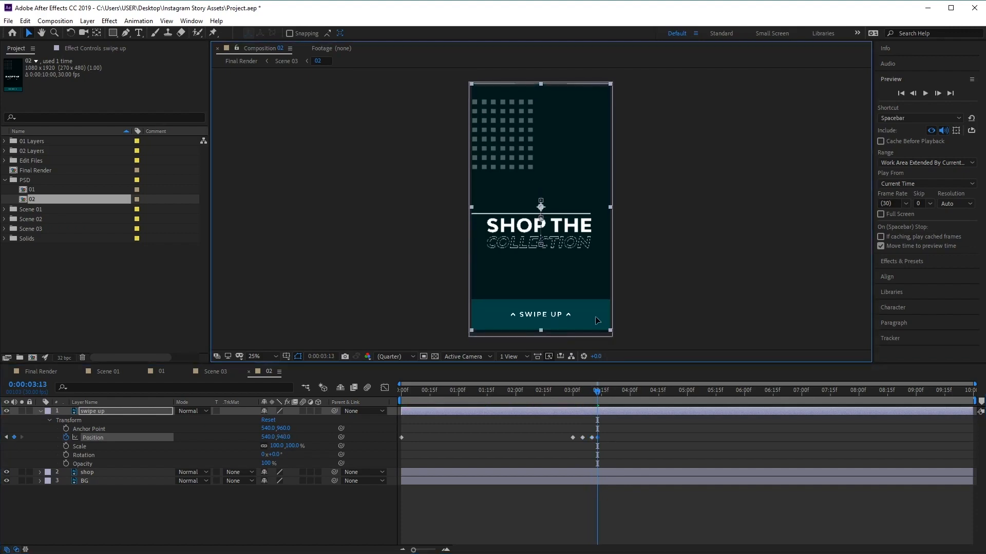
left_click_drag(596, 389, 600, 391)
left_click_drag(596, 317, 596, 323)
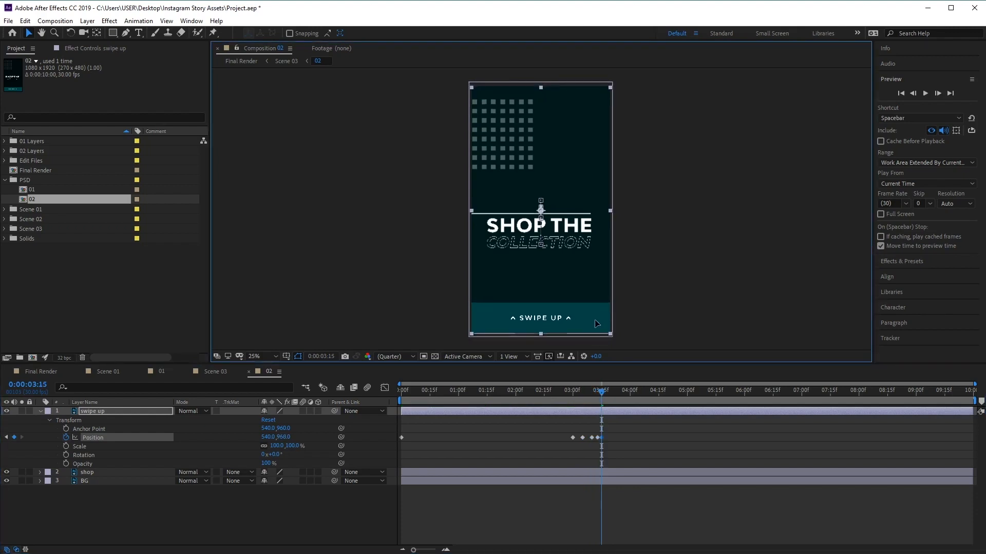
- Apply Easy Ease to the swipe up layer's Position keyframes from 0:00:03:00 through 0:00:03:15
key("period")
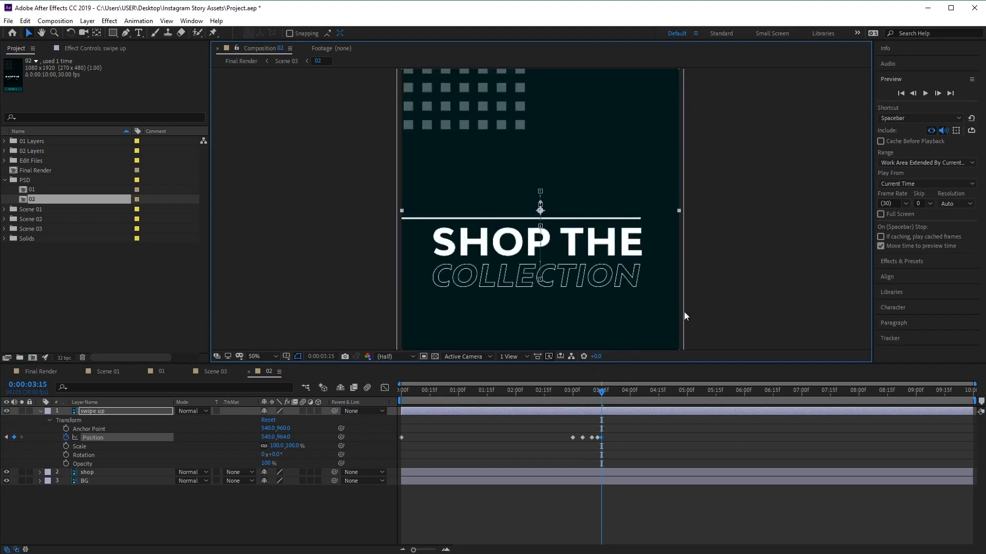
key("comma")
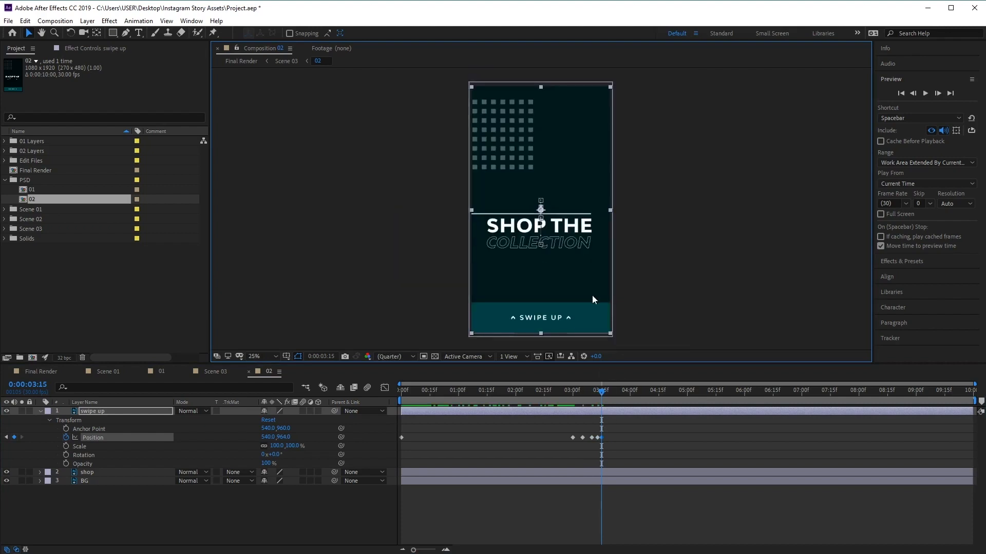
left_click_drag(601, 393, 558, 439)
left_click(626, 436)
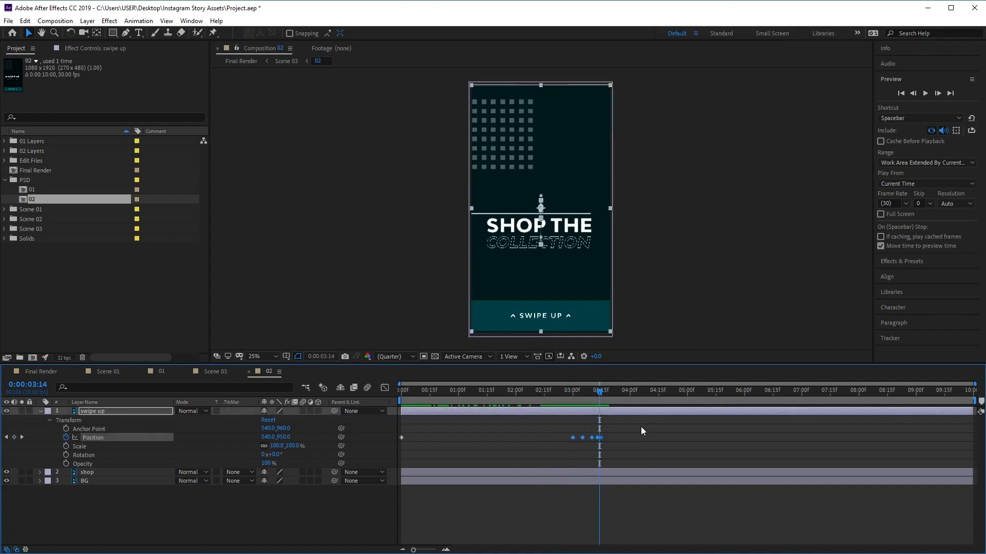
left_click_drag(700, 364, 703, 281)
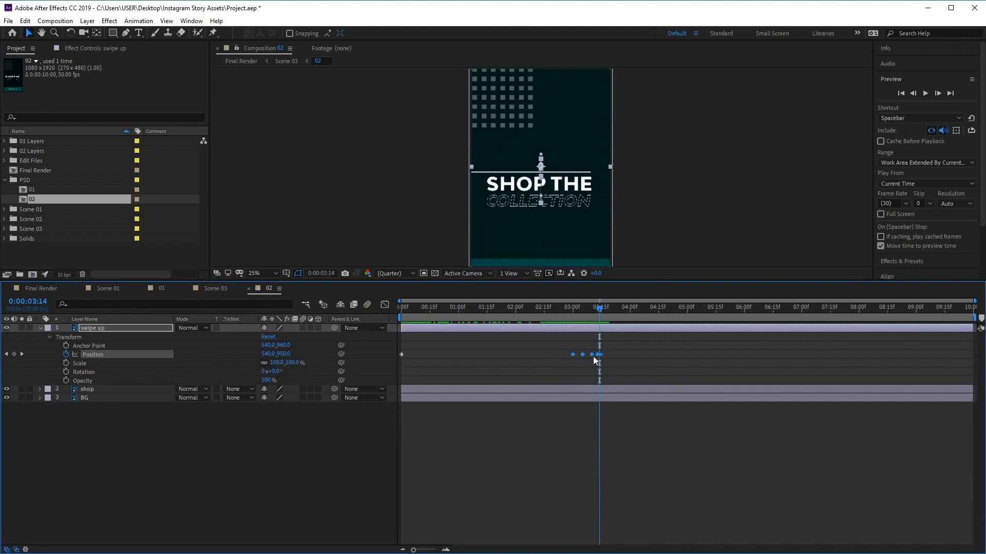
right_click(598, 355)
mouse_move(666, 481)
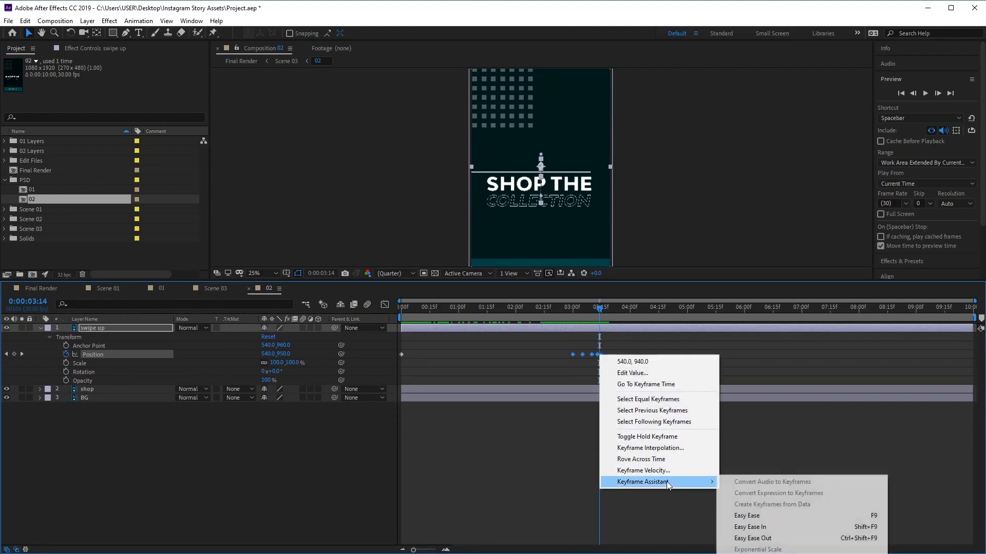
left_click(773, 516)
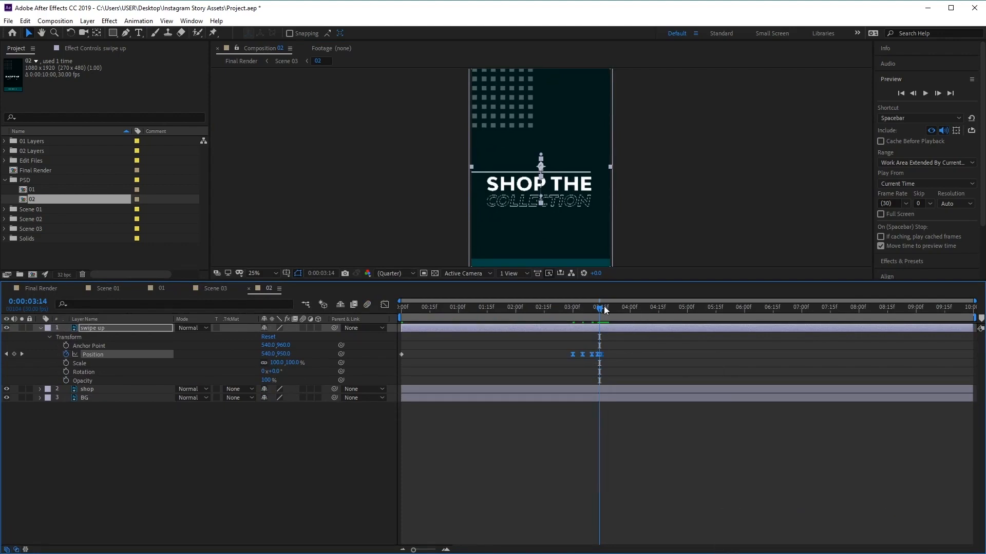
left_click_drag(629, 281, 636, 362)
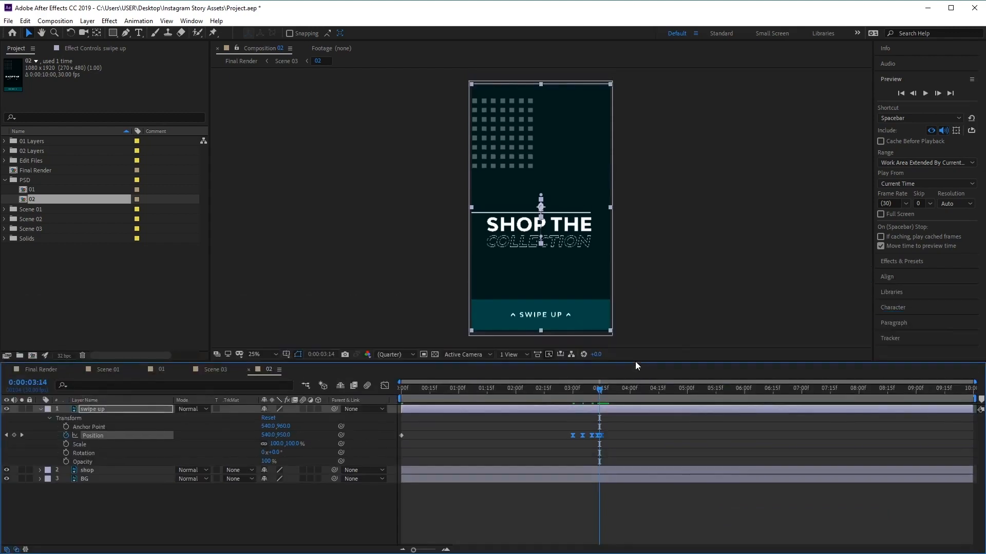
- Preview the swipe up layer's bounce twice from just before 0:00:03:00
left_click_drag(598, 393, 569, 405)
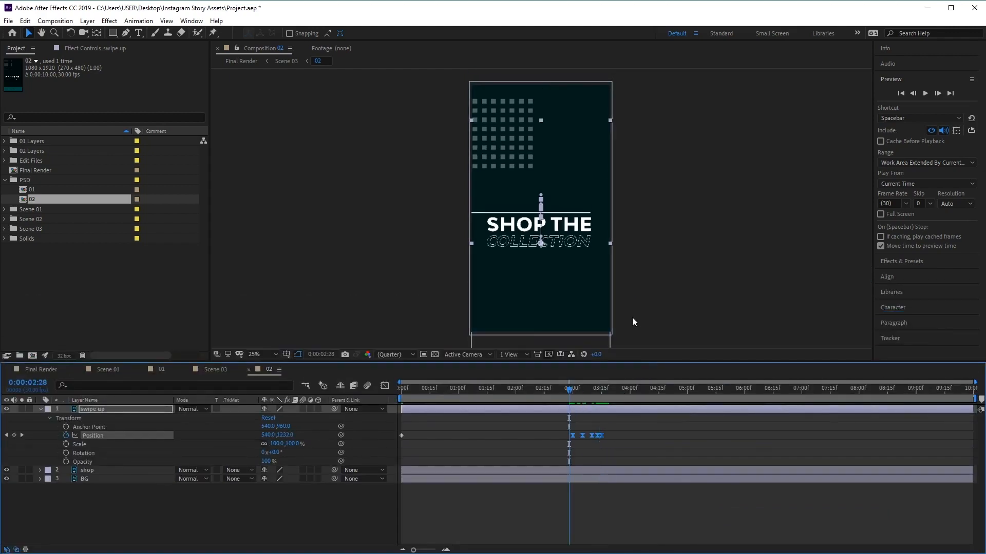
left_click(925, 94)
left_click(925, 94)
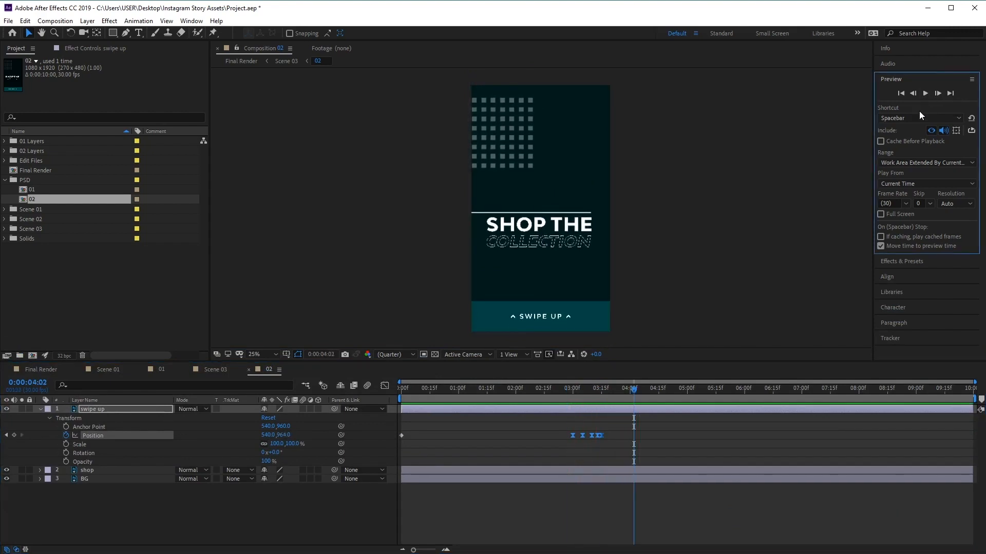
left_click_drag(629, 392, 565, 407)
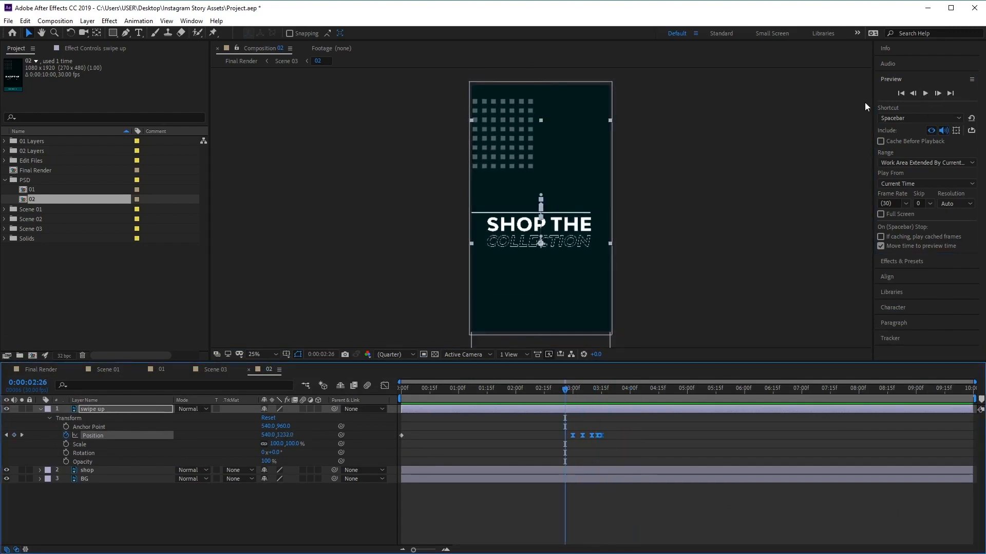
left_click(925, 94)
left_click(926, 94)
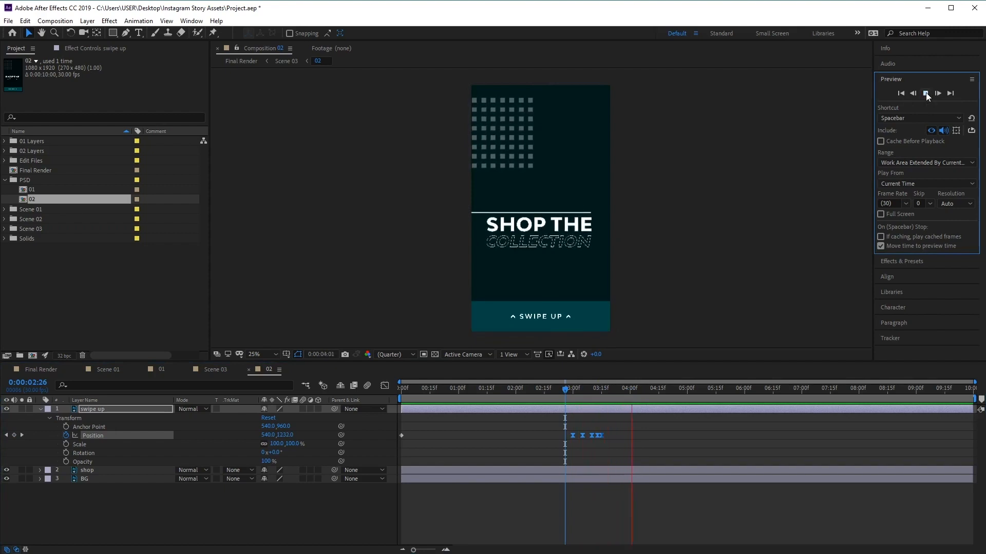
- Shift the swipe up layer's last Position keyframe about one frame later and replay the bounce
left_click_drag(633, 389, 603, 435)
left_click(606, 438)
left_click_drag(606, 396, 571, 399)
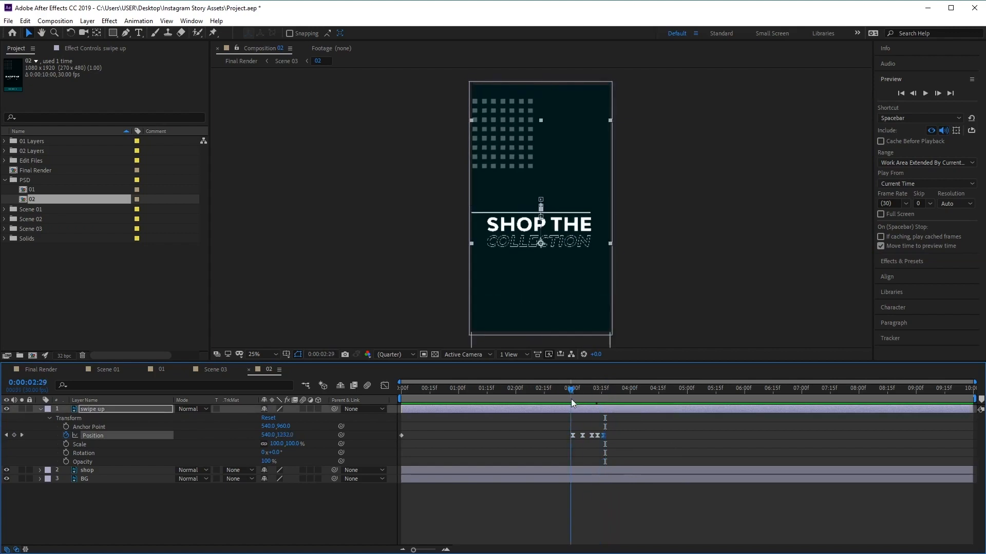
left_click(925, 93)
left_click(926, 94)
left_click_drag(643, 391, 557, 391)
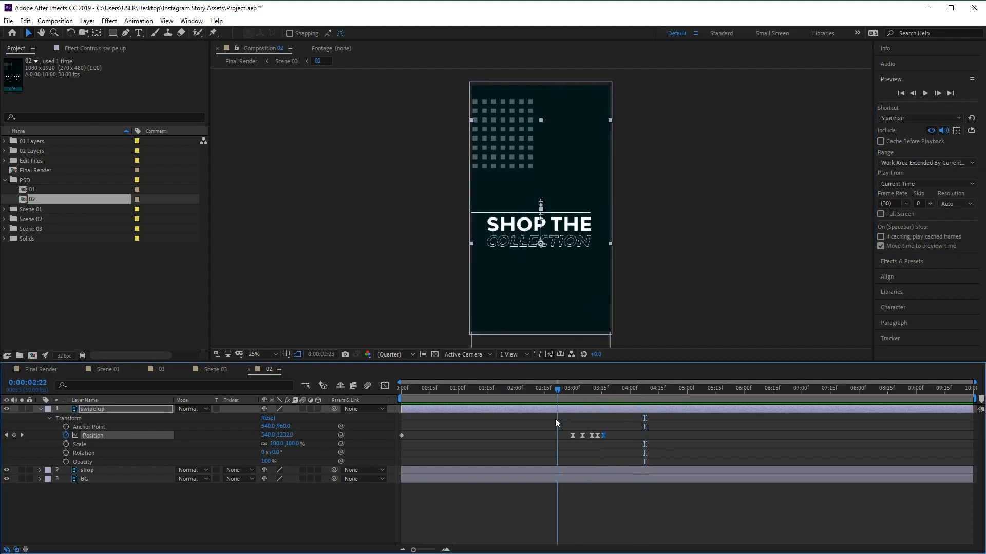
left_click(926, 94)
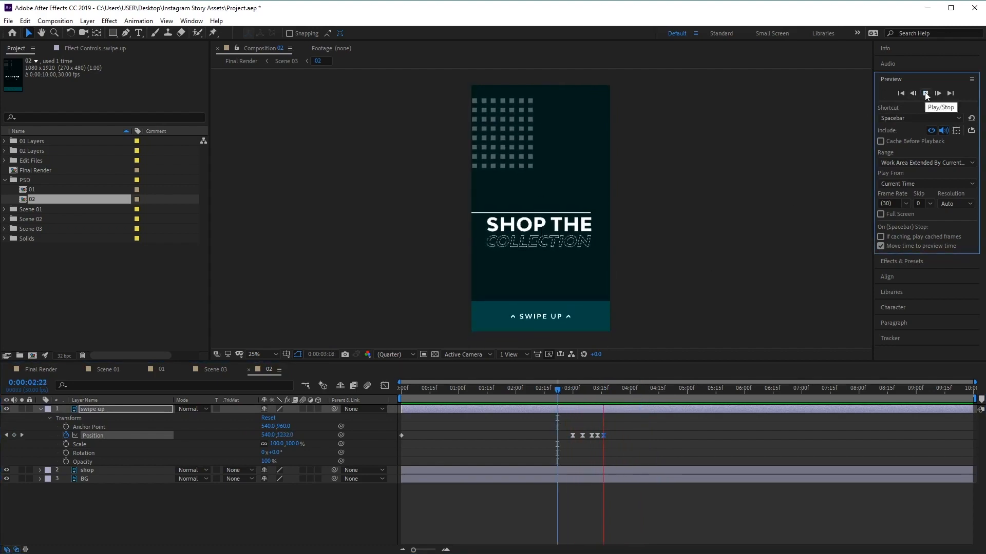
left_click(925, 94)
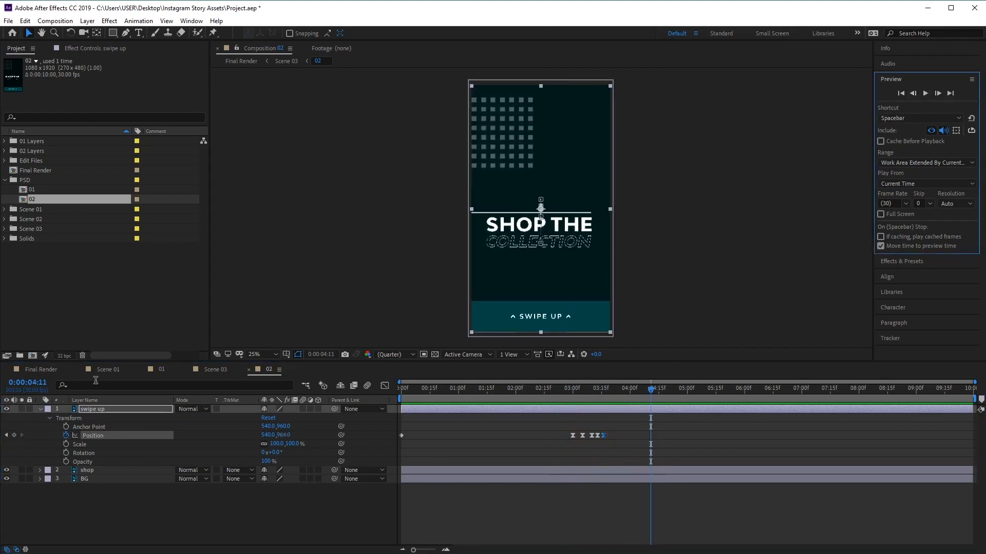
- Preview the Final Render composition to check when the swipe up graphic enters in Scene 03
left_click(58, 371)
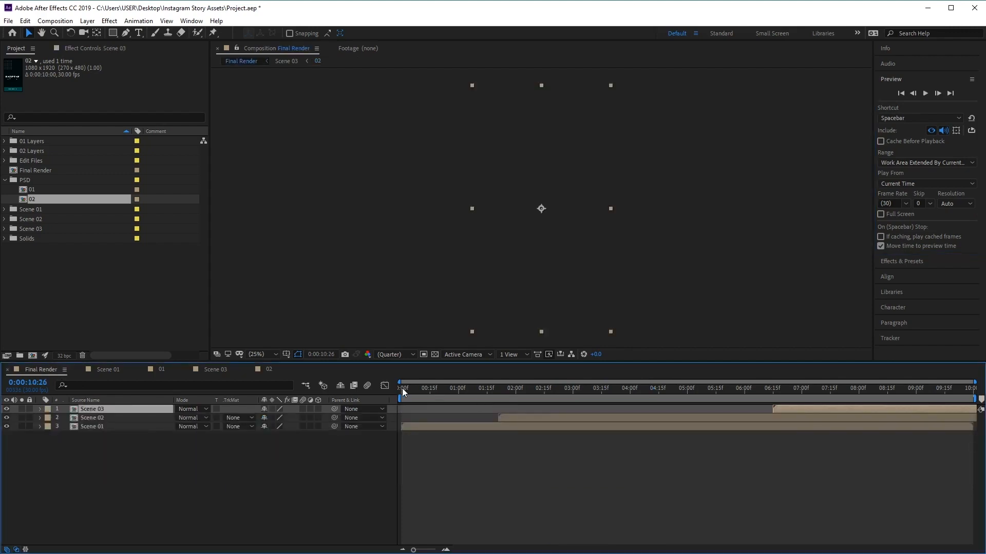
key("space")
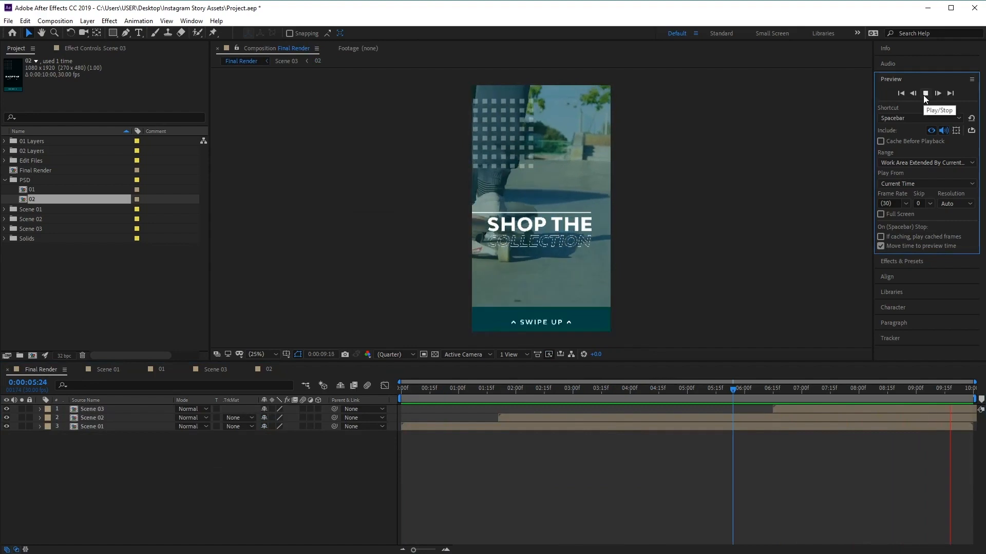
left_click(924, 93)
left_click_drag(949, 392, 944, 393)
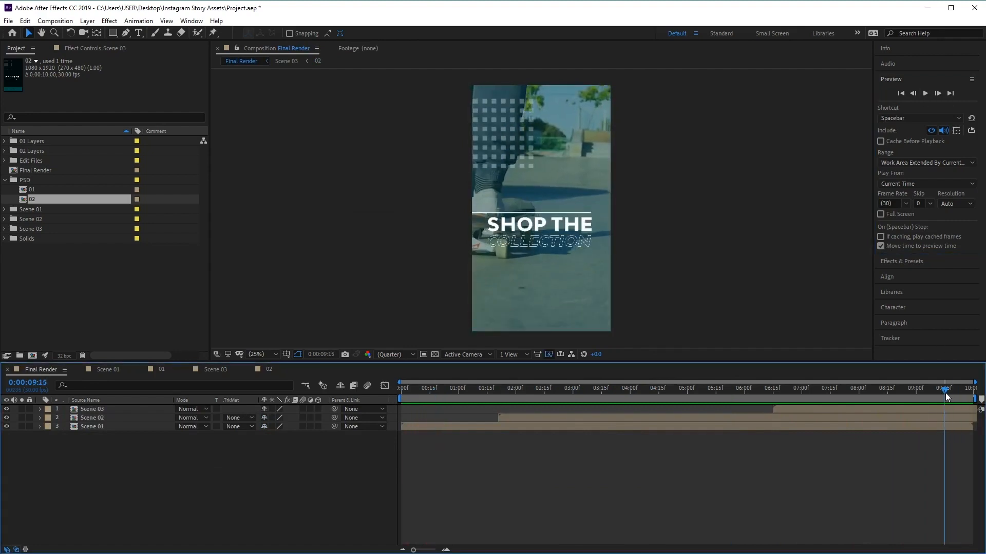
- Slide the 02 layer earlier in Scene 03 so that it ends around 0:00:07:06
left_click(222, 371)
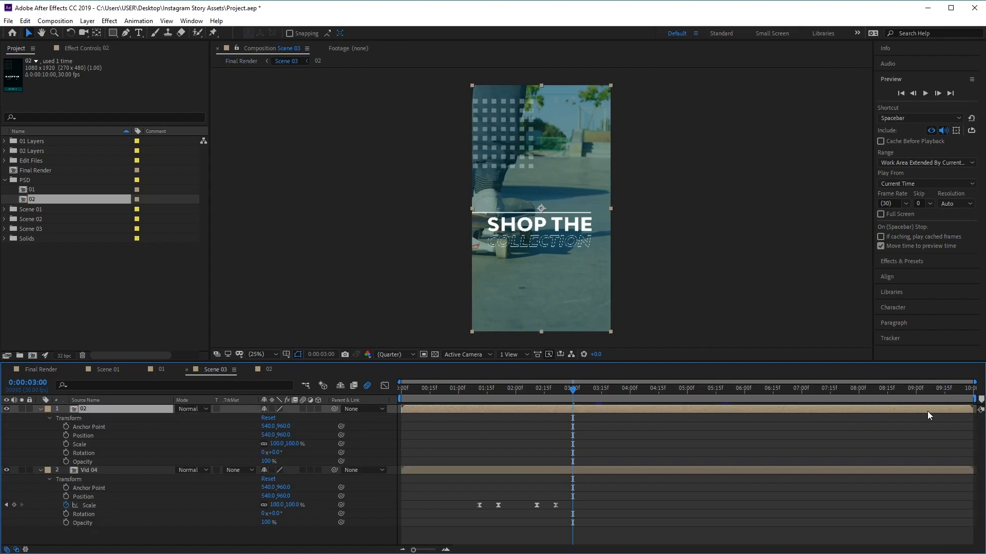
left_click_drag(932, 409, 703, 418)
left_click_drag(568, 392, 374, 402)
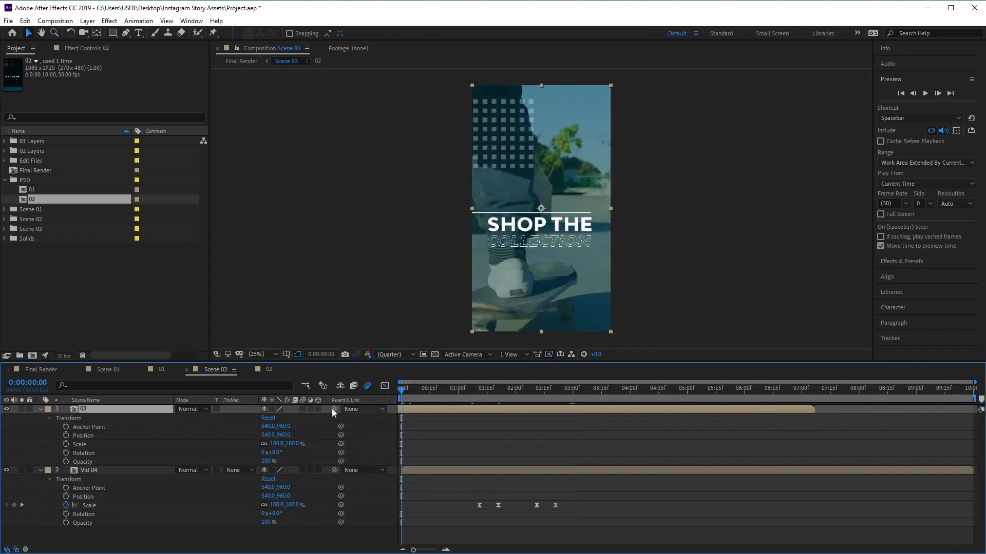
- Return to Final Render and preview the assembled scenes with the earlier graphic timing
left_click(42, 369)
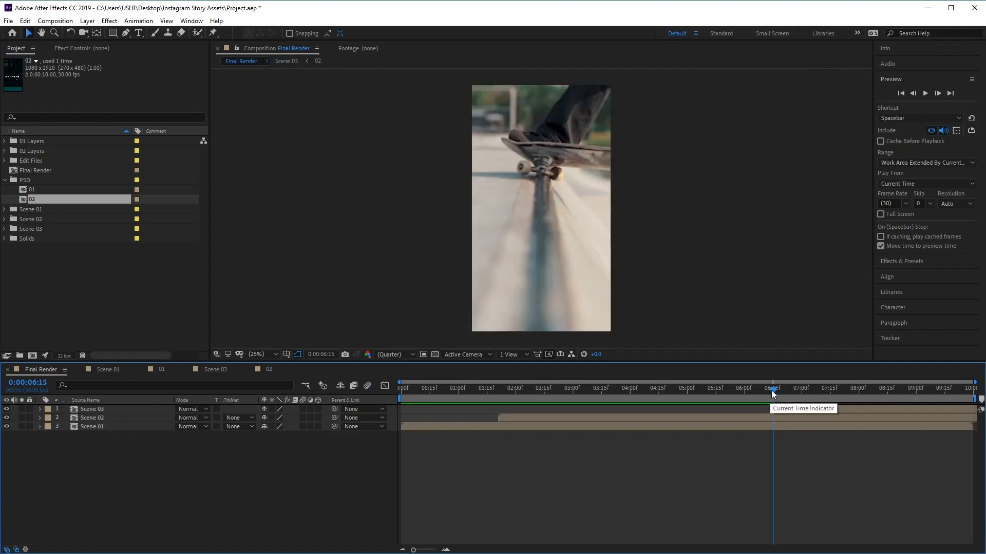
left_click(926, 94)
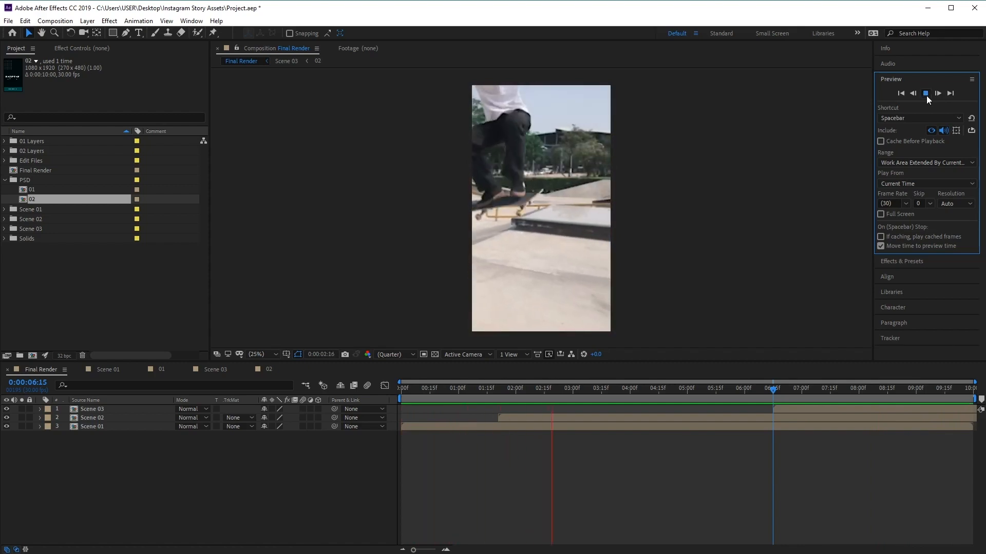
left_click(926, 94)
- Reveal the Scene 02 layer's transform properties and set an Opacity keyframe at its start, 0:00:01:21
left_click_drag(561, 389, 498, 390)
left_click(522, 417)
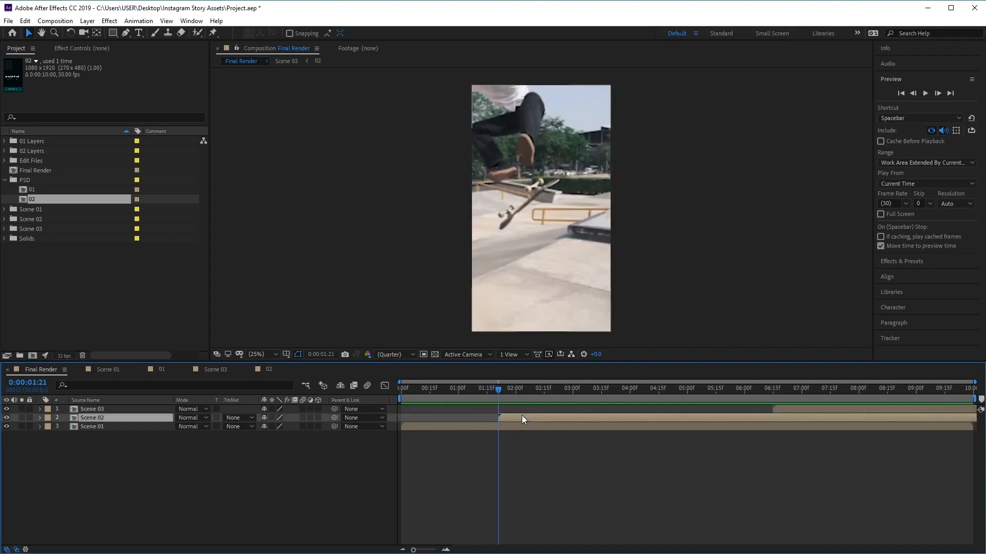
left_click(39, 418)
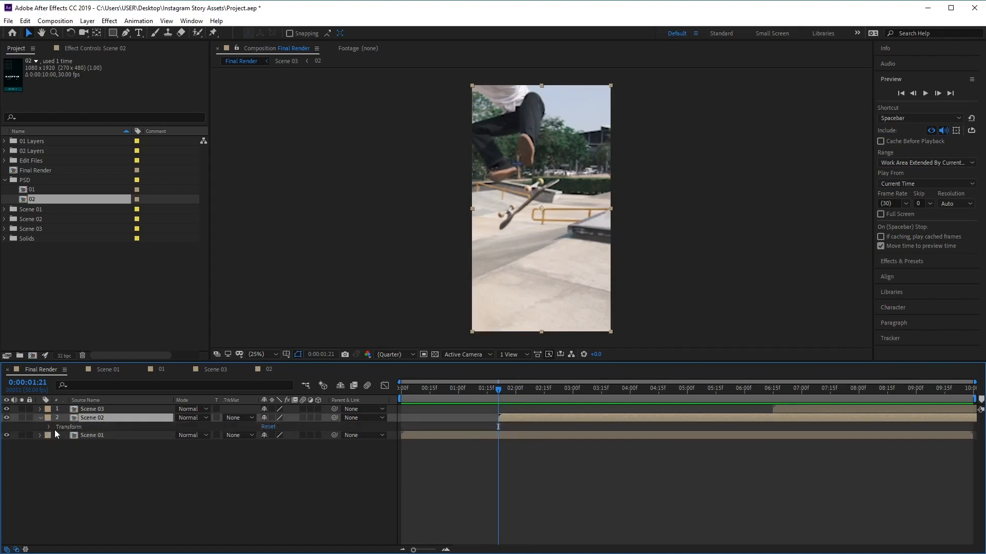
left_click(48, 427)
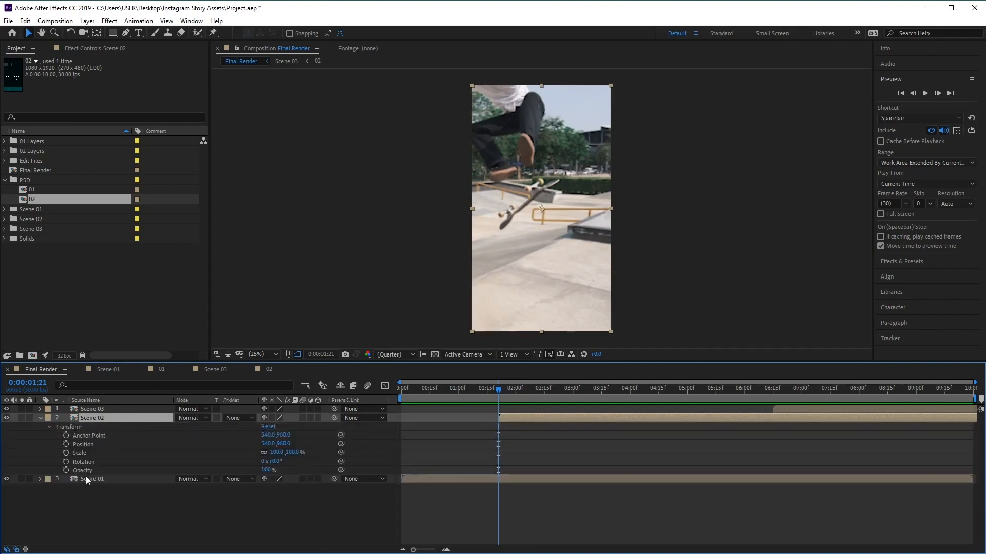
left_click(66, 470)
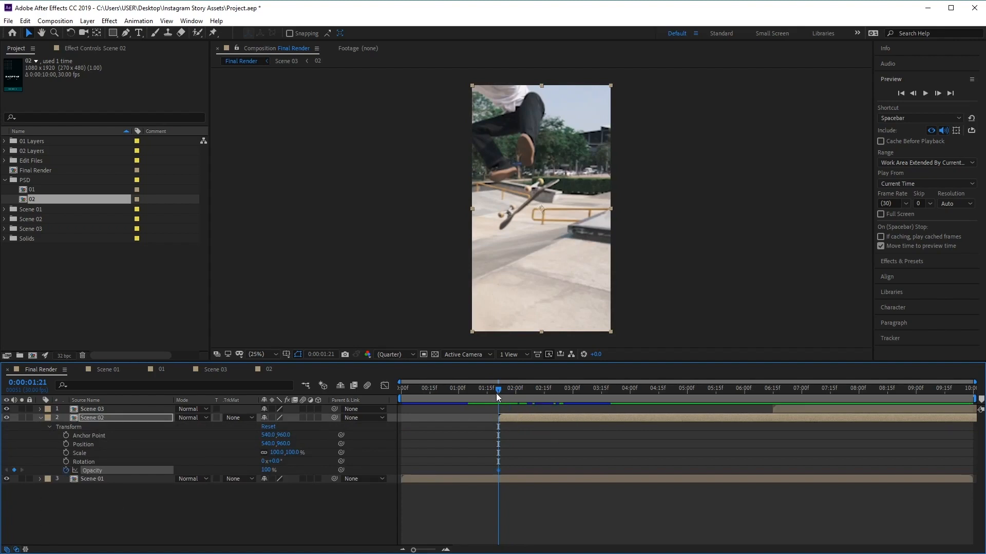
- Fade in the Scene 02 layer with Opacity keyframes of 0% at 0:00:01:21 and 100% at 0:00:02:01
left_click_drag(498, 391, 519, 399)
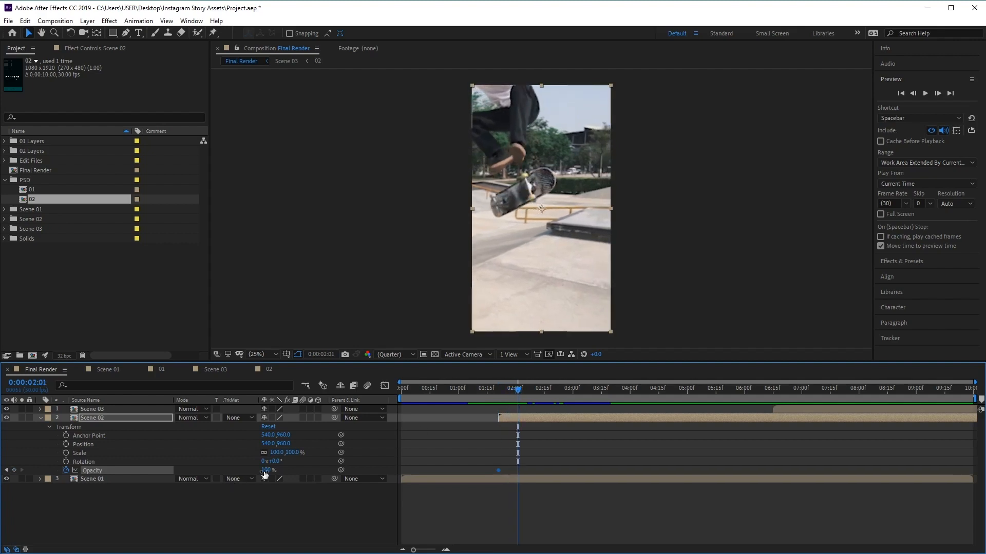
left_click_drag(270, 469, 185, 471)
mouse_move(515, 390)
left_mouse_down()
mouse_move(452, 391)
mouse_move(498, 394)
left_mouse_up()
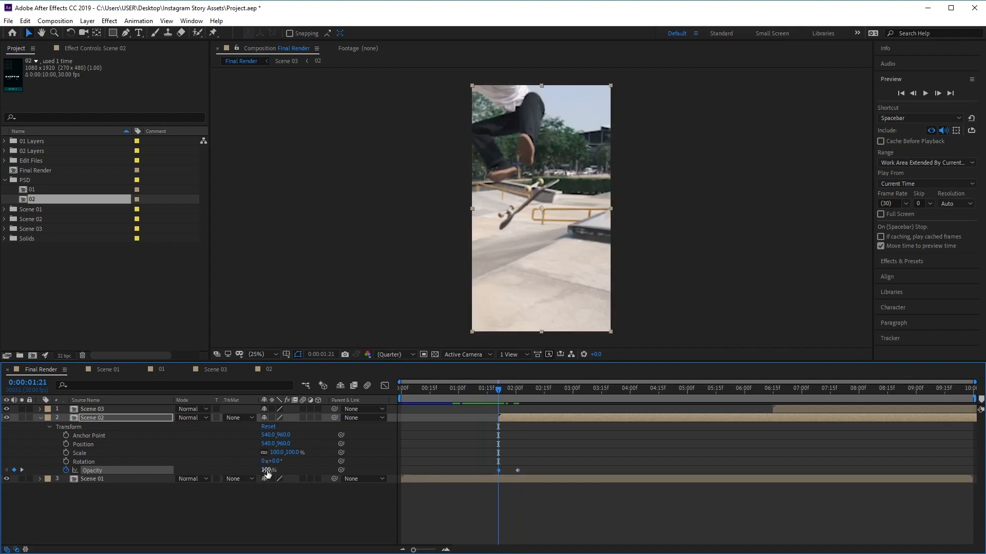
left_click_drag(266, 470, 163, 478)
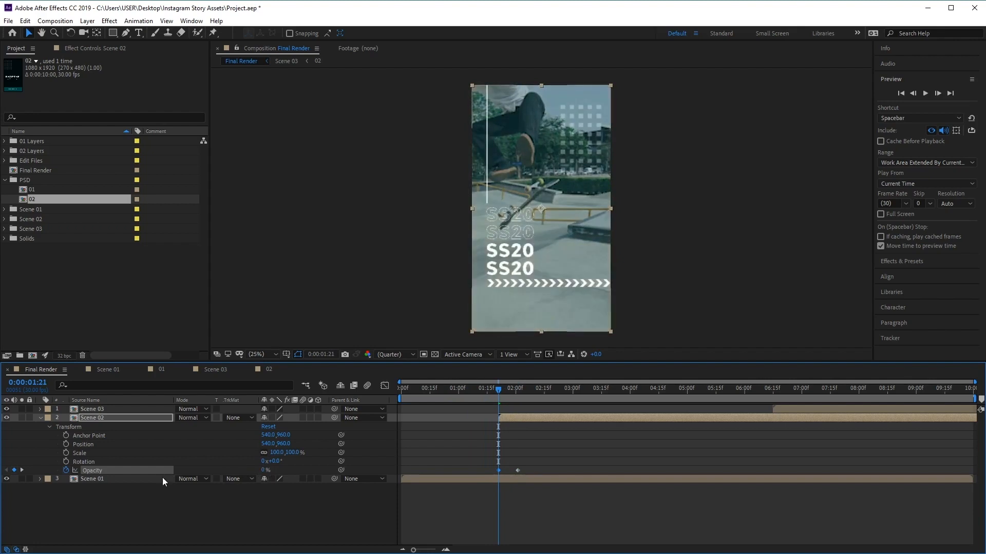
left_click_drag(495, 389, 515, 394)
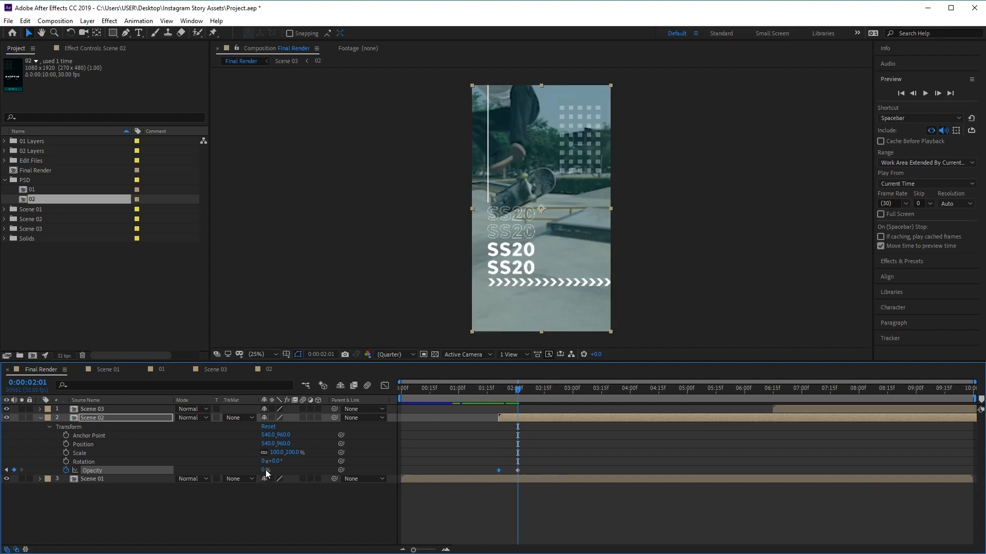
left_click_drag(264, 470, 388, 467)
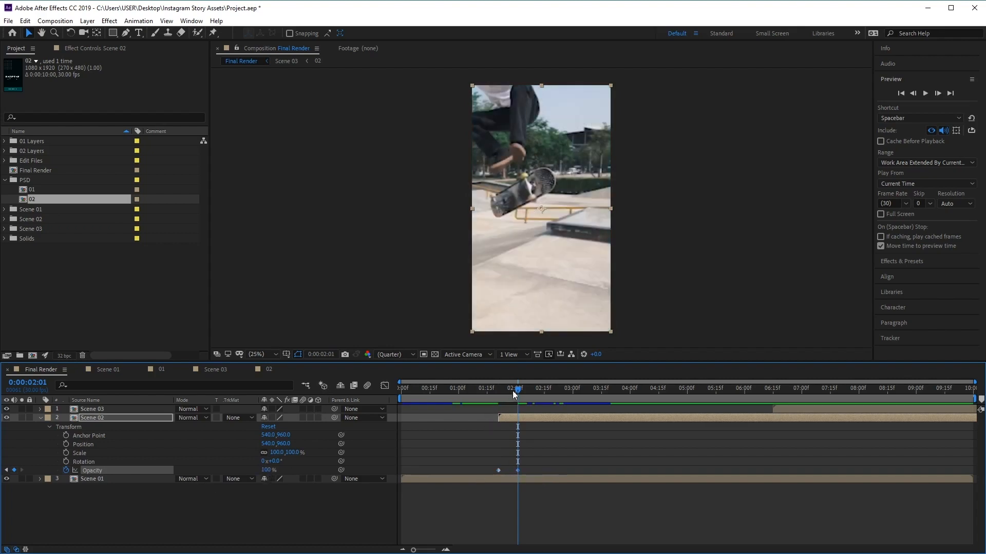
- Preview Final Render from 0:00:00:00 to check the Scene 02 fade and the timing of the swipe up graphic
left_click_drag(517, 389, 304, 396)
left_click(925, 93)
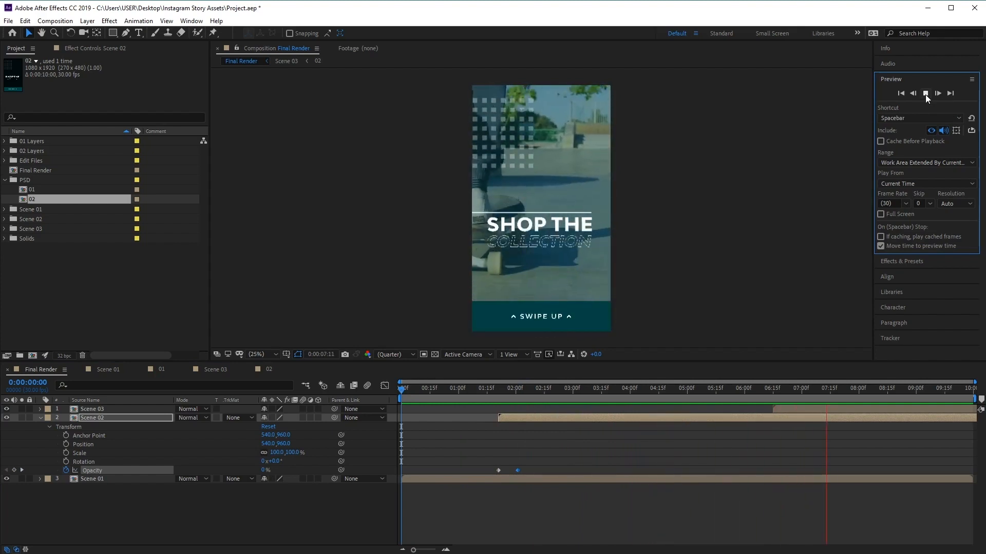
left_click(927, 94)
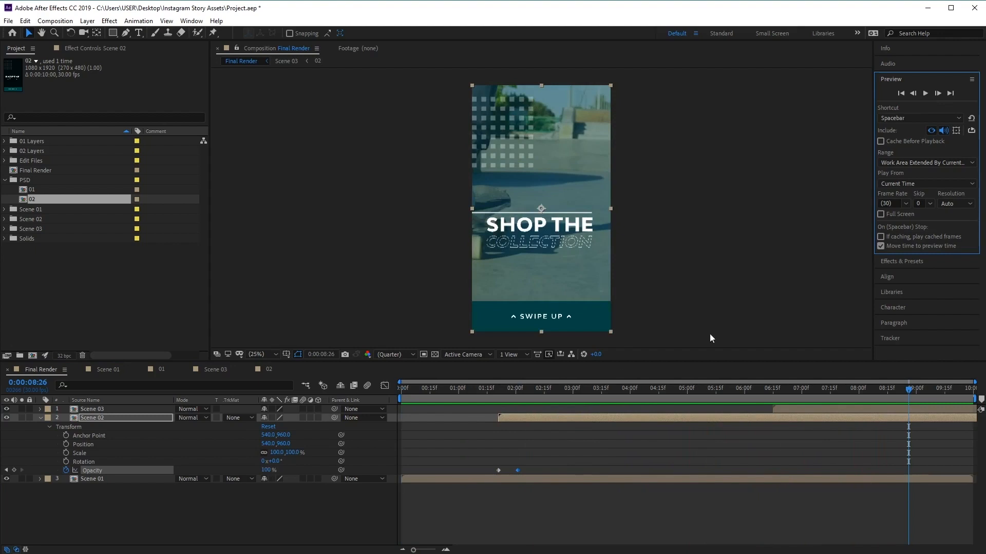
- Slide the 02 layer later in Scene 03 so that it ends around 0:00:08:00, and preview Final Render from 0:00:06:06
left_click(215, 372)
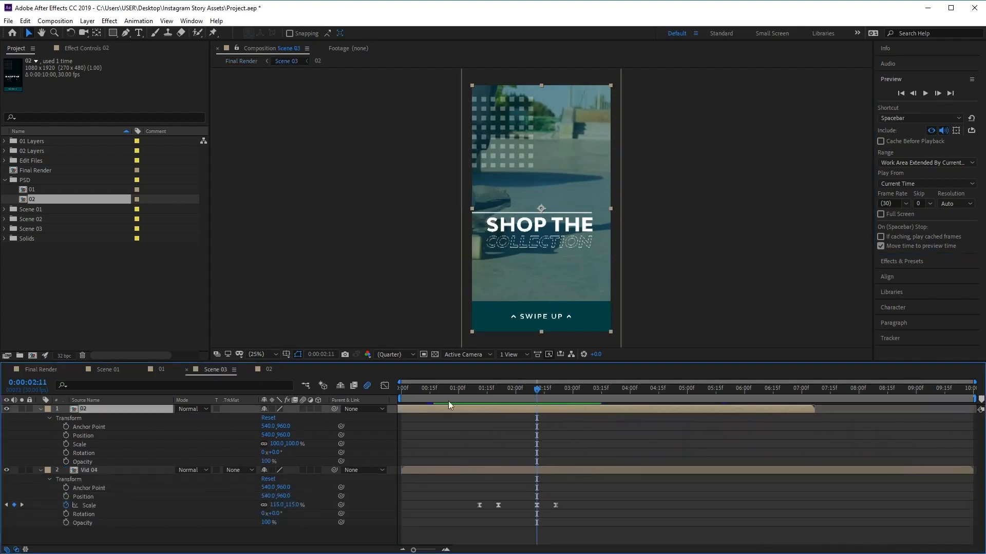
left_click_drag(466, 409, 477, 411)
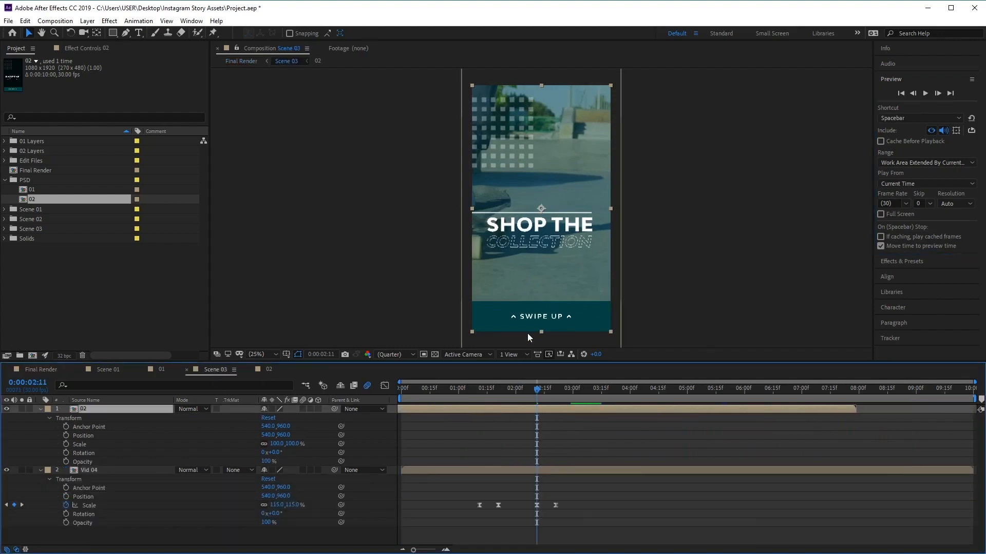
left_click(51, 373)
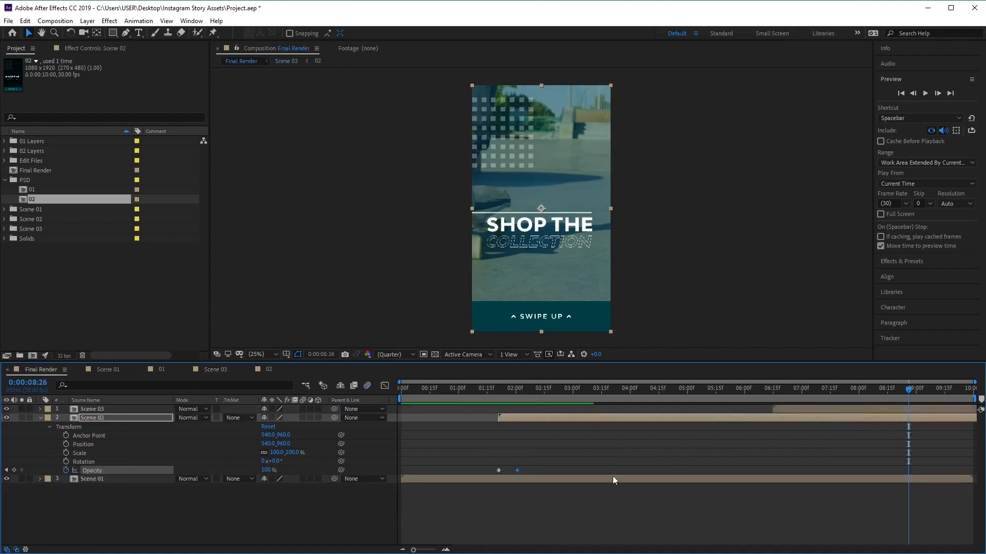
left_click_drag(911, 392, 756, 392)
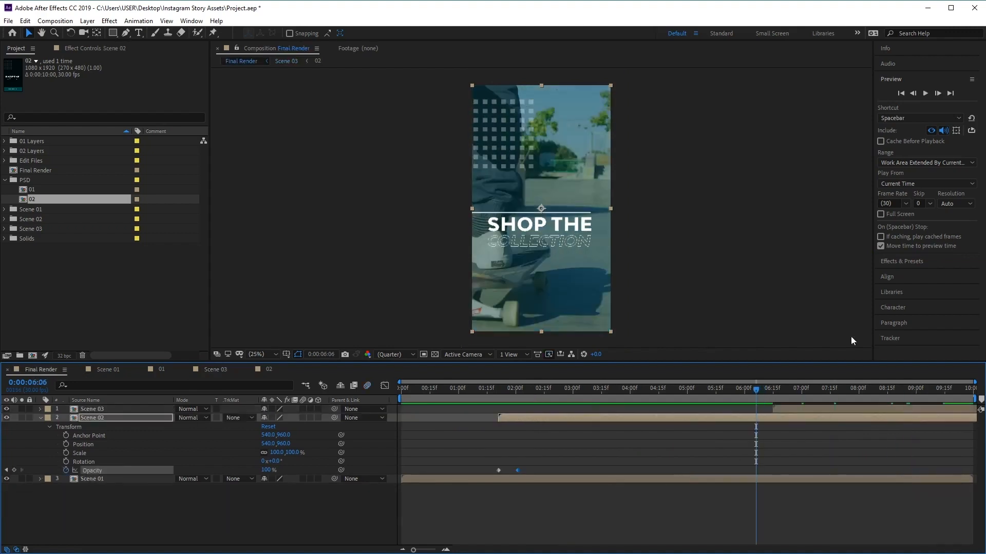
left_click(927, 96)
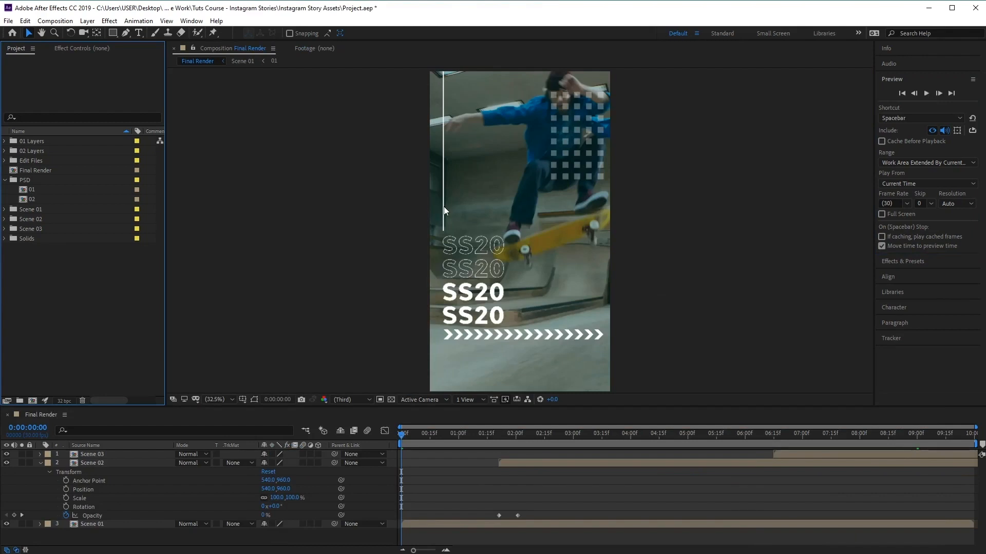
- Import the Hip-Hop.mp3 audio file from the commercial-beat-UHYSZLL folder into the project
left_click(7, 22)
mouse_move(127, 162)
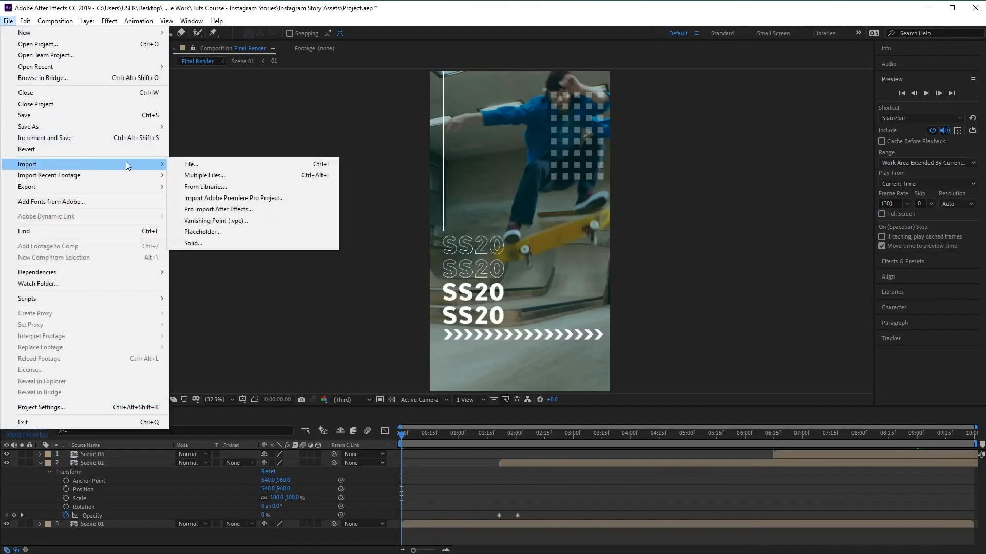
left_click(191, 164)
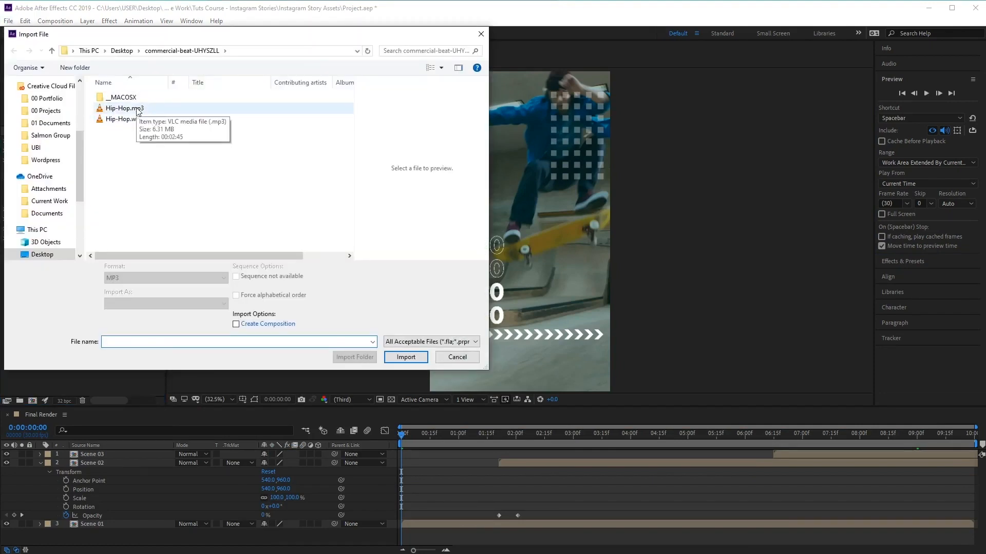
left_click(137, 110)
left_click(408, 358)
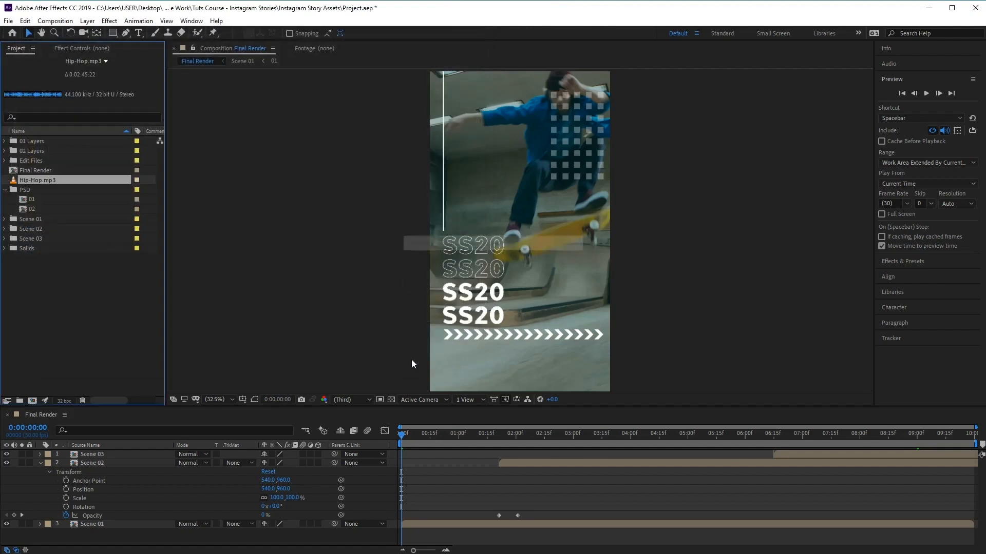
- Add Hip-Hop.mp3 to Final Render beneath the Scene 01 layer and preview the composition with the music
left_click_drag(48, 179, 102, 531)
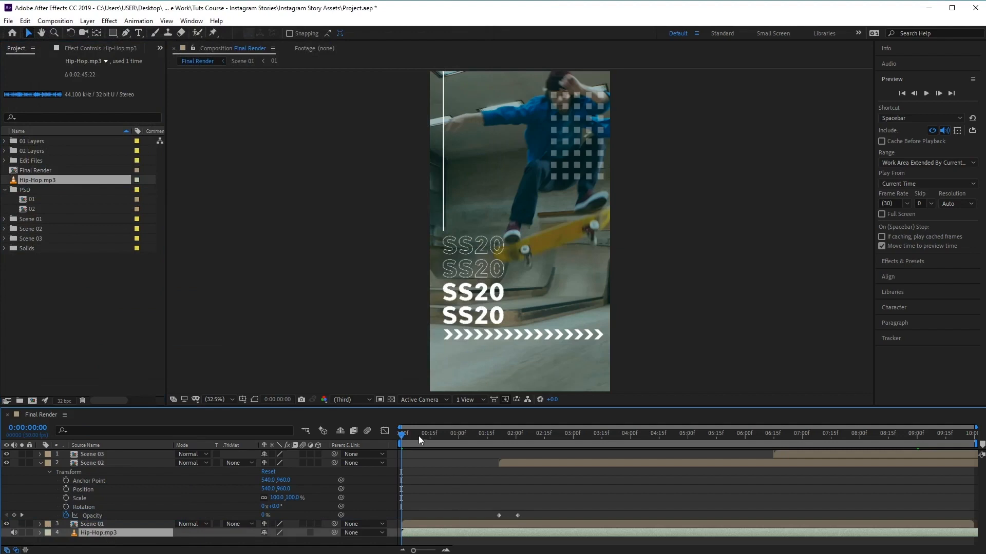
left_click(927, 94)
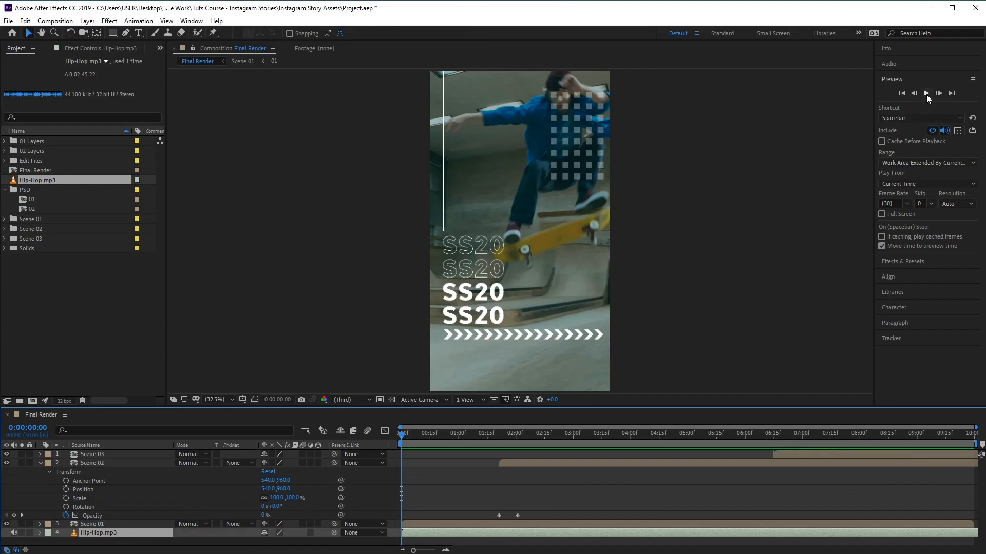